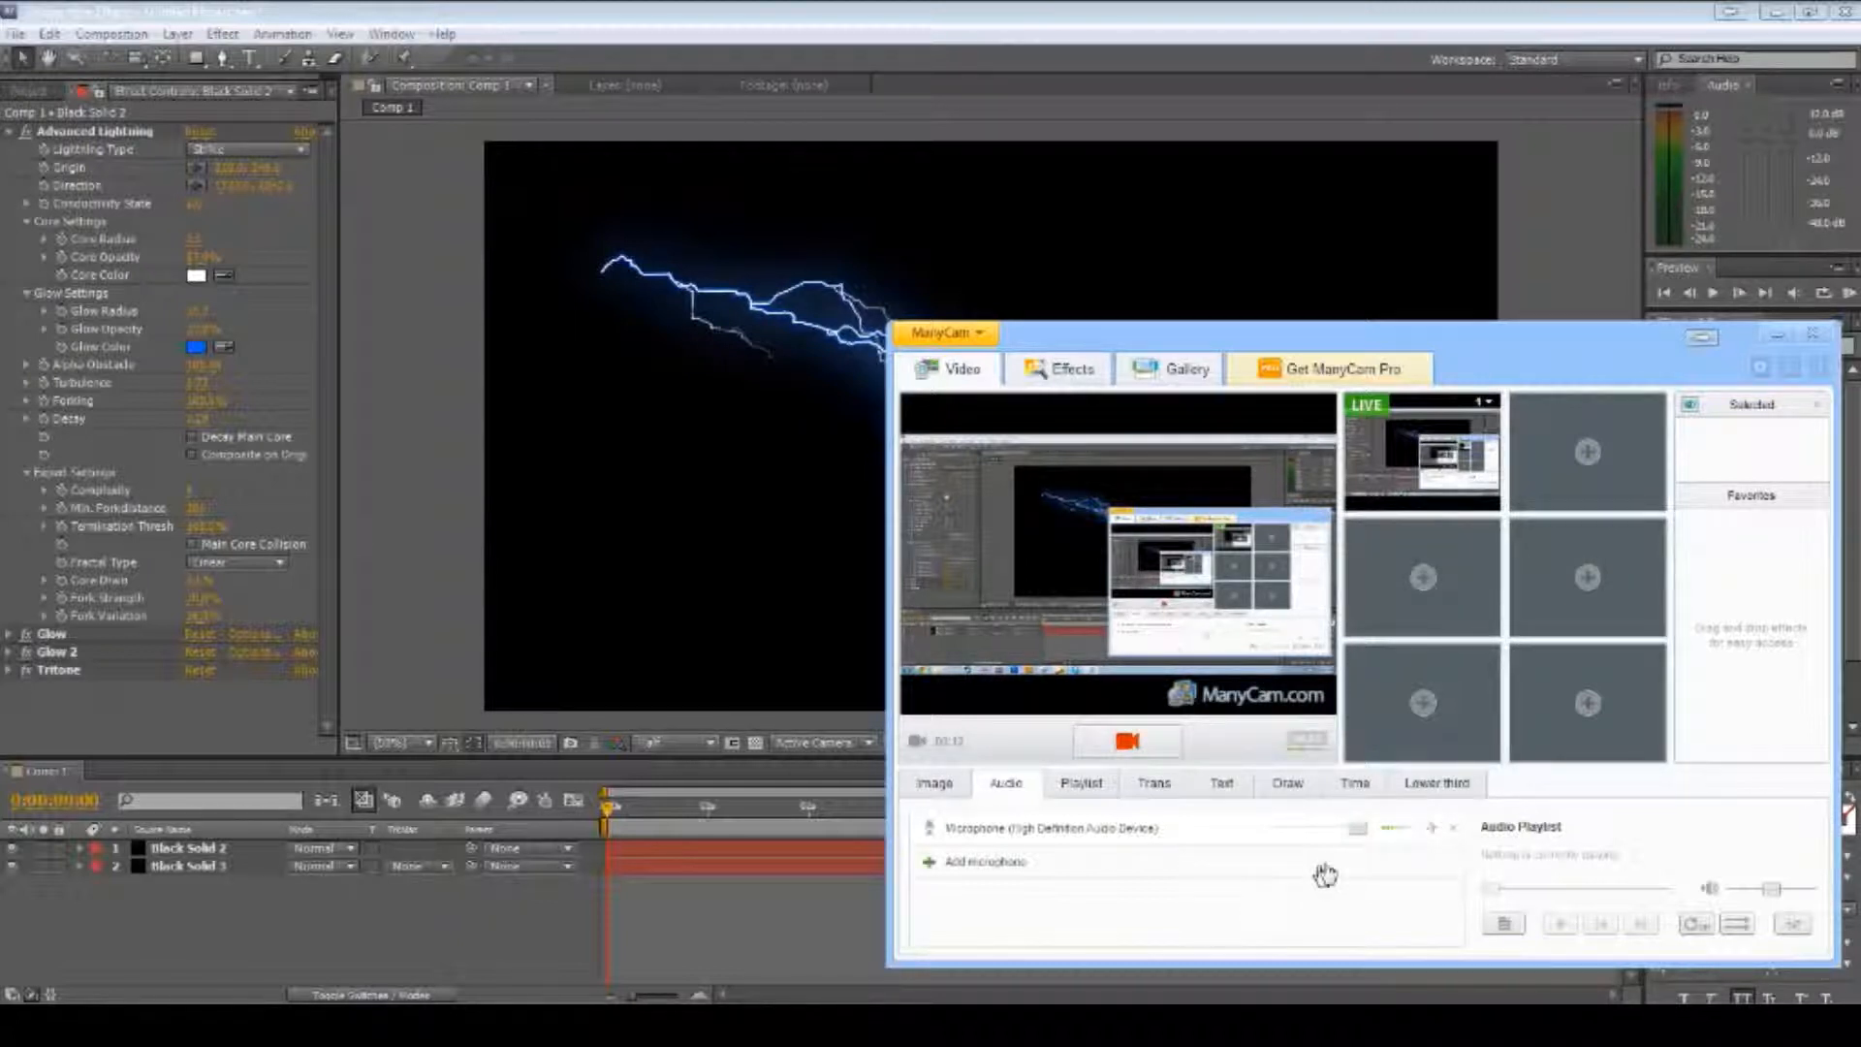
- Nudge the microphone level in ManyCam and bring After Effects to the front
{"action": "left_click_drag", "start_coordinate": [1357, 838], "coordinate": [1352, 830]}
{"action": "left_click", "coordinate": [419, 933]}
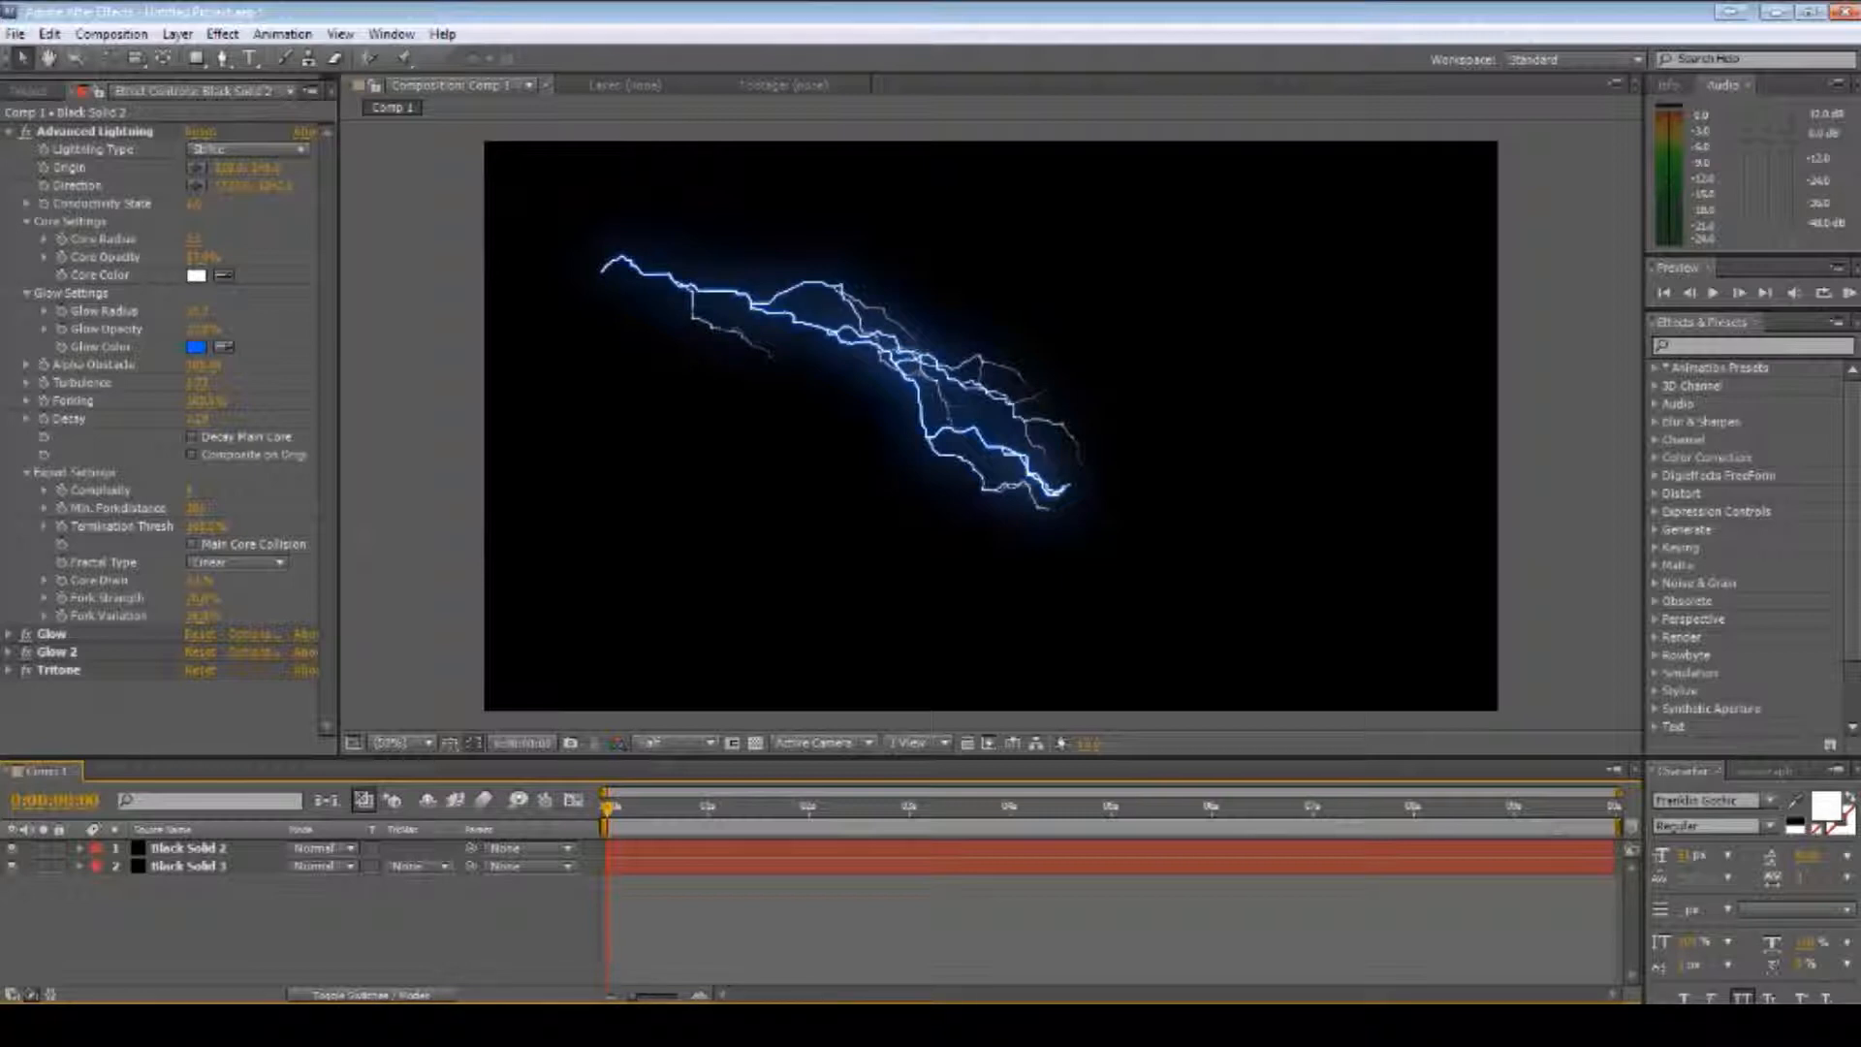
- Switch to the YouTube channel's video list in the browser and open the "awesome lightning test" video
{"action": "key", "text": "alt+Tab"}
{"action": "scroll", "coordinate": [1707, 618], "scroll_direction": "down", "scroll_amount": 1}
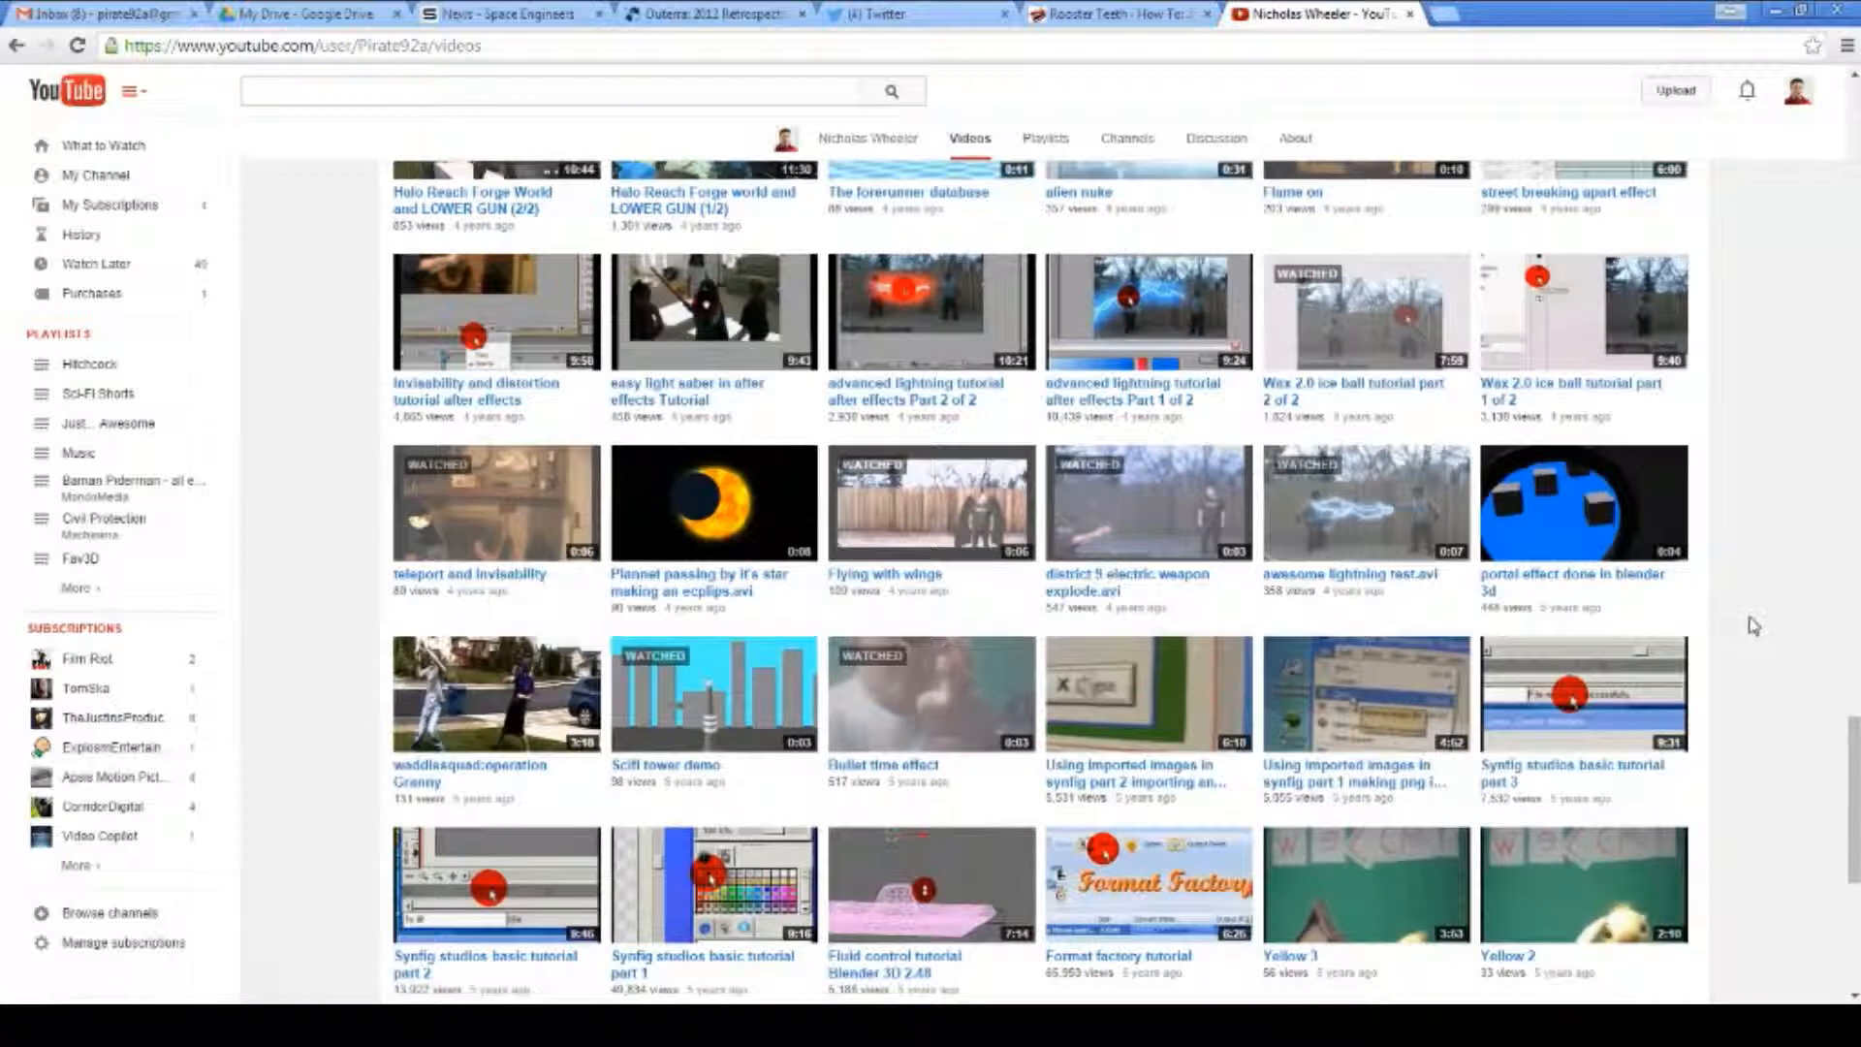
{"action": "scroll", "coordinate": [1754, 627], "scroll_direction": "down", "scroll_amount": 1}
{"action": "scroll", "coordinate": [1754, 630], "scroll_direction": "down", "scroll_amount": 2}
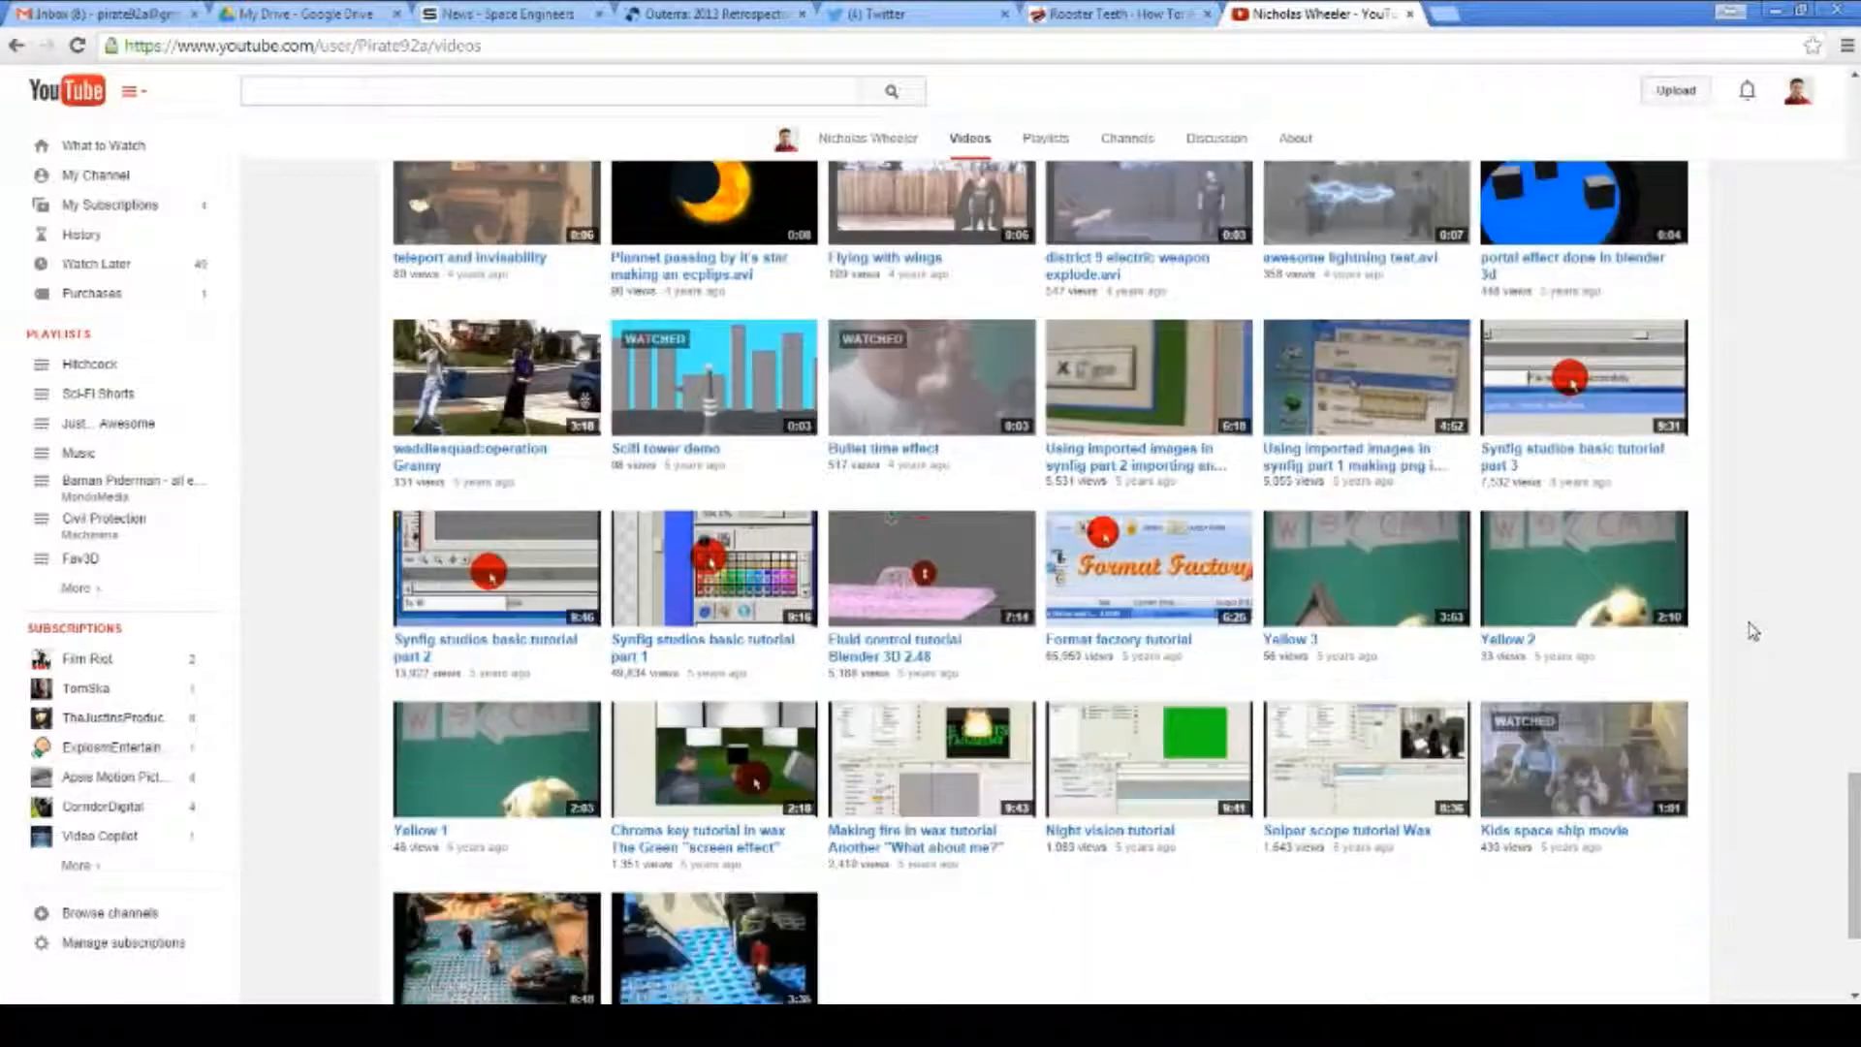
{"action": "scroll", "coordinate": [1754, 630], "scroll_direction": "up", "scroll_amount": 5}
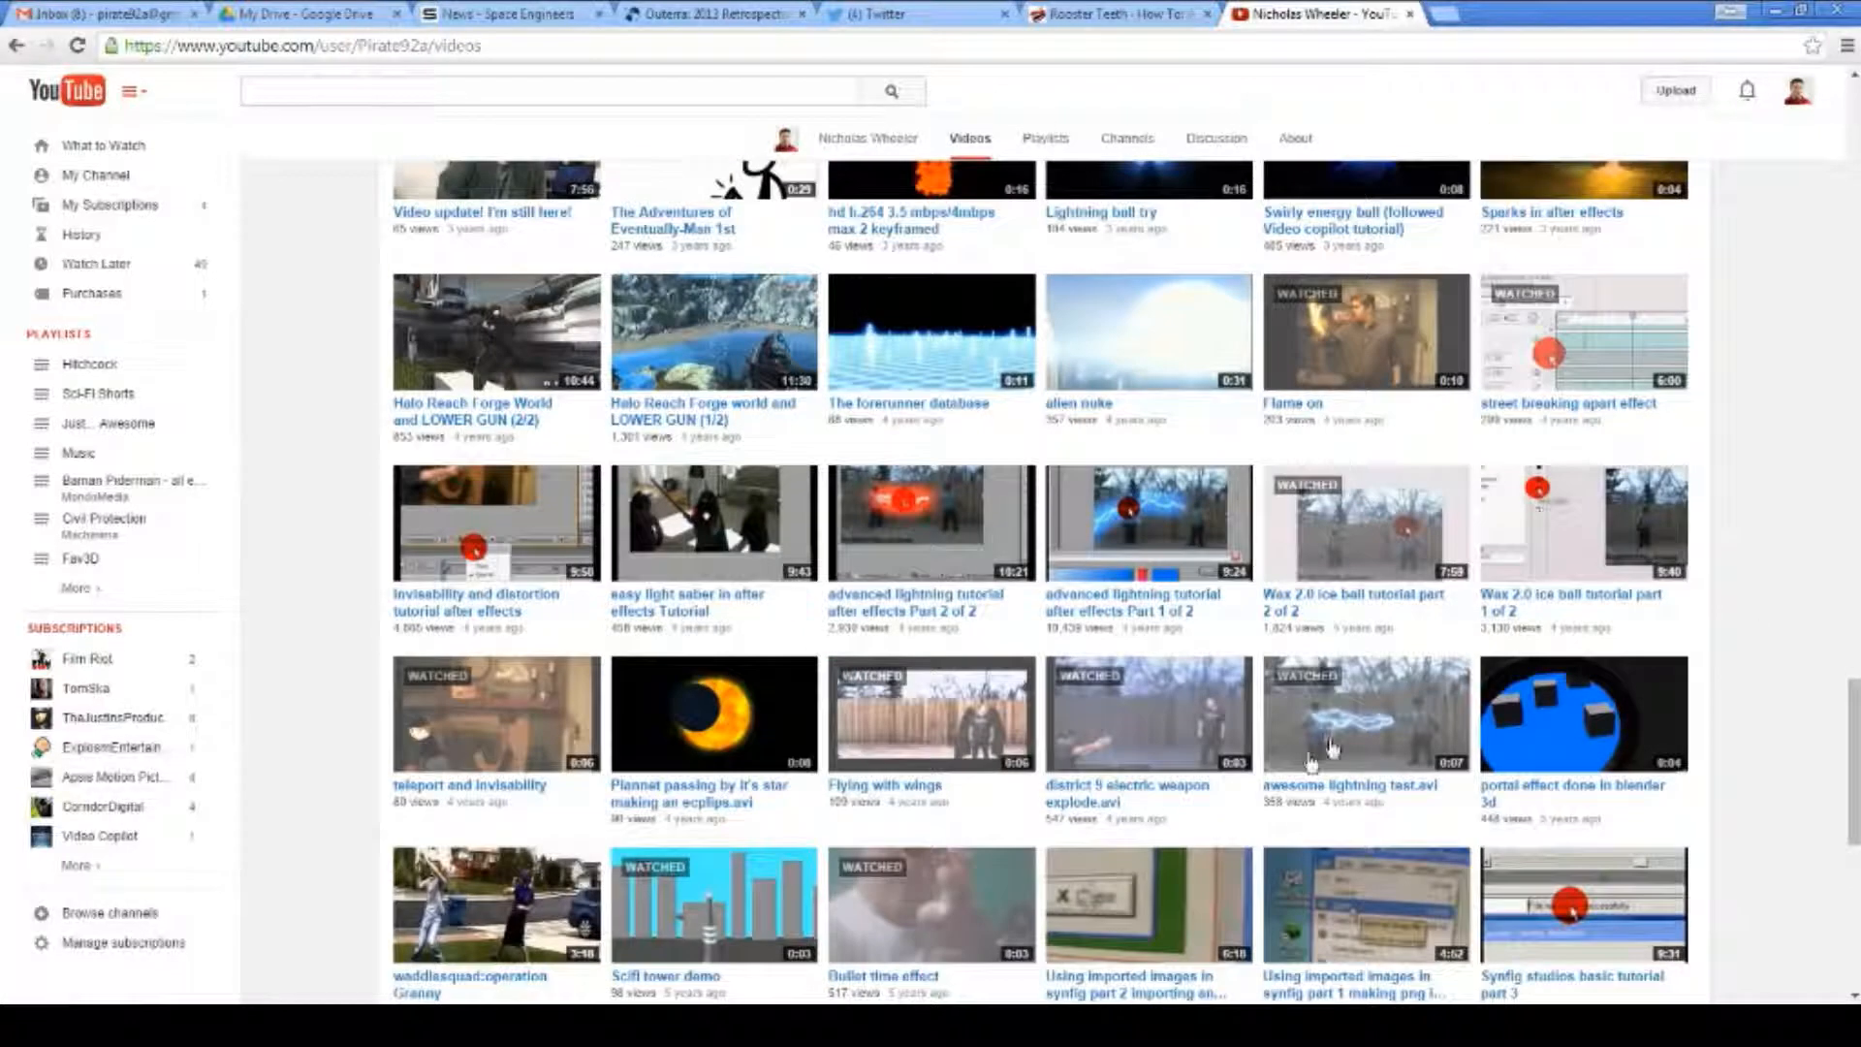
{"action": "scroll", "coordinate": [1368, 716], "scroll_direction": "down", "scroll_amount": 1}
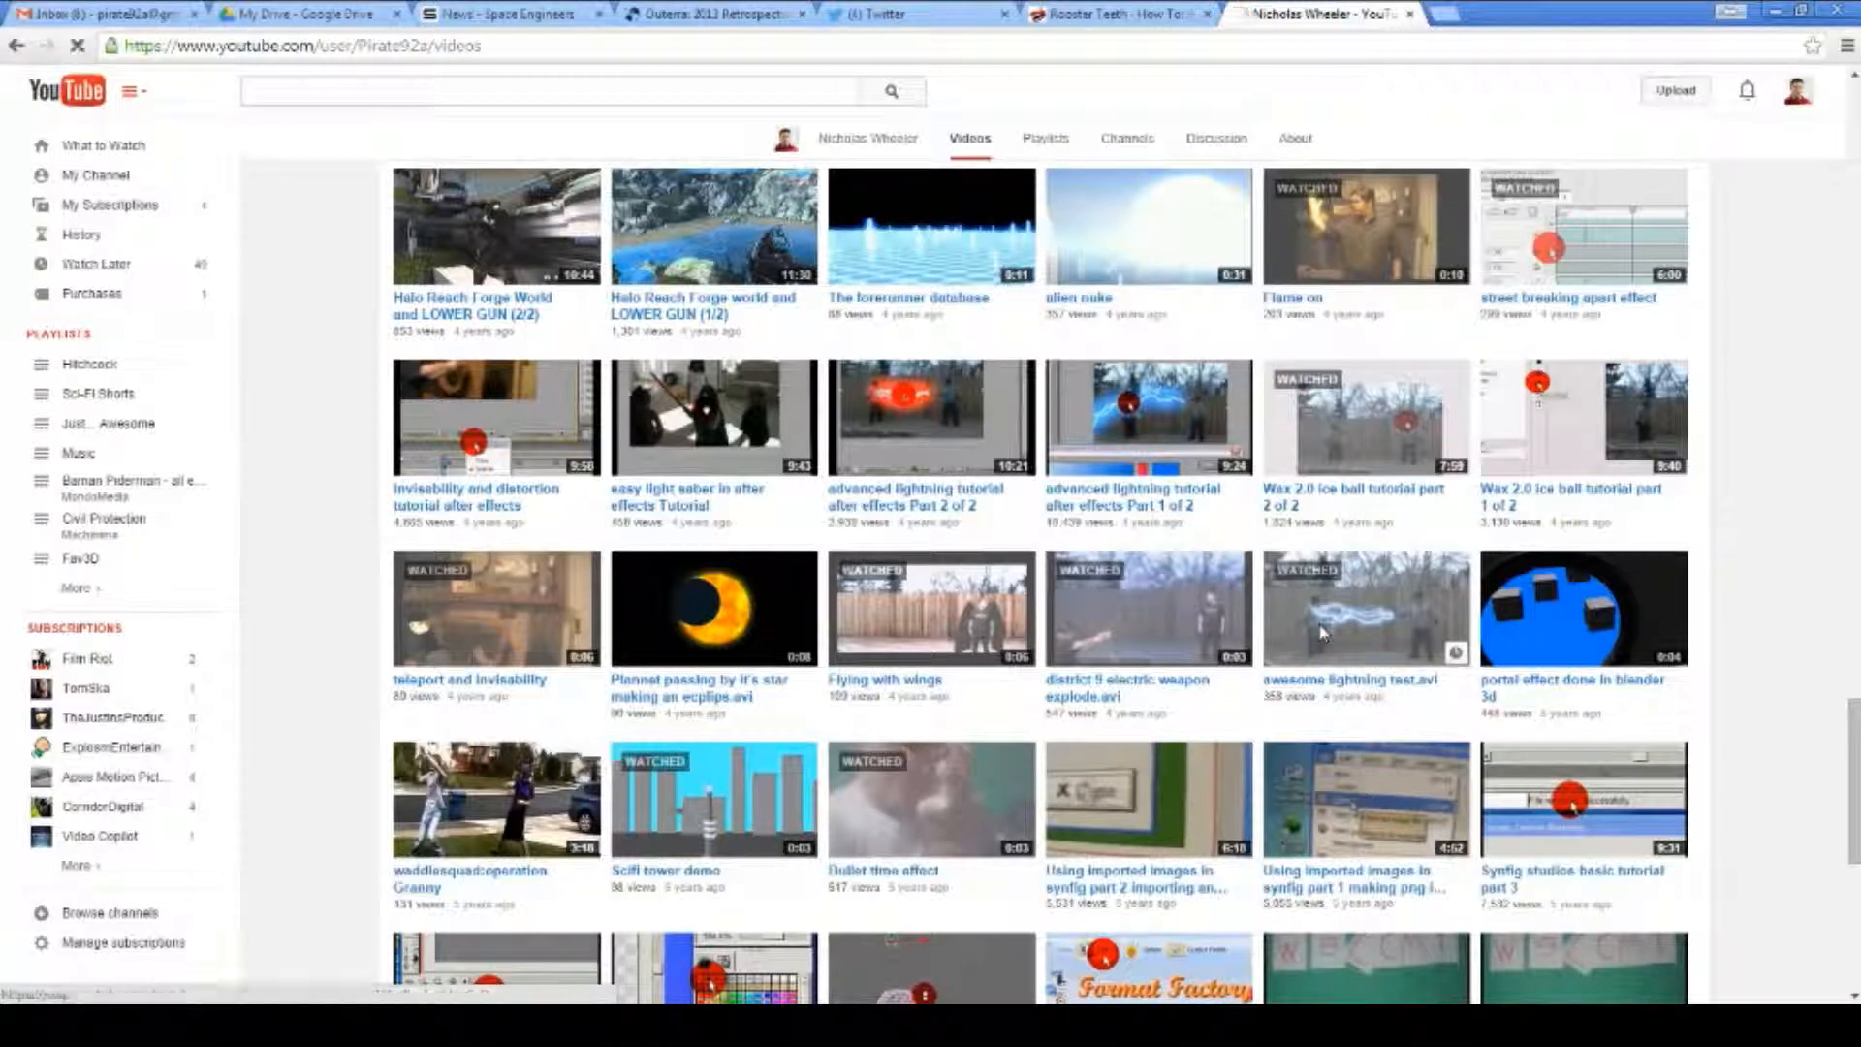
{"action": "left_click", "coordinate": [1324, 635]}
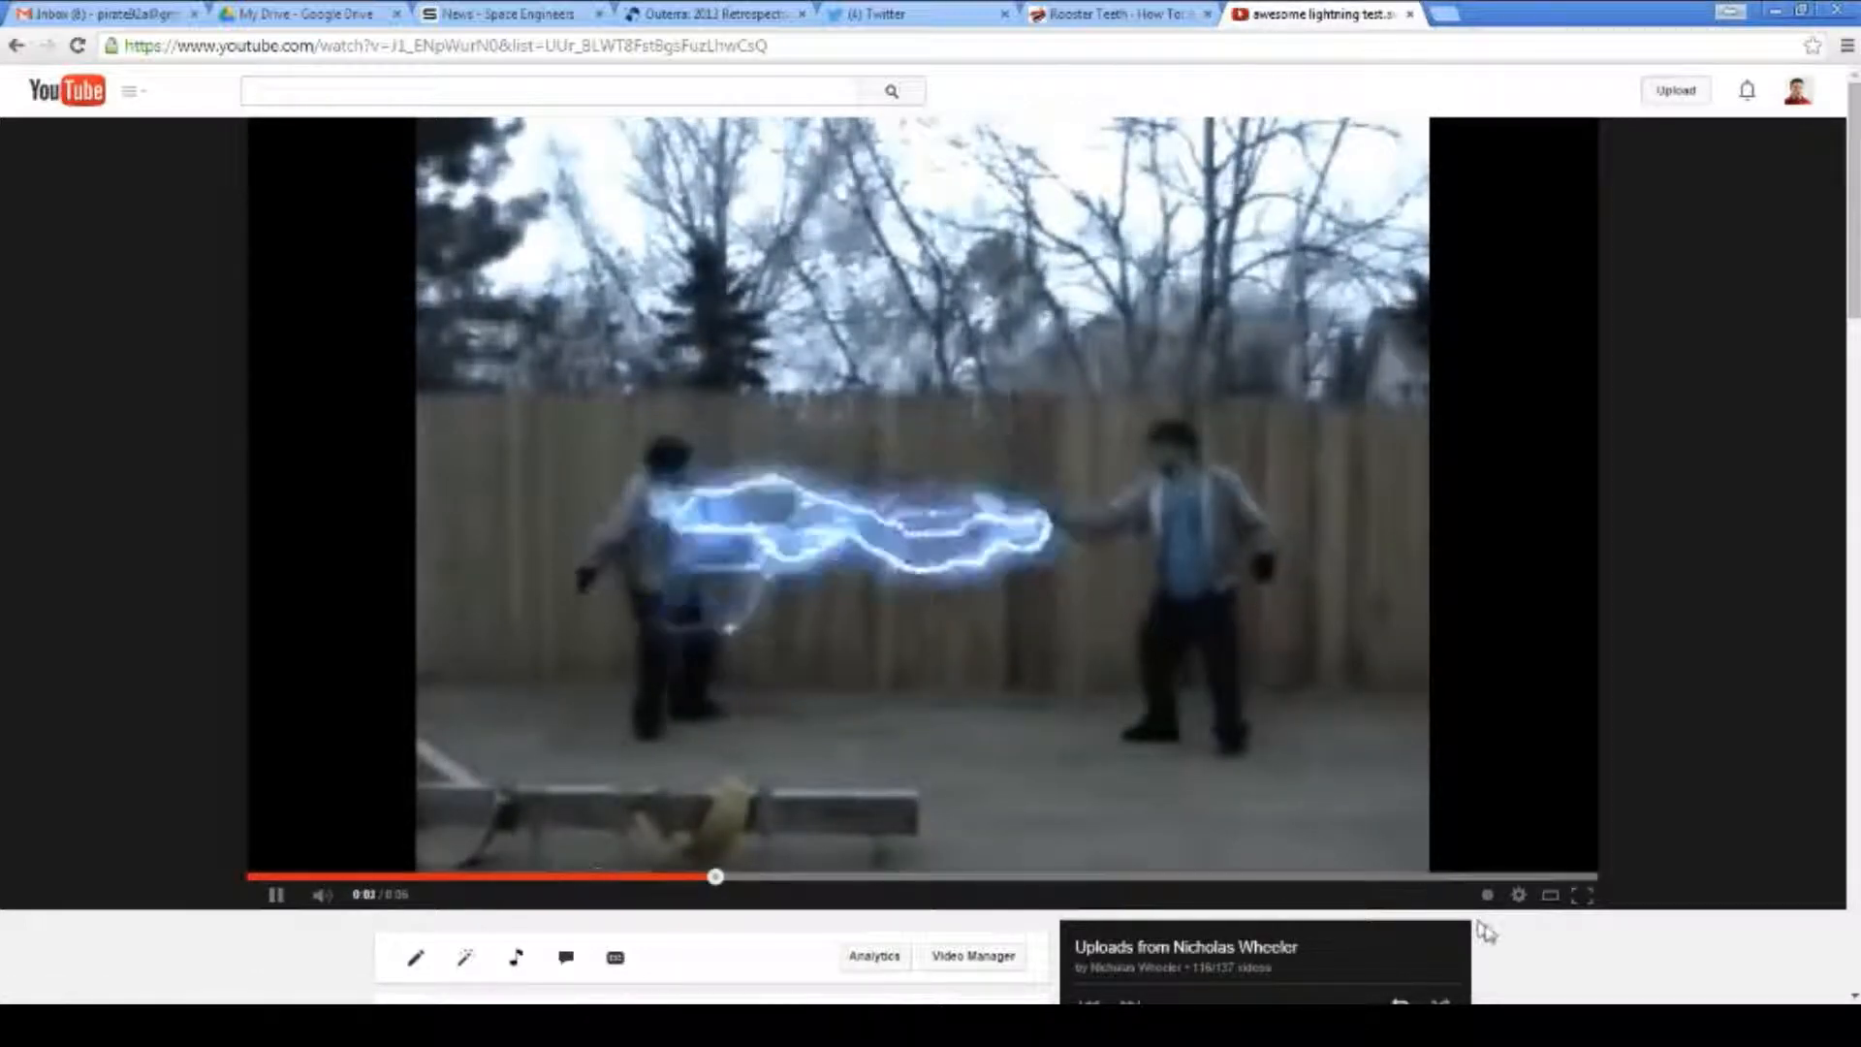
- Set the lightning video's quality to 240p and review parts of the clip
{"action": "left_click", "coordinate": [1519, 893]}
{"action": "left_click", "coordinate": [1557, 847]}
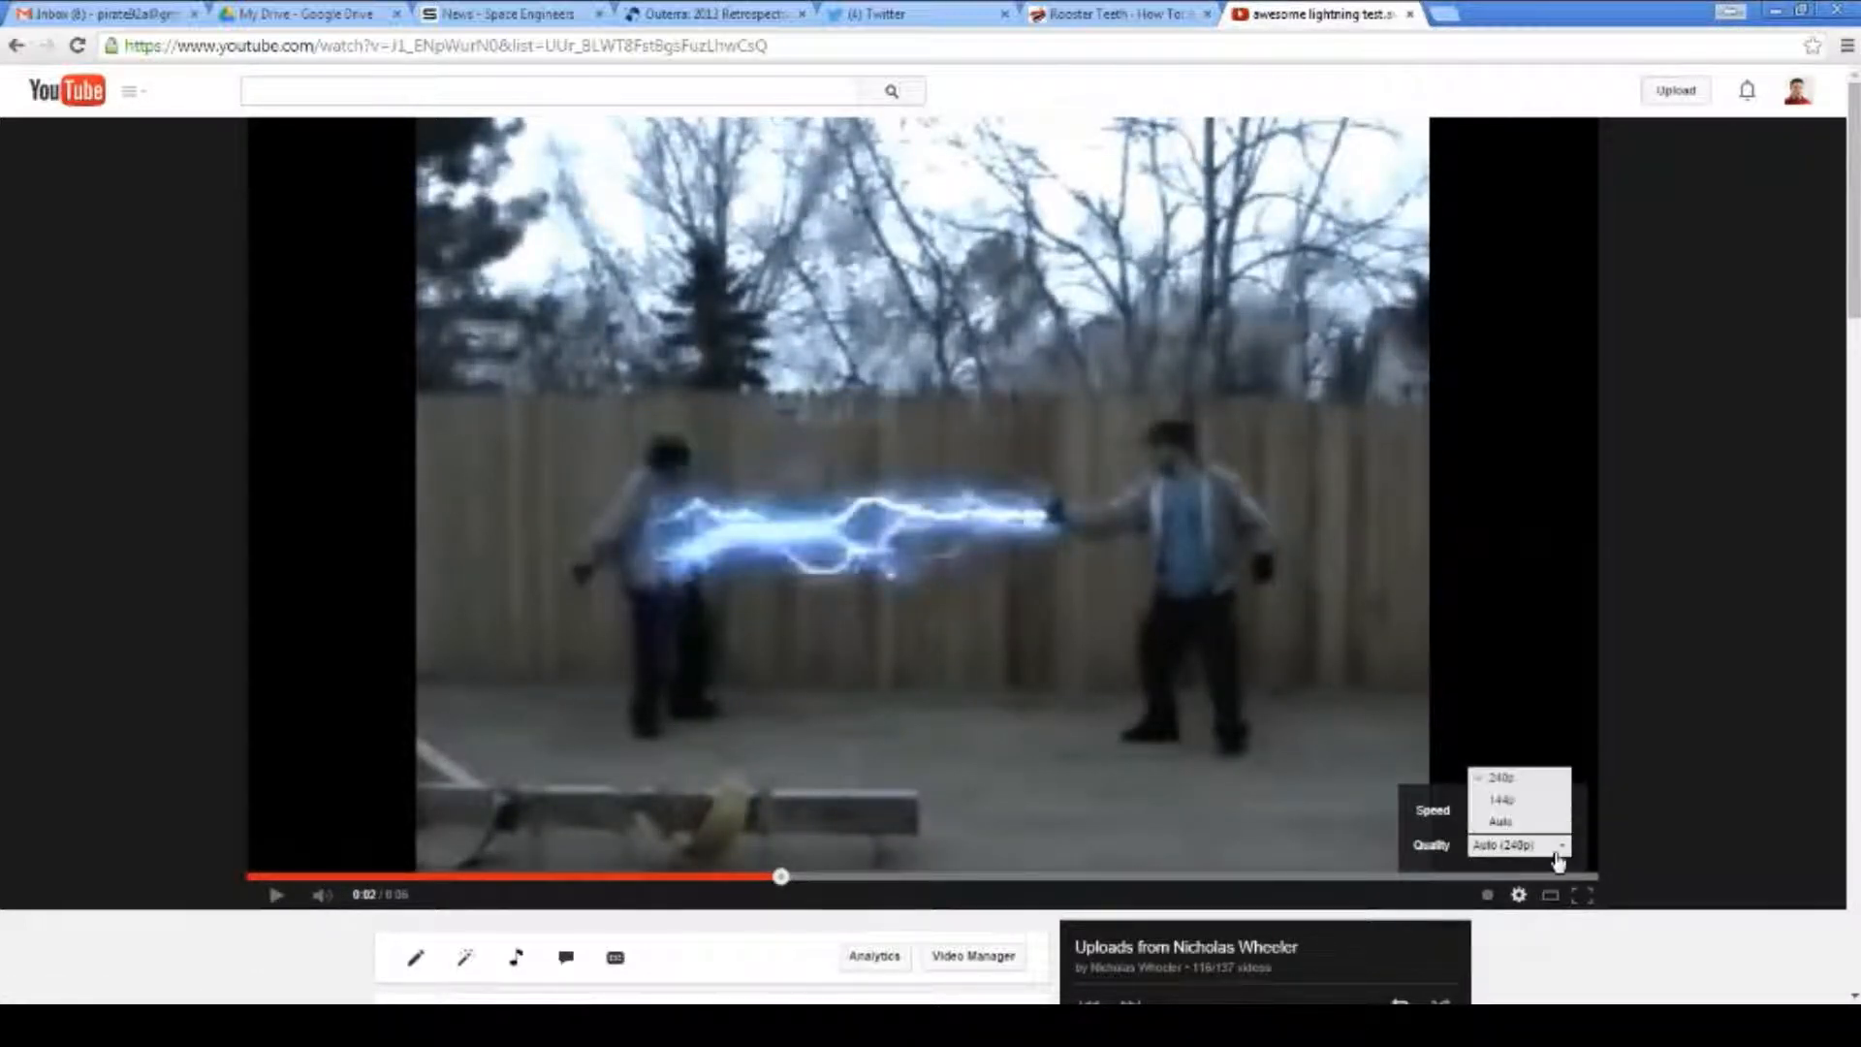
{"action": "left_click", "coordinate": [1502, 779]}
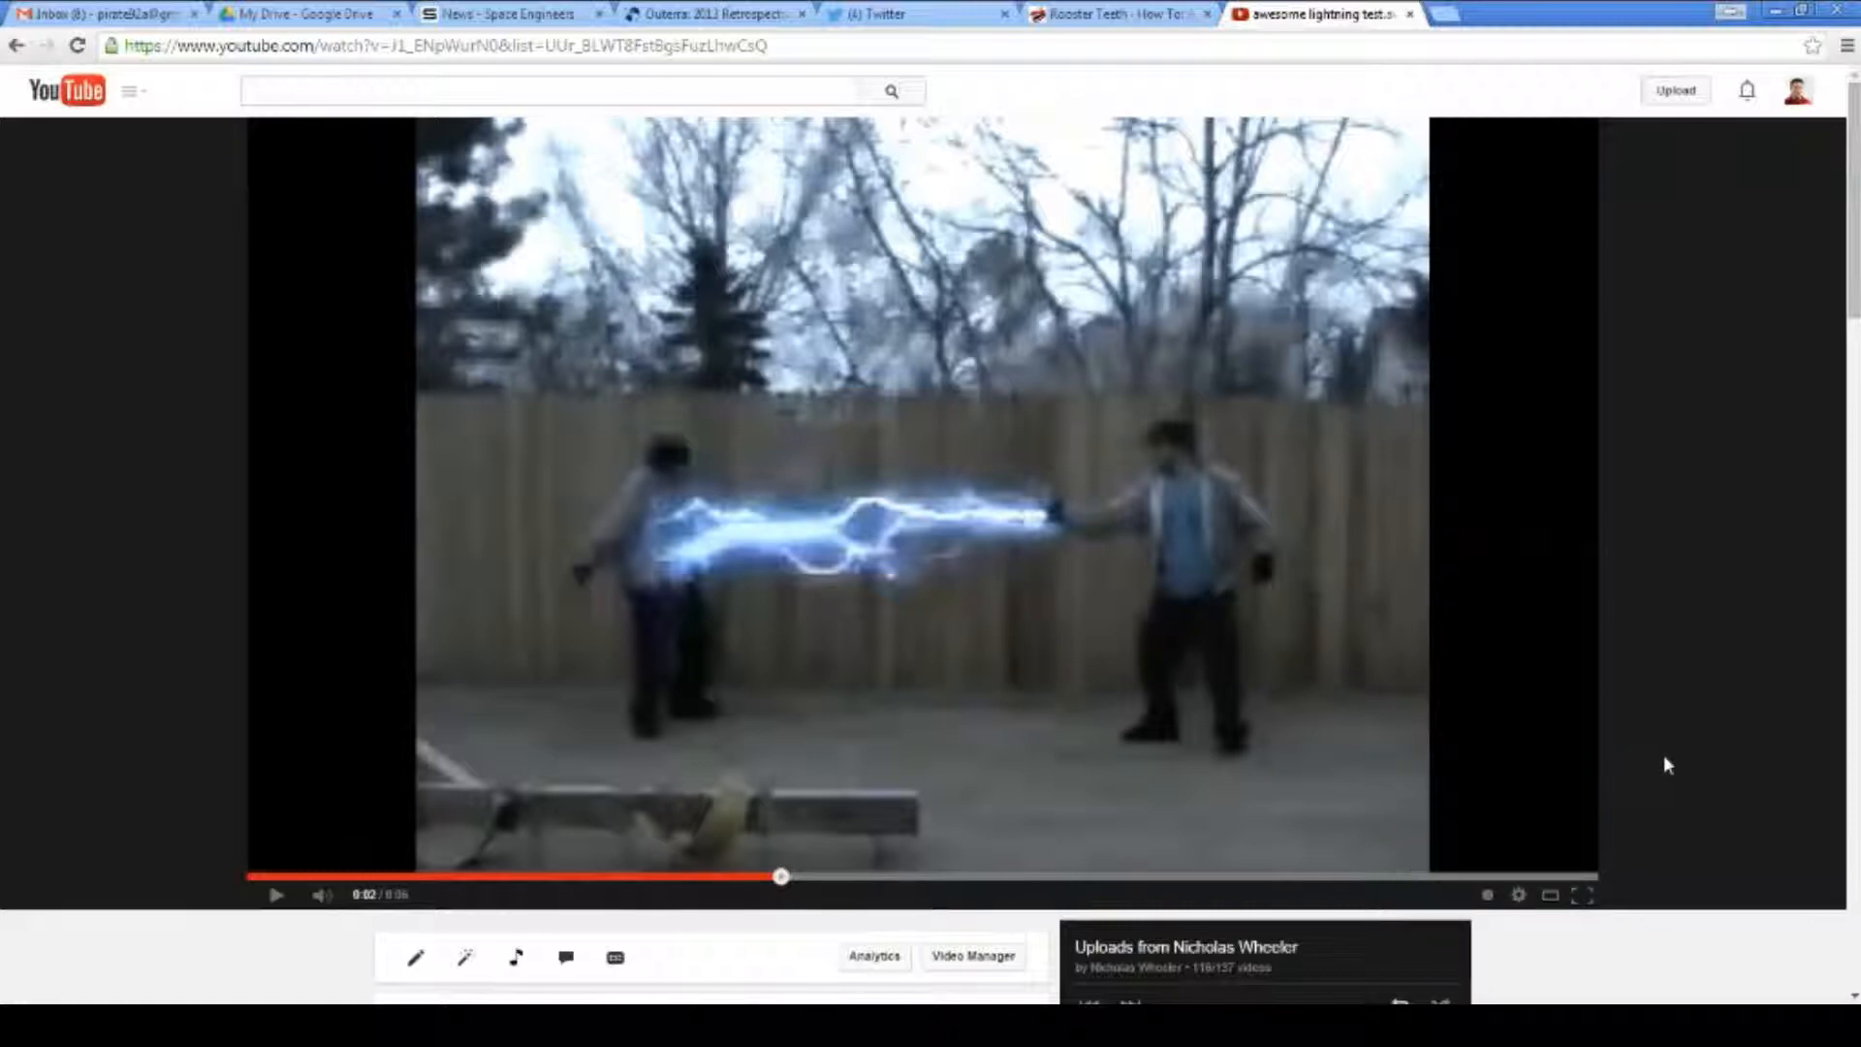
{"action": "left_click", "coordinate": [1517, 688]}
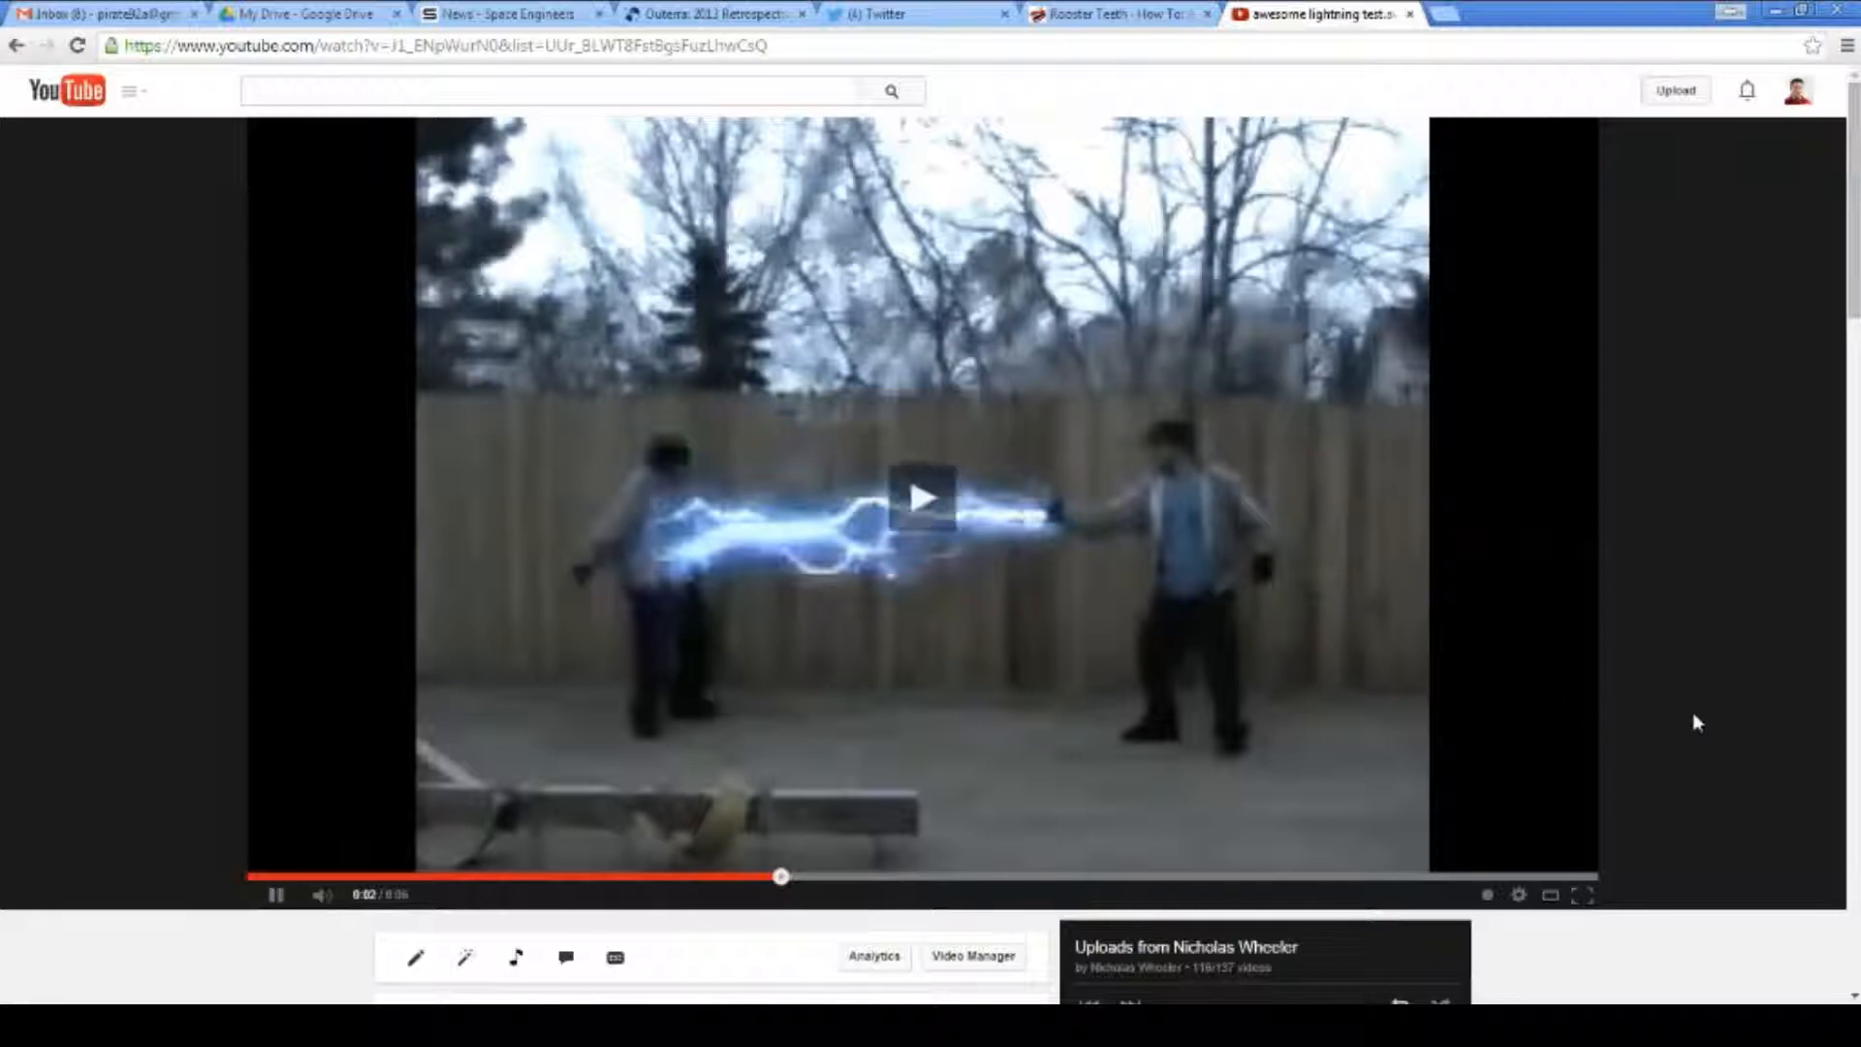
{"action": "left_click", "coordinate": [1433, 698]}
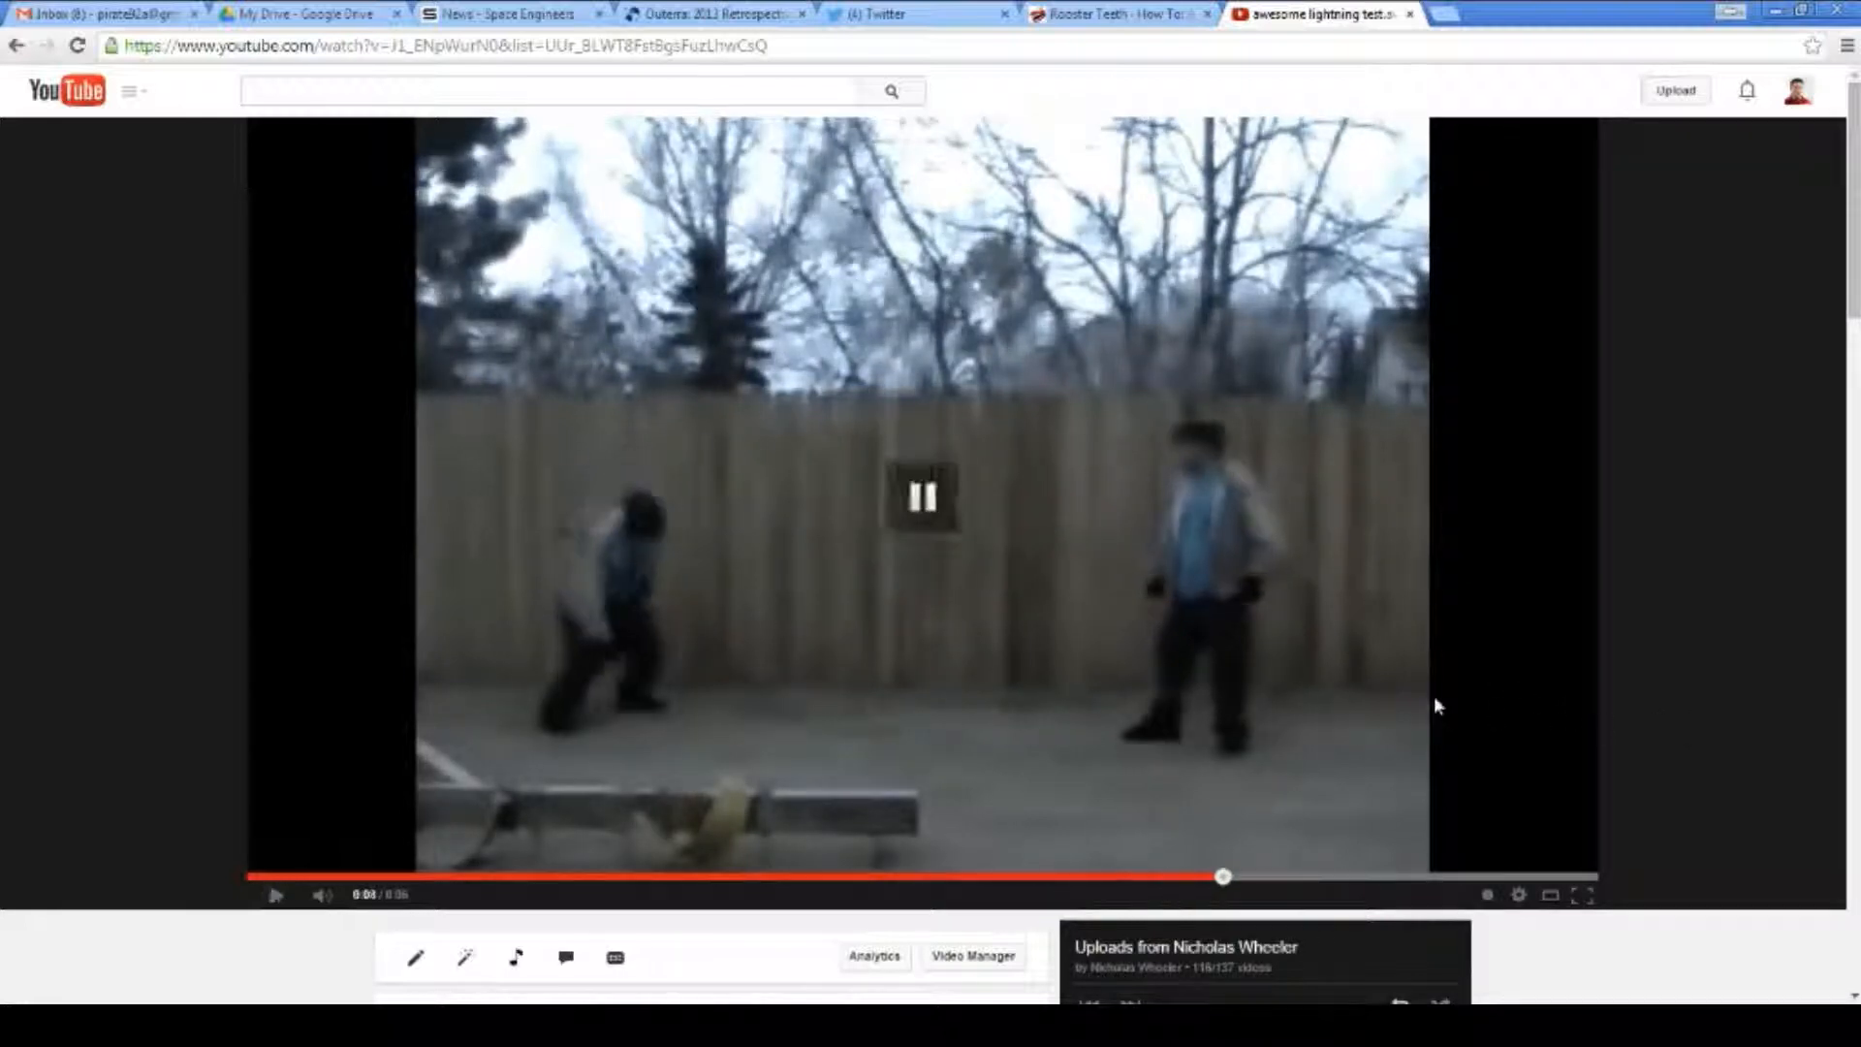
{"action": "left_click", "coordinate": [889, 877]}
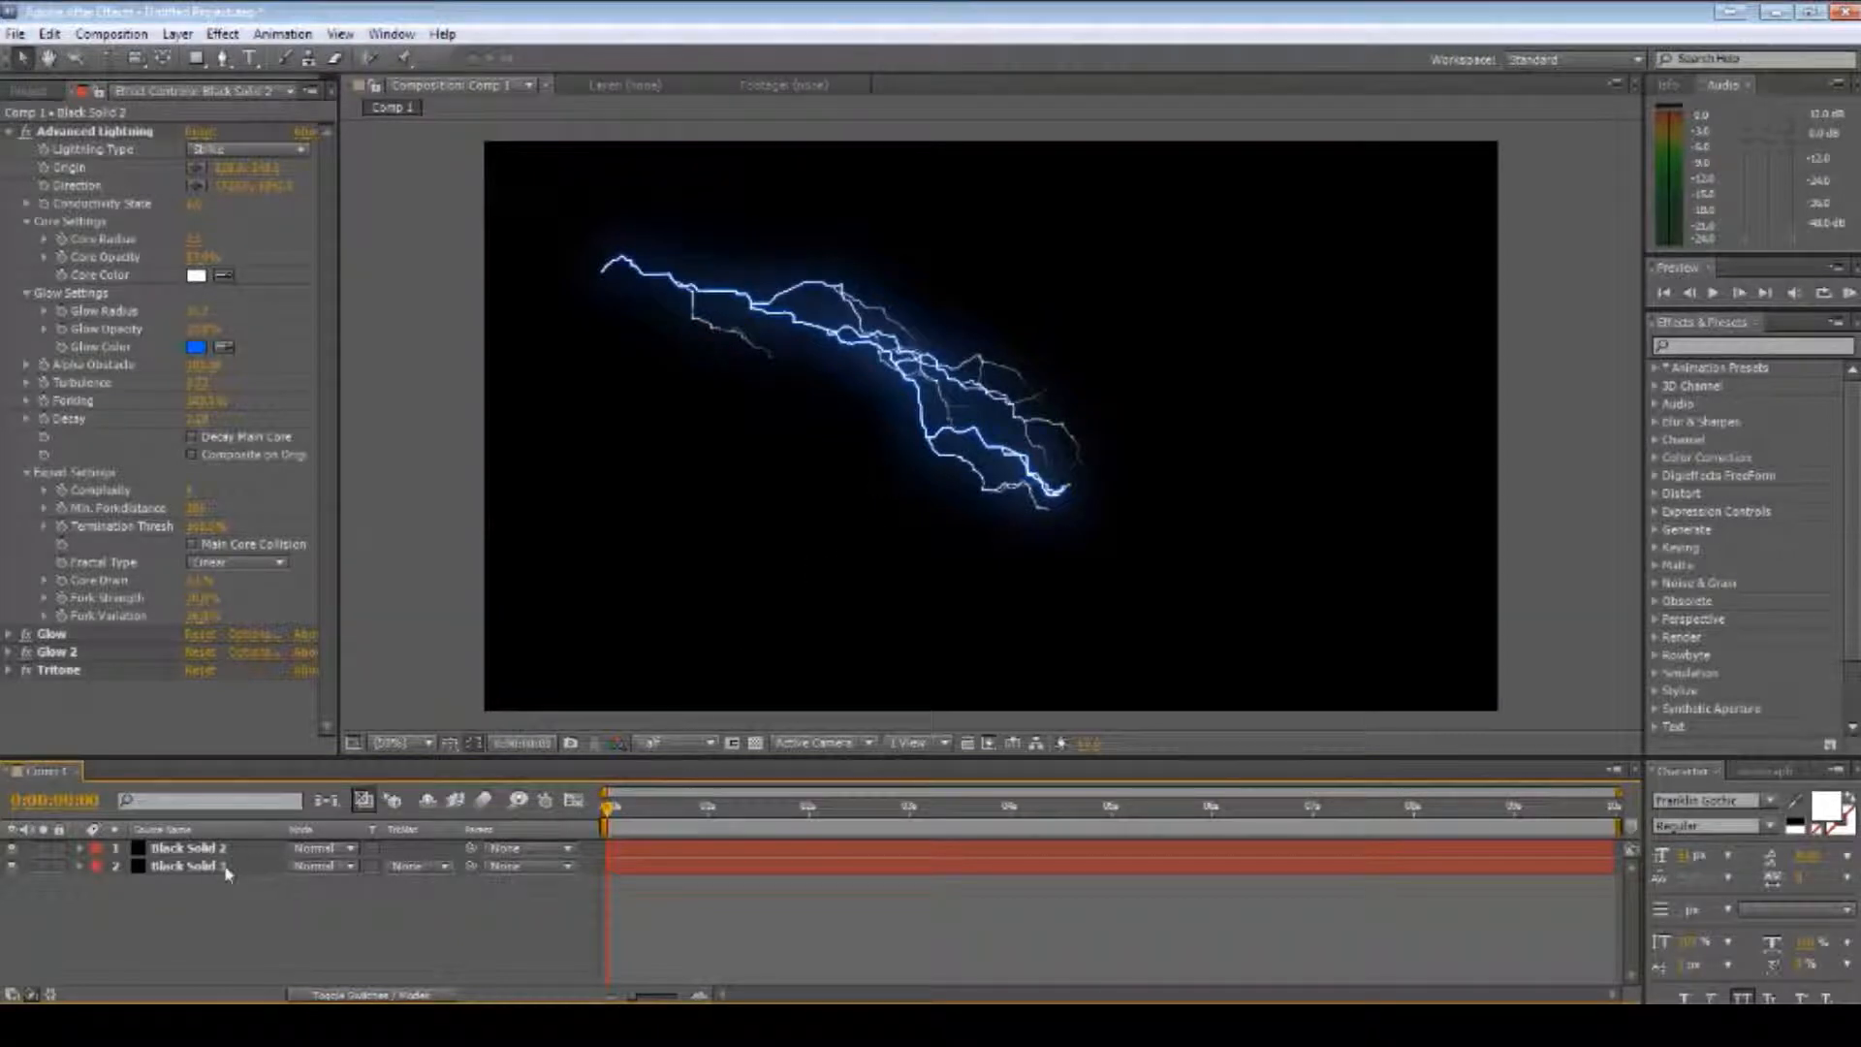
- Examine the mask on the Black Solid 2 layer and collapse its Advanced Lightning settings
{"action": "left_click", "coordinate": [189, 849]}
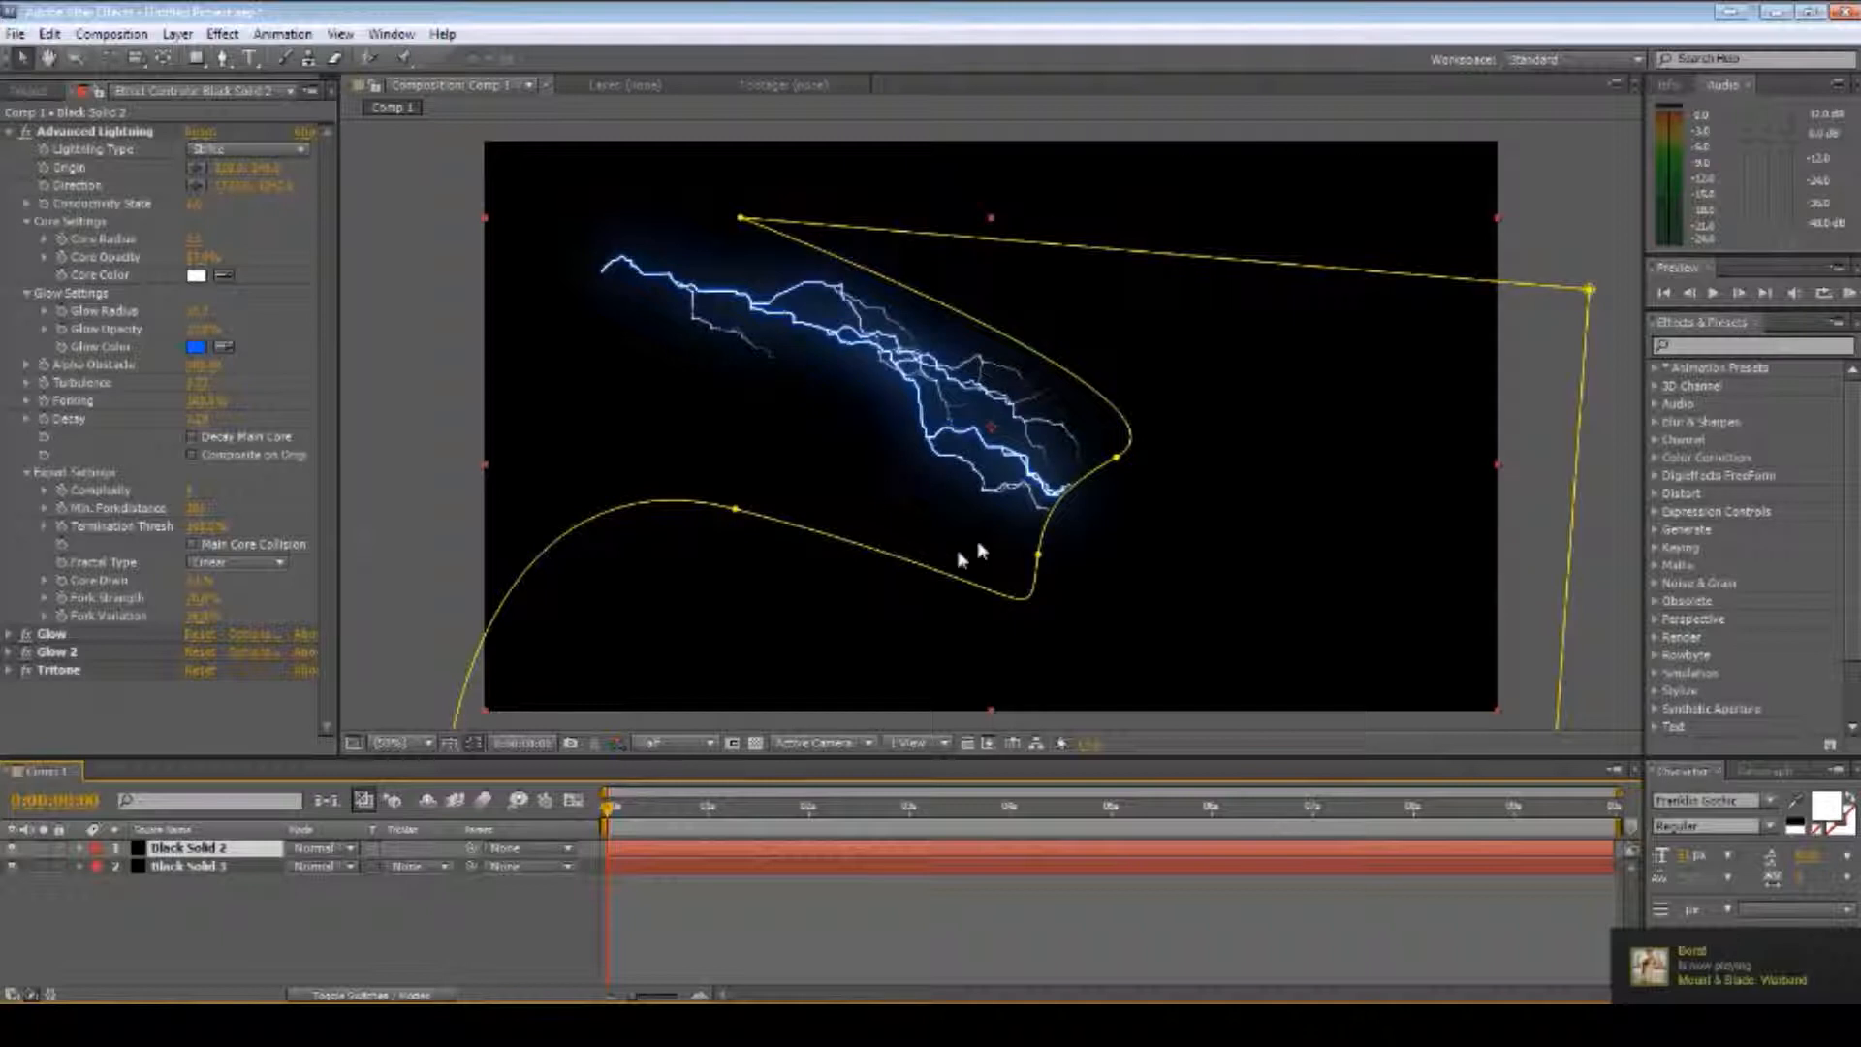
{"action": "left_click", "coordinate": [7, 131]}
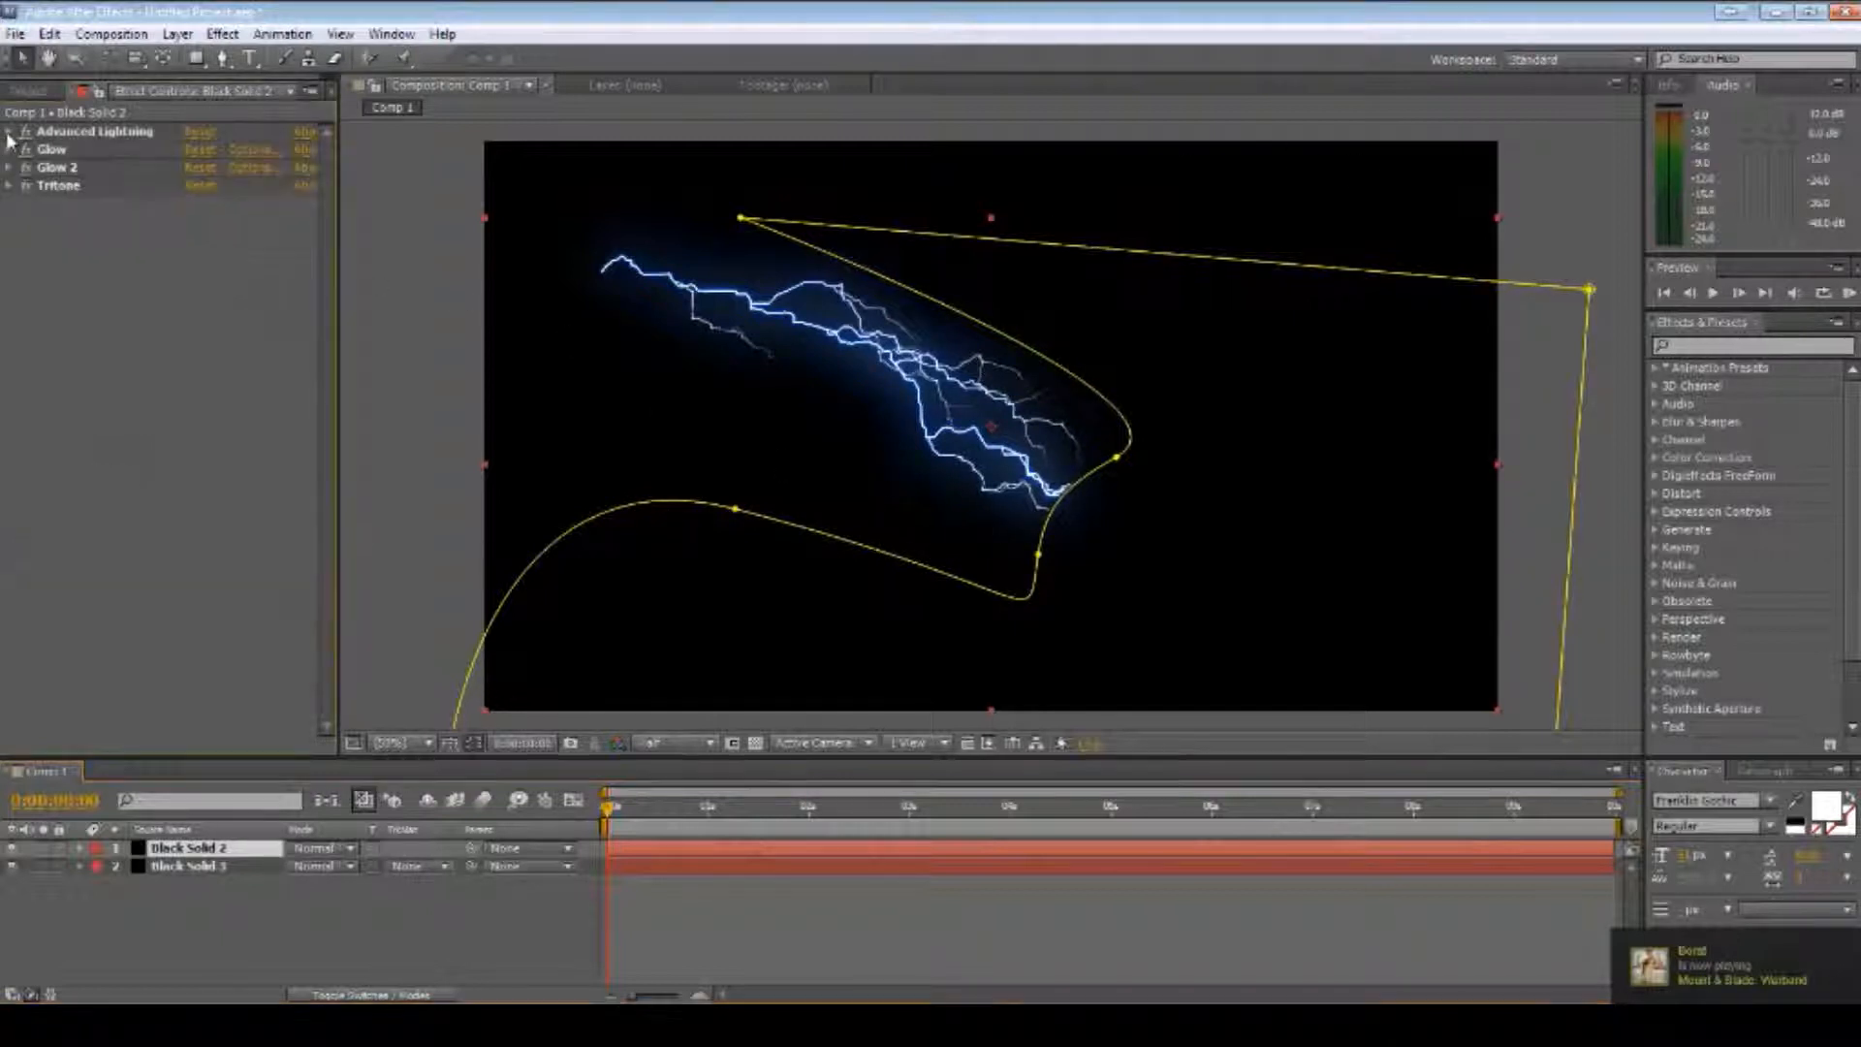
{"action": "left_click", "coordinate": [382, 944]}
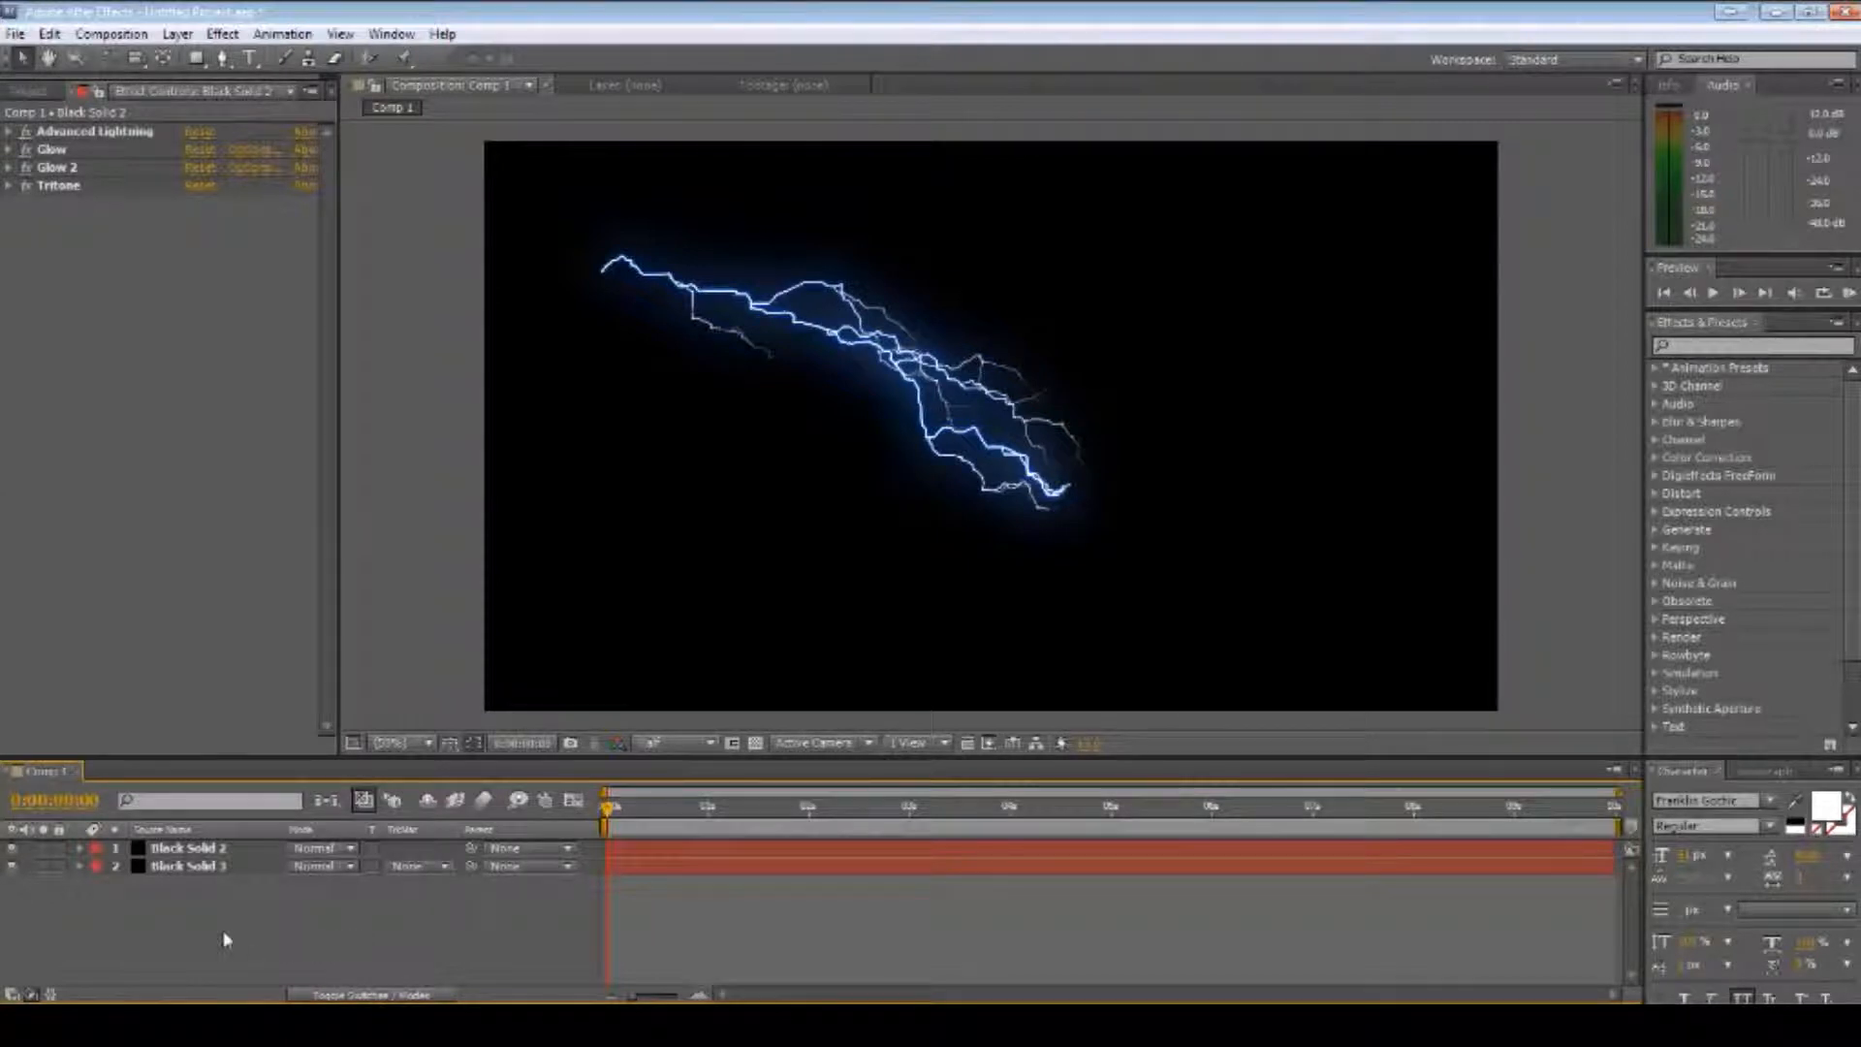
- Pre-compose the Black Solid 2 and Black Solid 3 layers together, moving all attributes into the new composition
{"action": "left_click_drag", "start_coordinate": [189, 883], "coordinate": [175, 851]}
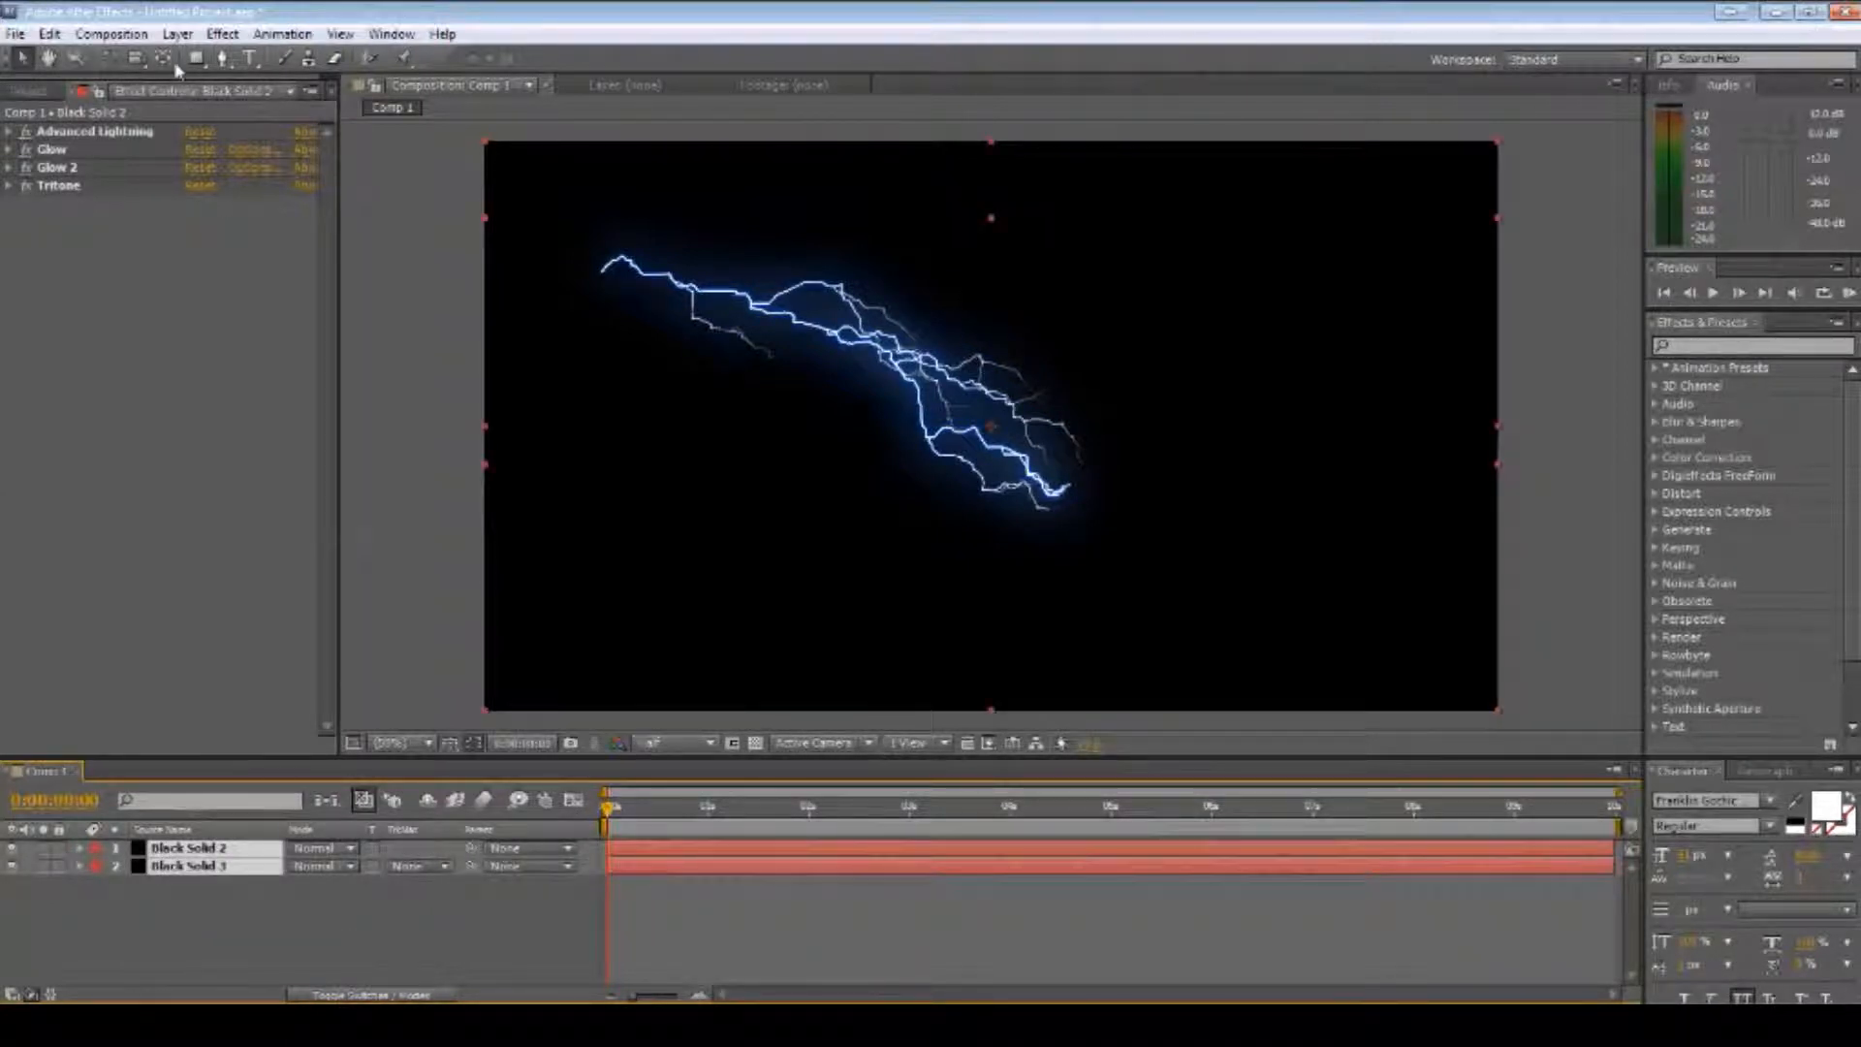
{"action": "left_click", "coordinate": [176, 39]}
{"action": "left_click", "coordinate": [97, 797]}
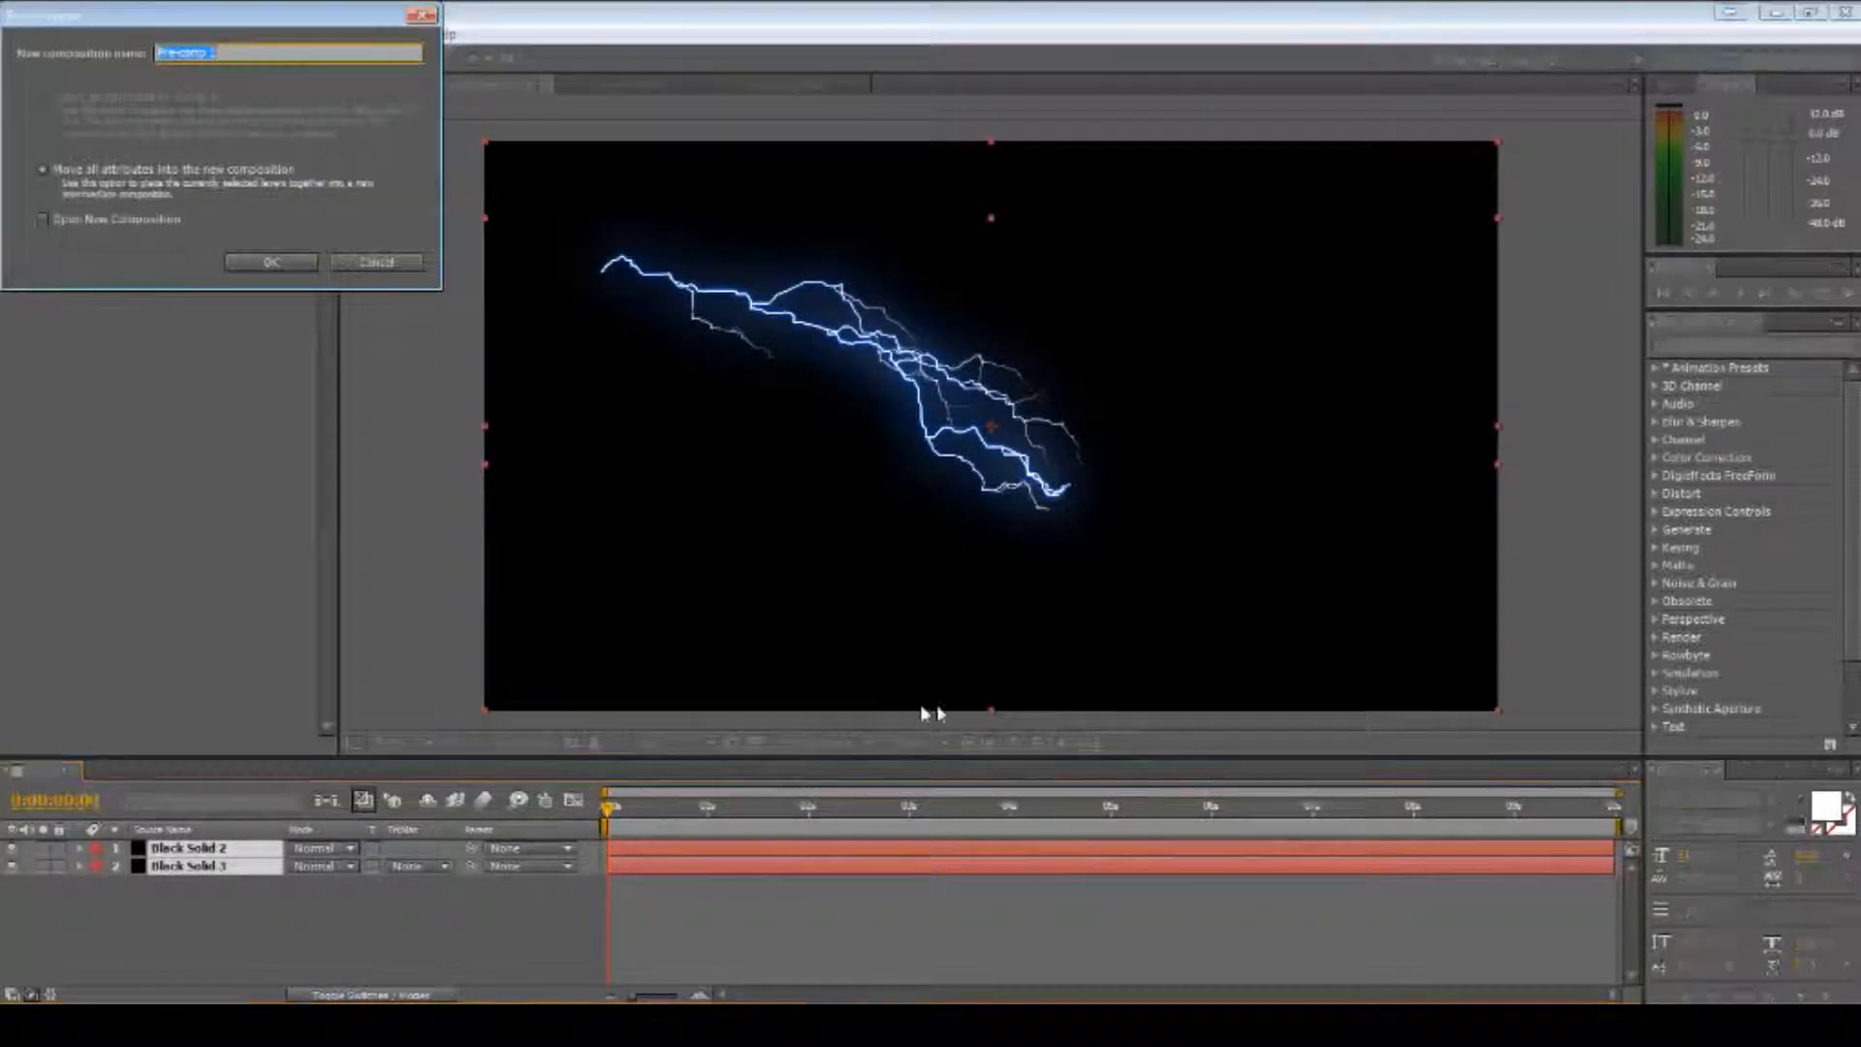
{"action": "left_click", "coordinate": [270, 259]}
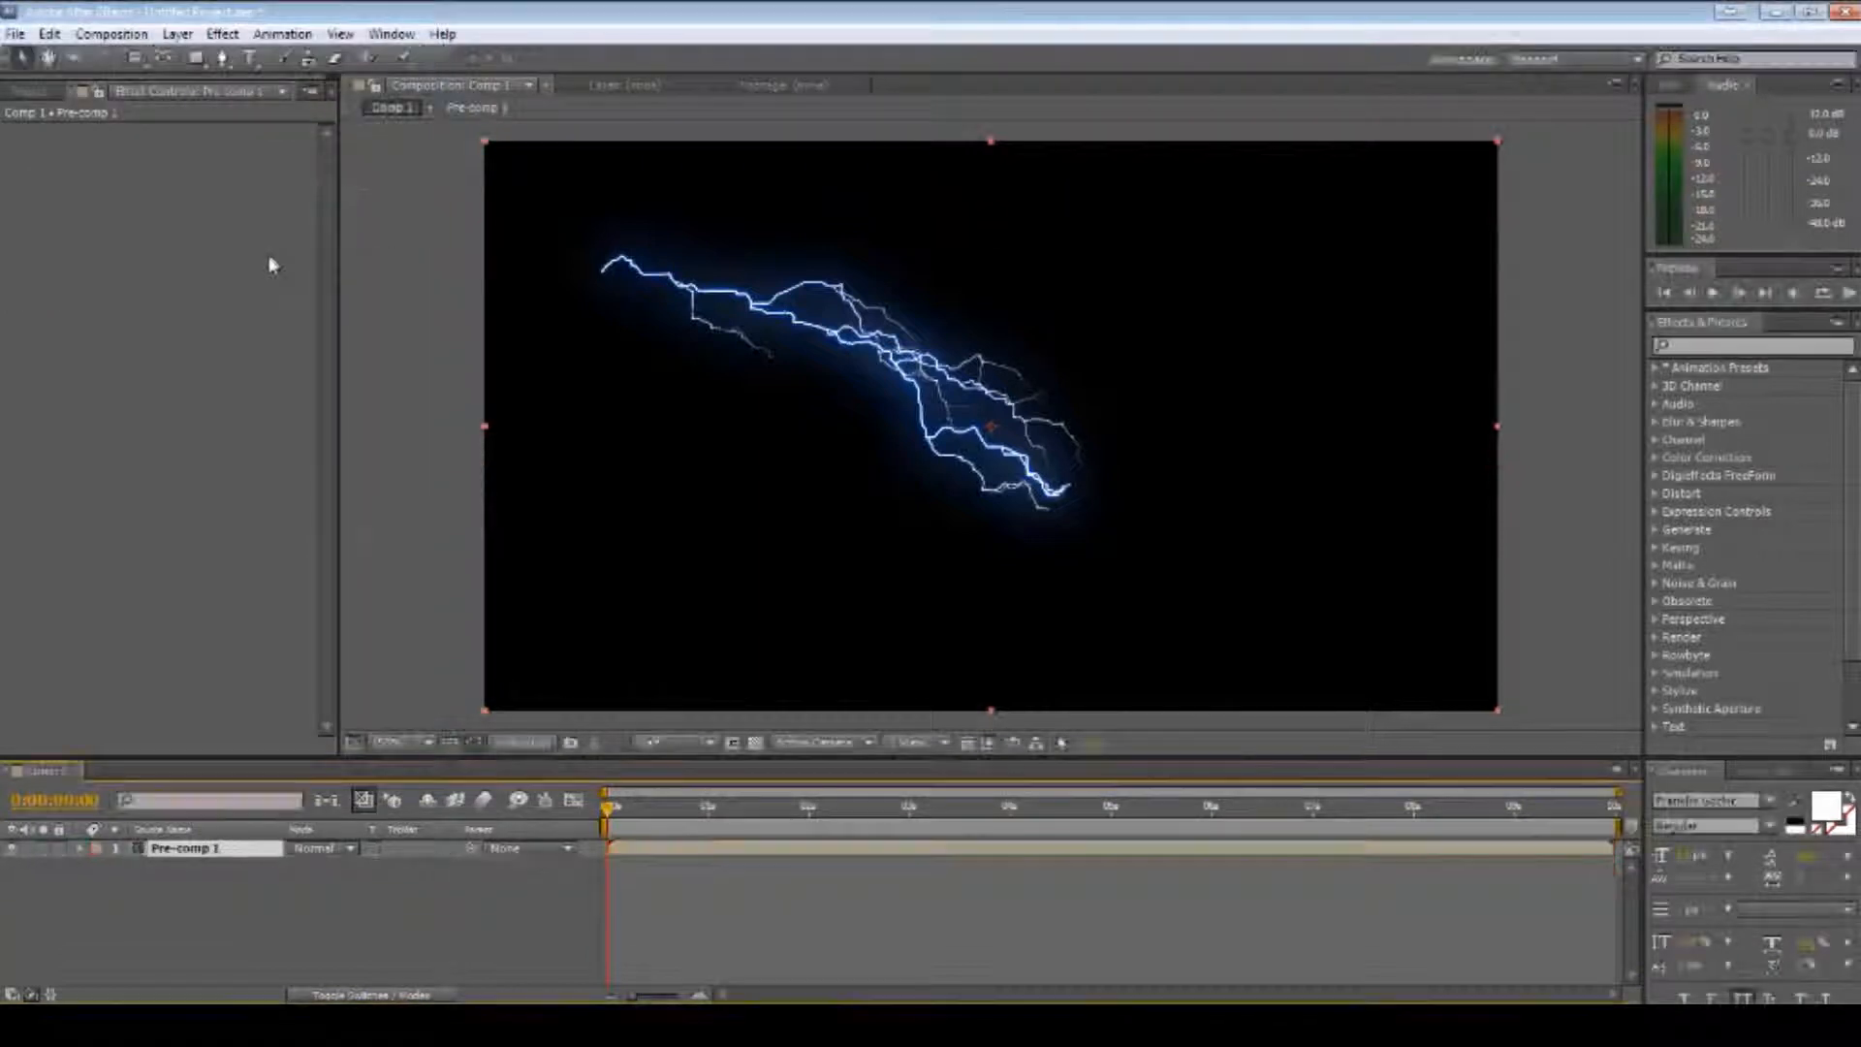
- Apply a Curves effect to the pre-composed layer and raise the midpoint of its Blue channel curve
{"action": "left_click", "coordinate": [167, 909]}
{"action": "left_click", "coordinate": [180, 857]}
{"action": "right_click", "coordinate": [137, 308]}
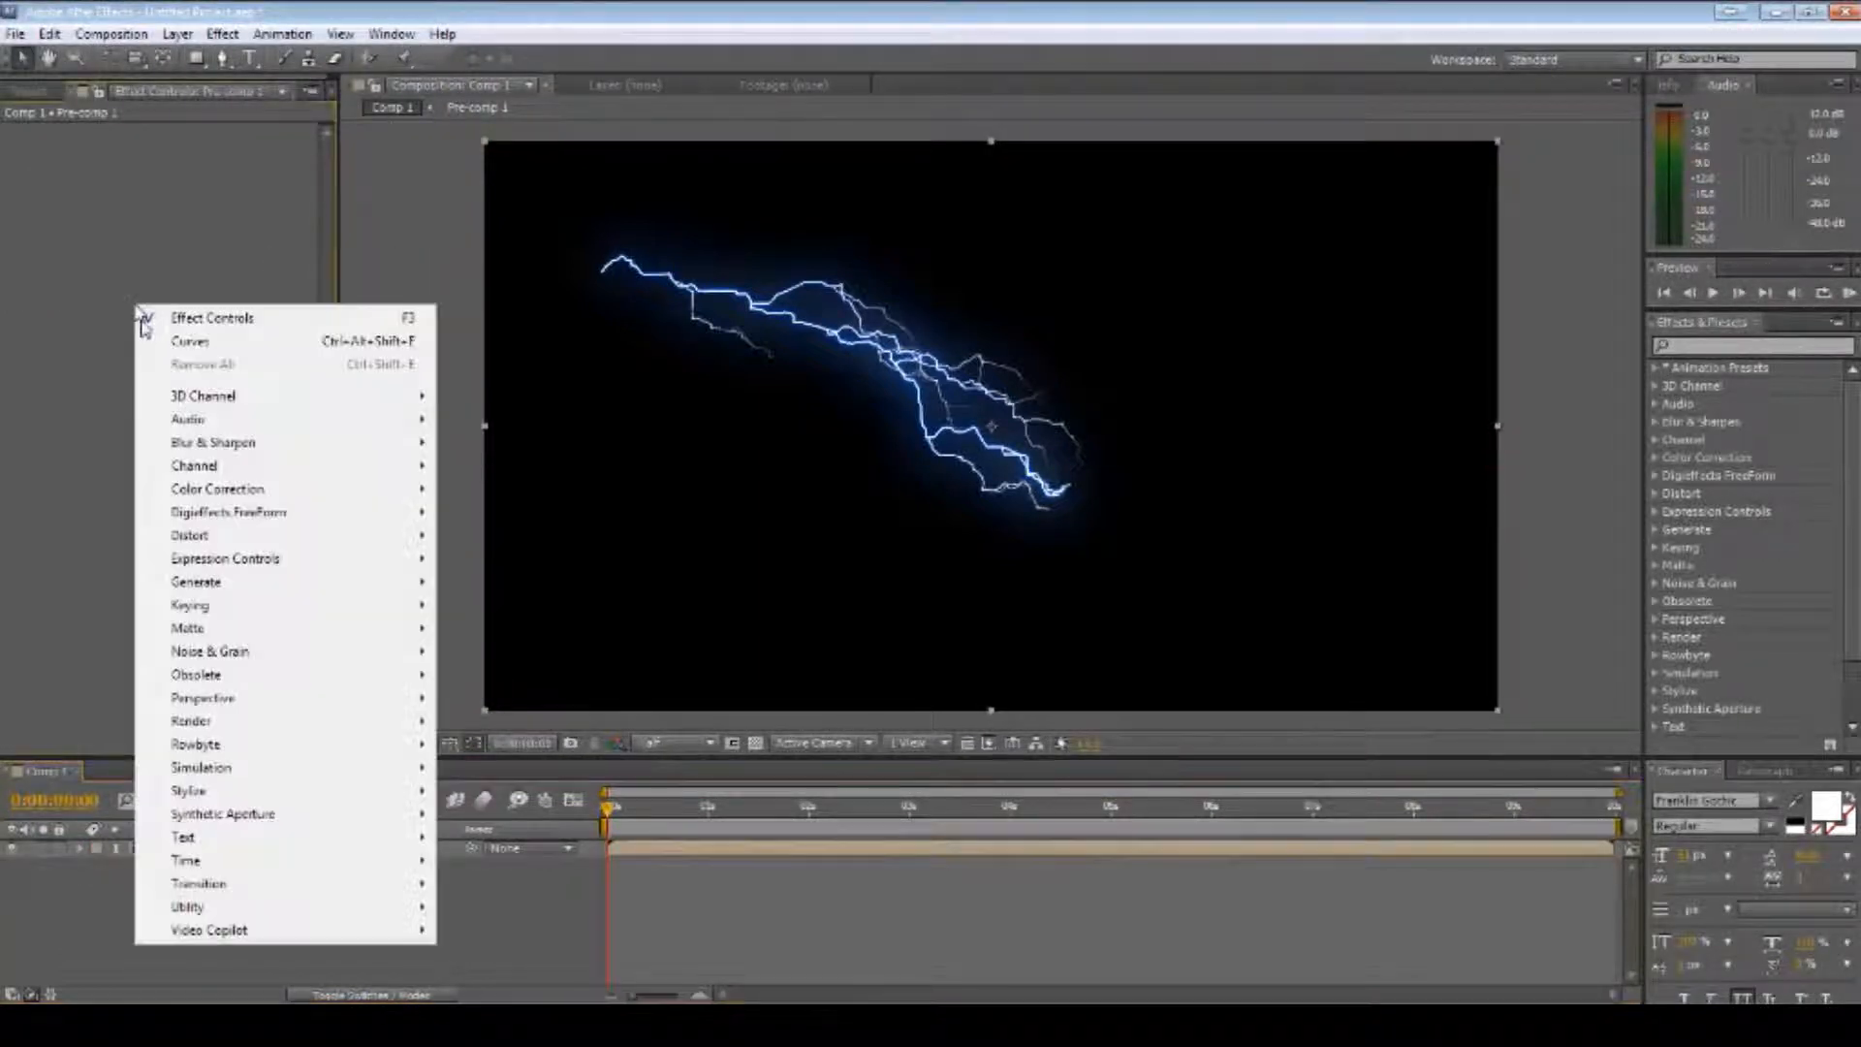
{"action": "mouse_move", "coordinate": [320, 488]}
{"action": "left_click", "coordinate": [499, 705]}
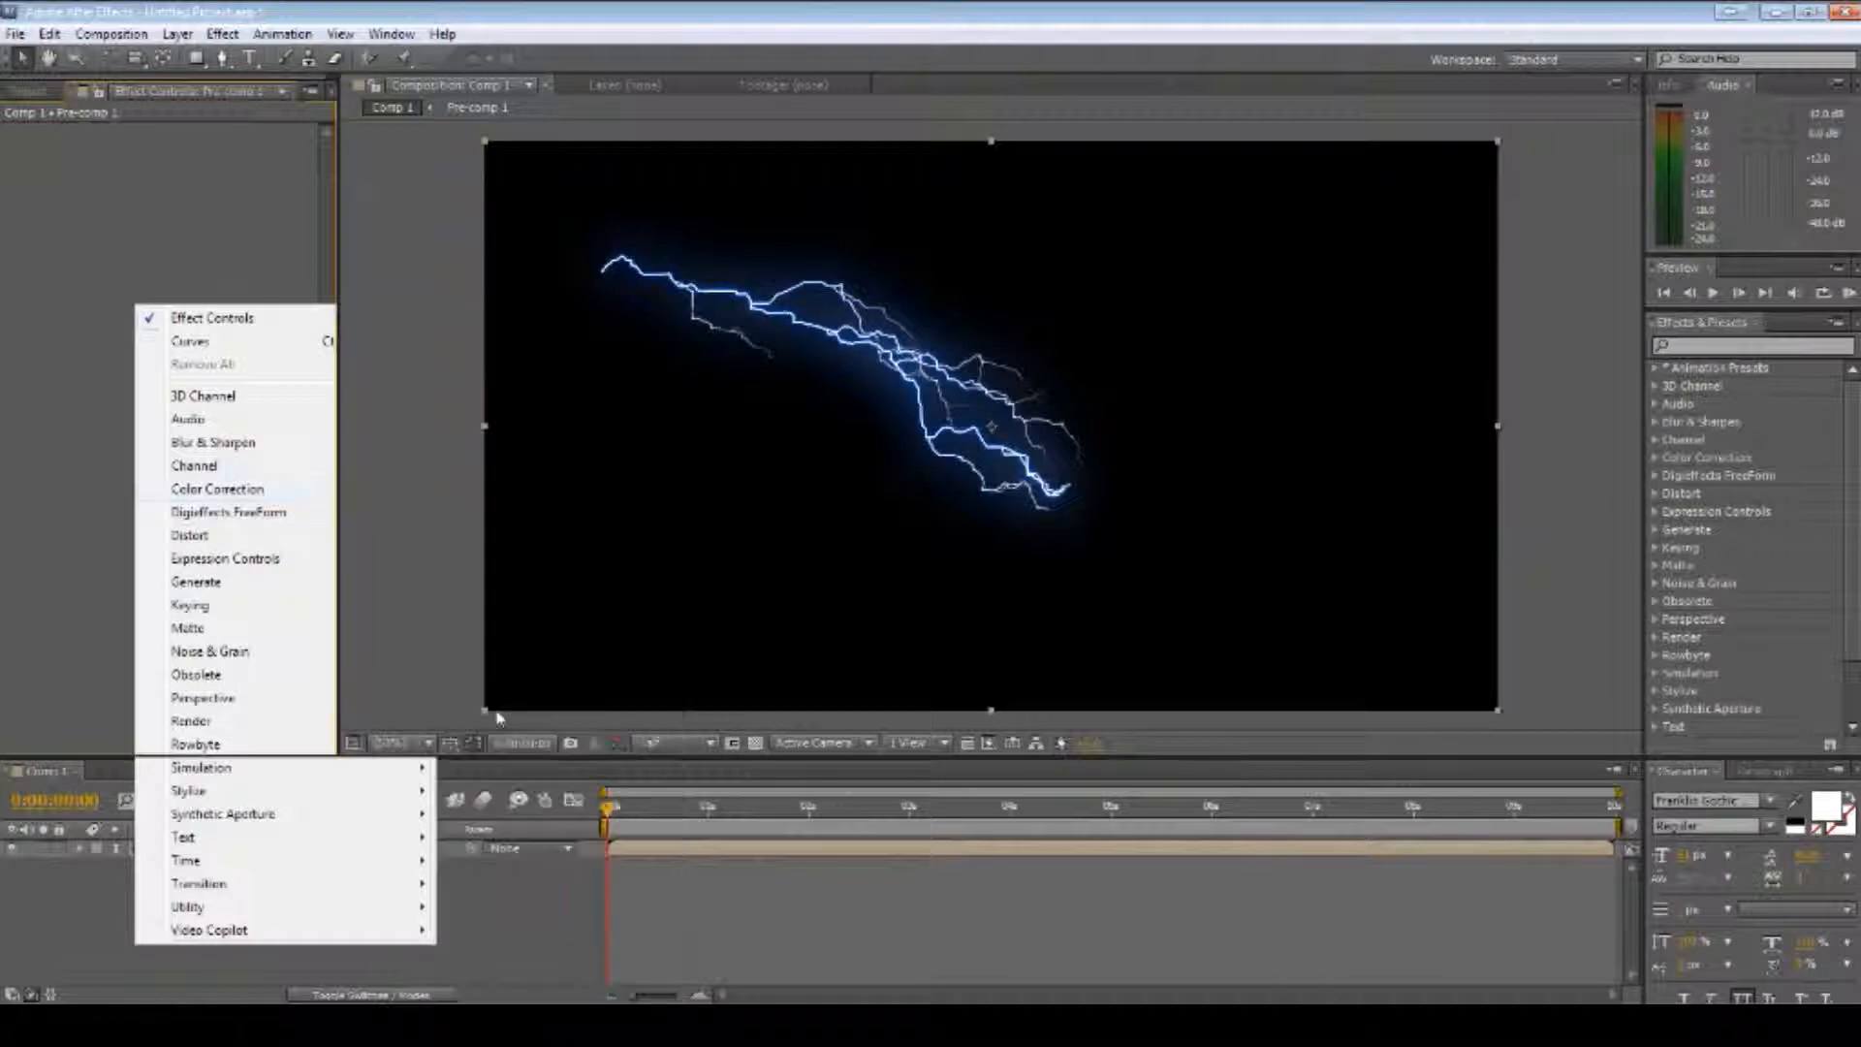
{"action": "left_click", "coordinate": [218, 149]}
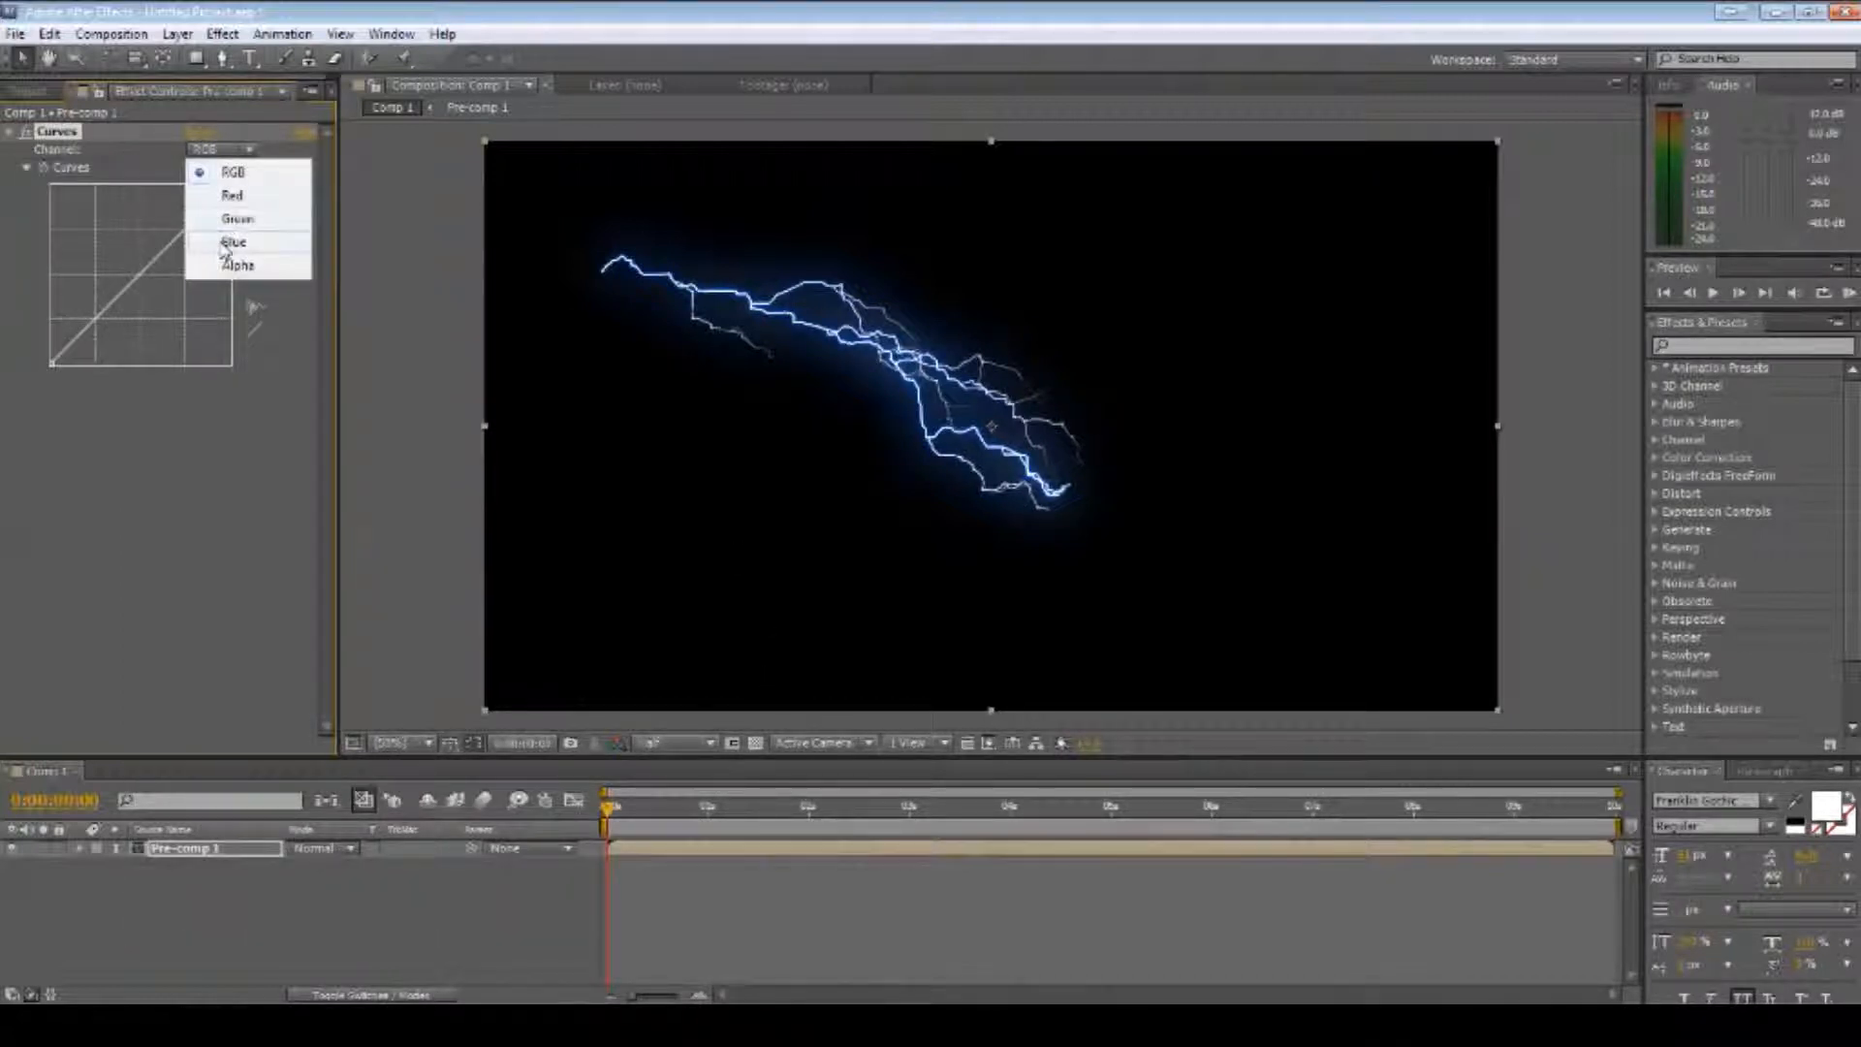
{"action": "left_click", "coordinate": [223, 246]}
{"action": "mouse_move", "coordinate": [127, 279]}
{"action": "left_mouse_down"}
{"action": "mouse_move", "coordinate": [117, 267]}
{"action": "mouse_move", "coordinate": [146, 295]}
{"action": "mouse_move", "coordinate": [116, 281]}
{"action": "left_mouse_up"}
- Adjust the Red channel curve and raise the midpoint of the Green channel curve in the Curves effect
{"action": "left_click", "coordinate": [230, 150]}
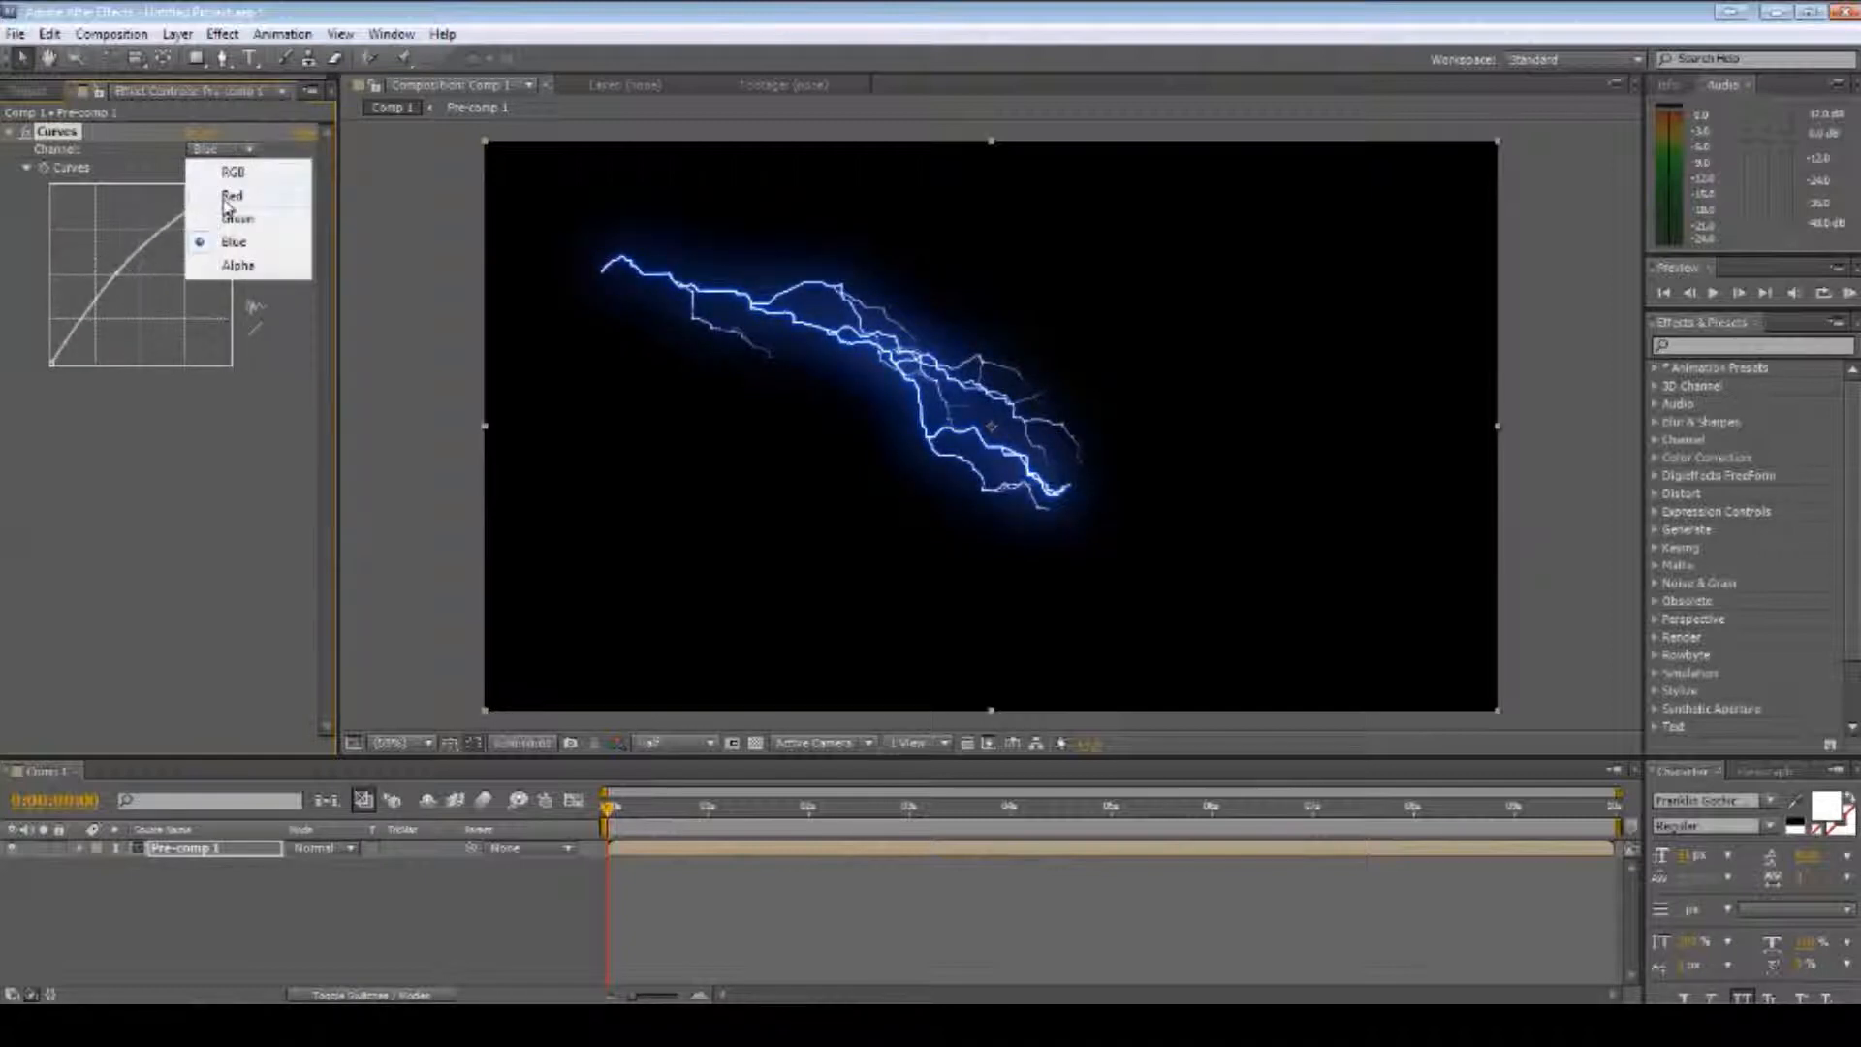
{"action": "left_click", "coordinate": [228, 196]}
{"action": "mouse_move", "coordinate": [136, 280]}
{"action": "left_mouse_down"}
{"action": "mouse_move", "coordinate": [184, 305]}
{"action": "mouse_move", "coordinate": [129, 258]}
{"action": "left_mouse_up"}
{"action": "left_click", "coordinate": [230, 150]}
{"action": "left_click", "coordinate": [229, 213]}
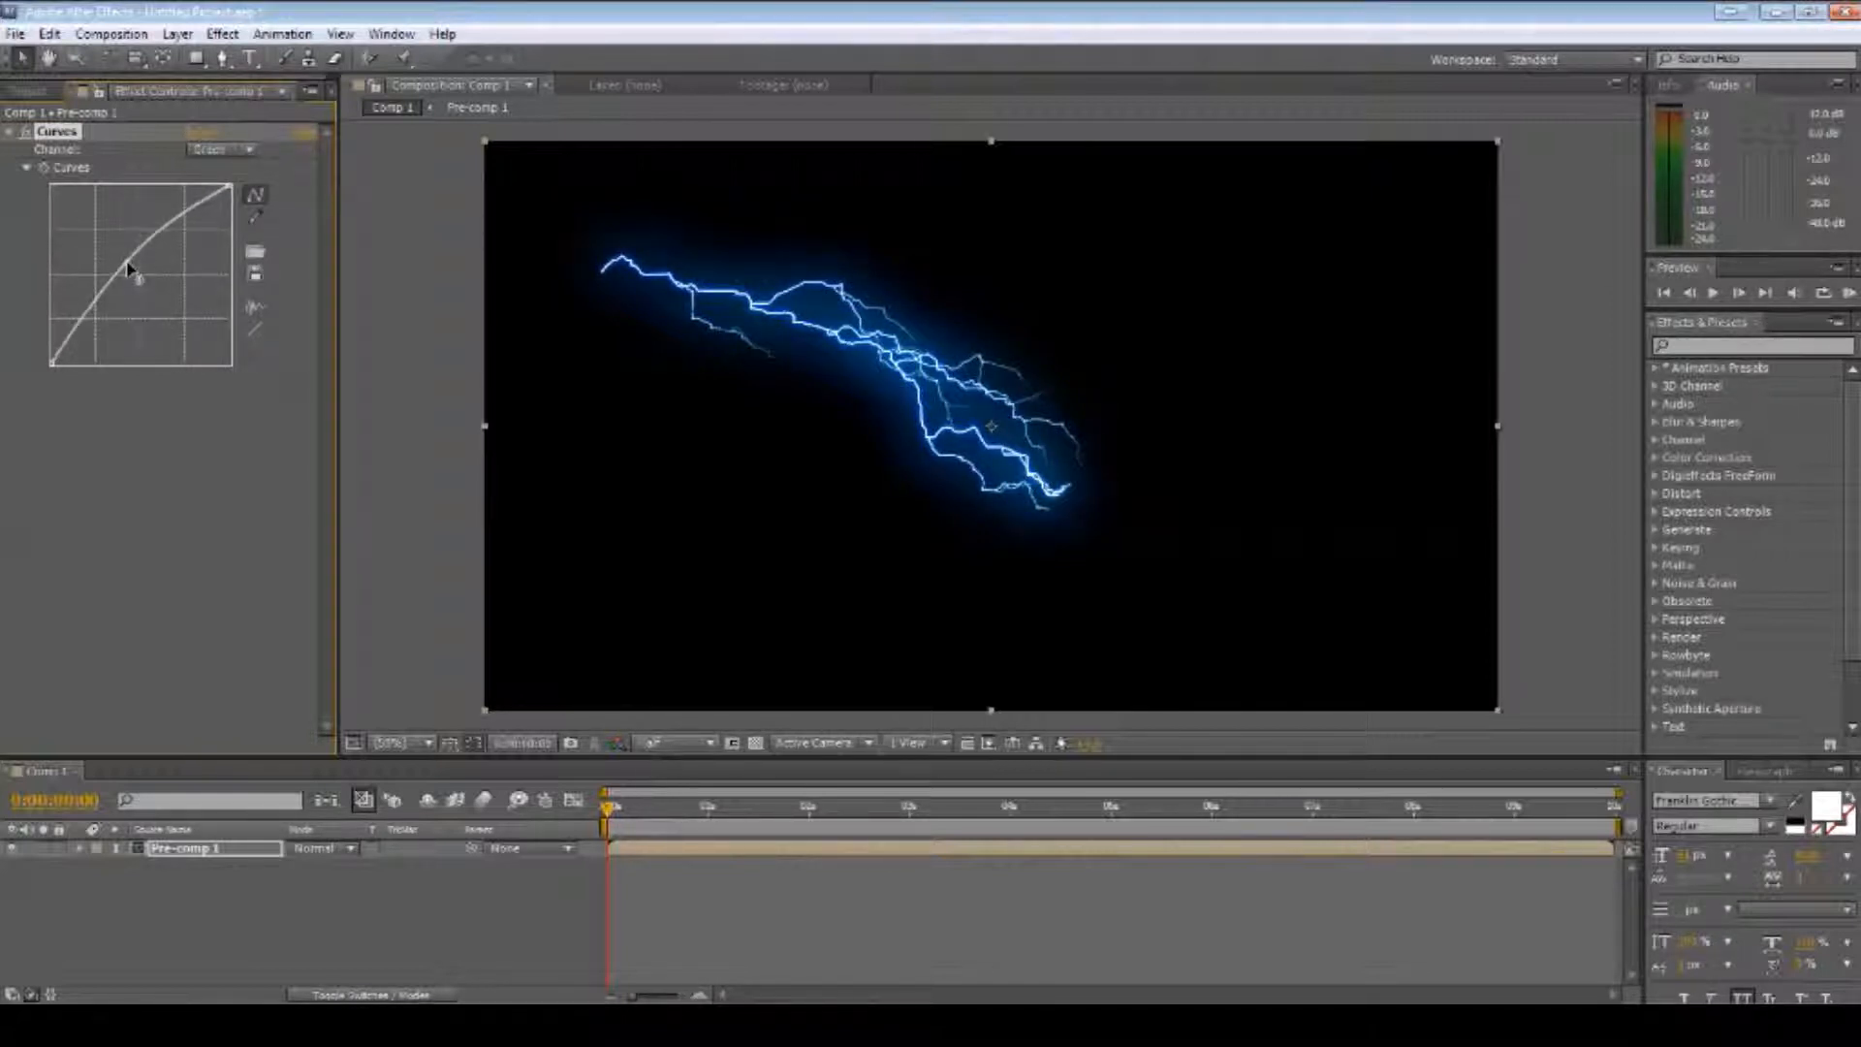
- Lower the midpoint of the RGB curve slightly to darken the lightning's glow, leaving the layer deselected
{"action": "left_click", "coordinate": [214, 152]}
{"action": "left_click", "coordinate": [215, 180]}
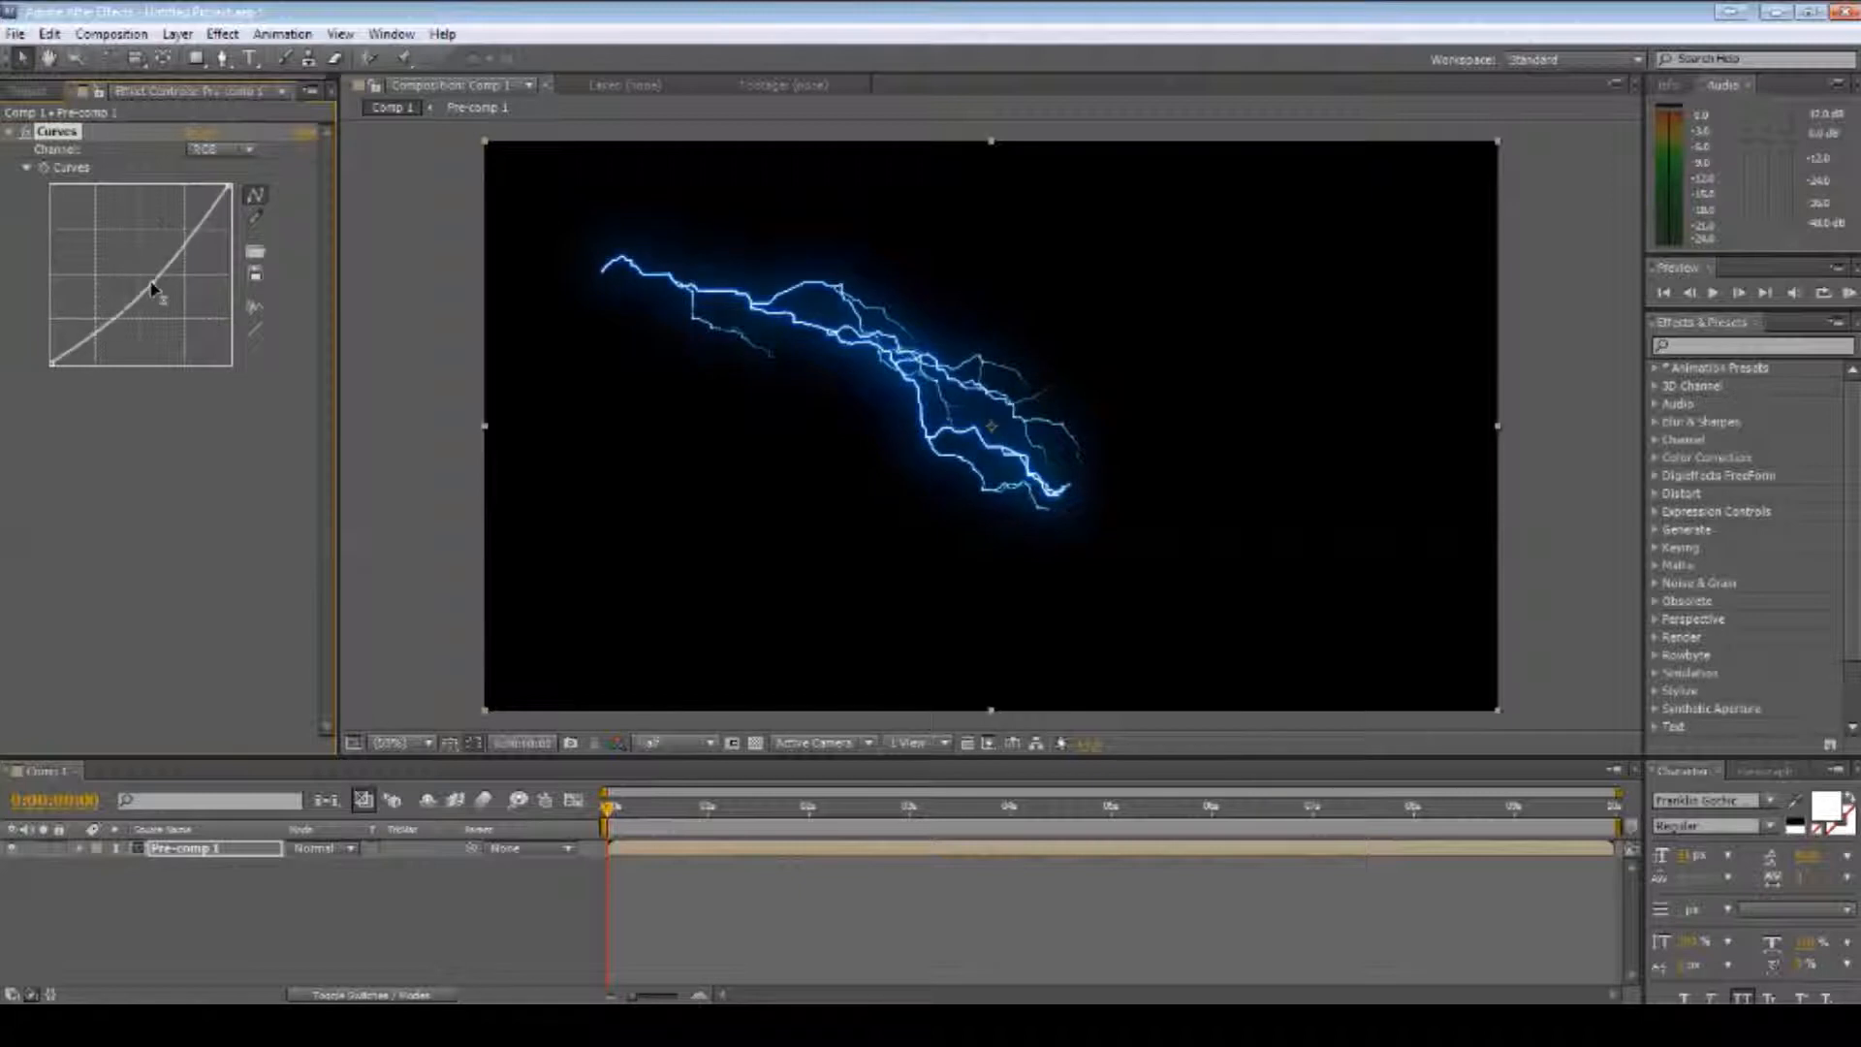
{"action": "left_click_drag", "start_coordinate": [147, 279], "coordinate": [153, 289]}
{"action": "left_click", "coordinate": [254, 945]}
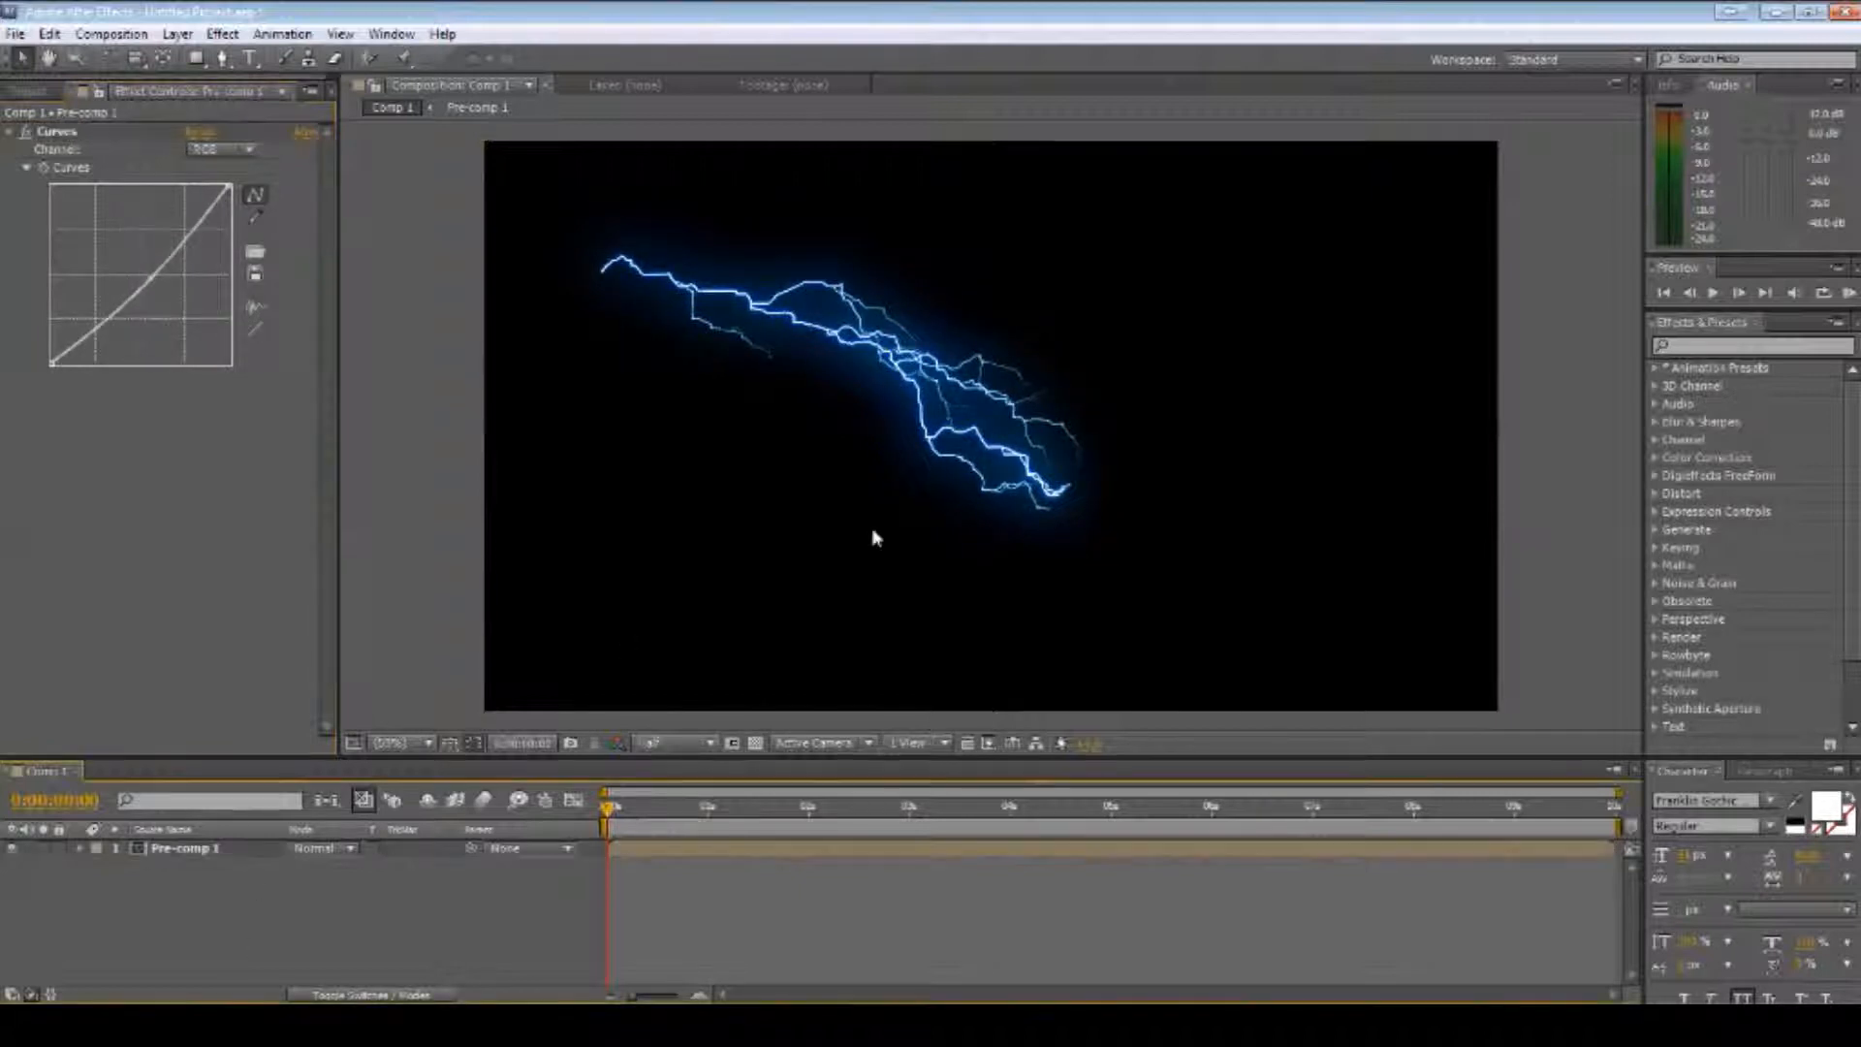
- Open the lightning pre-composition, collapse the effects on Black Solid 2 and select Advanced Lightning to show its control points
{"action": "double_click", "coordinate": [197, 850]}
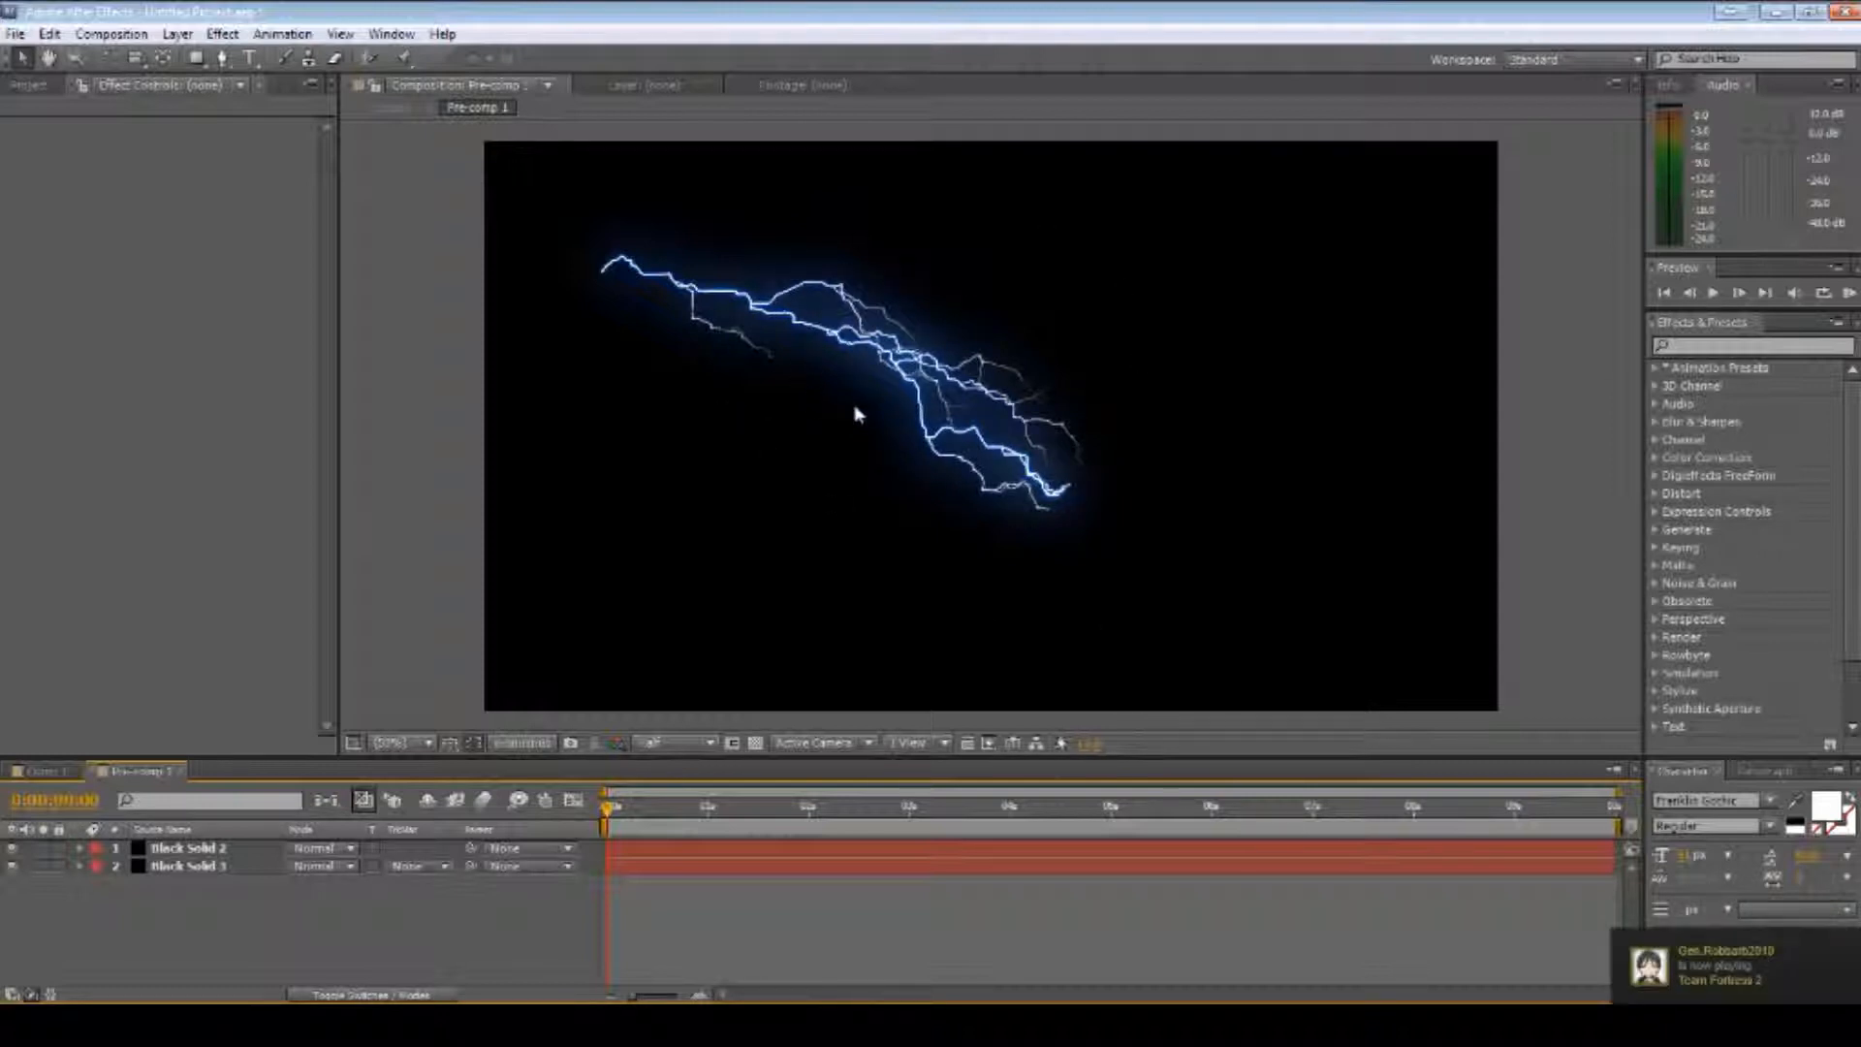
{"action": "left_click", "coordinate": [189, 849]}
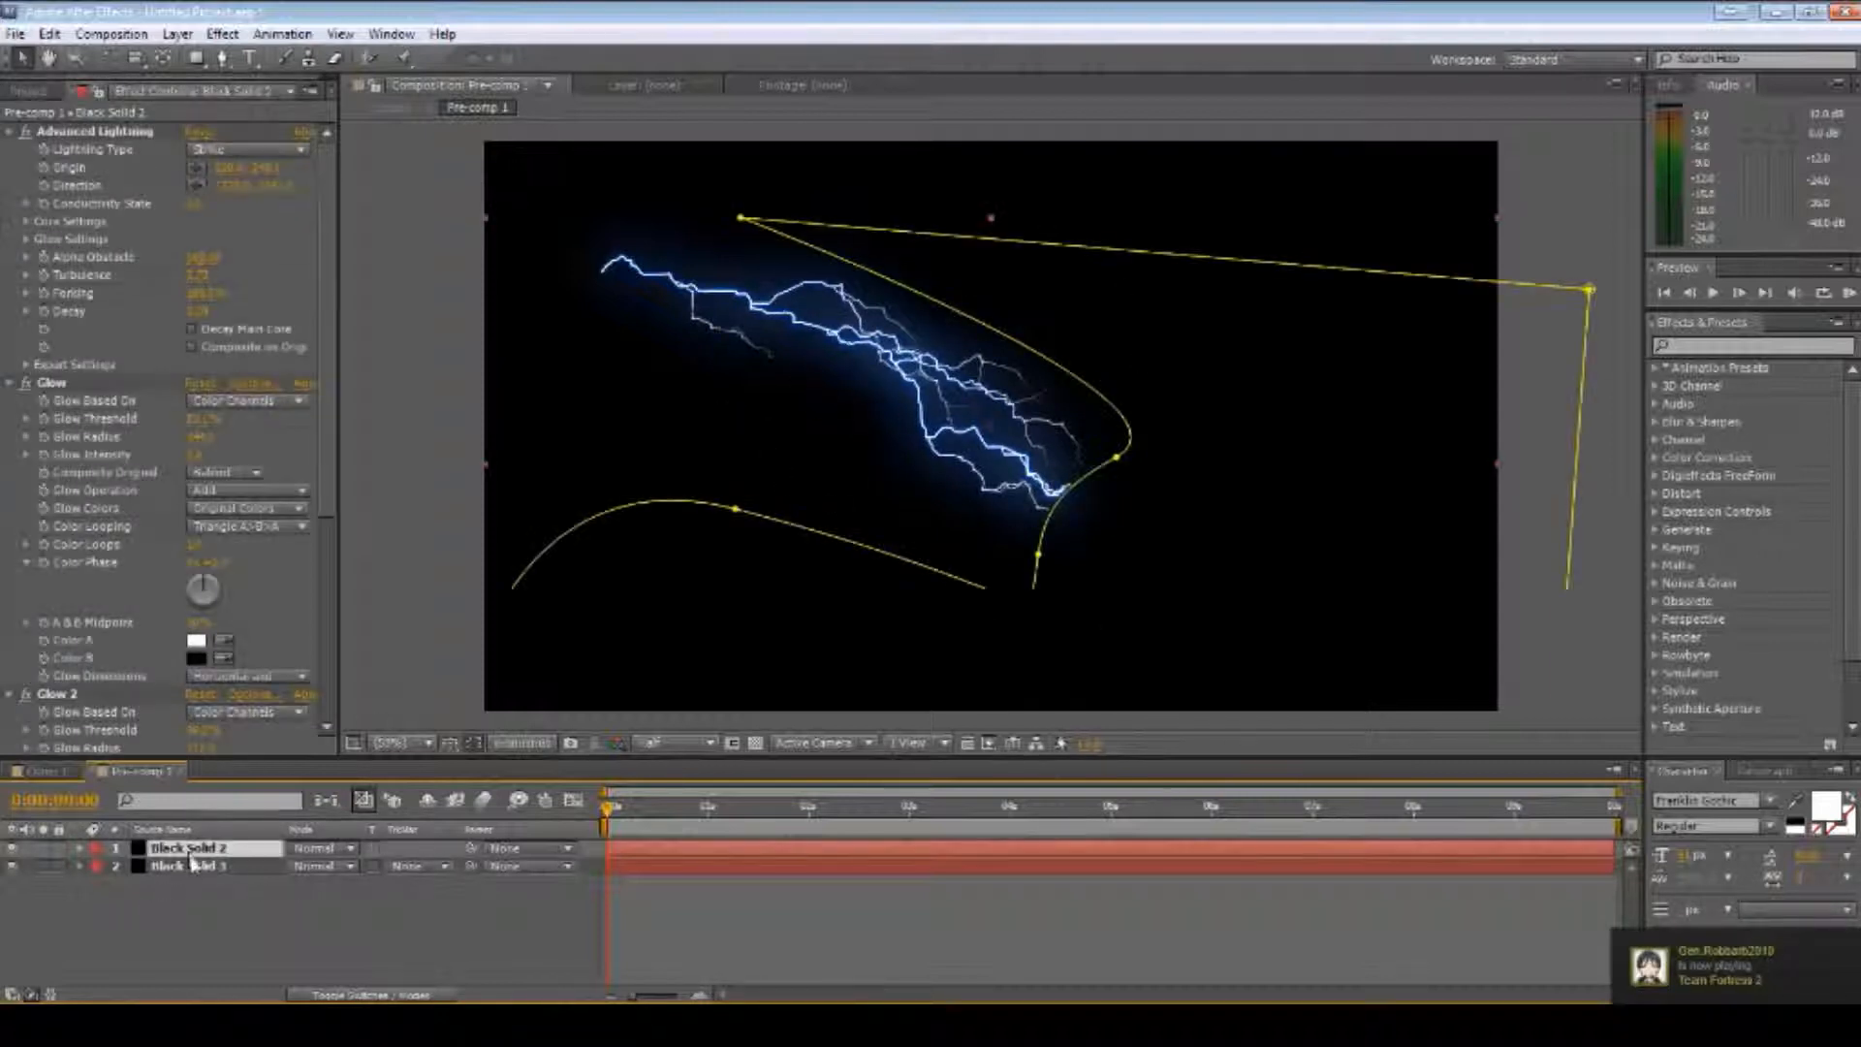
{"action": "left_click", "coordinate": [10, 132]}
{"action": "left_click", "coordinate": [10, 150]}
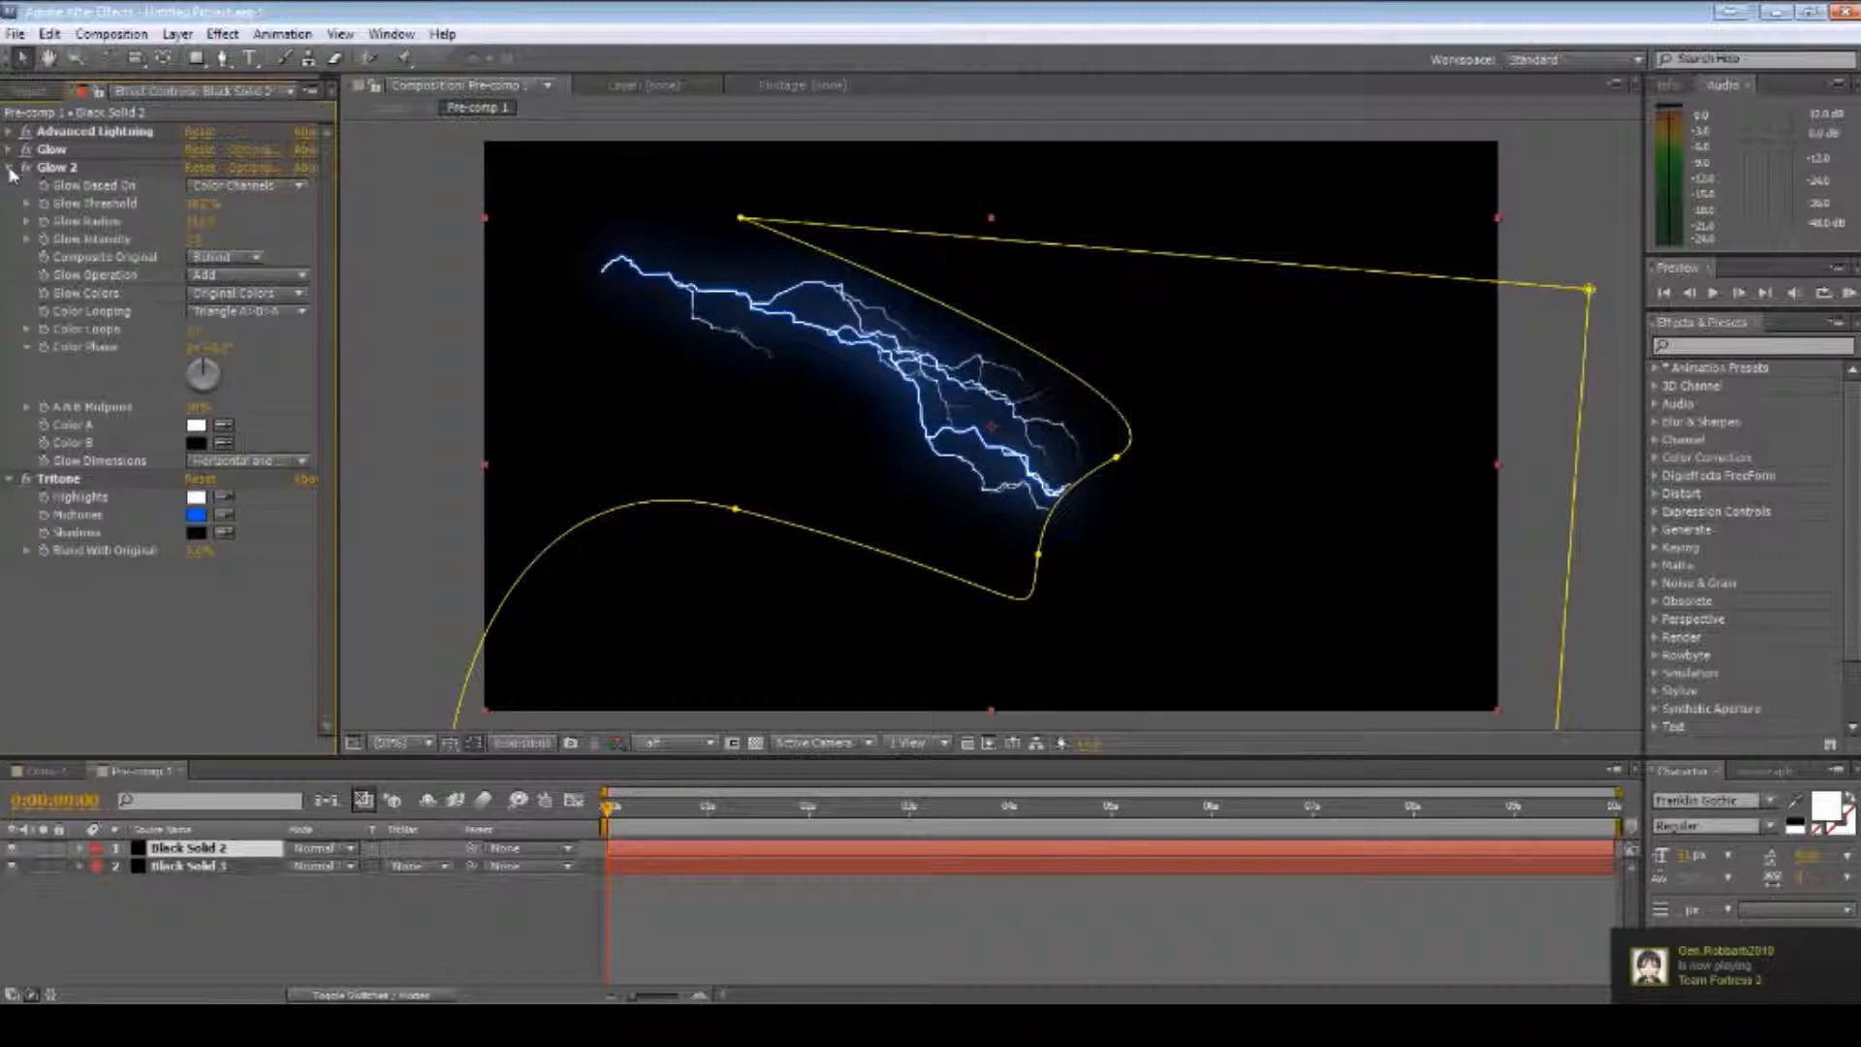
{"action": "left_click", "coordinate": [9, 167]}
{"action": "left_click", "coordinate": [77, 132]}
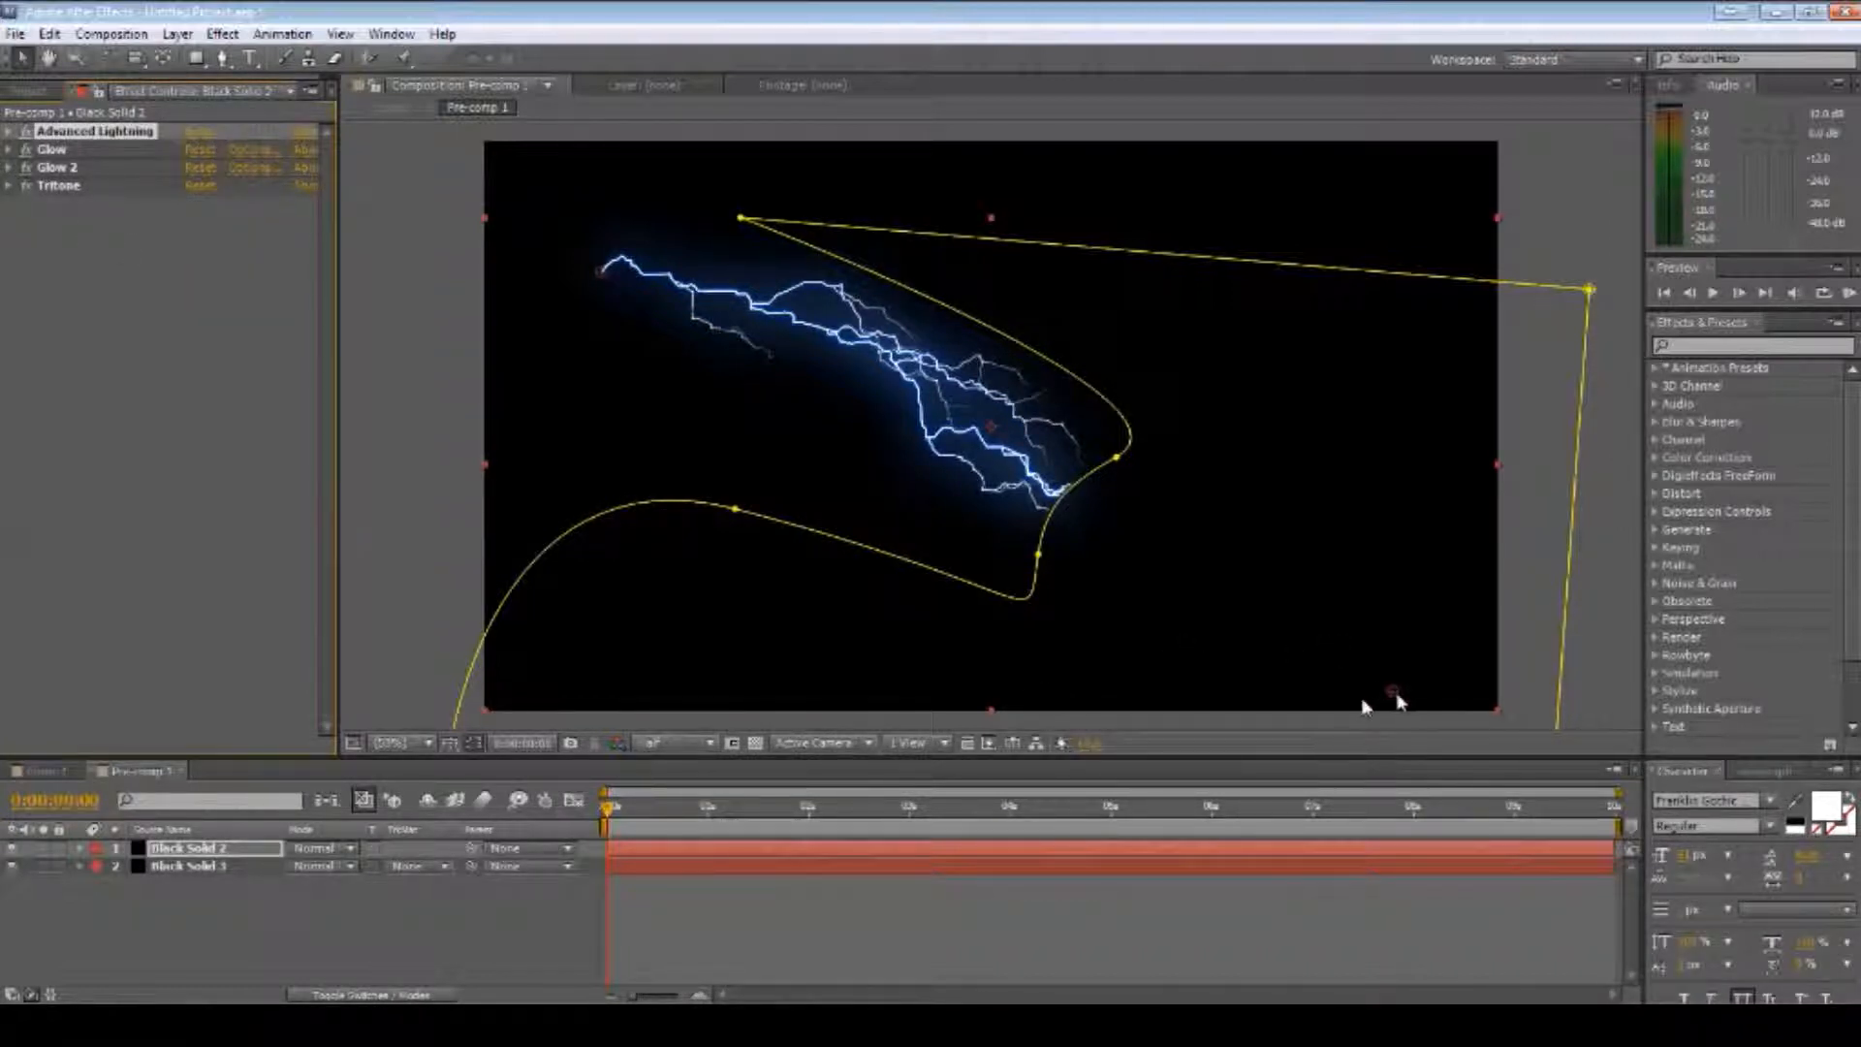
- Reveal Mask 1 on the Black Solid 2 layer and turn on its Inverted option
{"action": "left_click", "coordinate": [79, 848]}
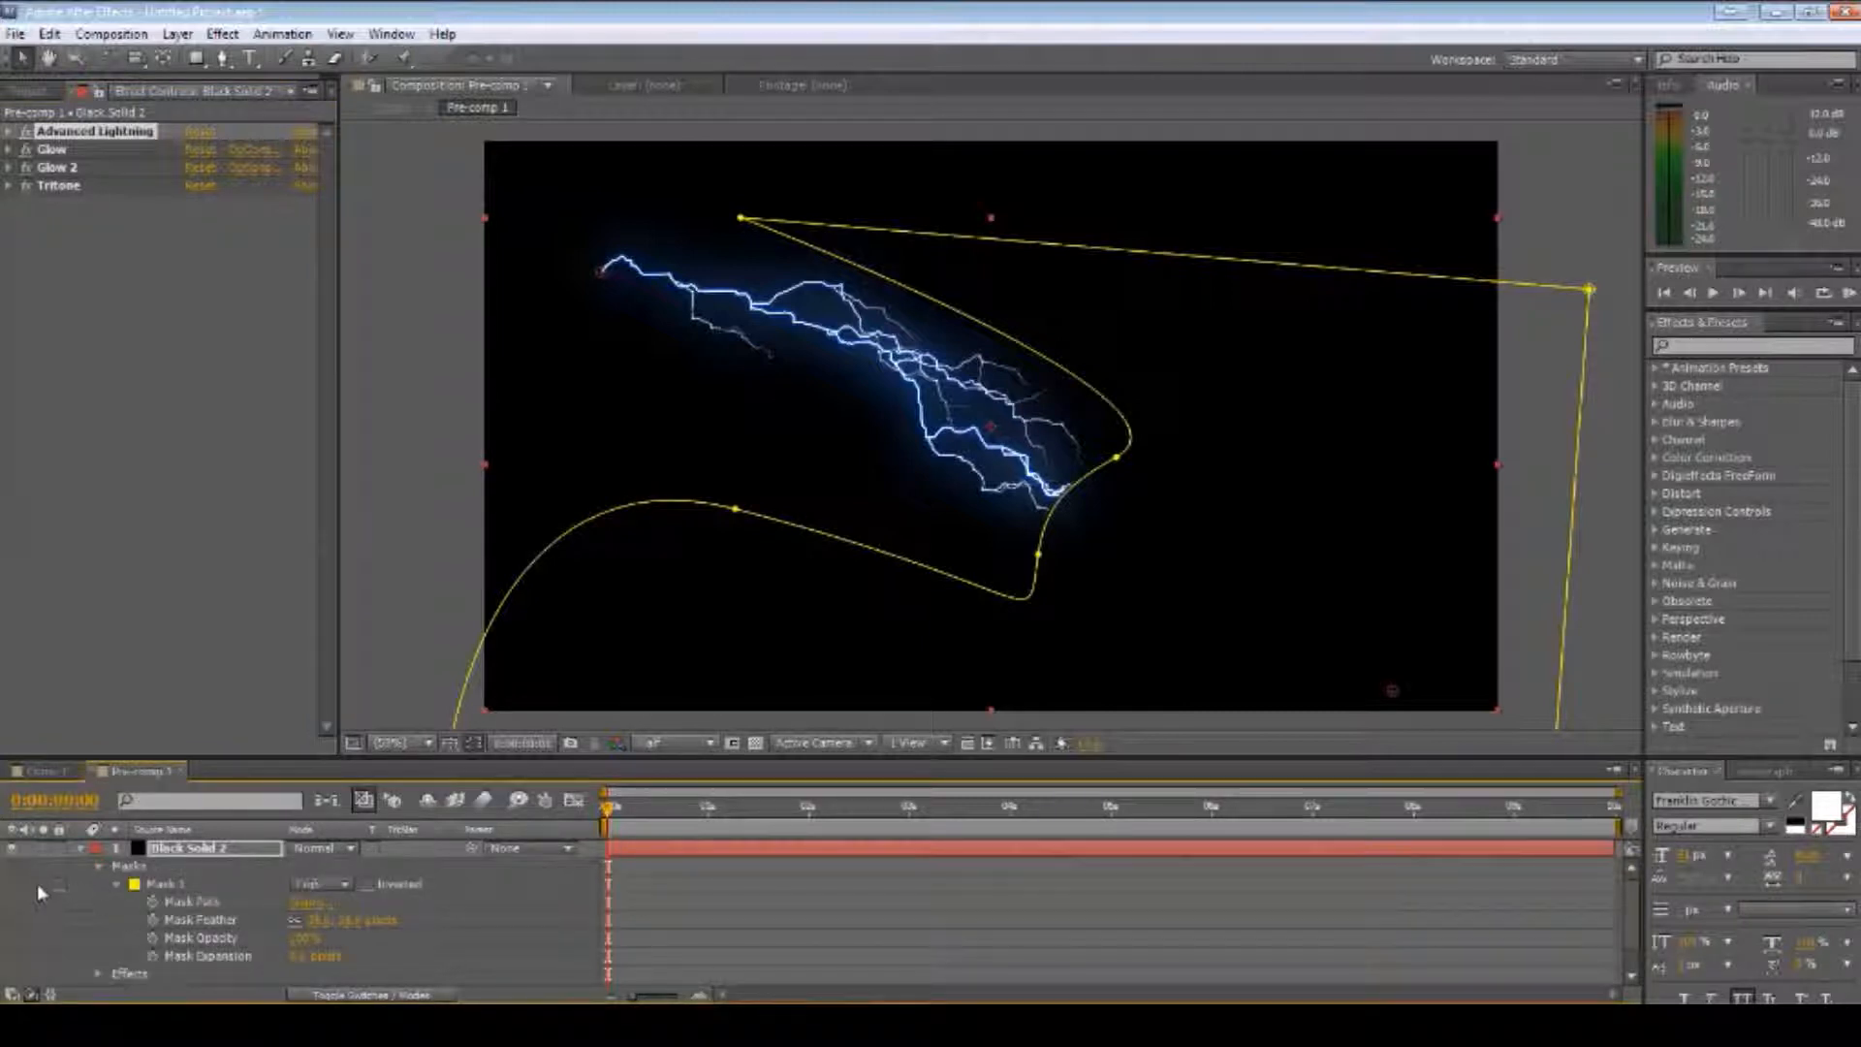
{"action": "left_click", "coordinate": [369, 884]}
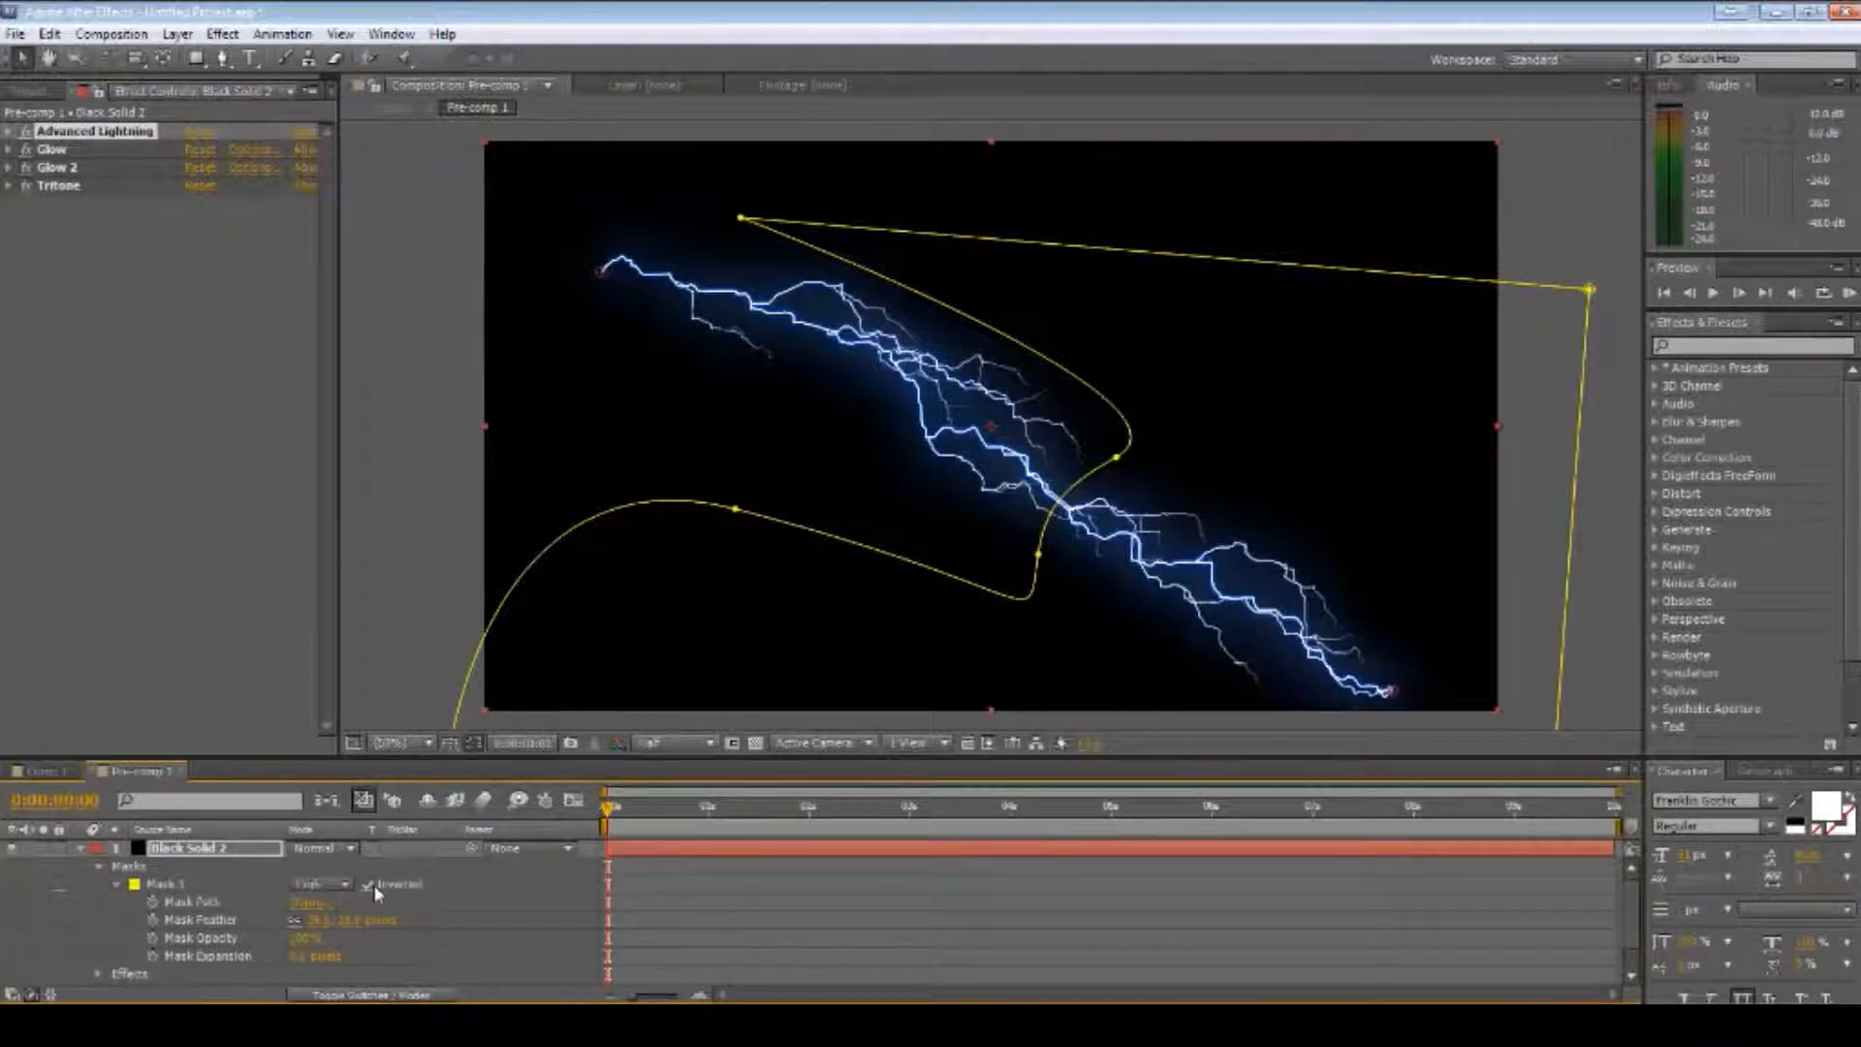
{"action": "left_click", "coordinate": [62, 922]}
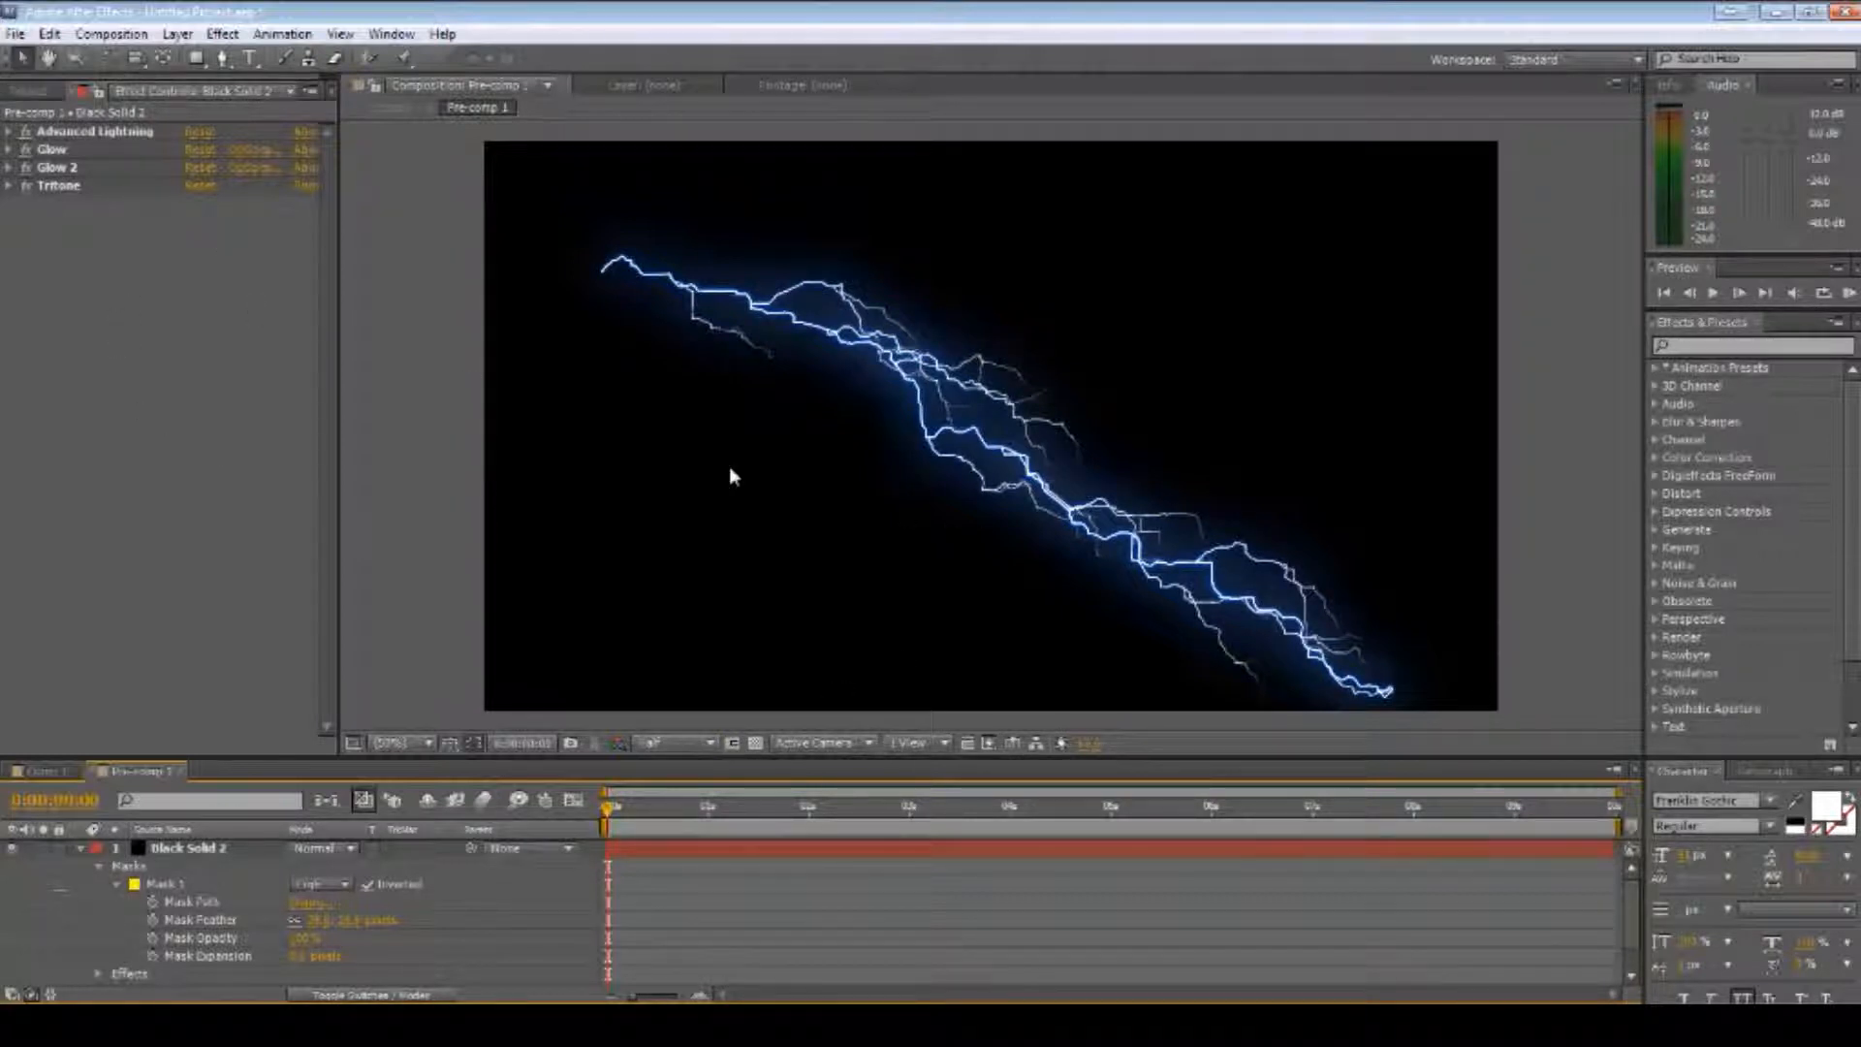
- Move the Advanced Lightning direction point up and inward from the frame's lower-right corner to shorten the bolt
{"action": "left_click", "coordinate": [113, 136]}
{"action": "left_click_drag", "start_coordinate": [1412, 696], "coordinate": [1286, 637]}
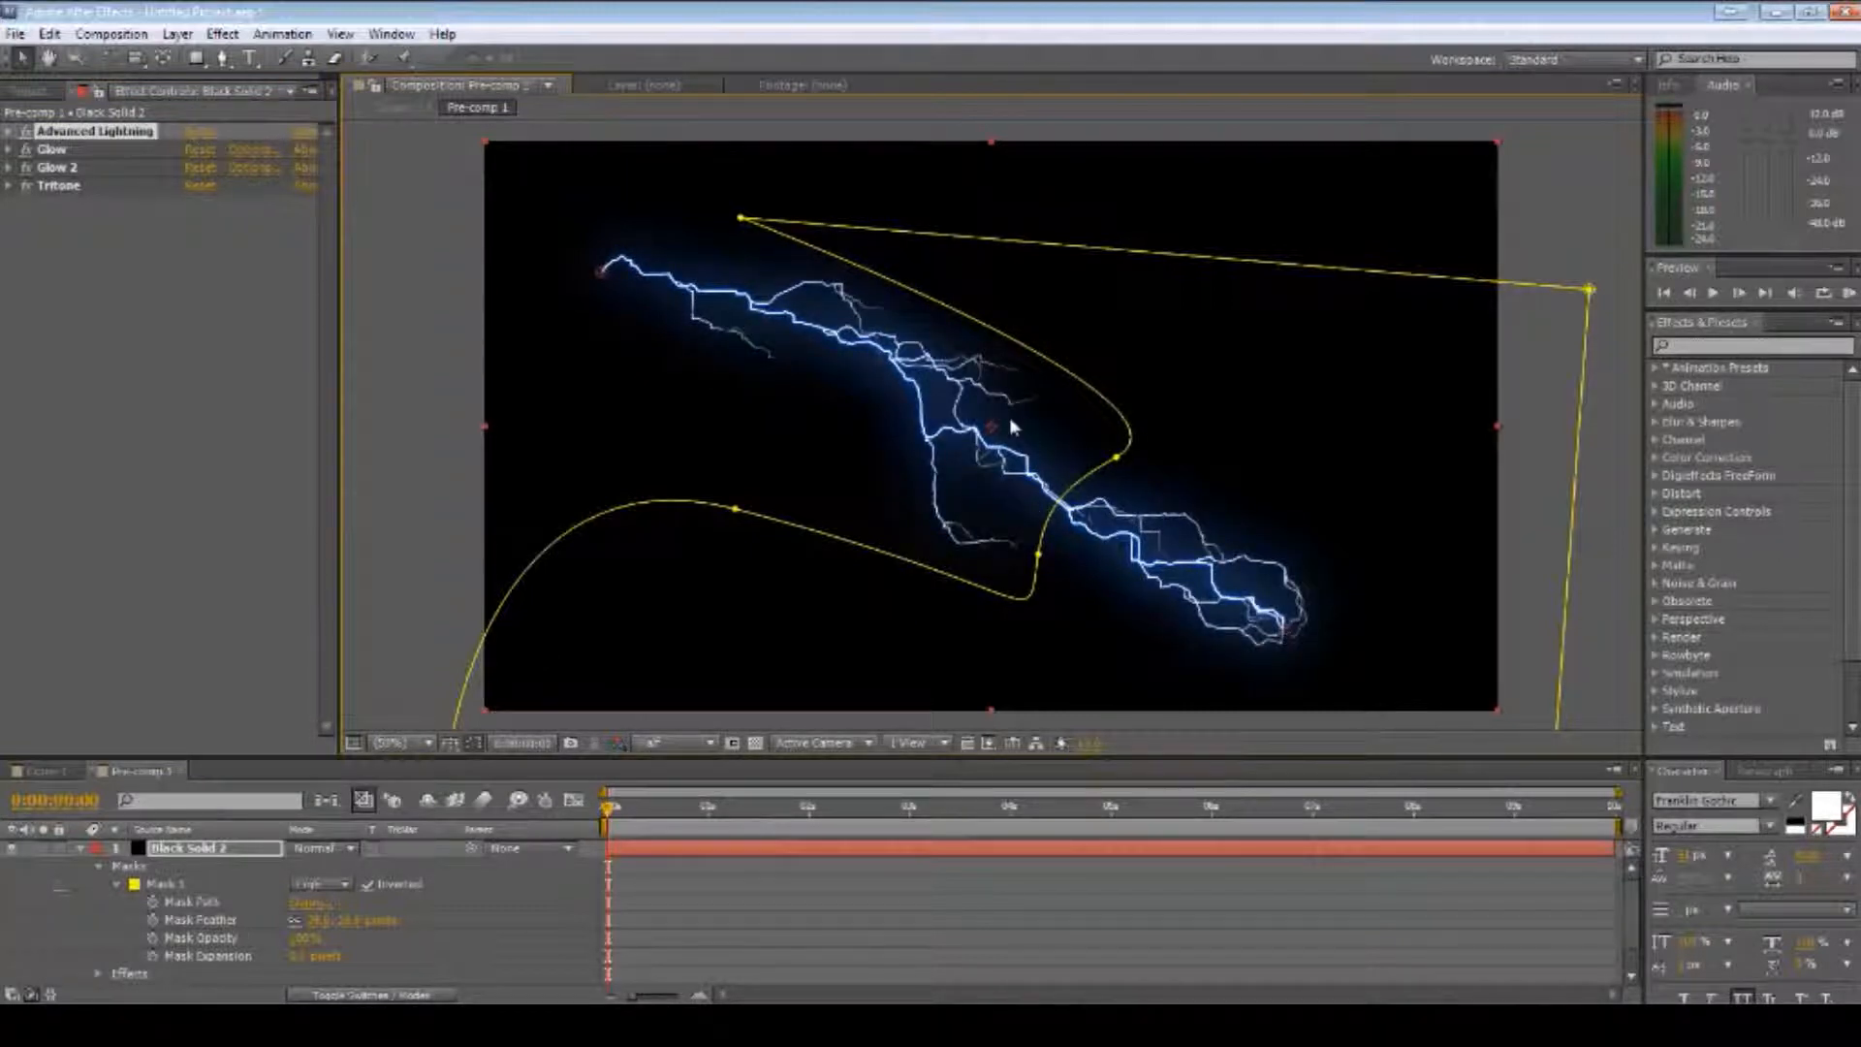
{"action": "left_click_drag", "start_coordinate": [1283, 637], "coordinate": [1323, 640]}
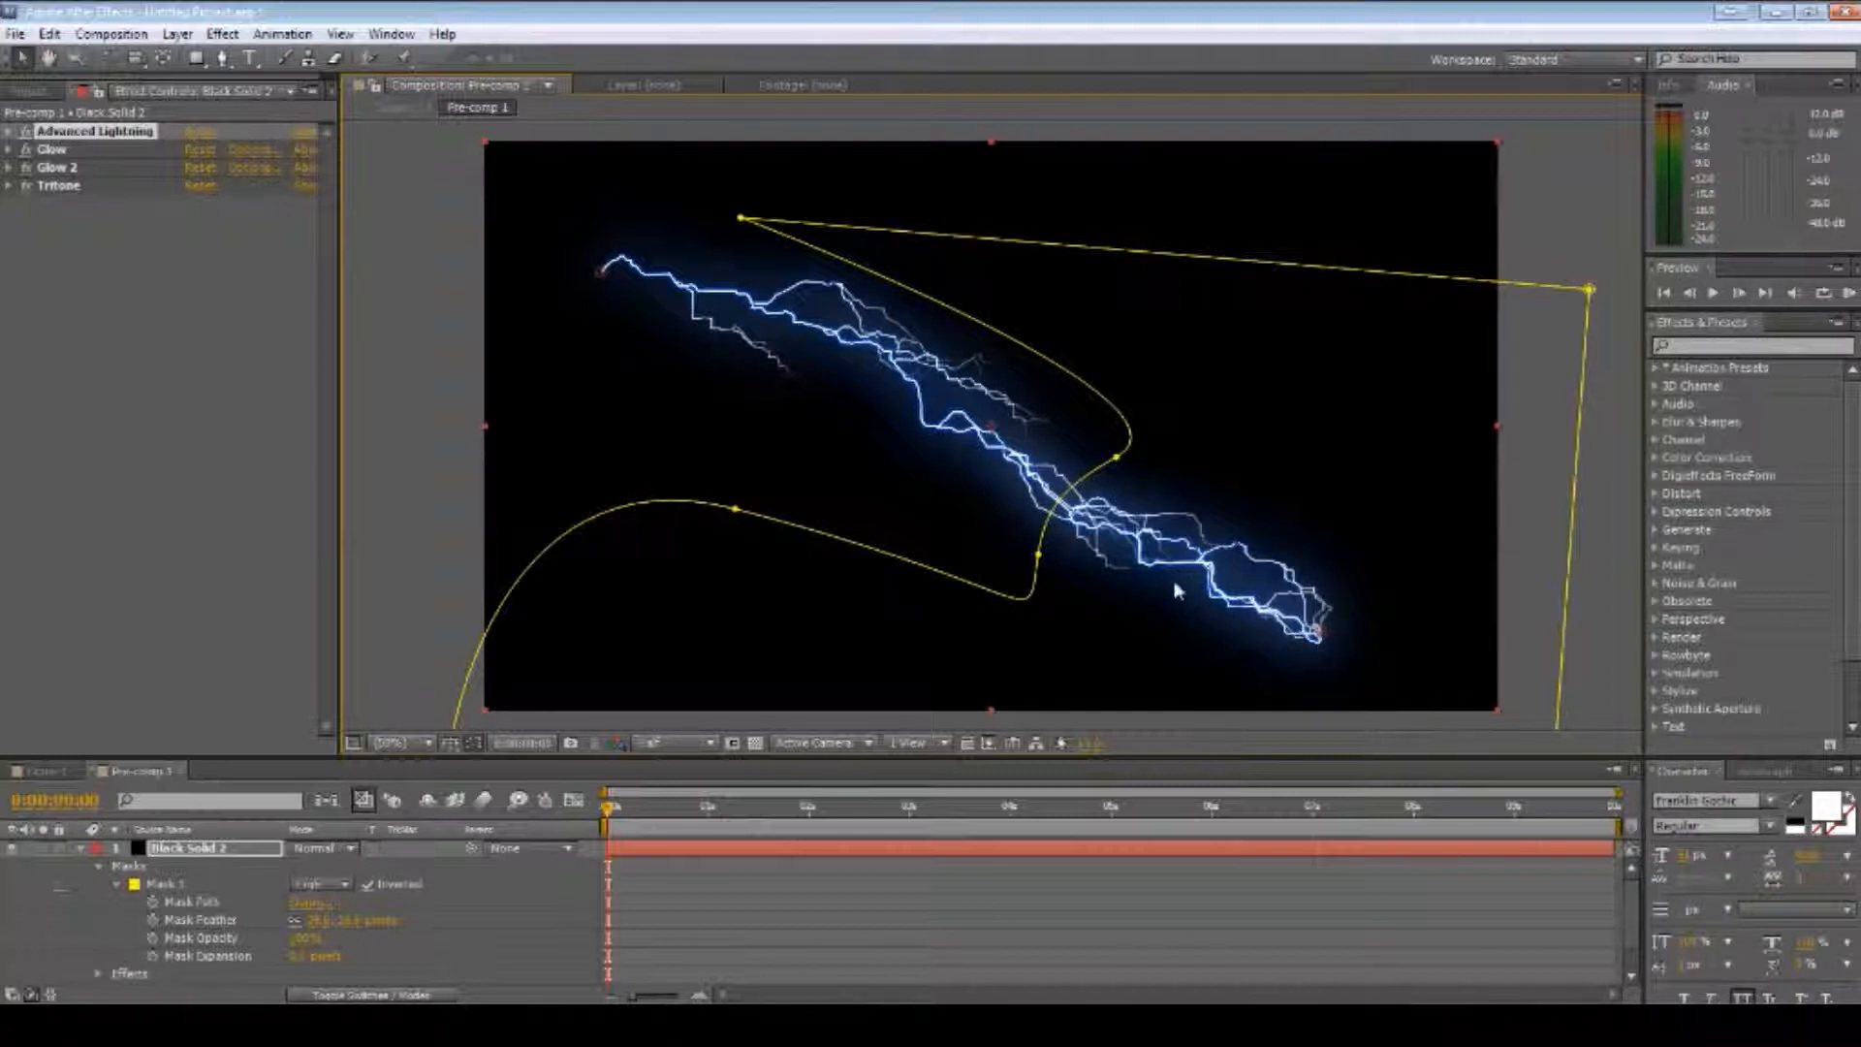
- Turn off Inverted for Mask 1 and shift the mask point below the bolt's cut-off end slightly to the right
{"action": "left_click", "coordinate": [368, 884]}
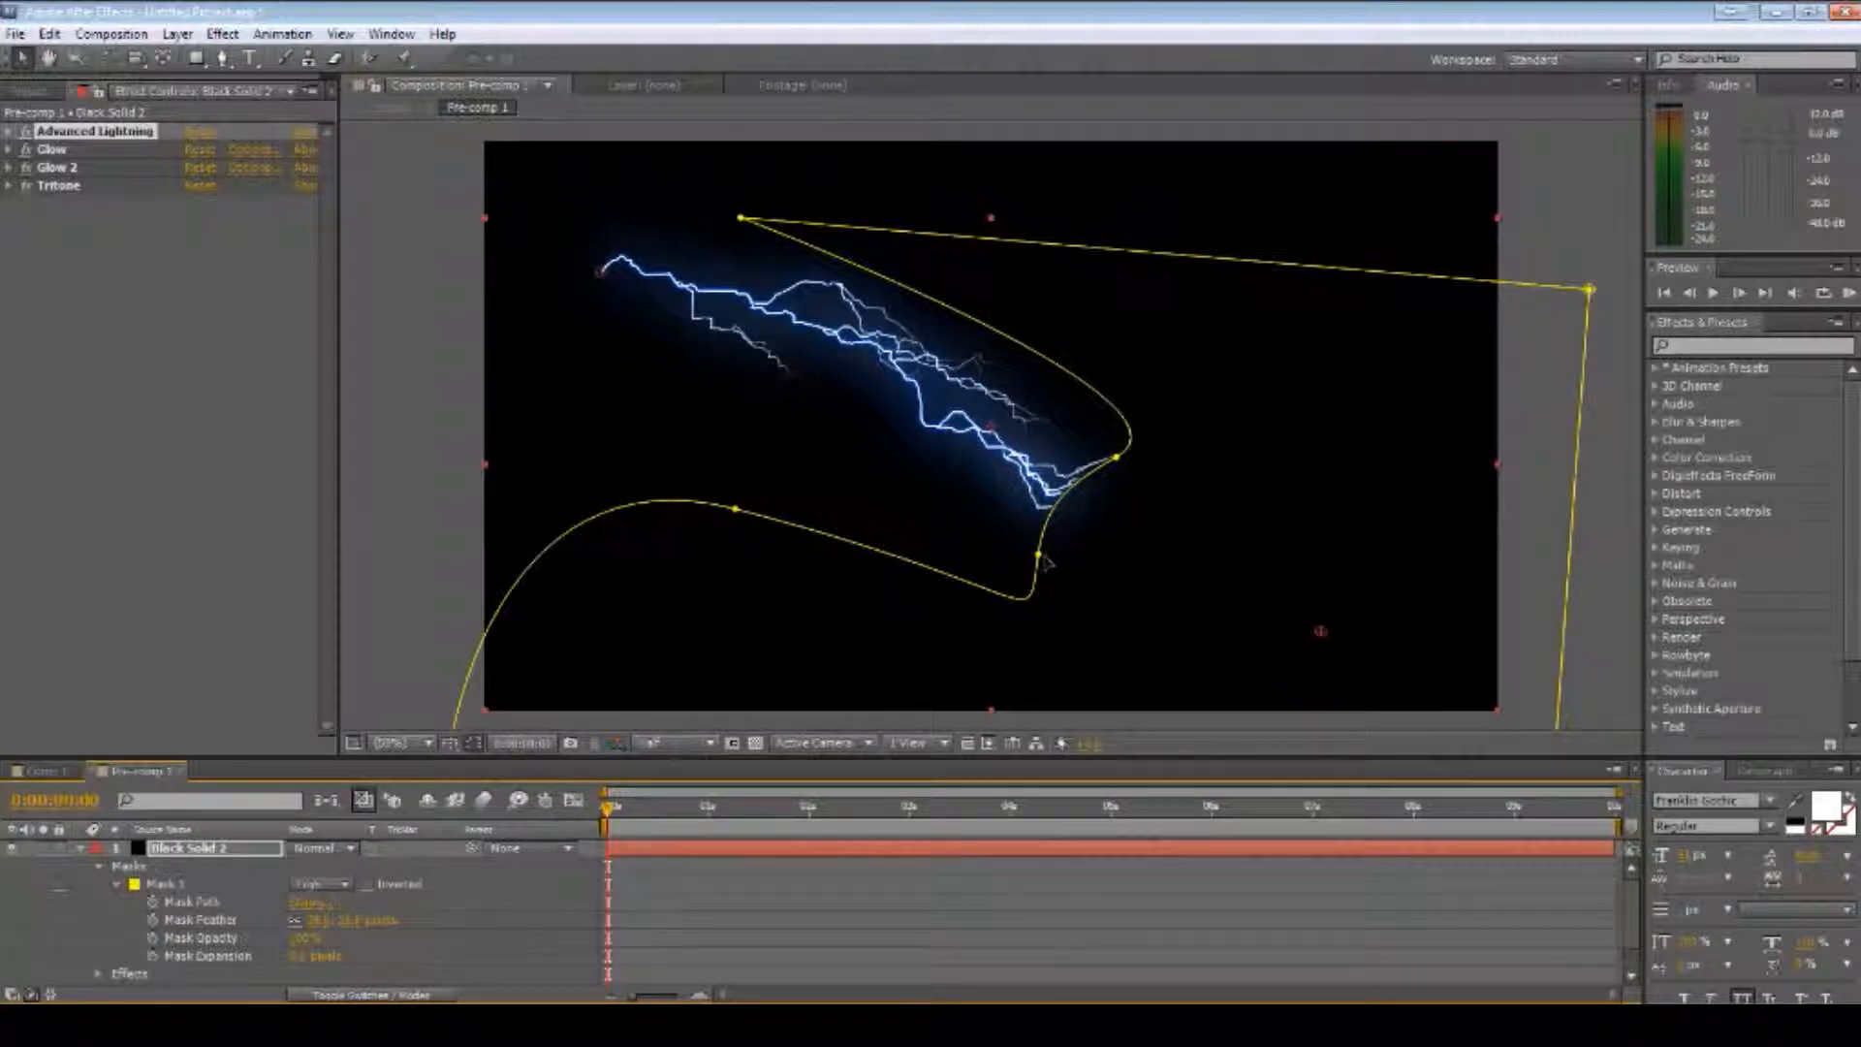
{"action": "mouse_move", "coordinate": [1038, 554]}
{"action": "left_mouse_down"}
{"action": "mouse_move", "coordinate": [1033, 637]}
{"action": "mouse_move", "coordinate": [1049, 560]}
{"action": "left_mouse_up"}
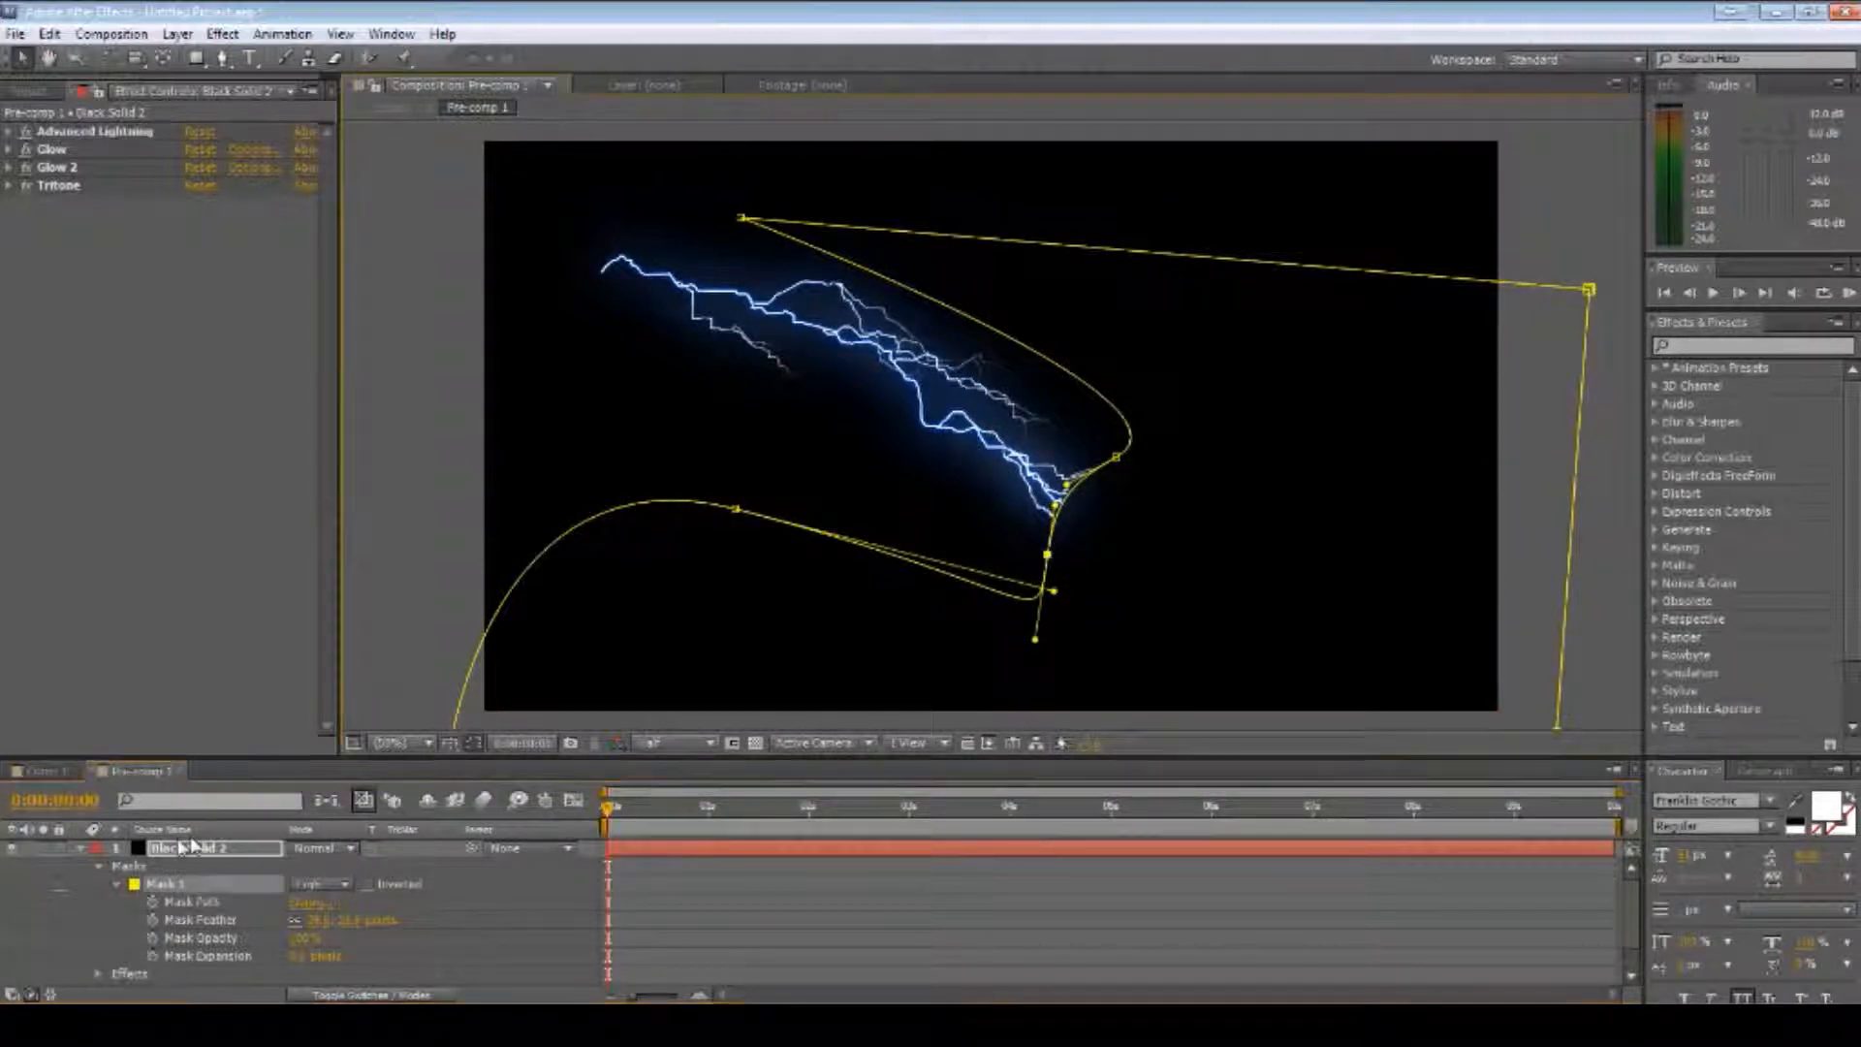
- Collapse the Black Solid 2 layer, check the bolt without its mask outline, and expand the layer's Advanced Lightning settings
{"action": "left_click", "coordinate": [80, 848]}
{"action": "left_click", "coordinate": [26, 898]}
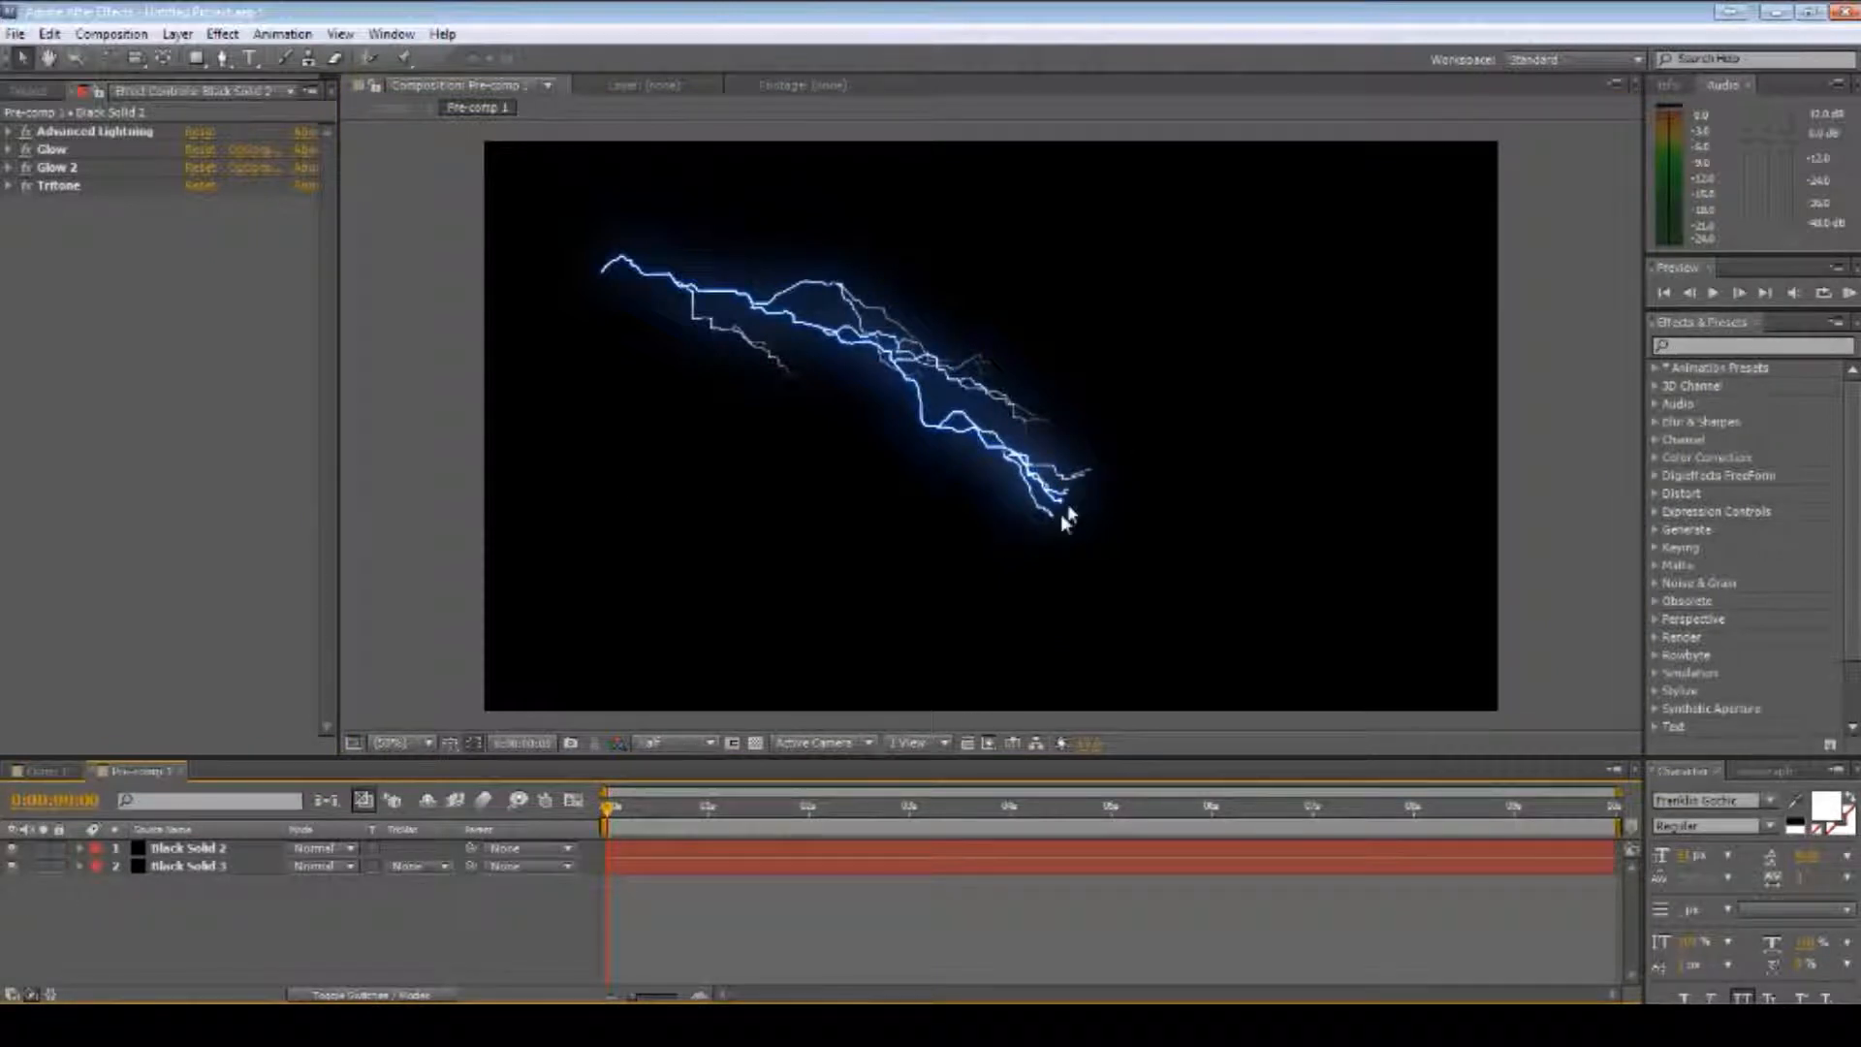
{"action": "left_click", "coordinate": [150, 849]}
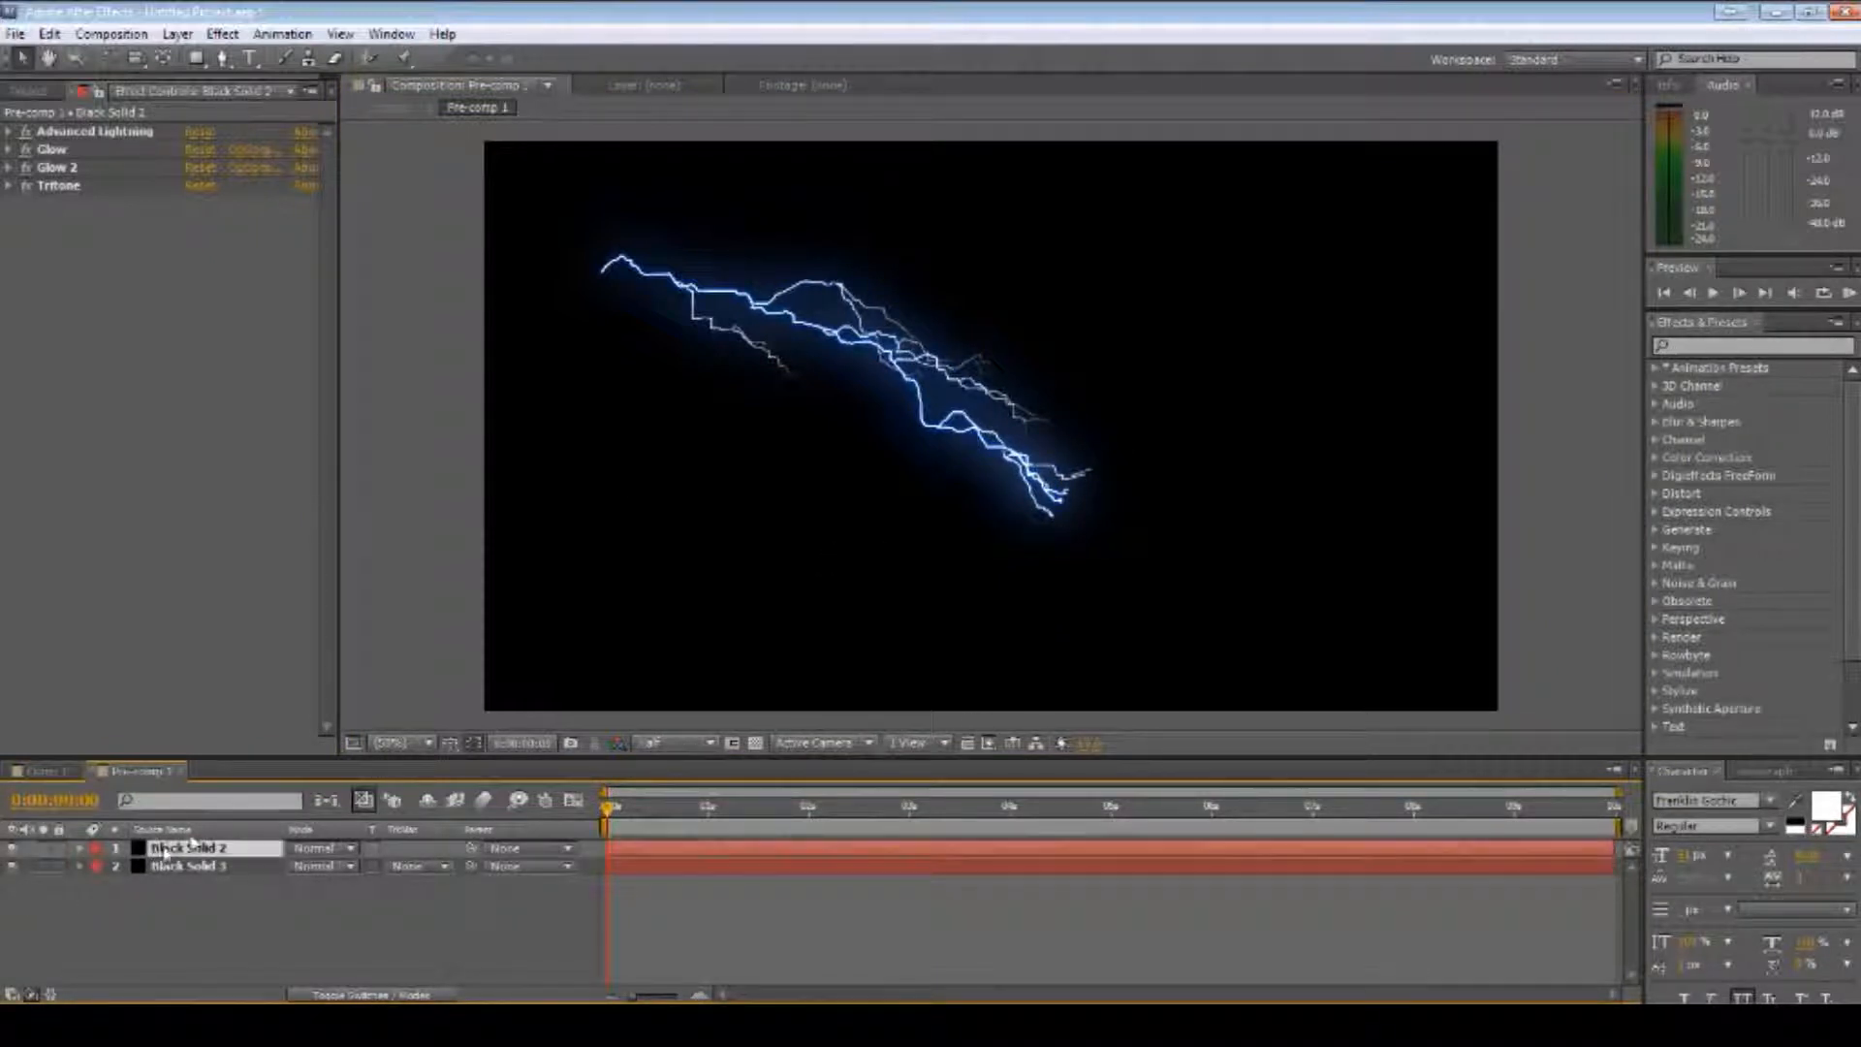
{"action": "left_click", "coordinate": [8, 131]}
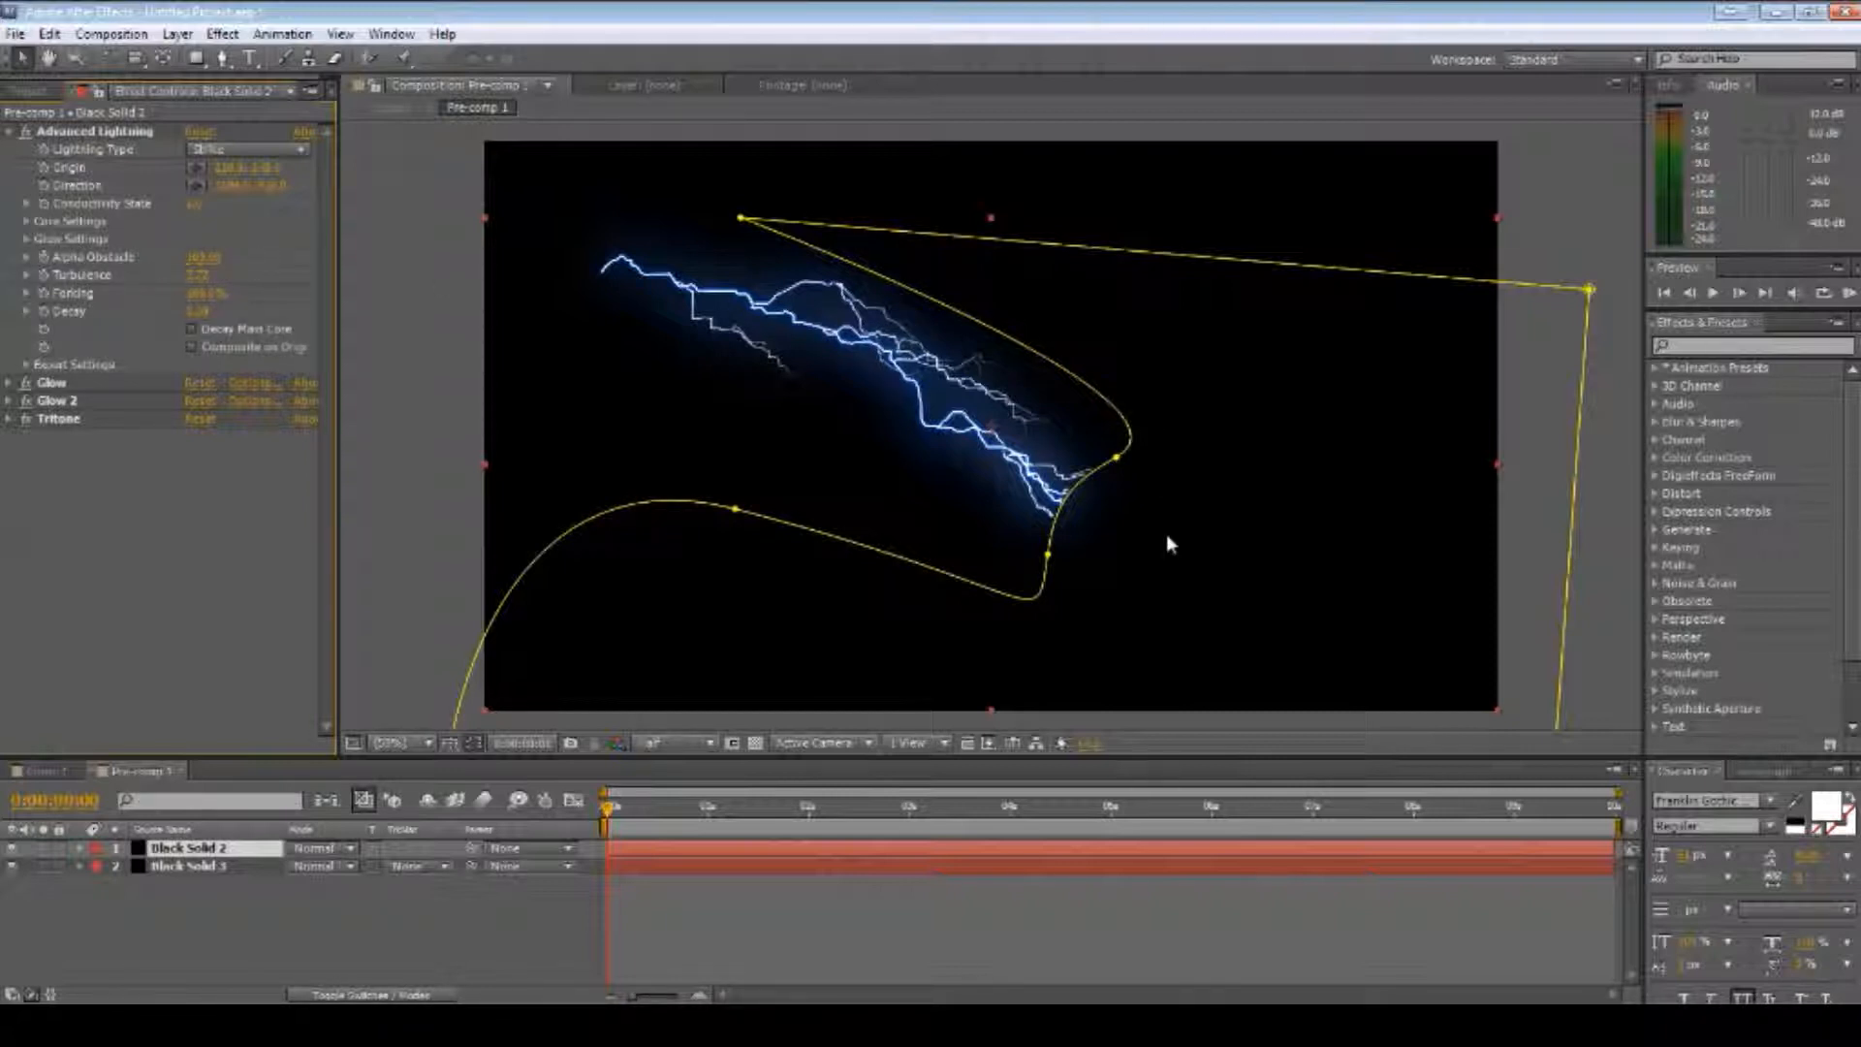
- Move the mask point beneath the bolt up against the lightning so the bolt bends along the mask edge
{"action": "left_click_drag", "start_coordinate": [732, 515], "coordinate": [807, 323]}
{"action": "left_click", "coordinate": [761, 376]}
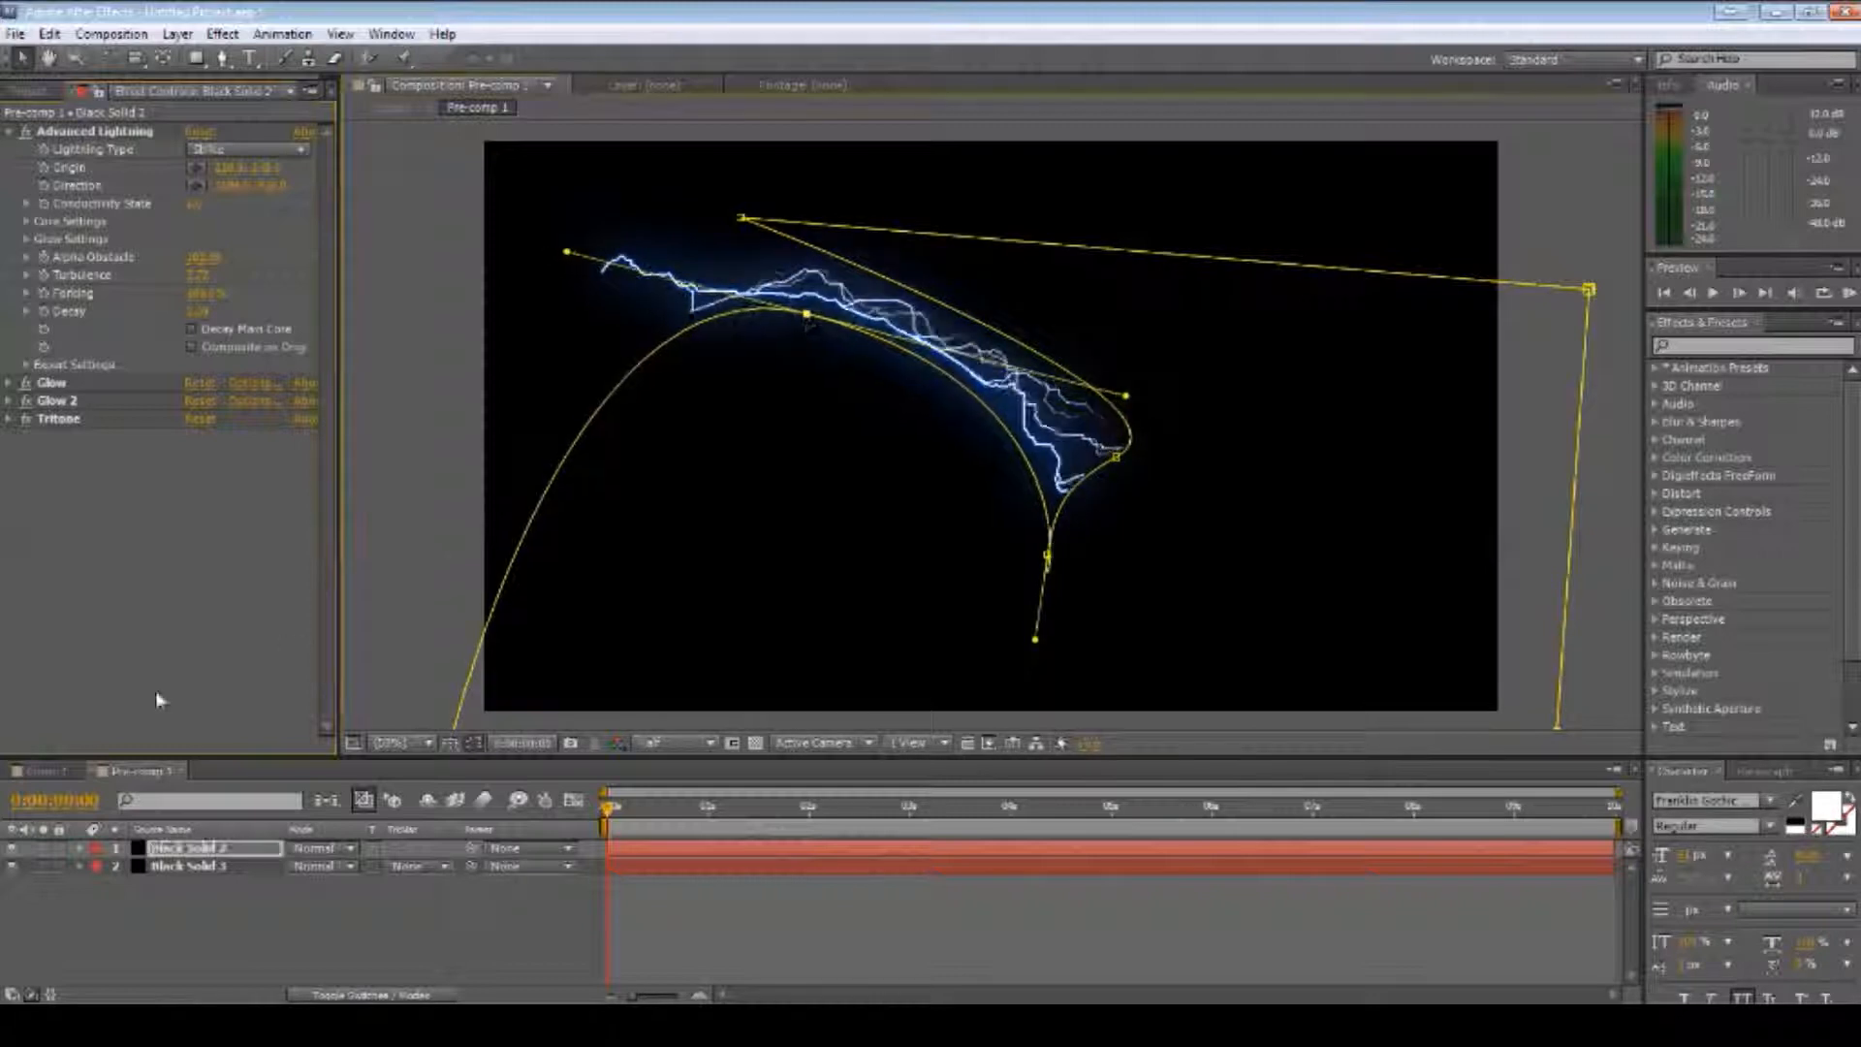
{"action": "left_click", "coordinate": [210, 911]}
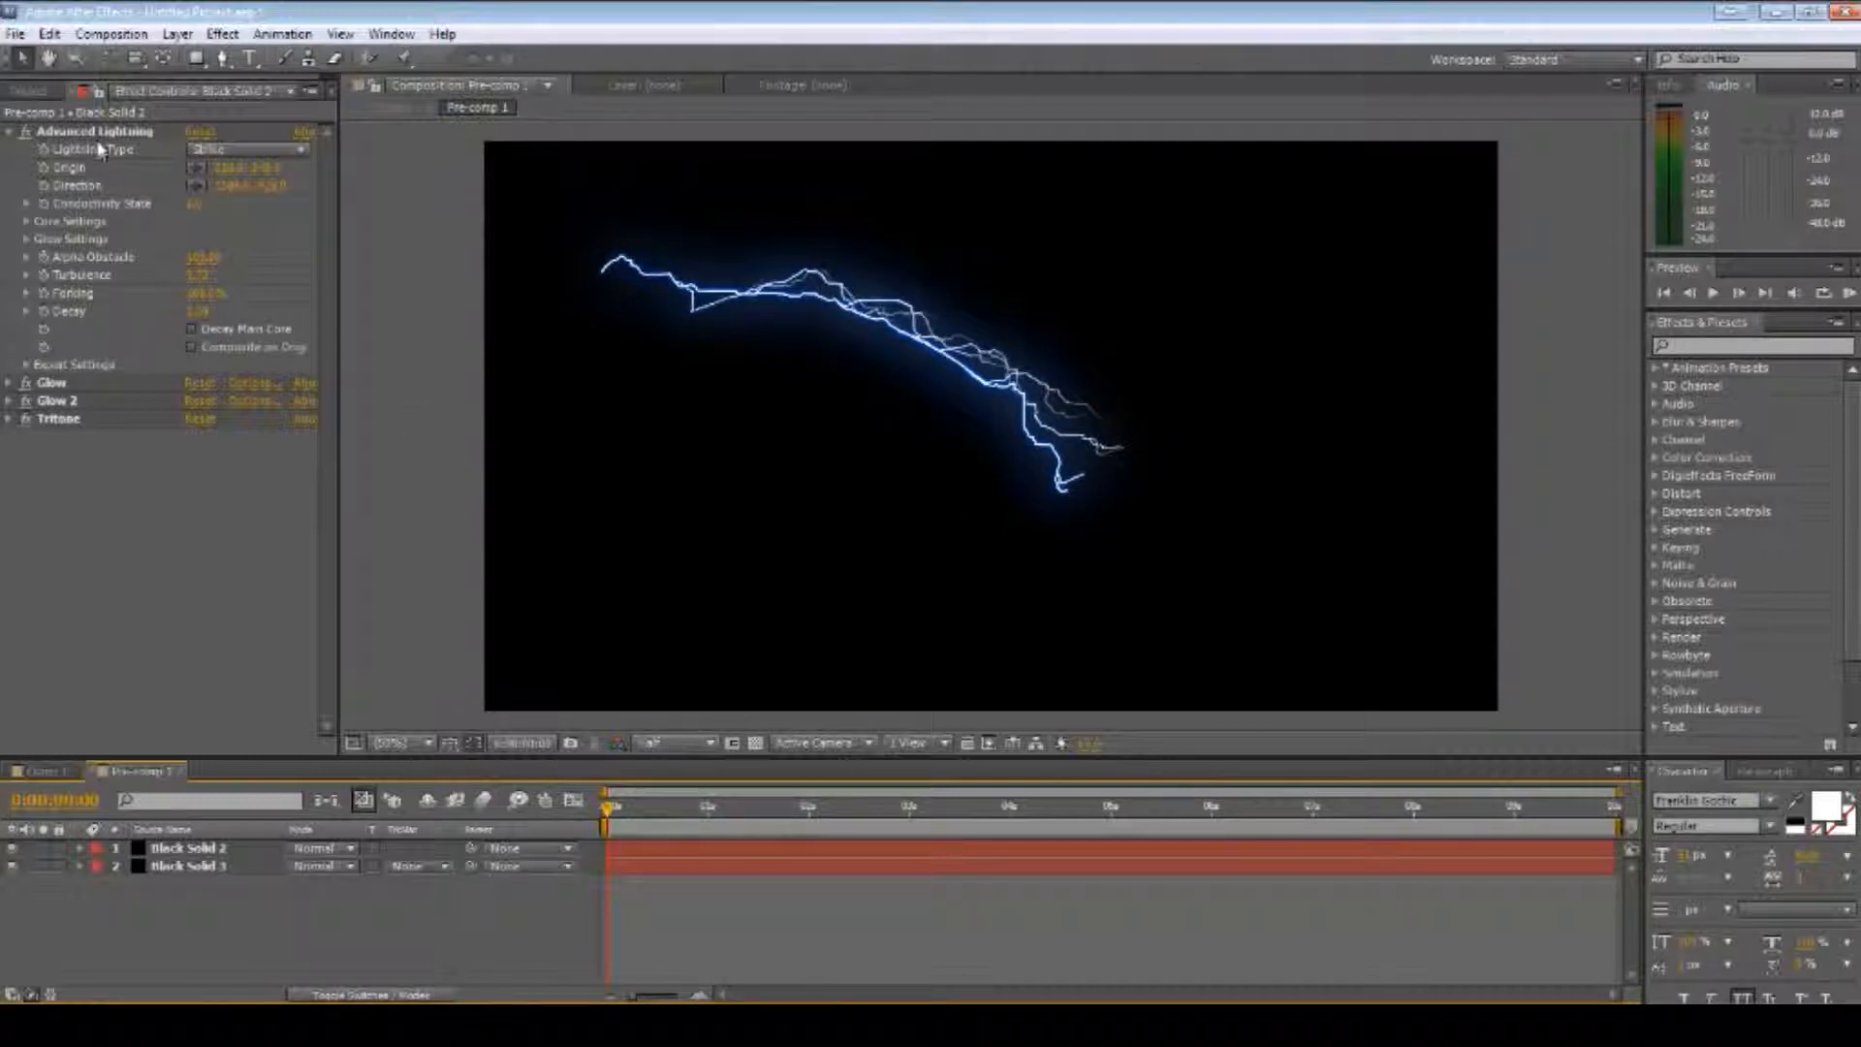
- Move the same Black Solid 2 mask point farther up and right to squeeze the bolt against the mask's upper curve
{"action": "left_click", "coordinate": [214, 848]}
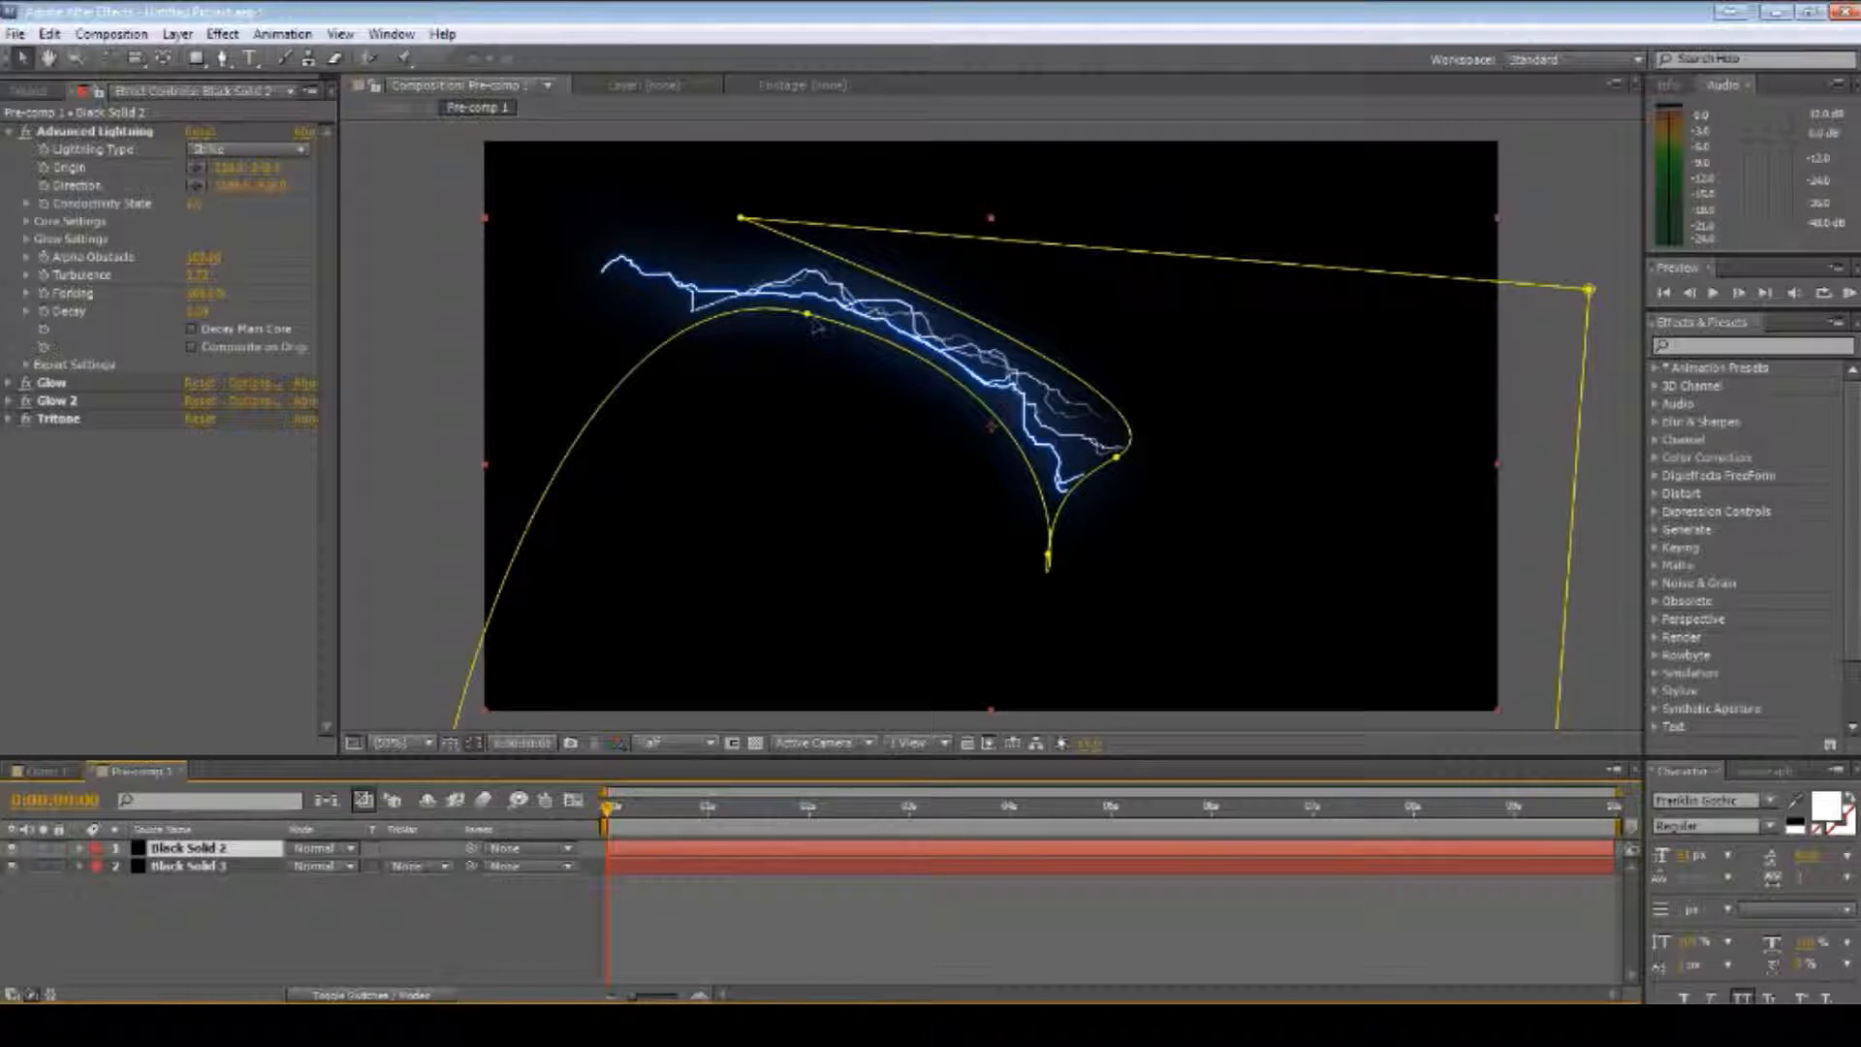
{"action": "left_click_drag", "start_coordinate": [803, 327], "coordinate": [872, 286]}
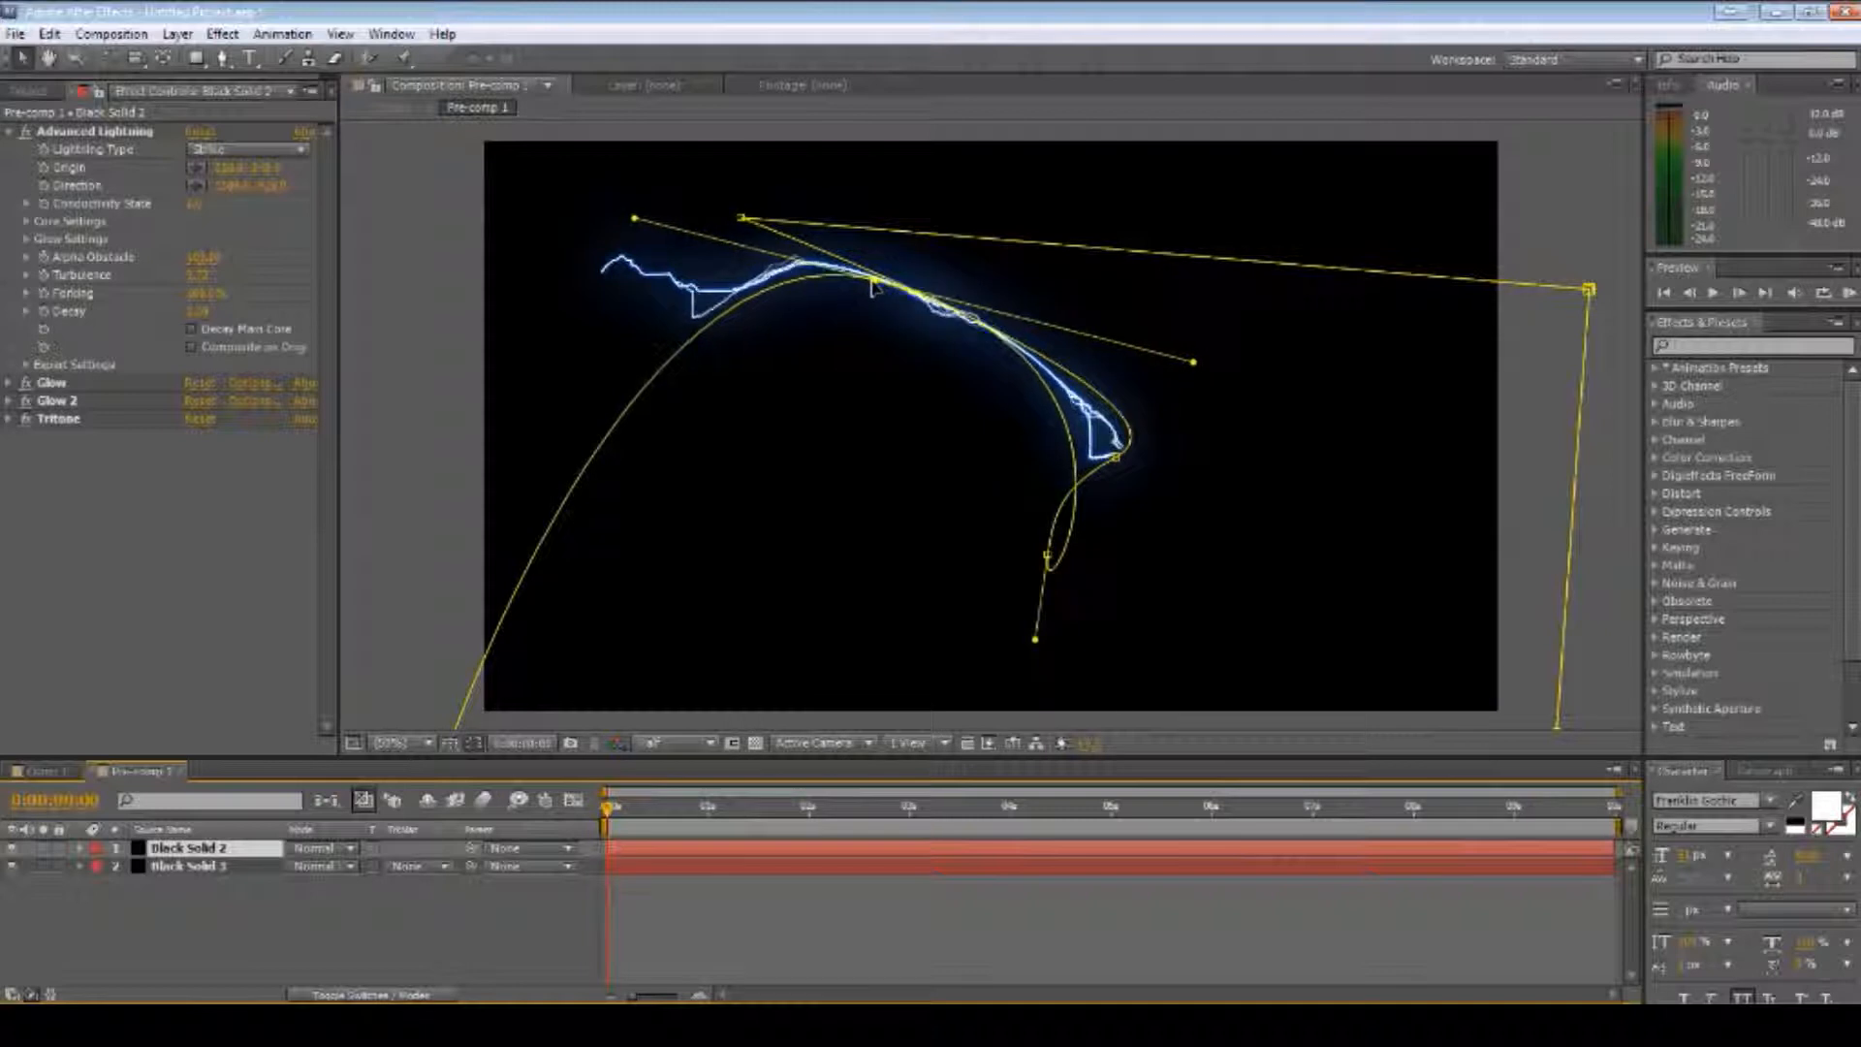
{"action": "left_click", "coordinate": [492, 909]}
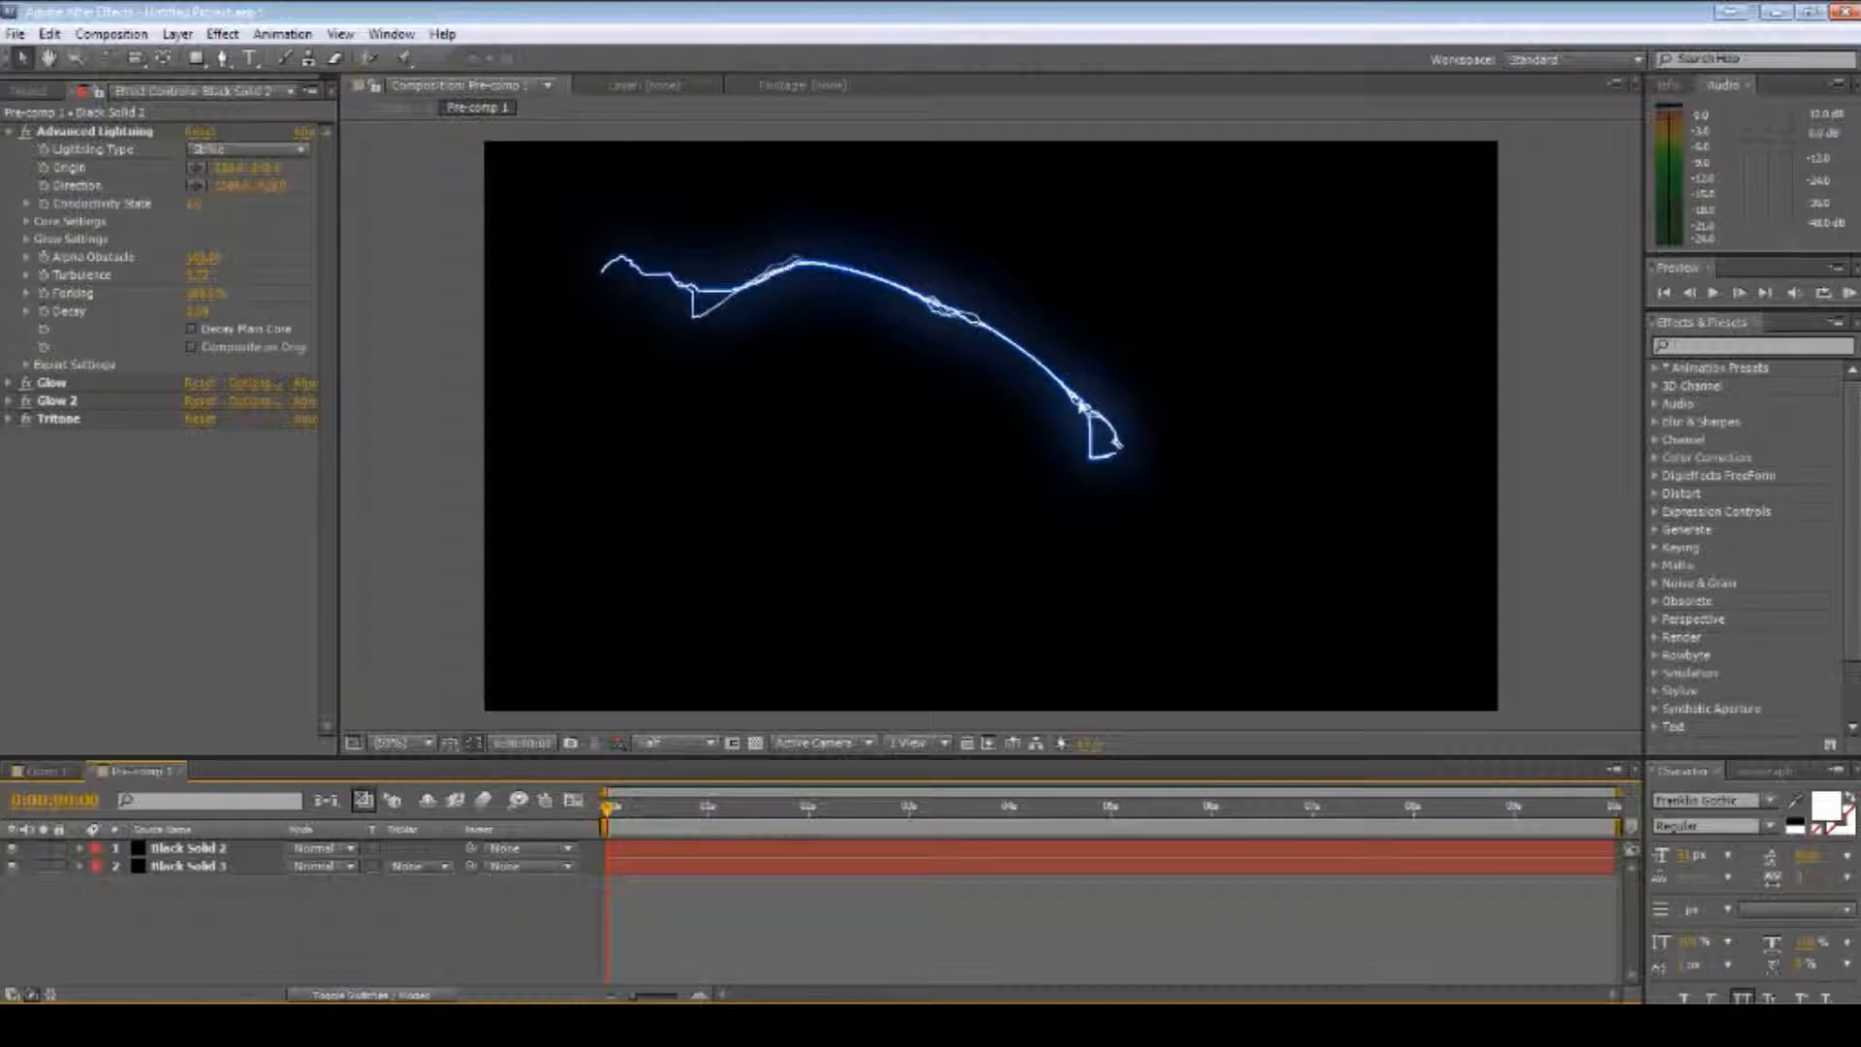
- Move the mask point back down below the bolt on Black Solid 2 and collapse the Advanced Lightning settings
{"action": "left_click", "coordinate": [184, 849]}
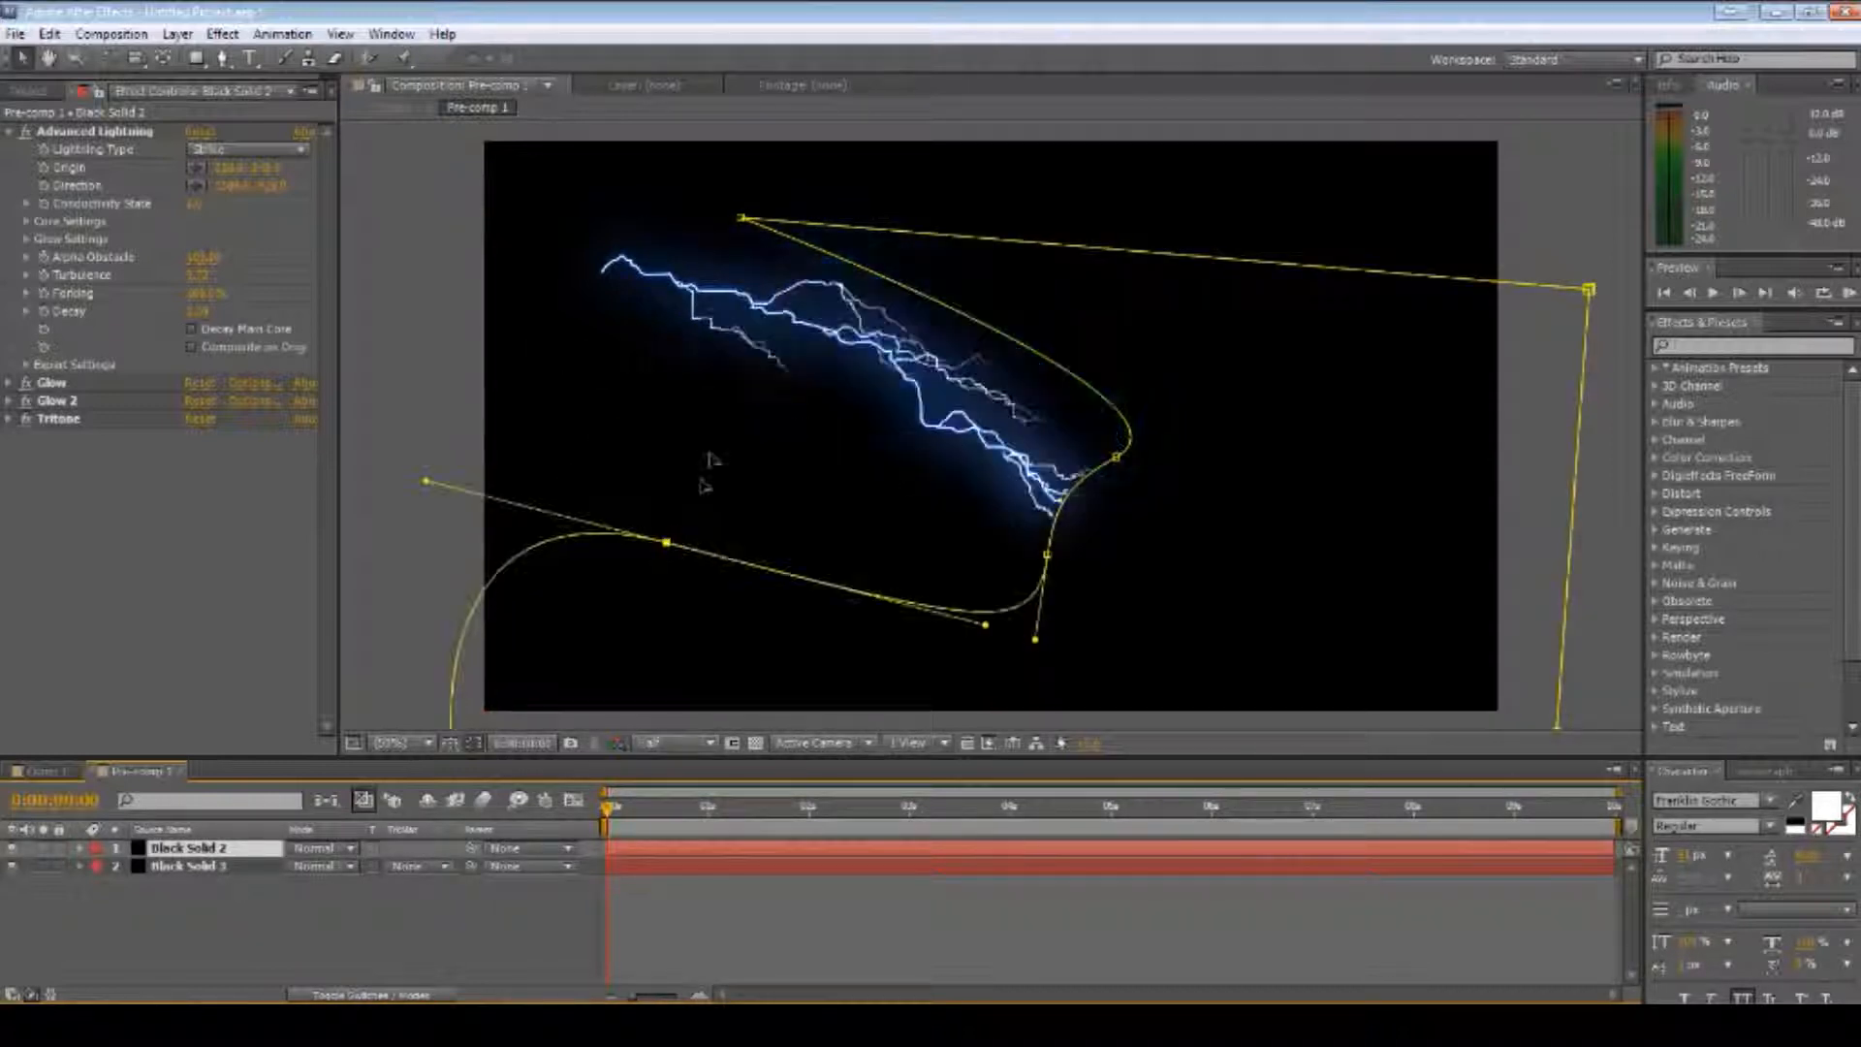
{"action": "left_click", "coordinate": [468, 907]}
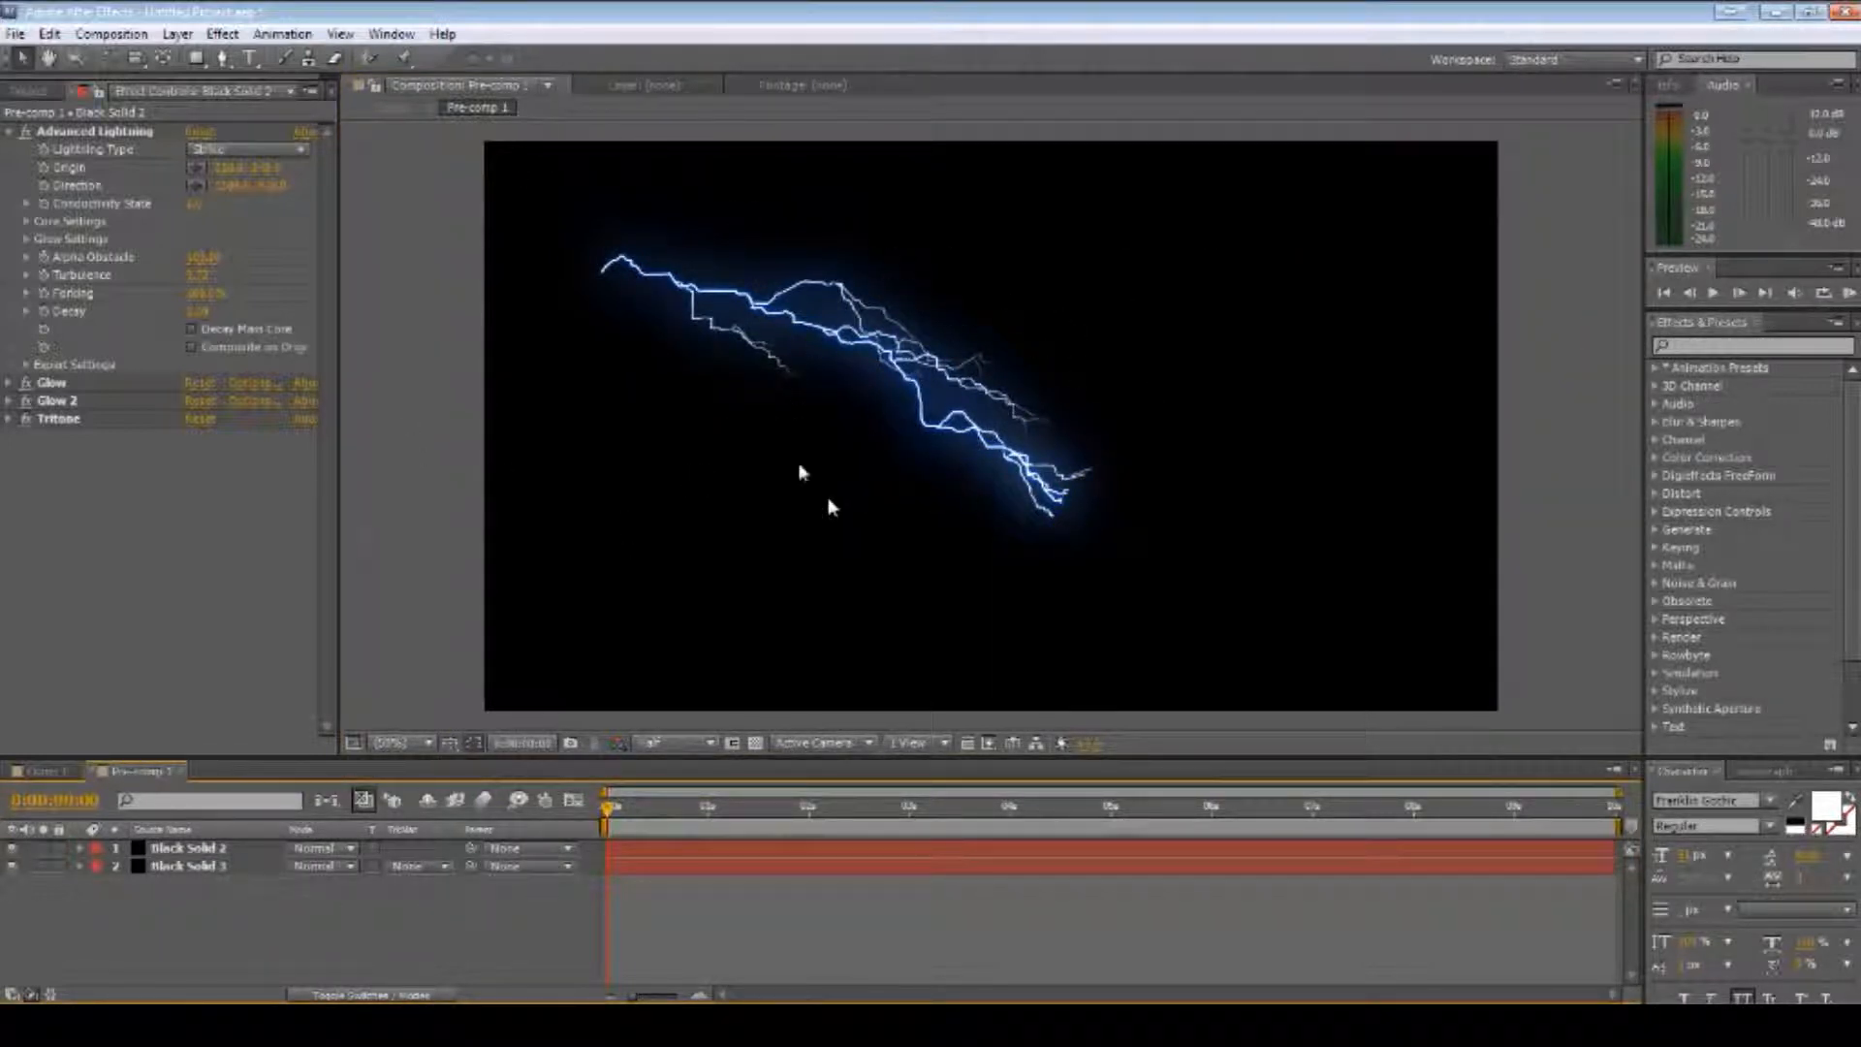
{"action": "left_click", "coordinate": [10, 133]}
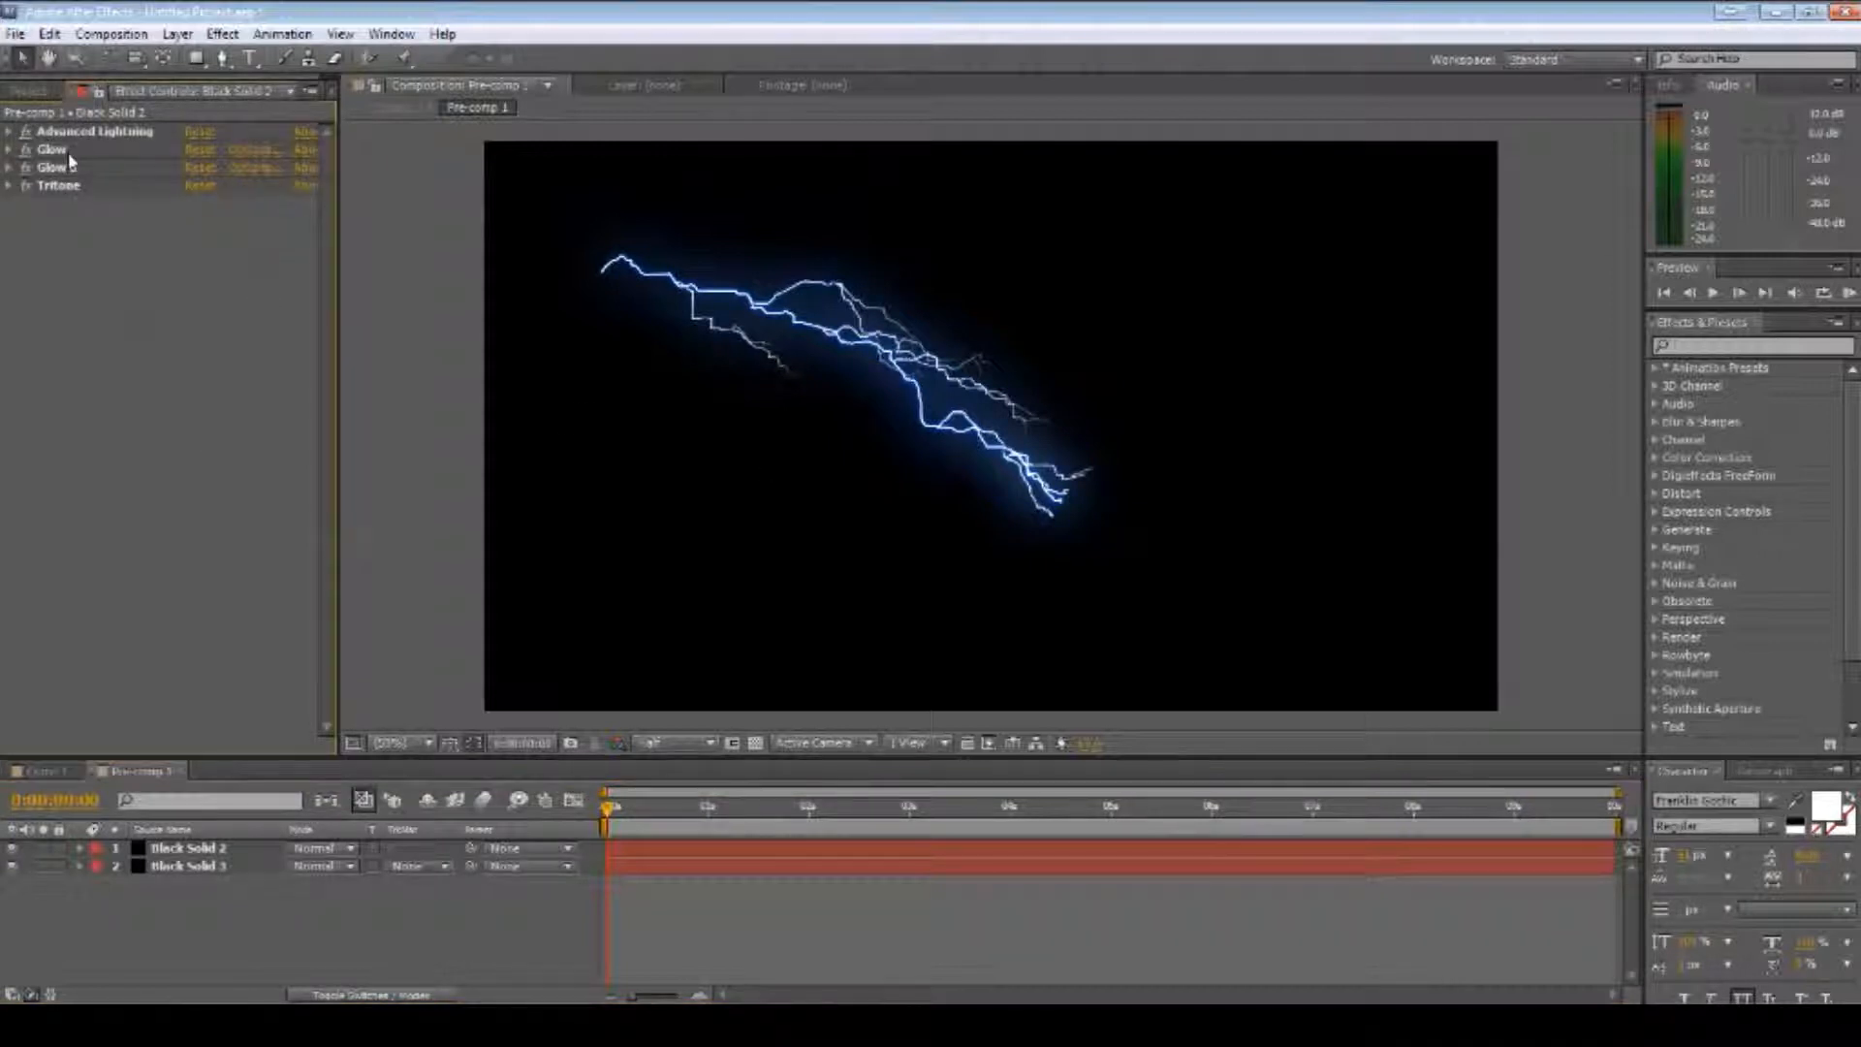
{"action": "left_click", "coordinate": [60, 185]}
{"action": "left_click", "coordinate": [78, 205]}
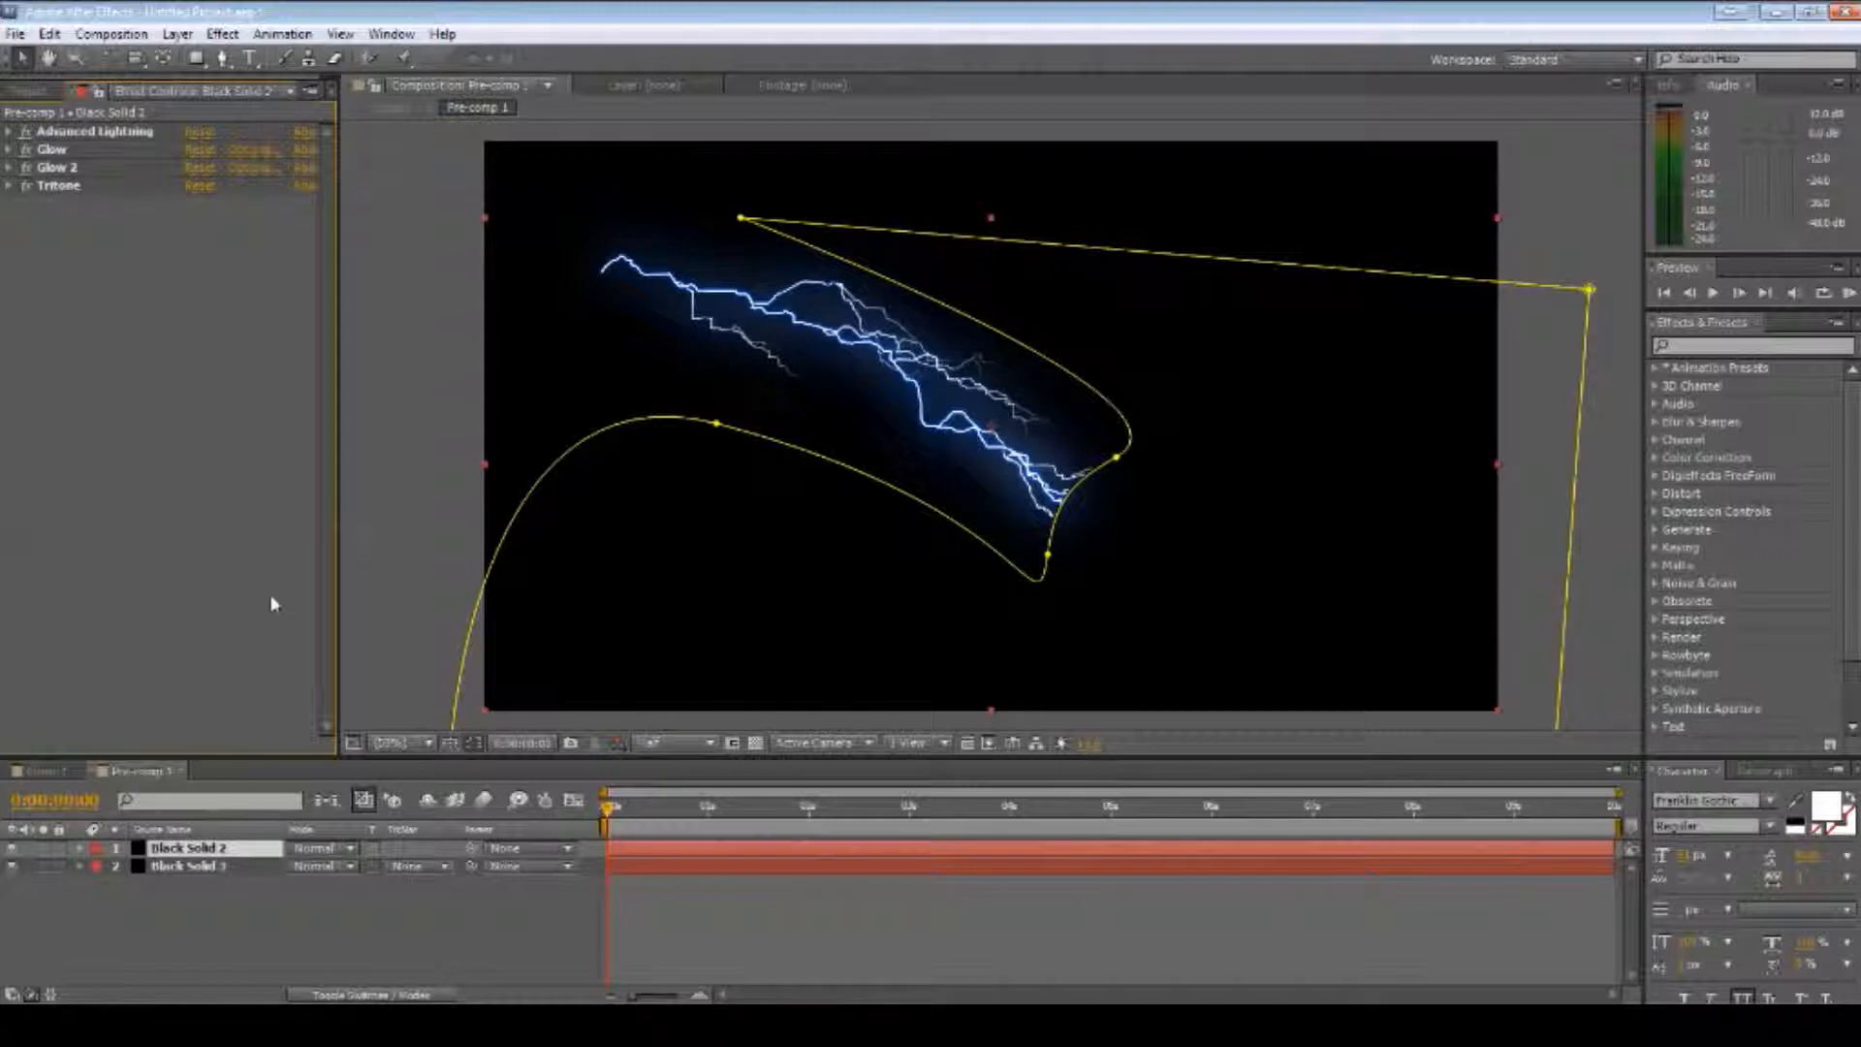
{"action": "left_click", "coordinate": [248, 941]}
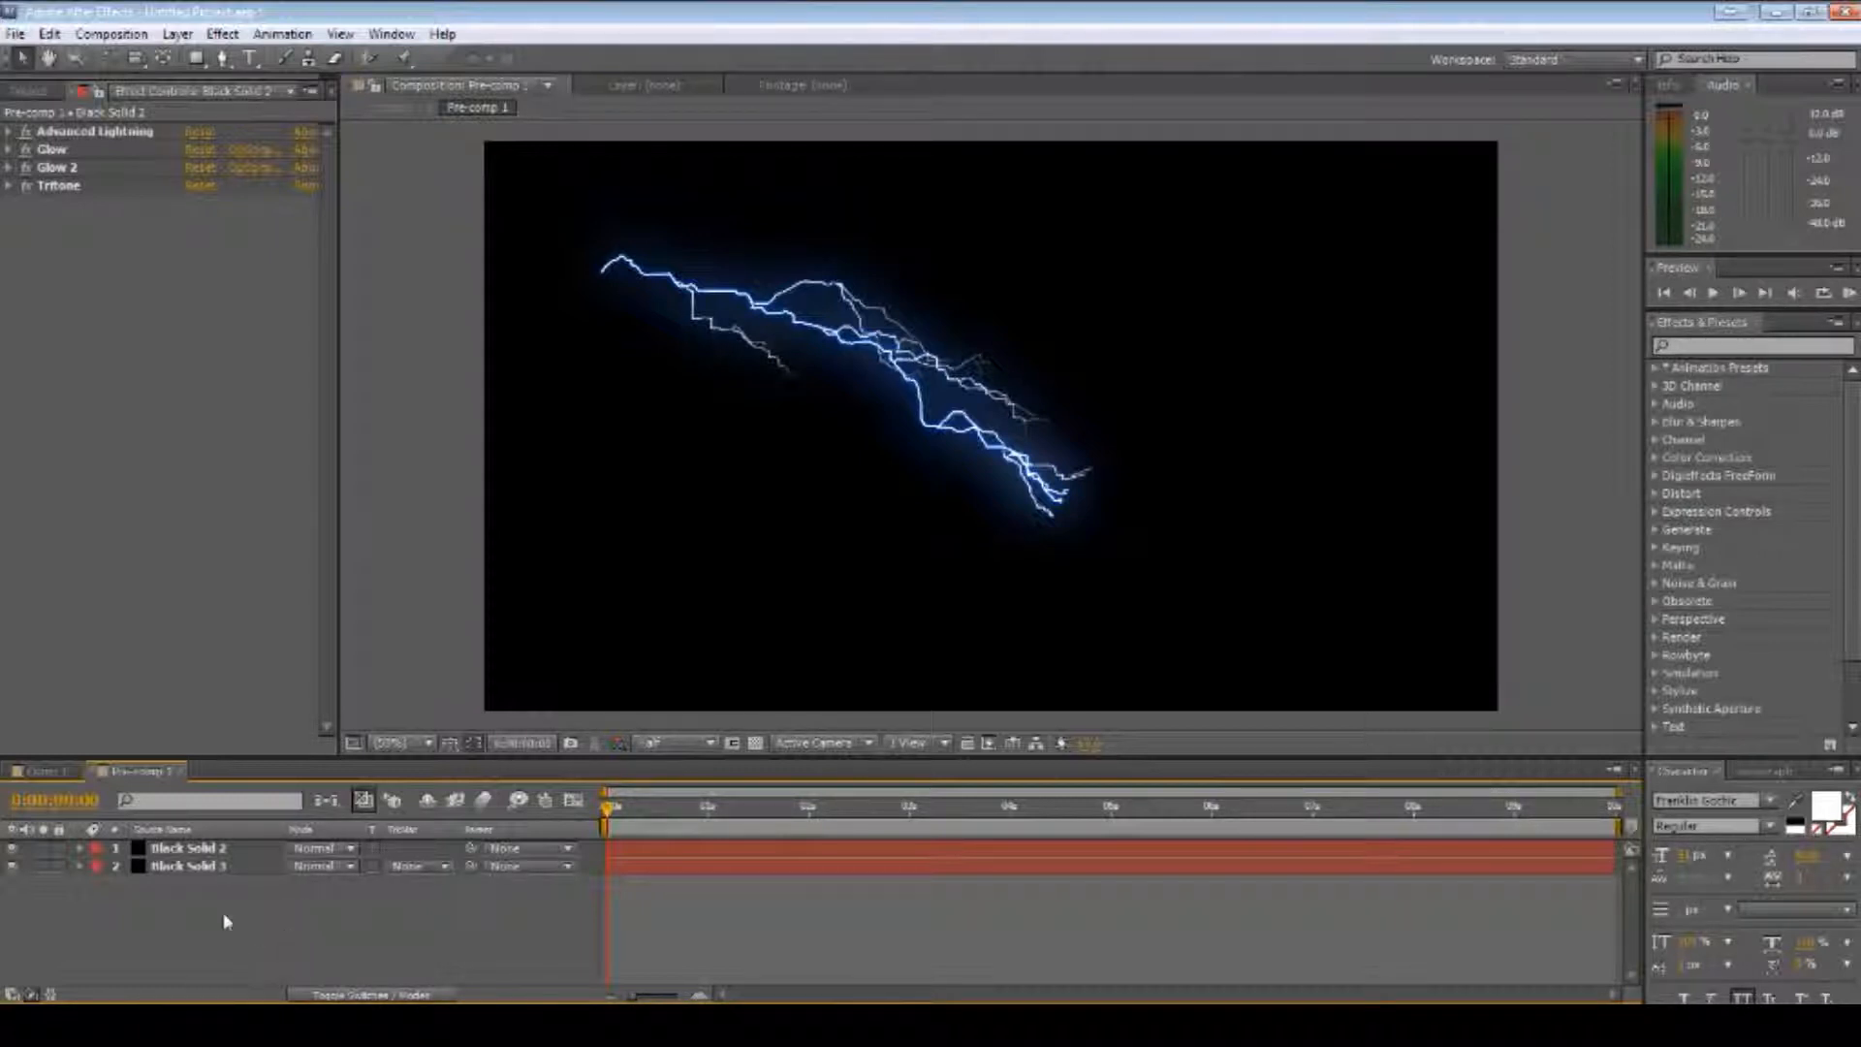
- Delete the Black Solid 3 layer and select Black Solid 2
{"action": "left_click", "coordinate": [194, 872]}
{"action": "key", "text": "Delete"}
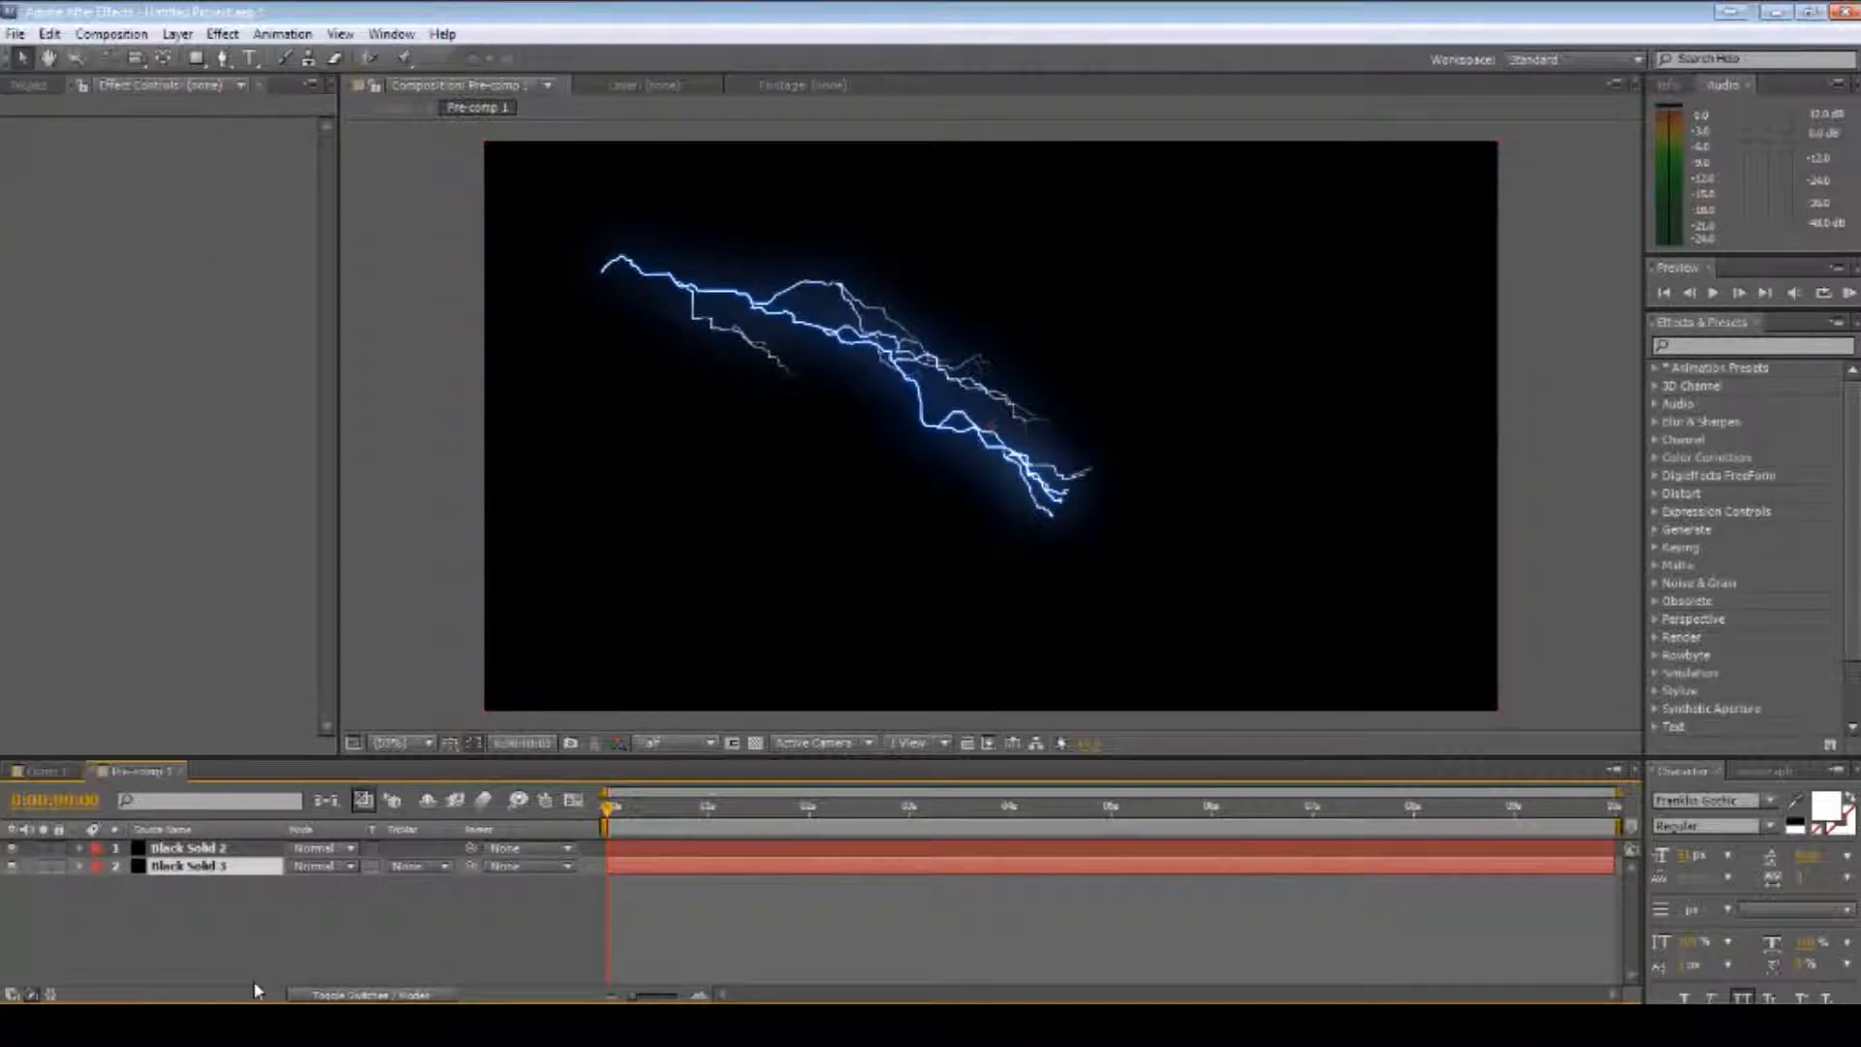
{"action": "left_click", "coordinate": [175, 848]}
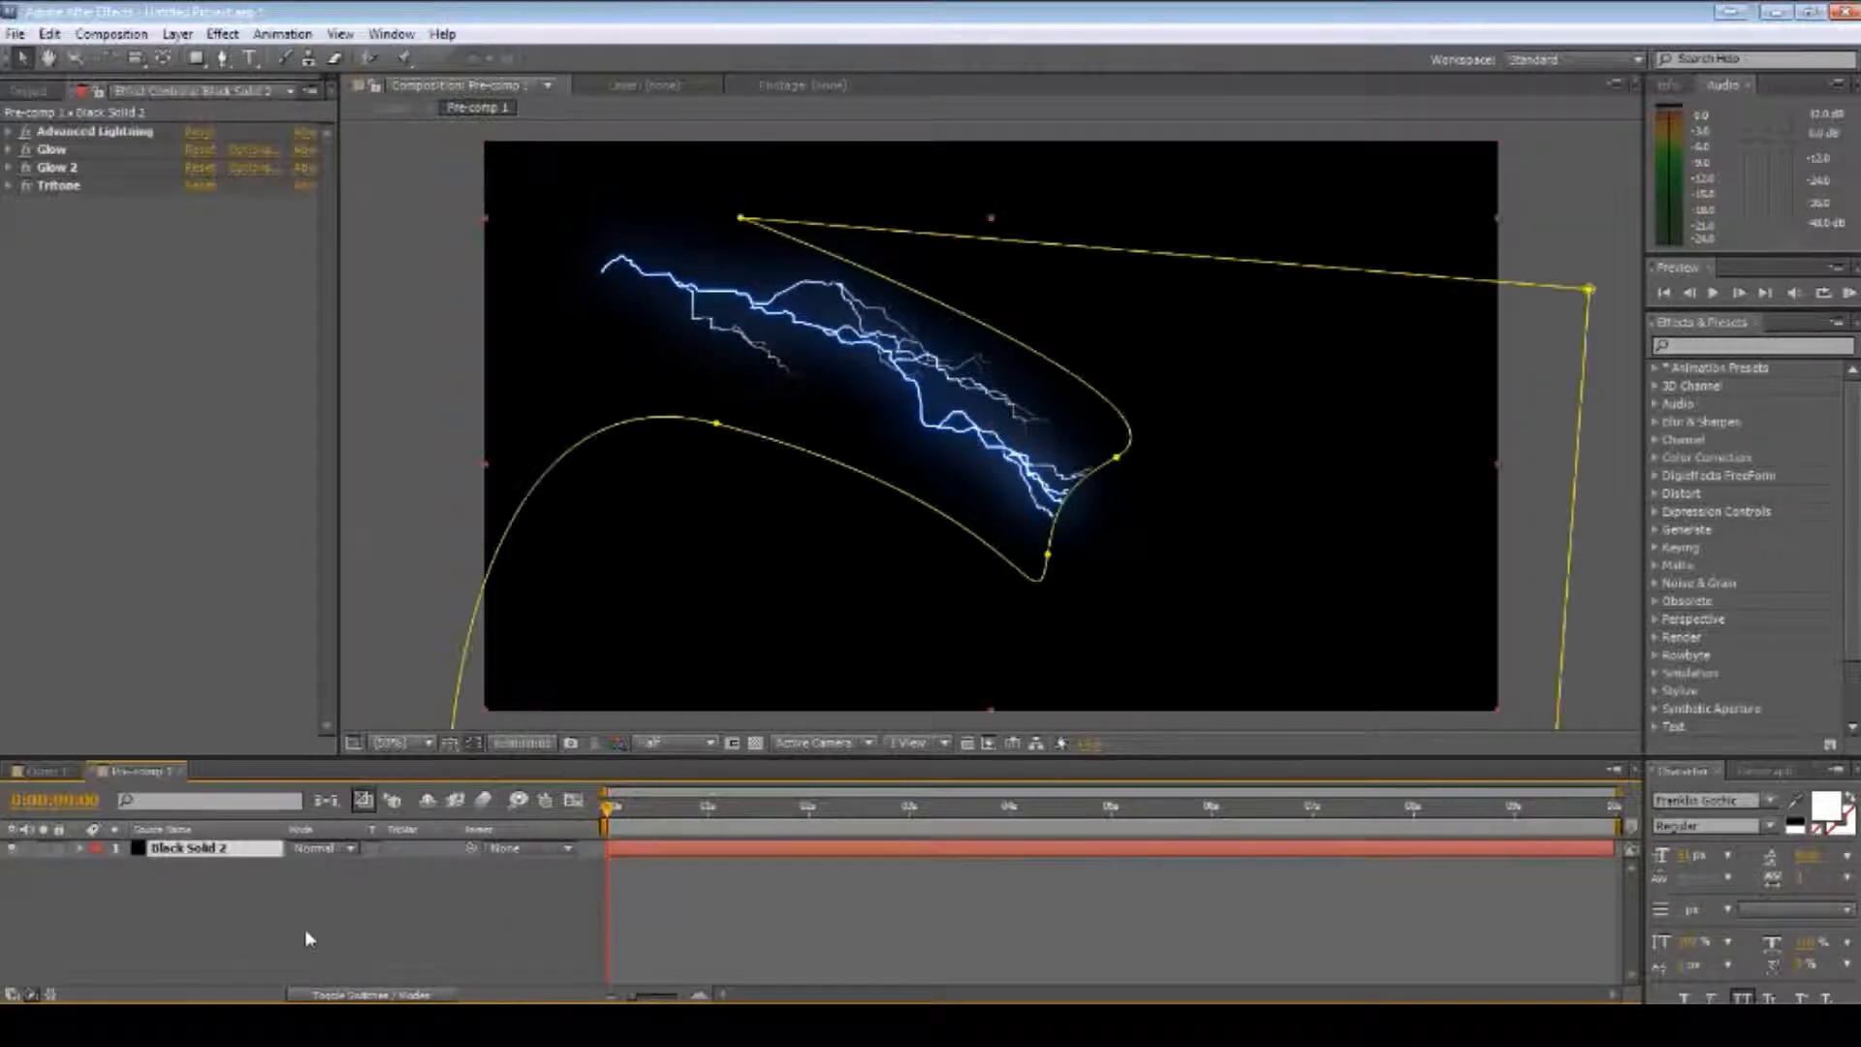
- Compare the Curves-corrected lightning in Comp 1 with the uncorrected lightning in Pre-comp 1, finishing in Pre-comp 1
{"action": "left_click", "coordinate": [44, 771]}
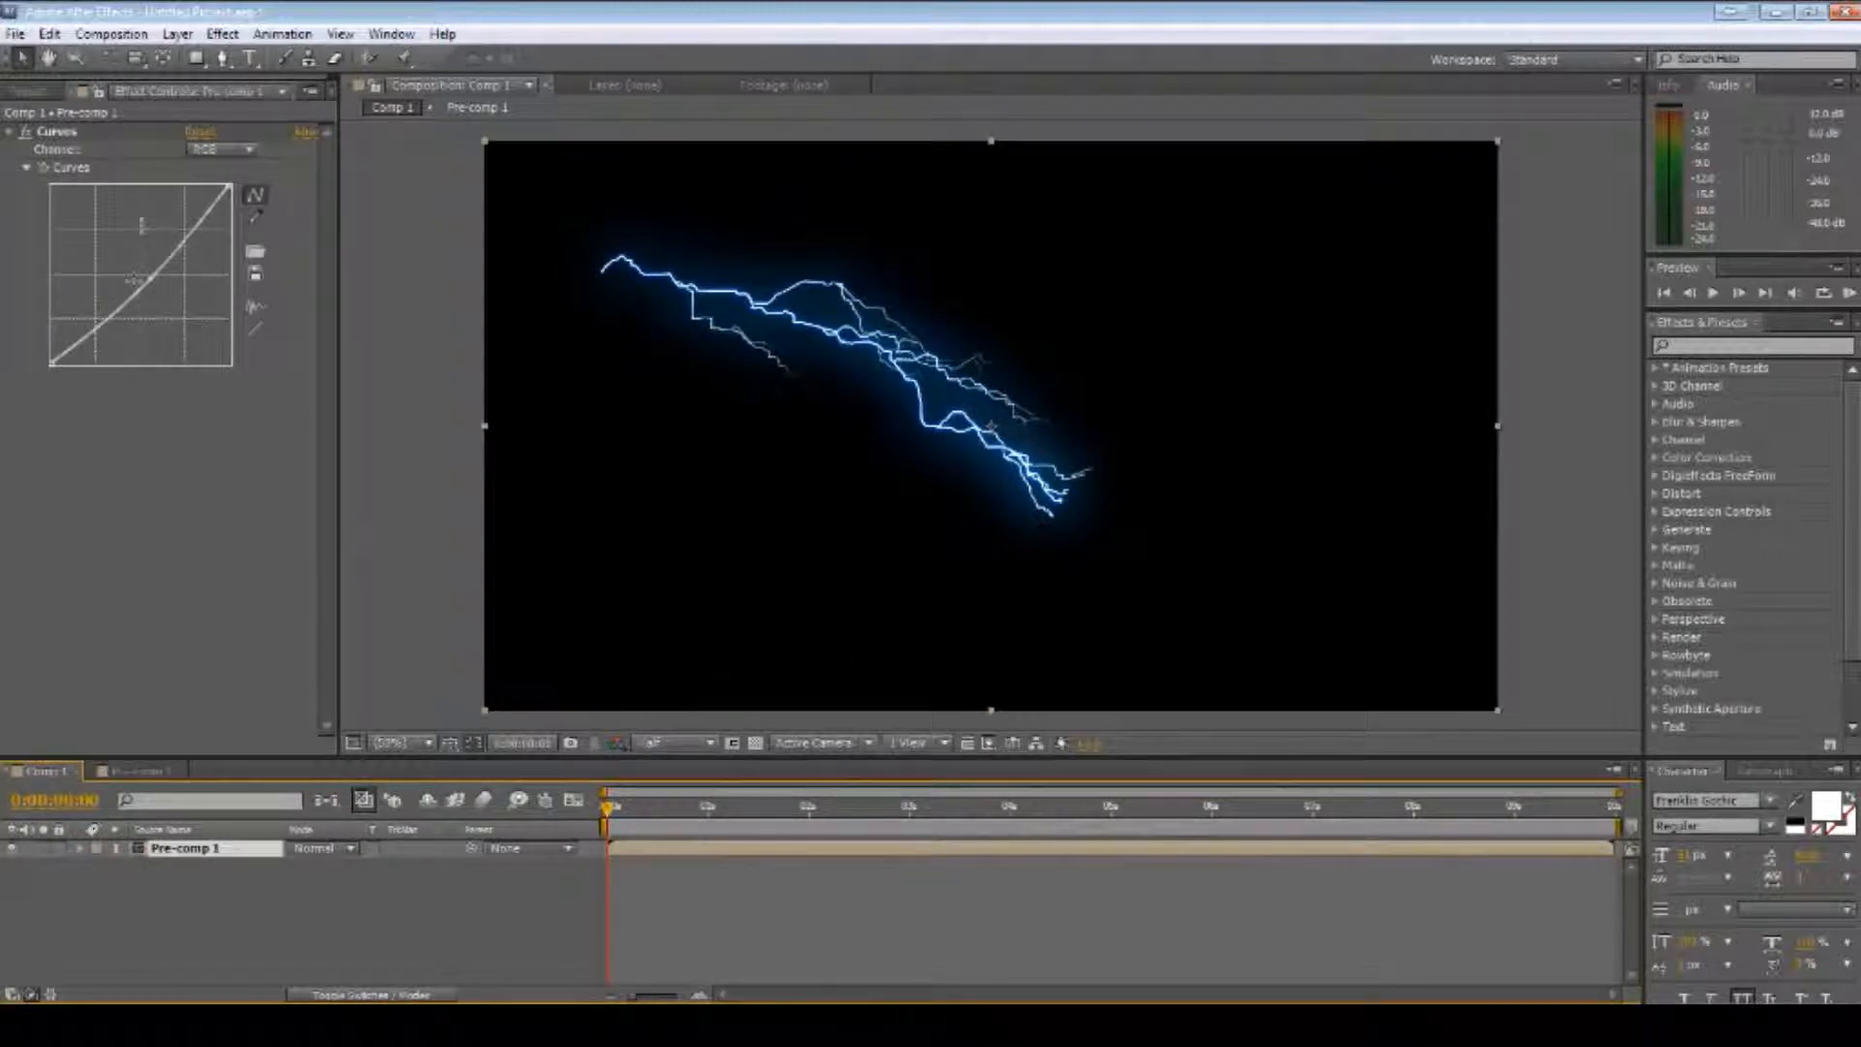
{"action": "left_click", "coordinate": [140, 771]}
{"action": "left_click", "coordinate": [49, 771]}
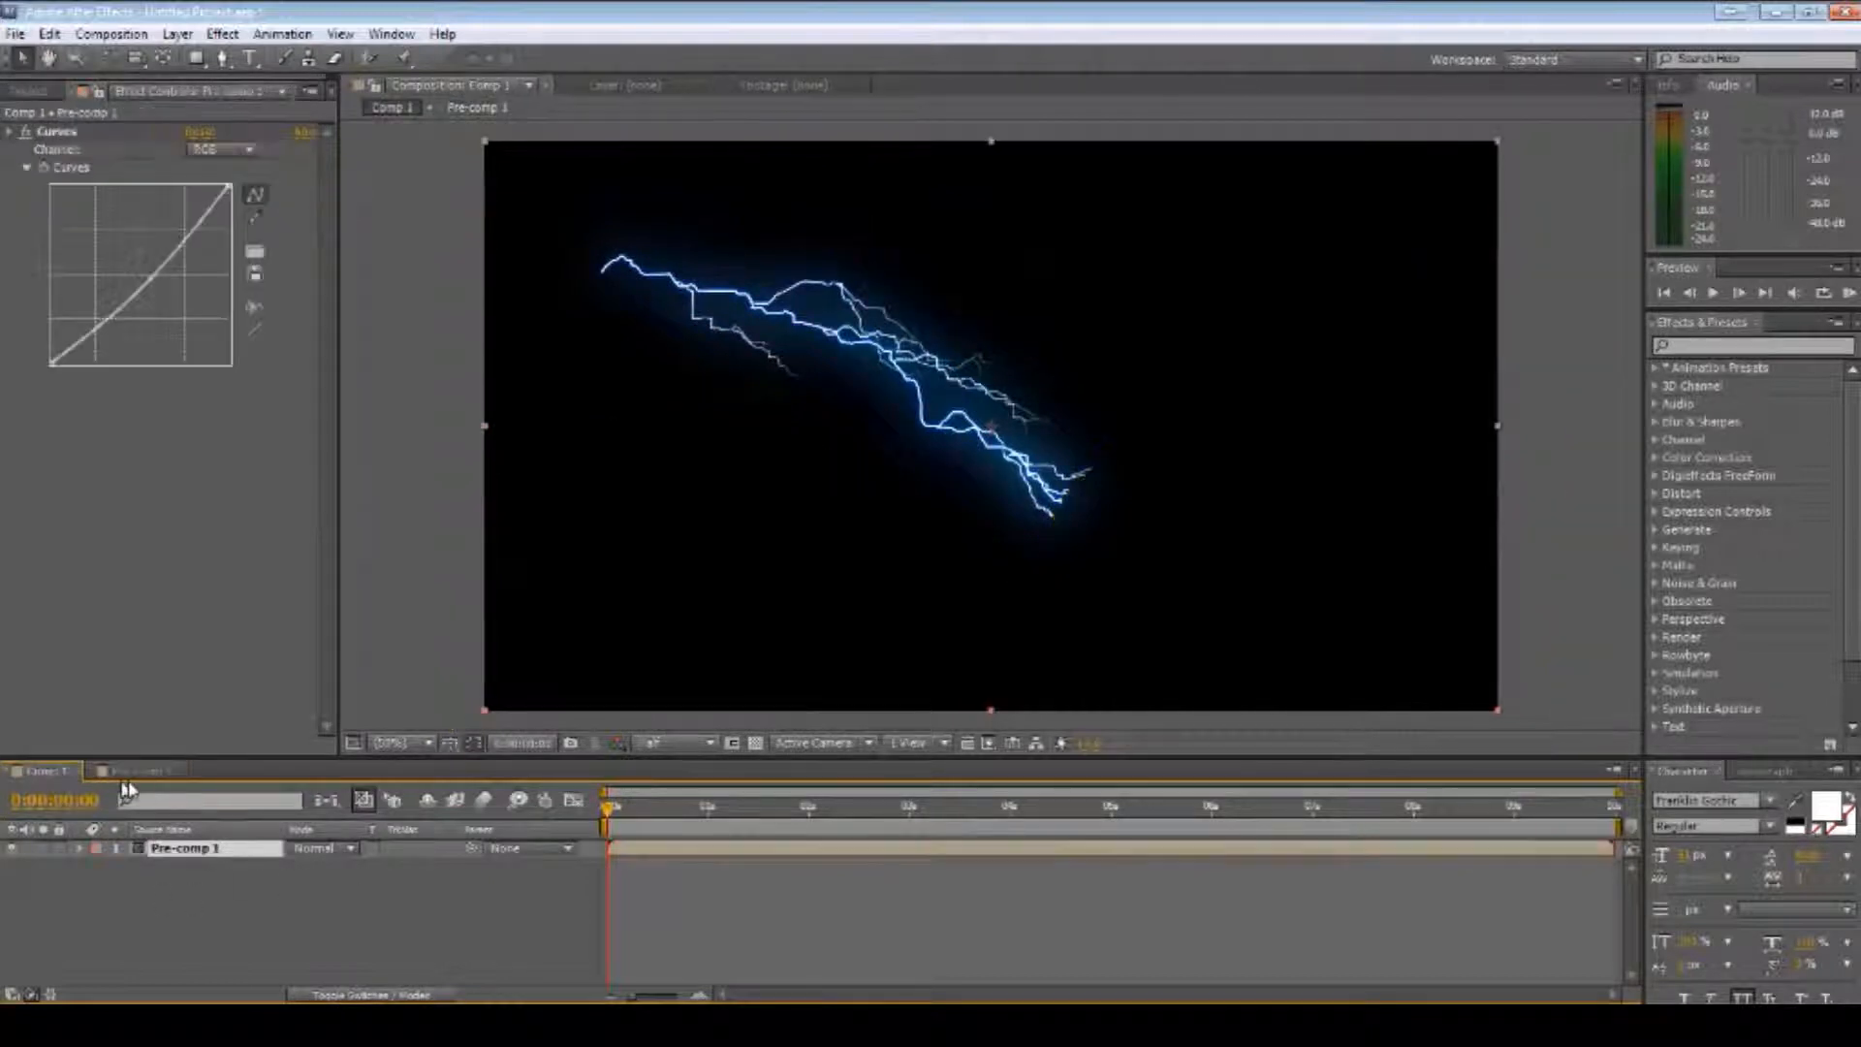
{"action": "left_click", "coordinate": [141, 770]}
{"action": "left_click", "coordinate": [43, 771]}
{"action": "left_click", "coordinate": [310, 926]}
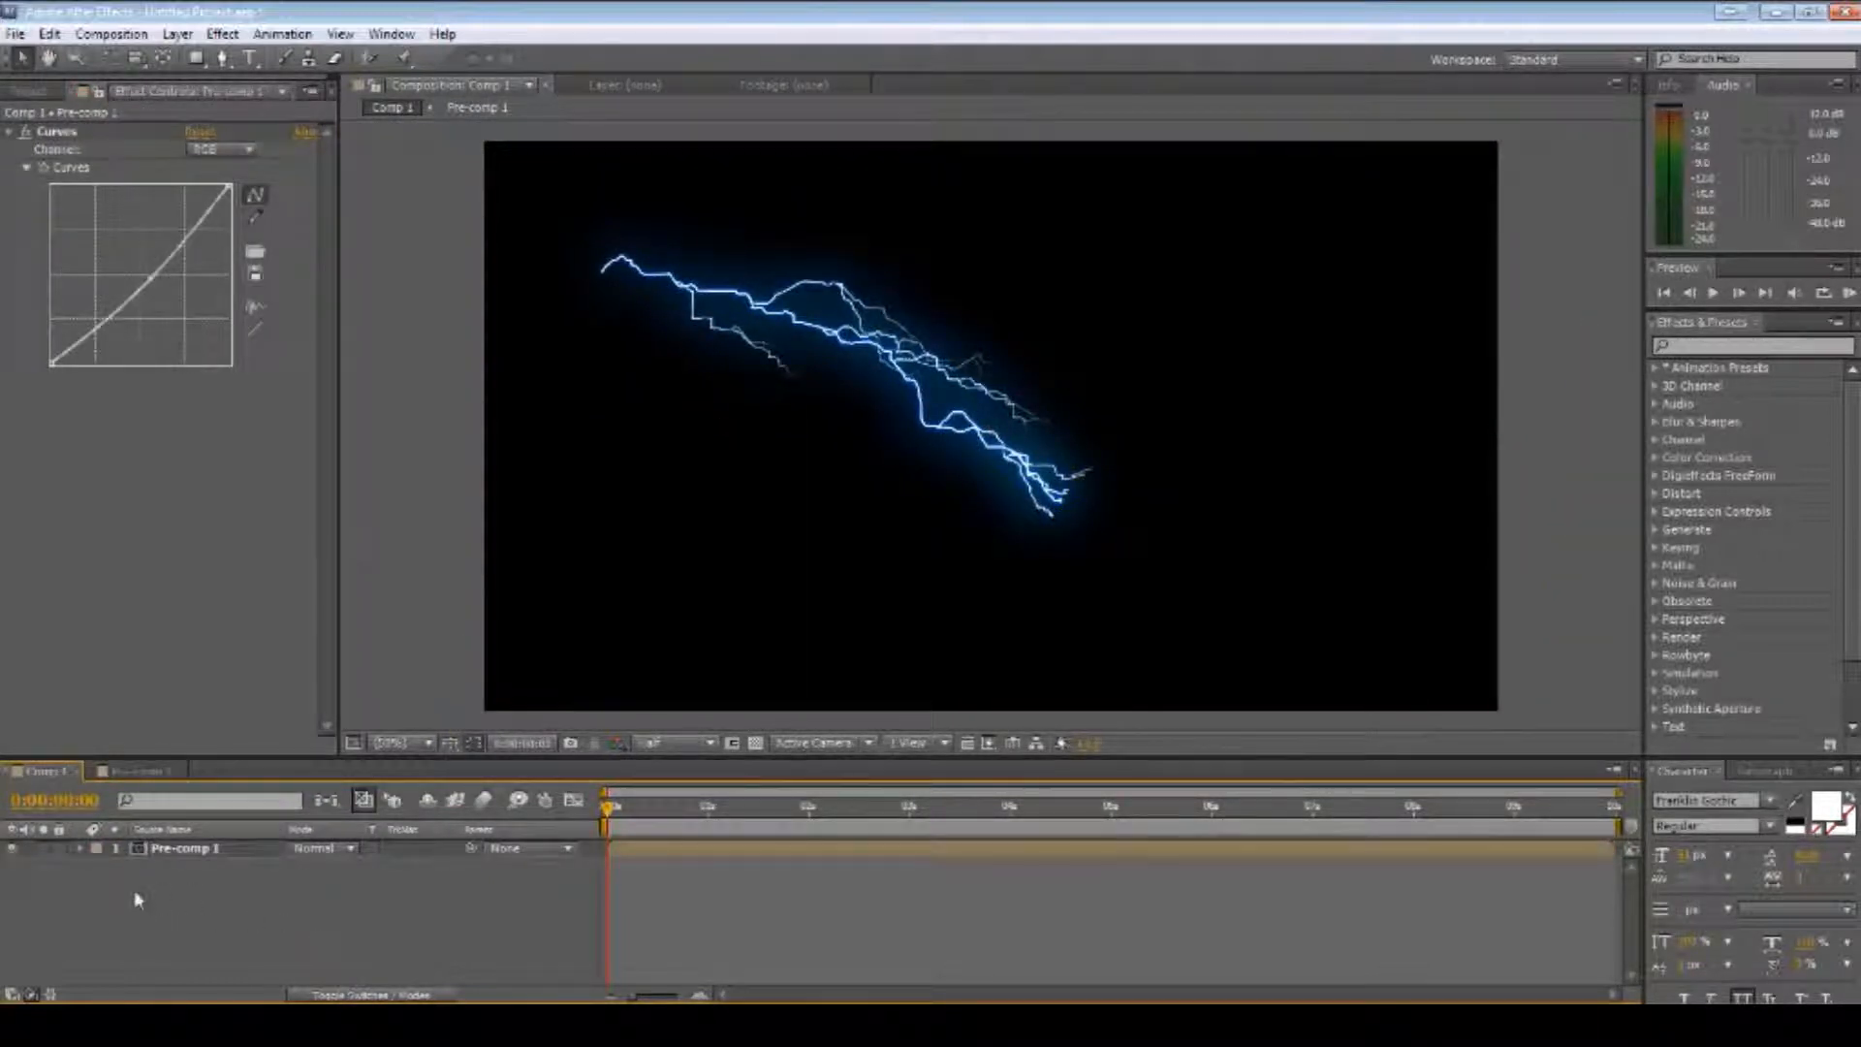
{"action": "left_click", "coordinate": [141, 771]}
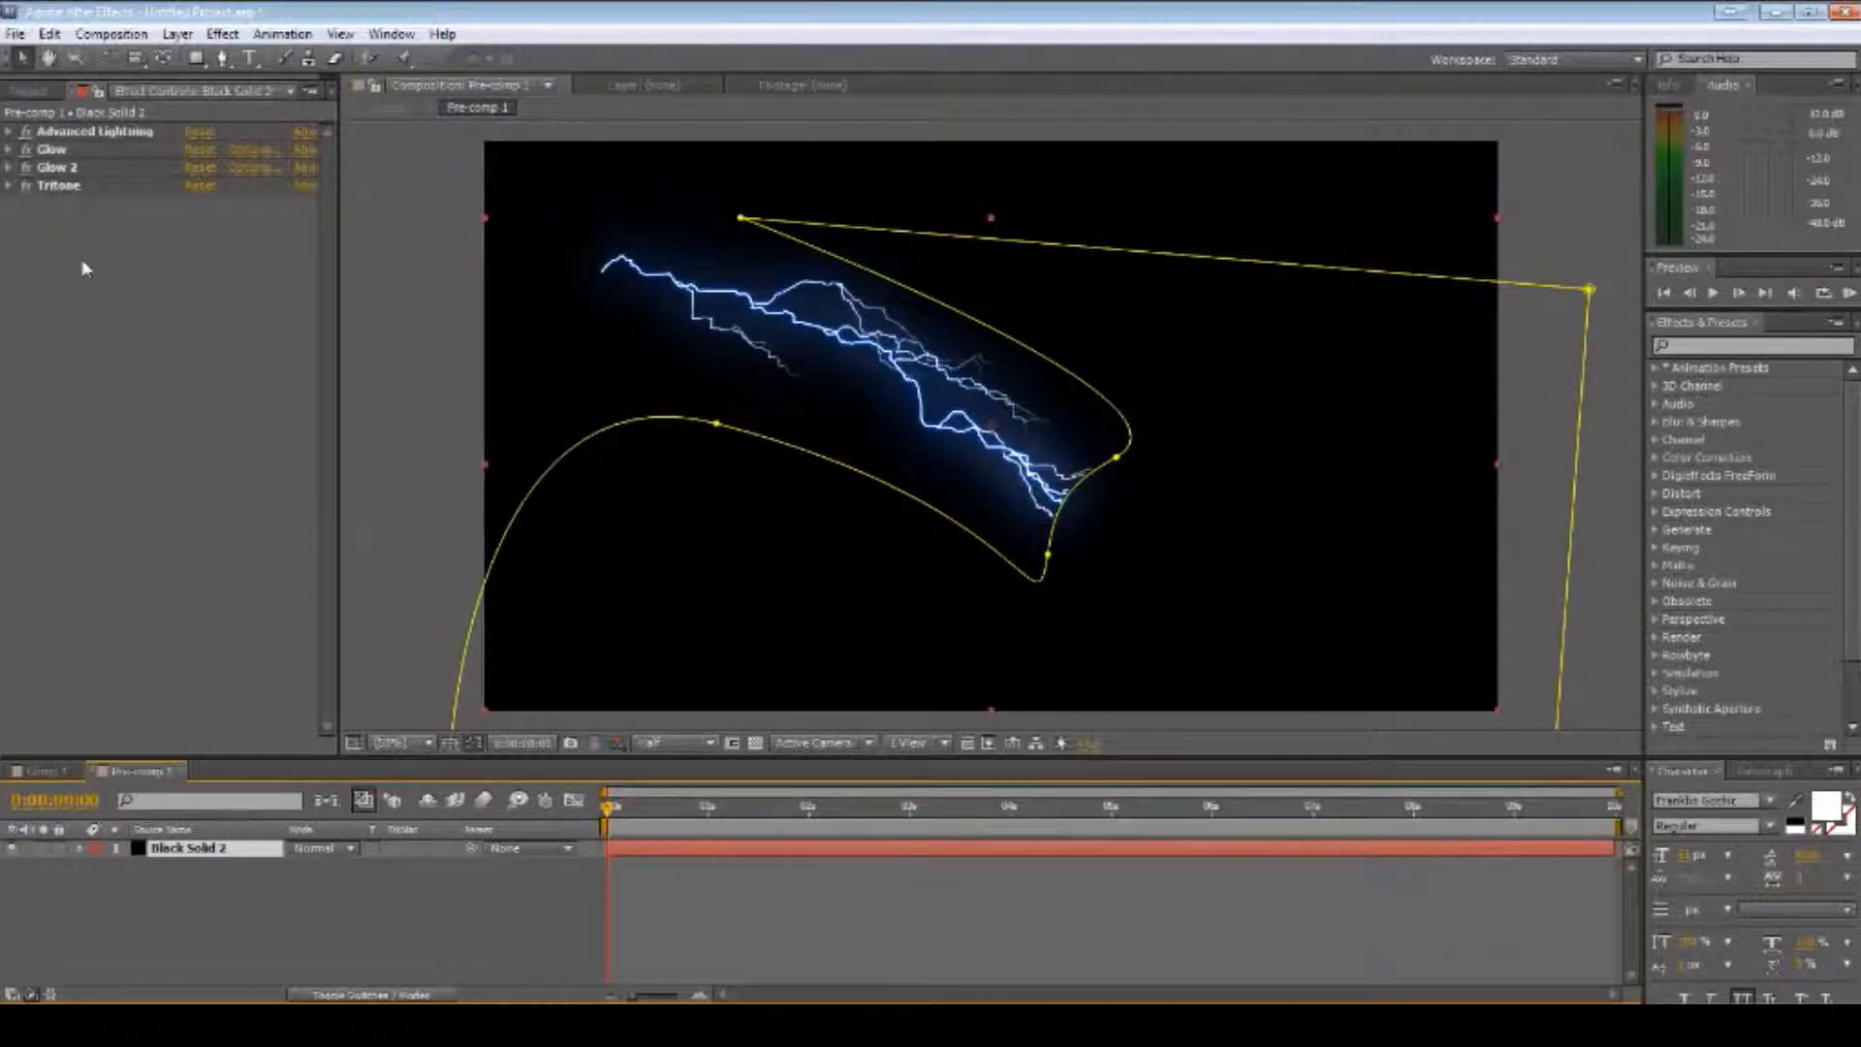
- Turn off Glow, Glow 2 and Tritone on Black Solid 2 and review the Core Settings of Advanced Lightning
{"action": "left_click", "coordinate": [26, 169]}
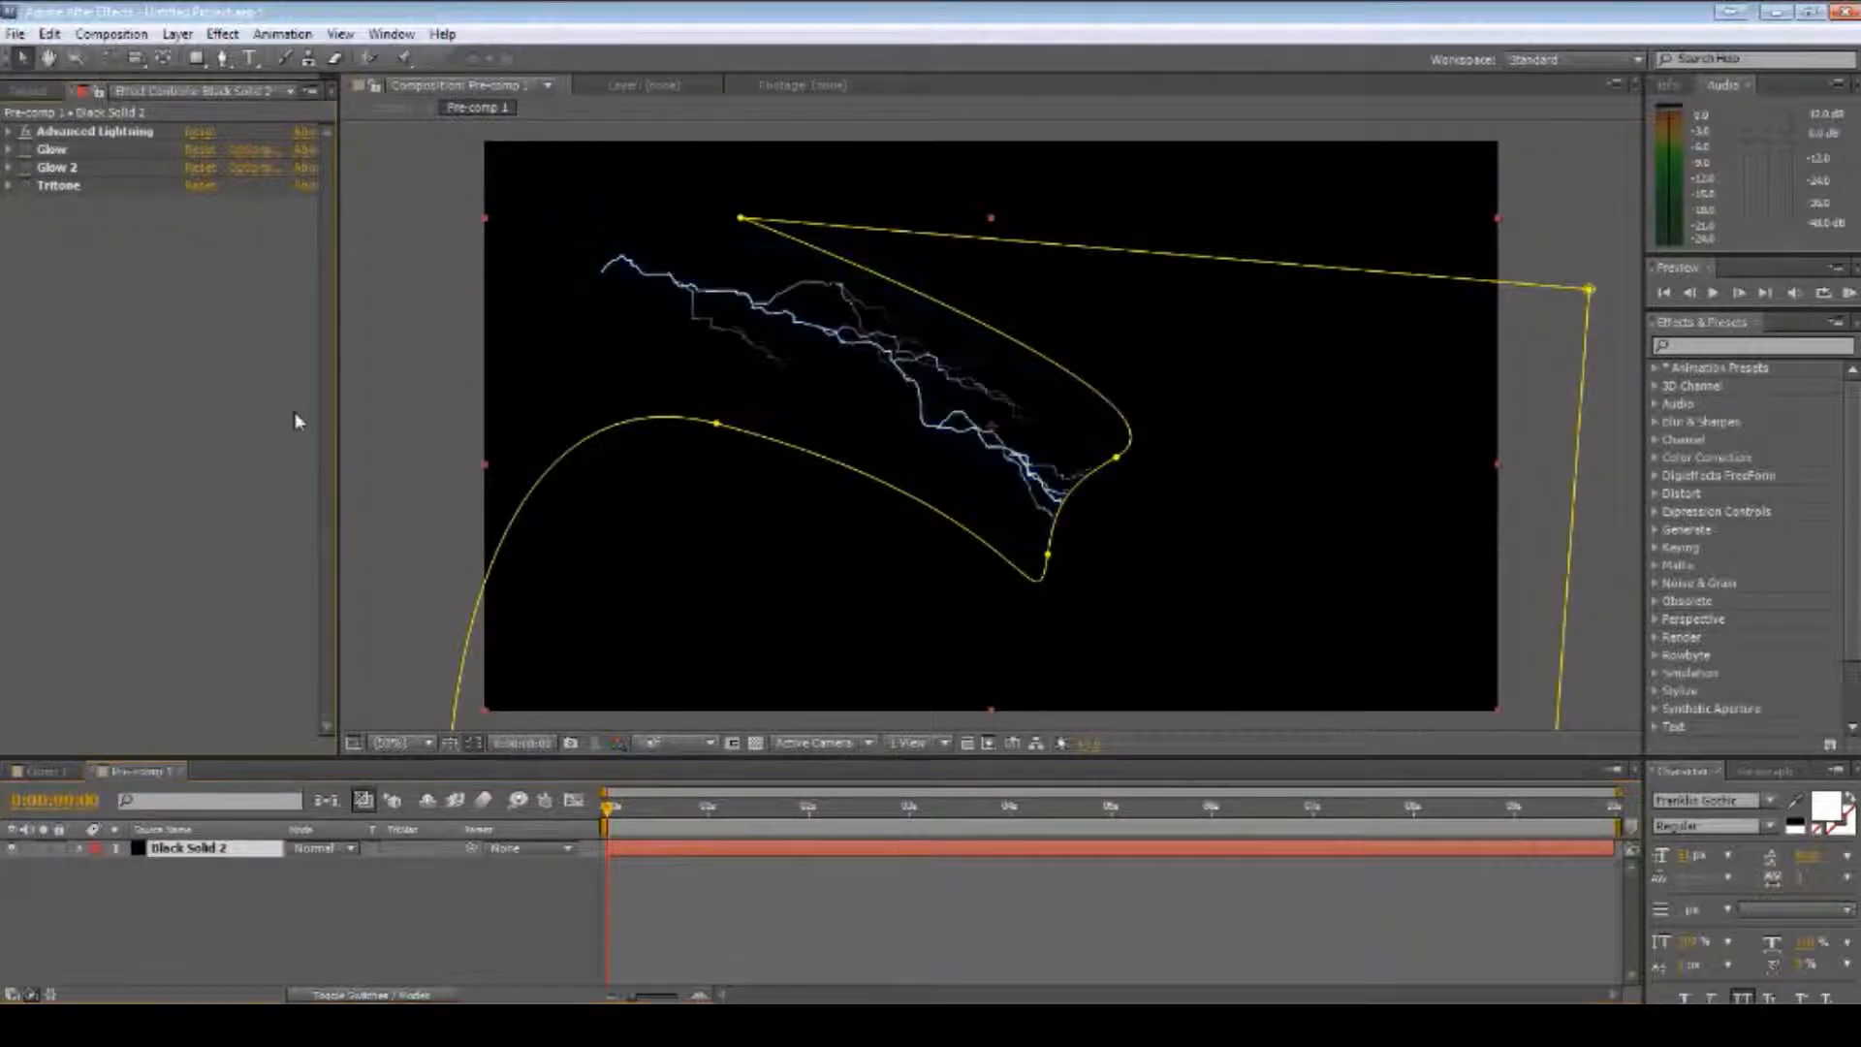
{"action": "left_click", "coordinate": [9, 132]}
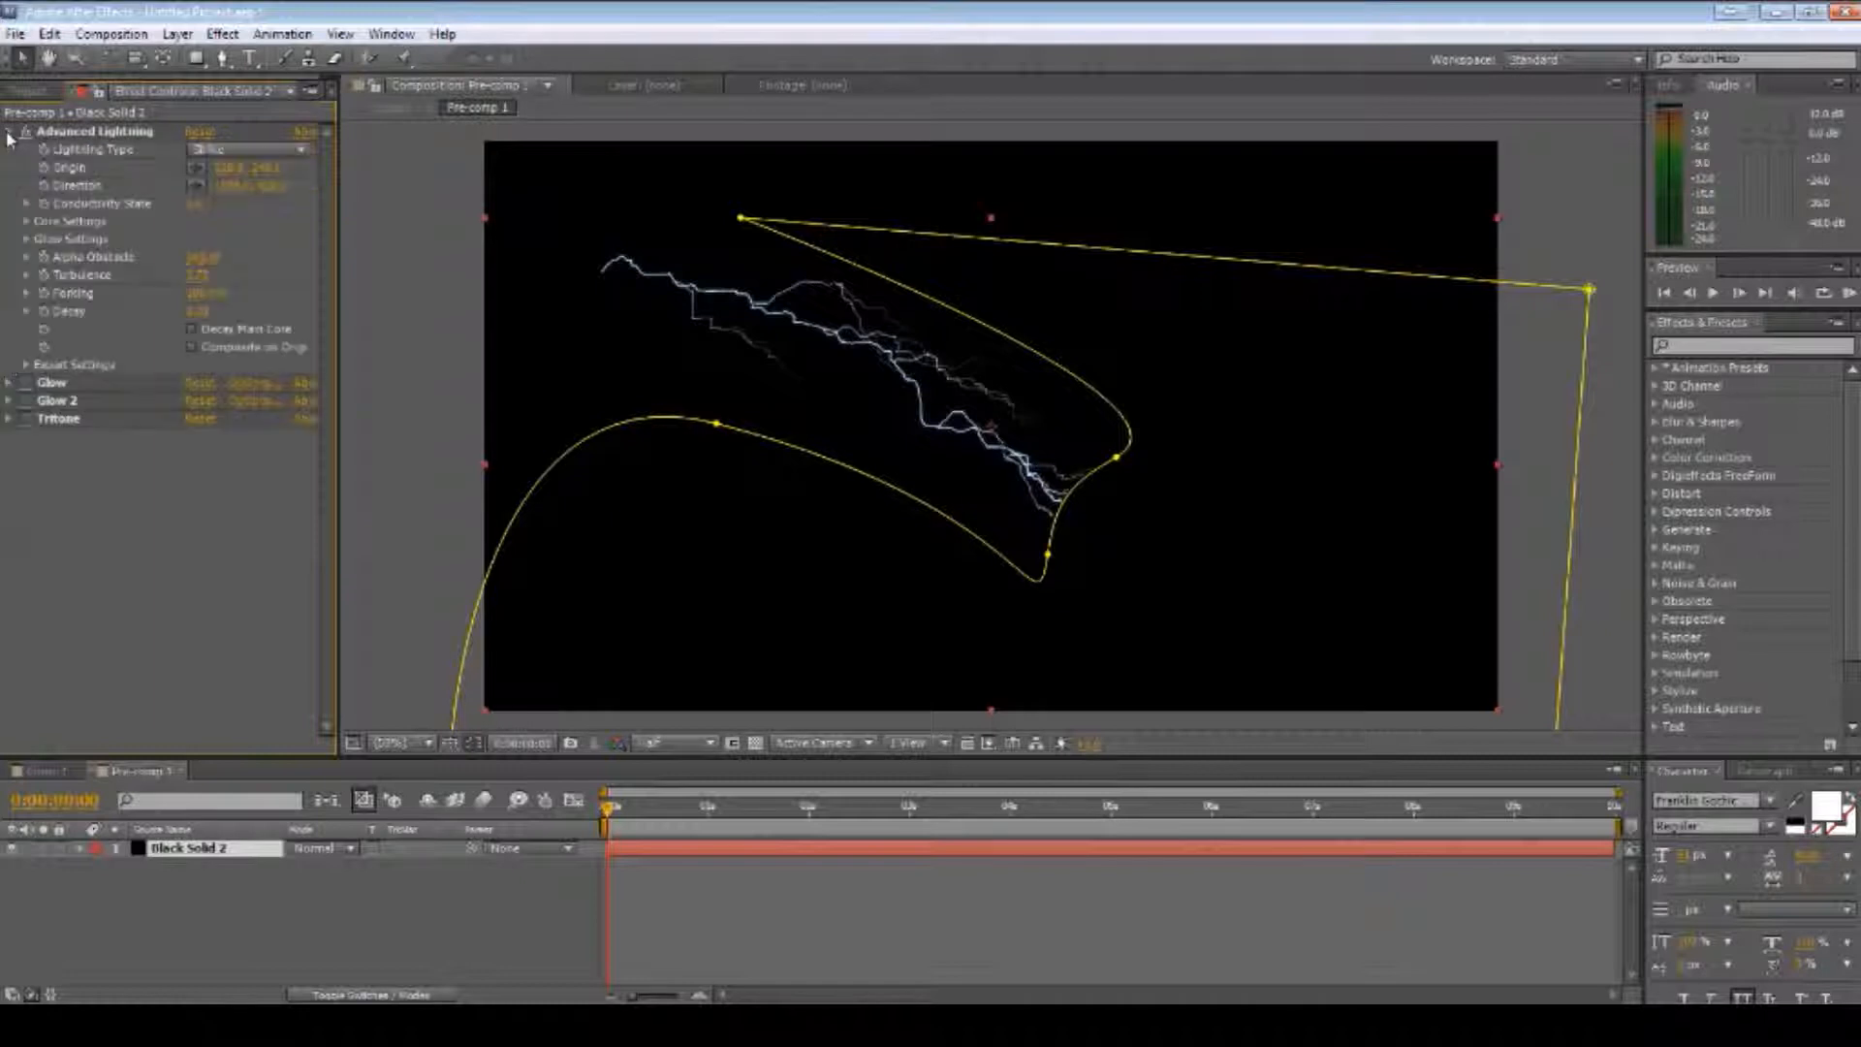
{"action": "left_click", "coordinate": [27, 223]}
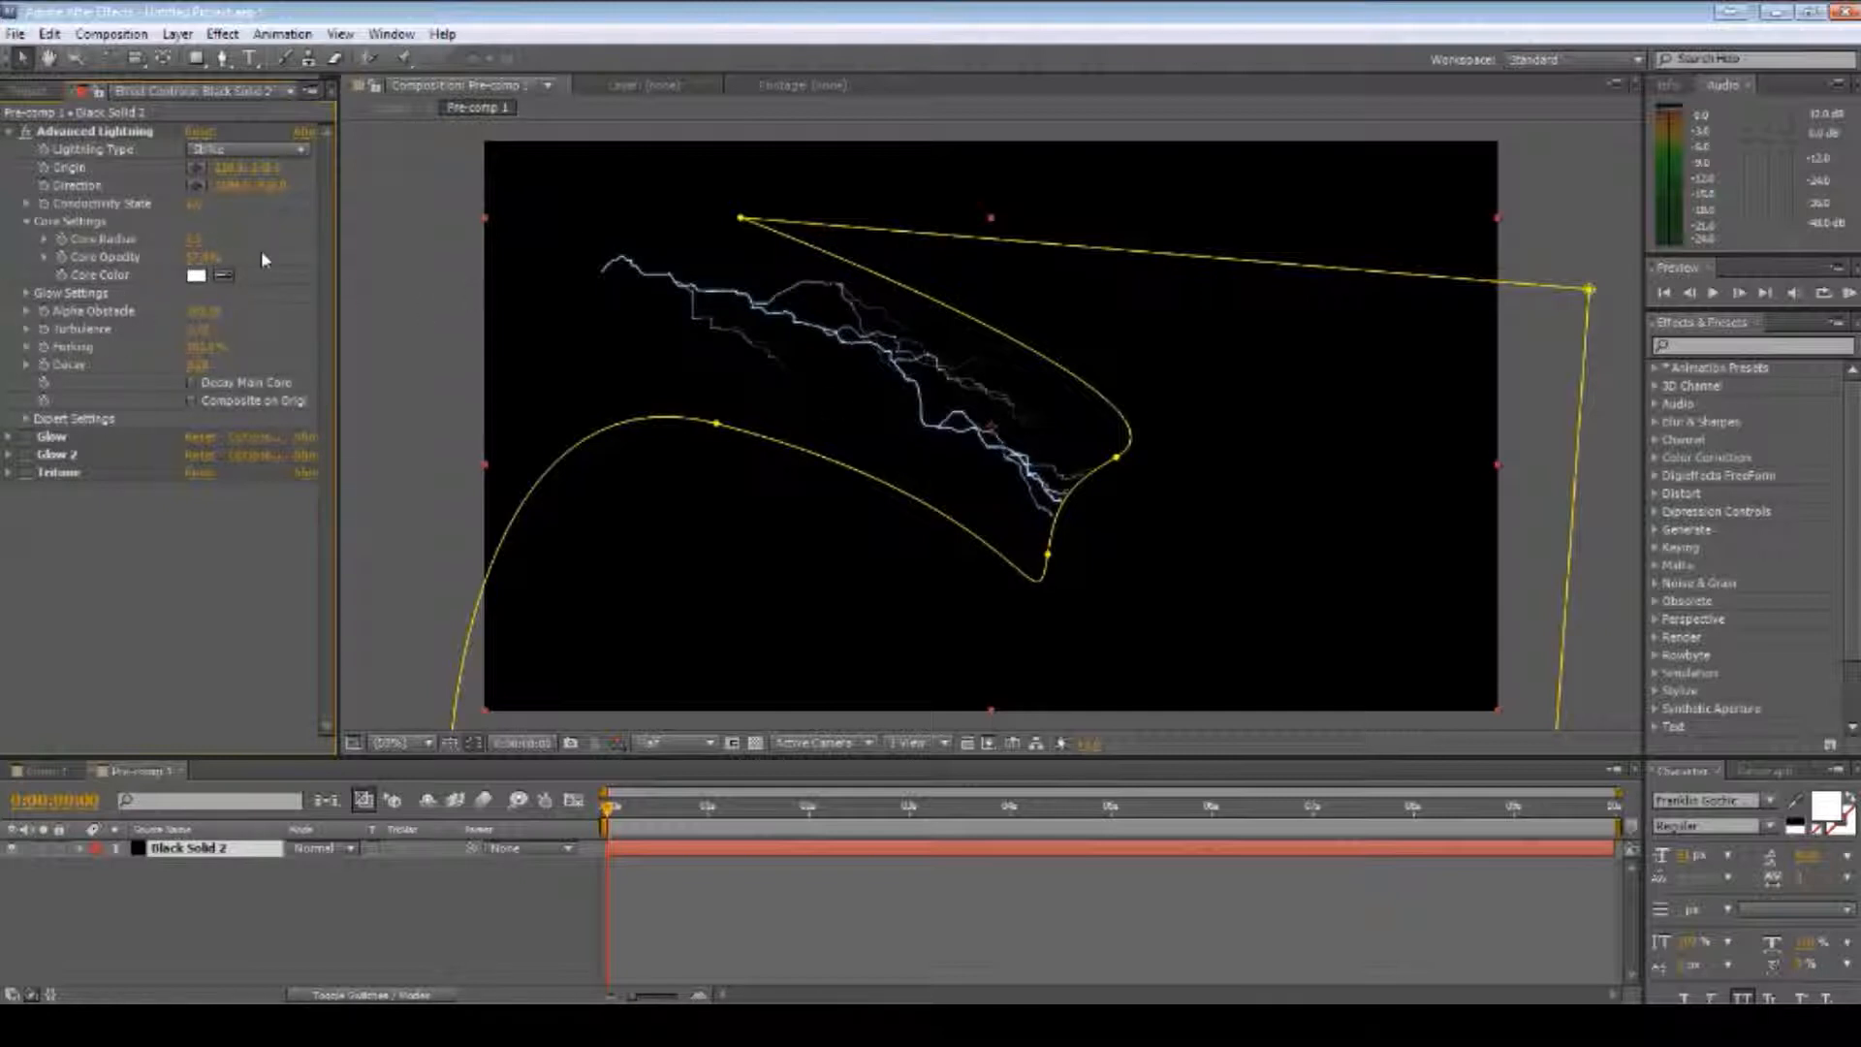
{"action": "left_click", "coordinate": [26, 221]}
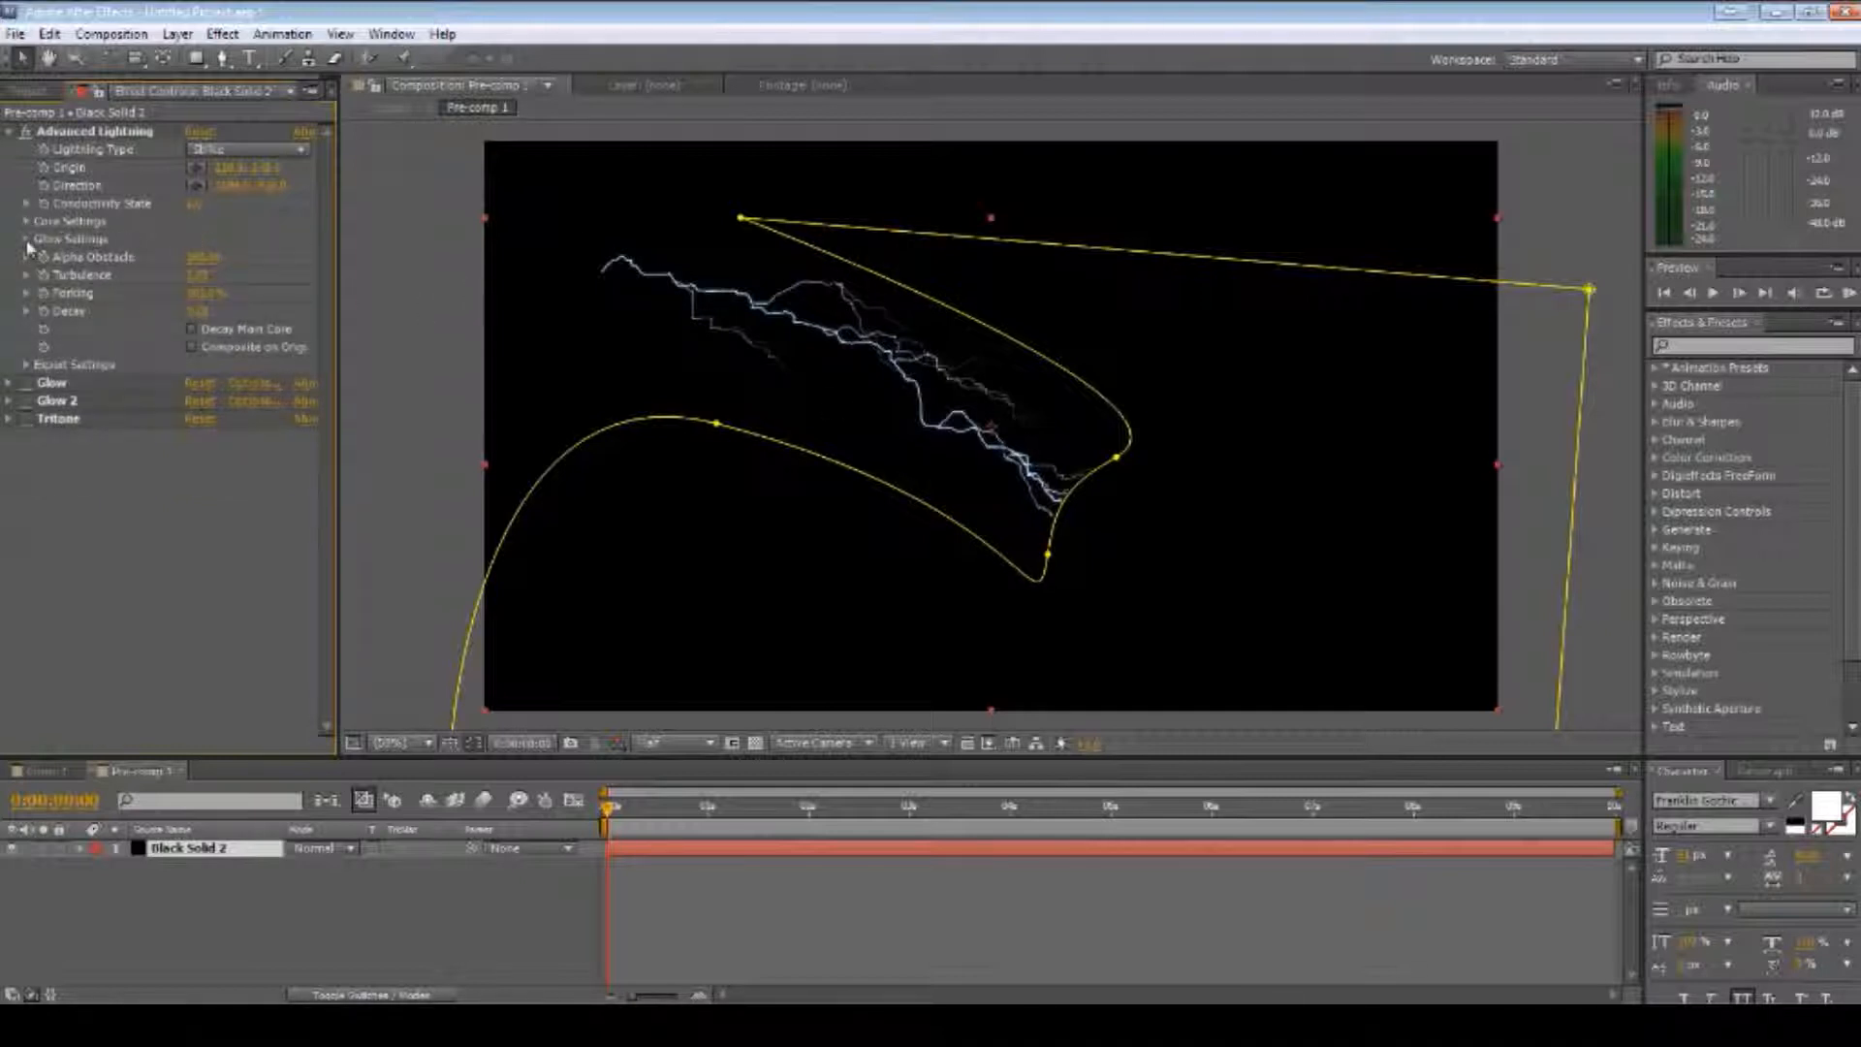
- Review the Advanced Lightning Glow Settings, including the blue Glow Color, and collapse the effect
{"action": "left_click", "coordinate": [26, 239]}
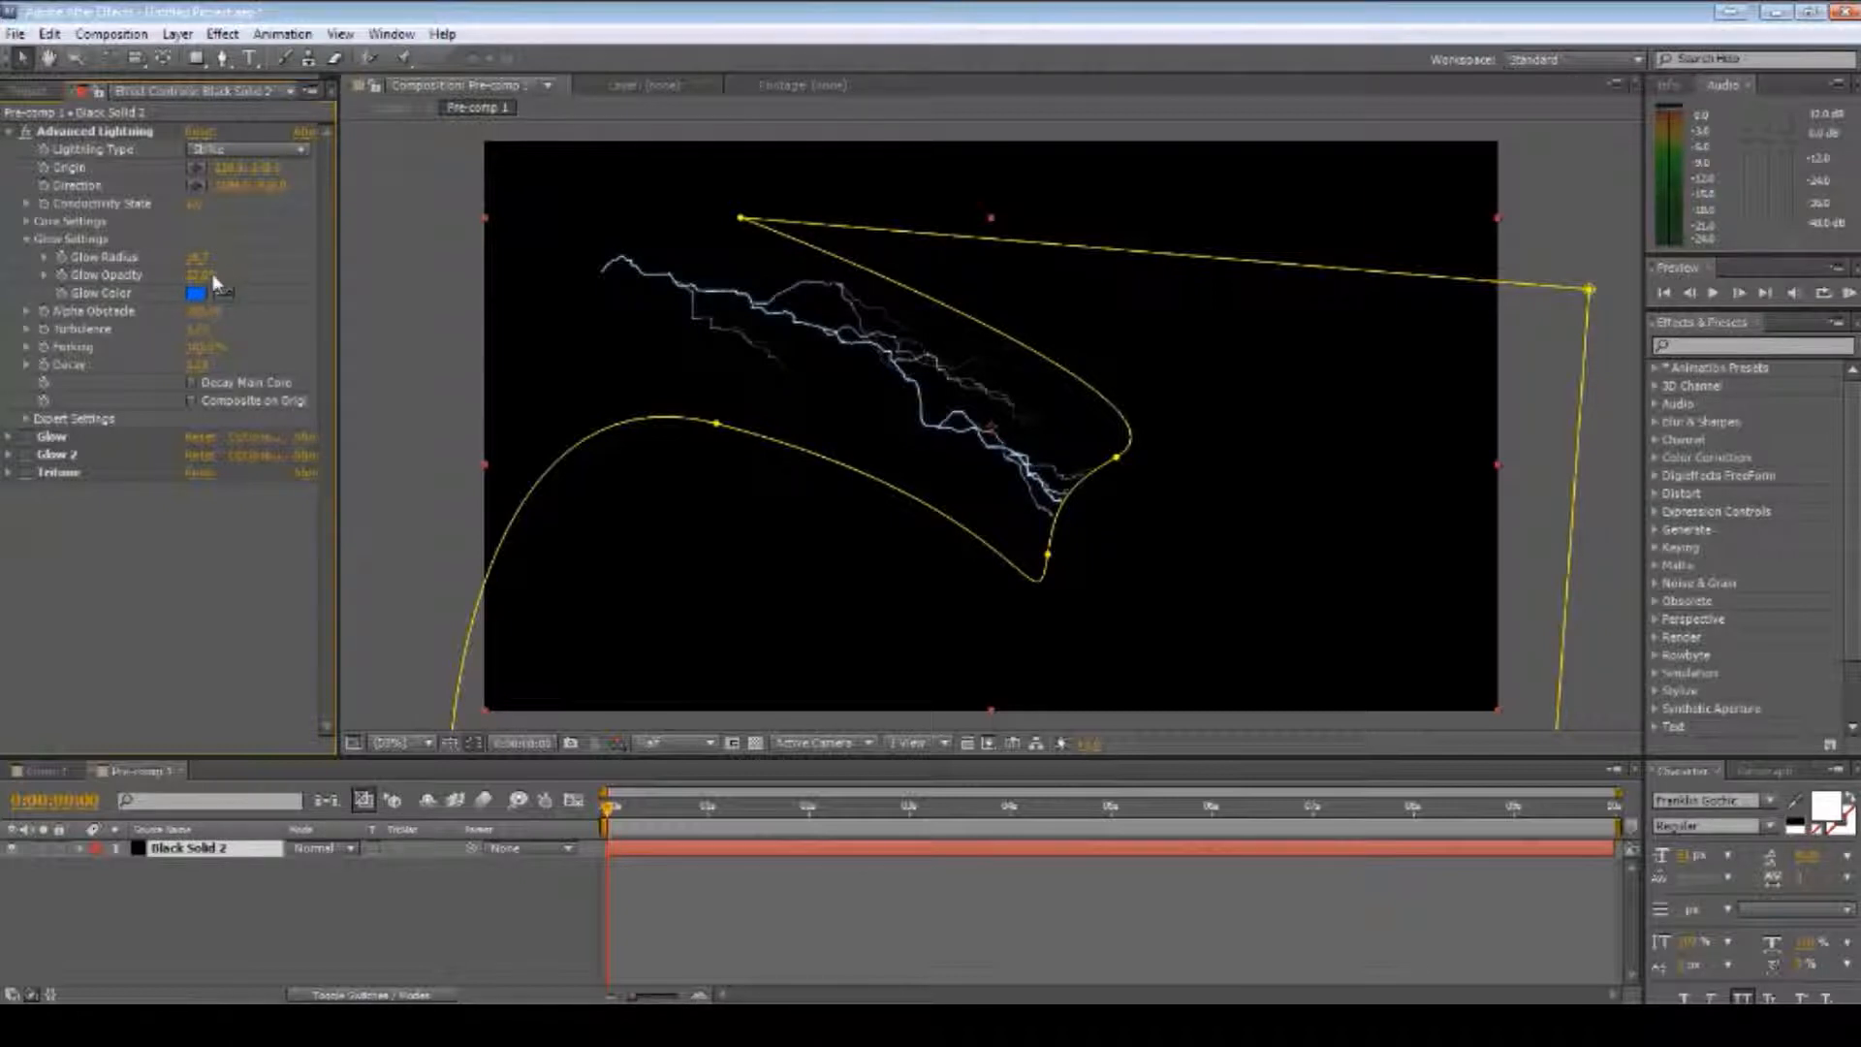
{"action": "left_click", "coordinate": [194, 293]}
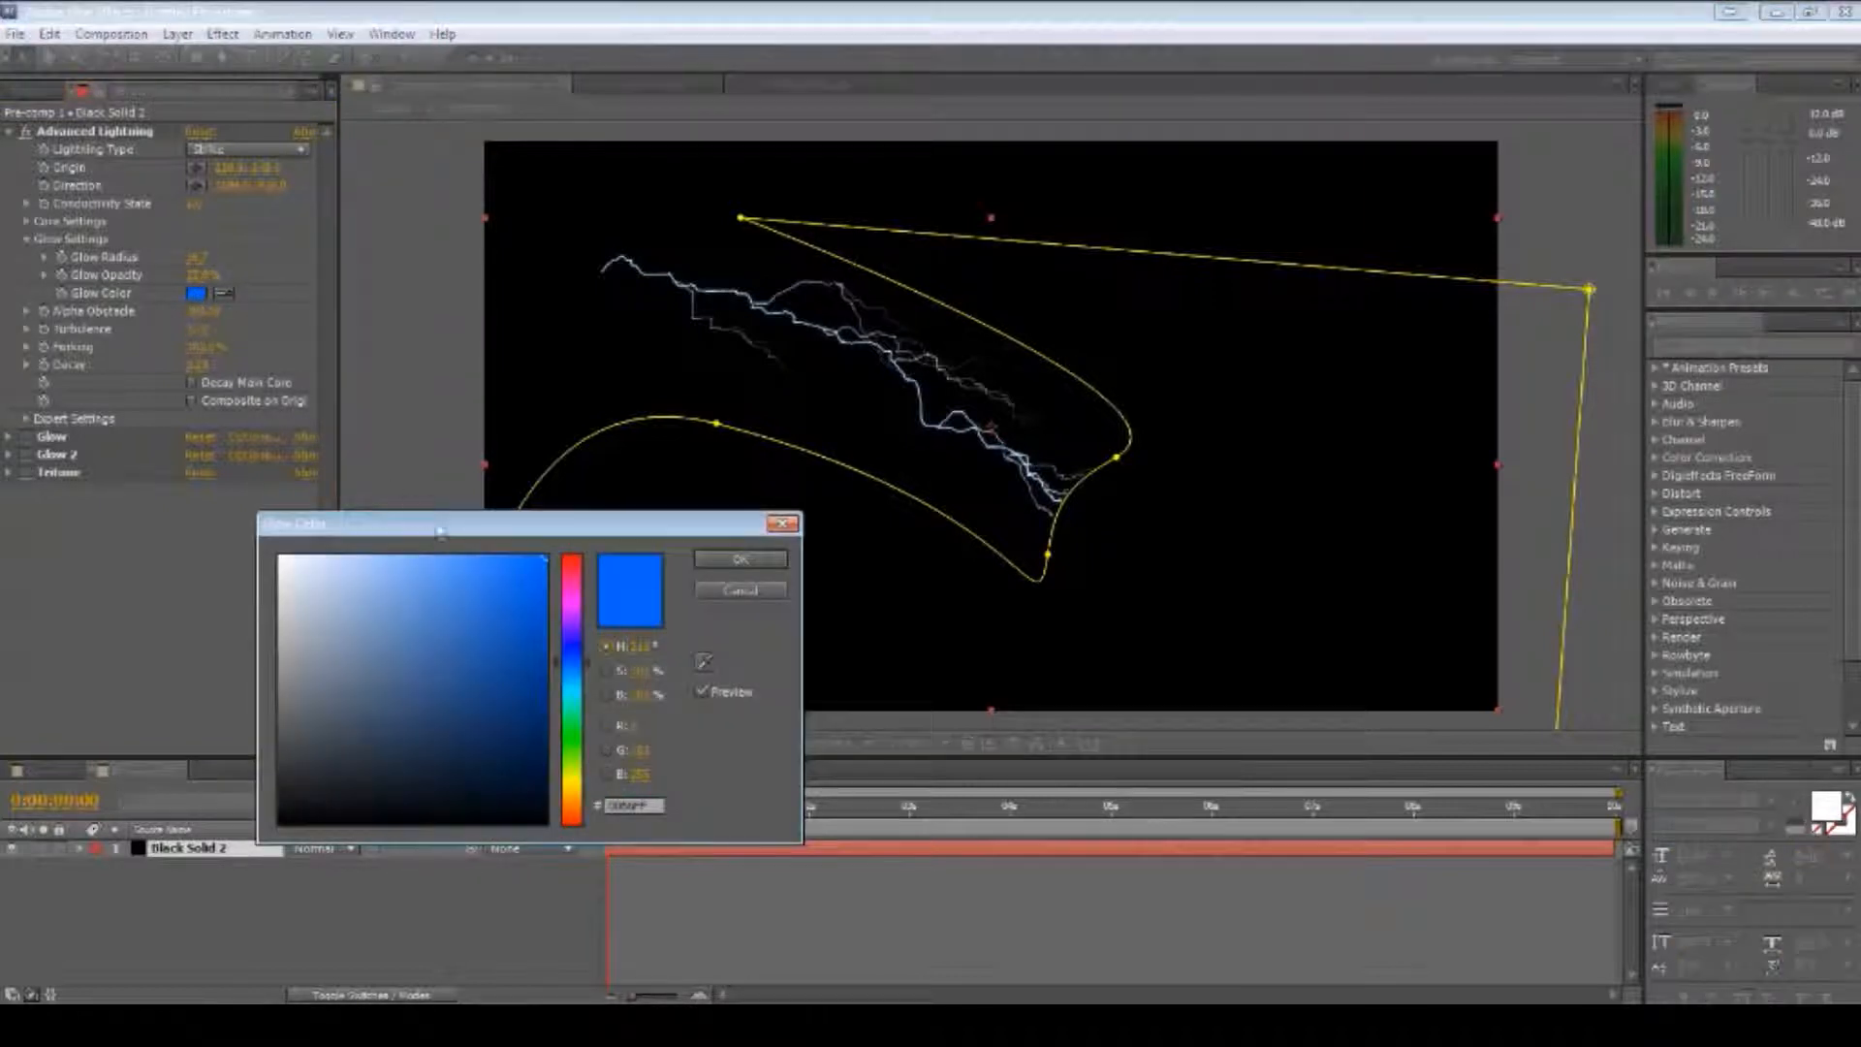
{"action": "left_click", "coordinate": [740, 554]}
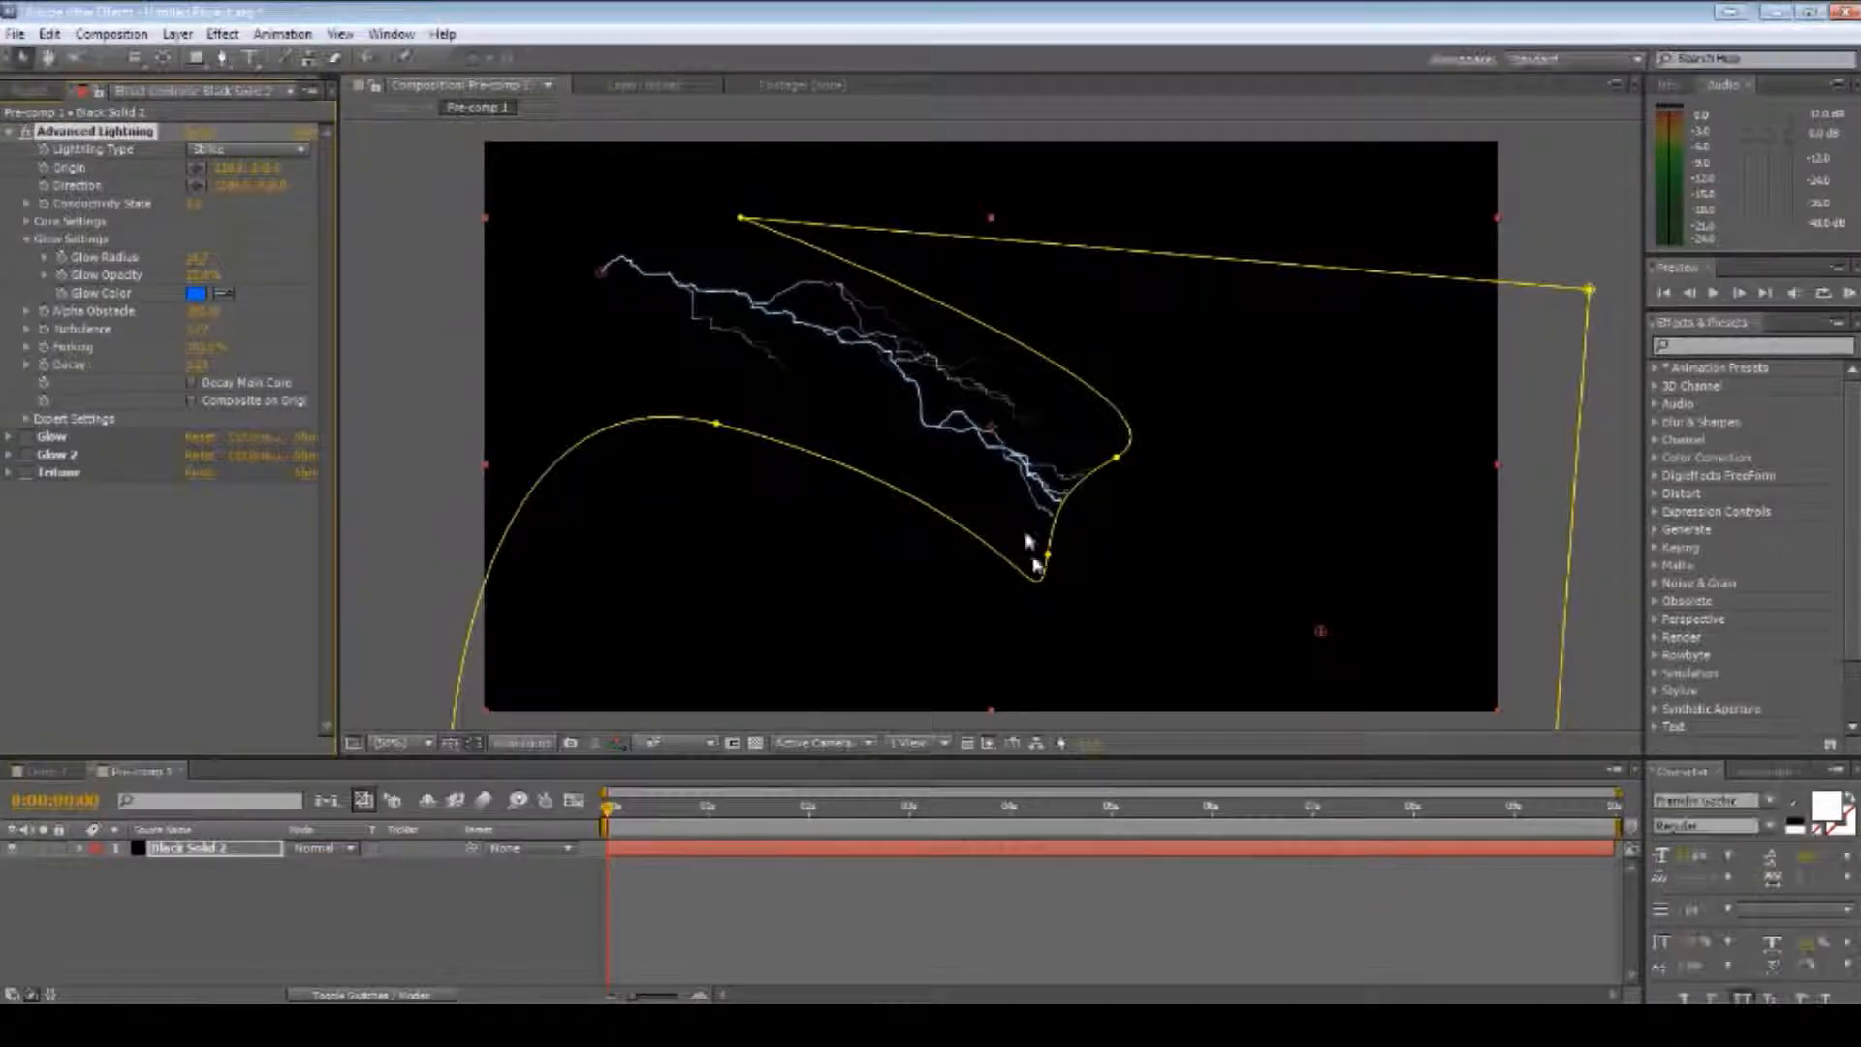
{"action": "left_click", "coordinate": [7, 132]}
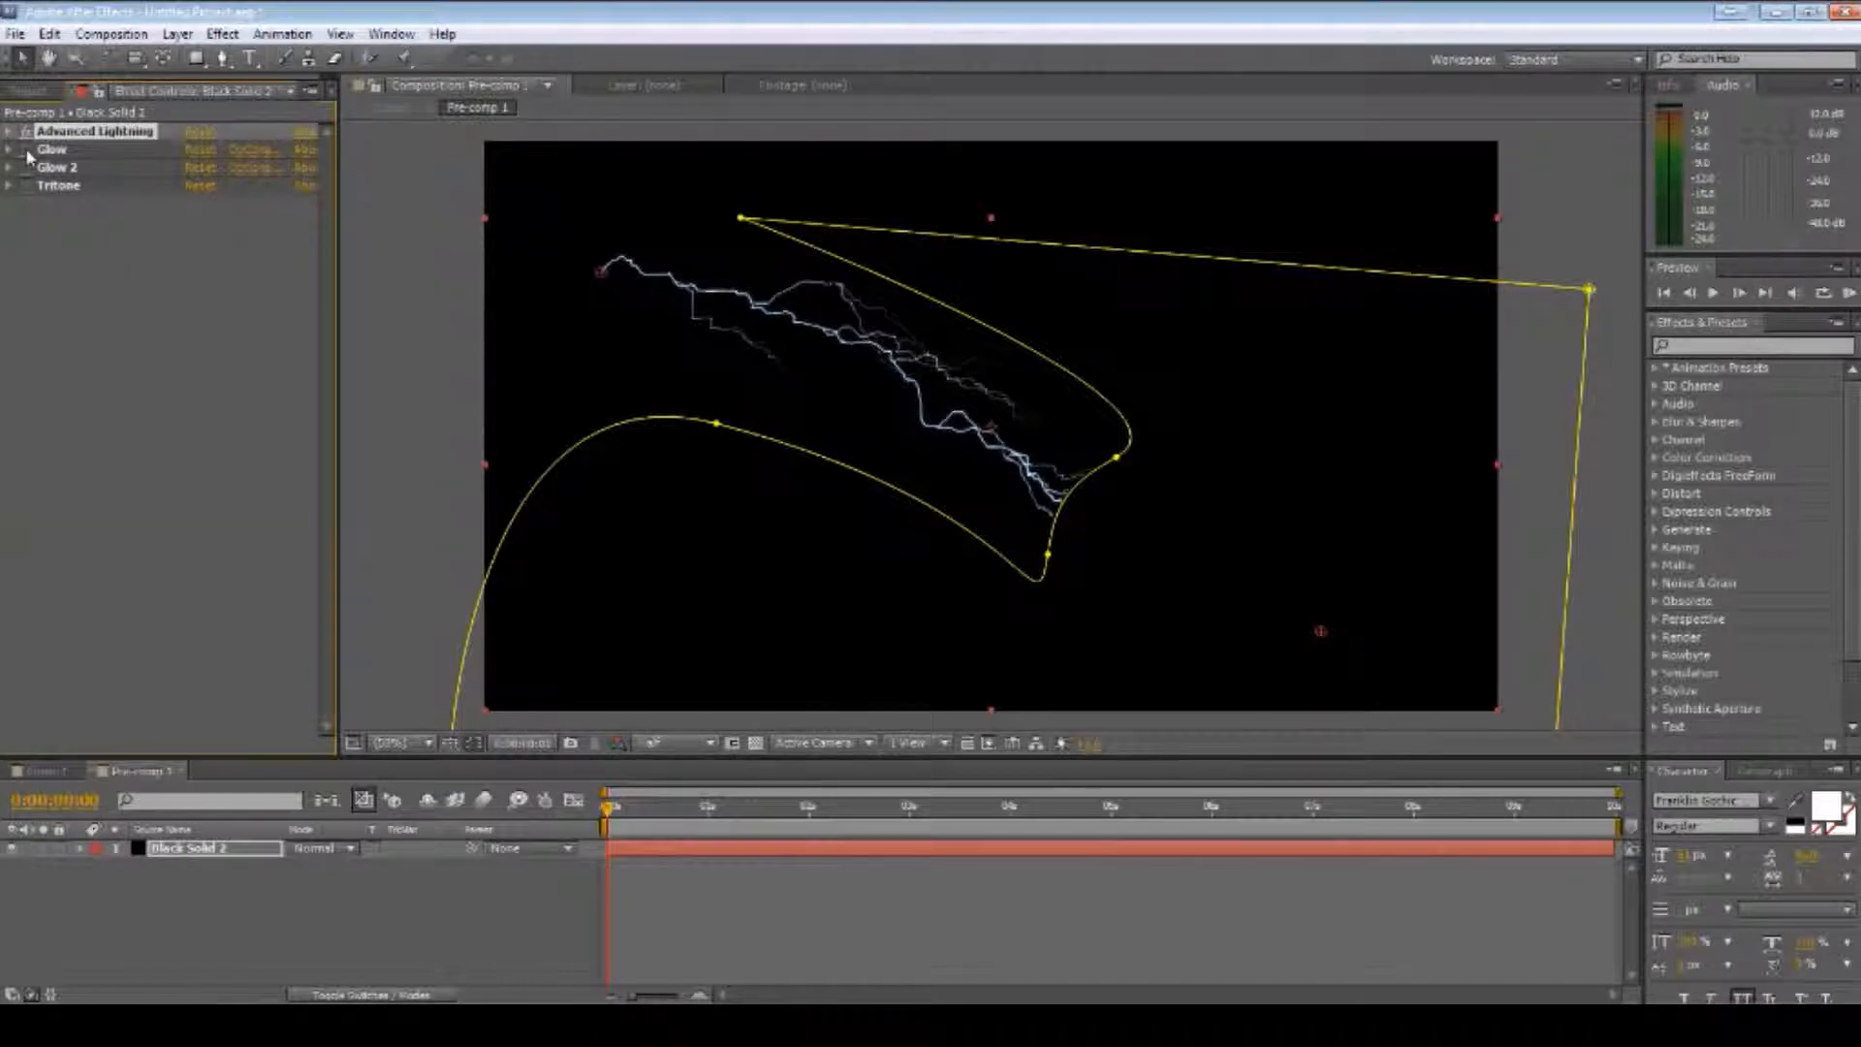
- Turn the first Glow effect back on and inspect its tight glow around the bolt up close
{"action": "key", "text": "period"}
{"action": "key", "text": "period"}
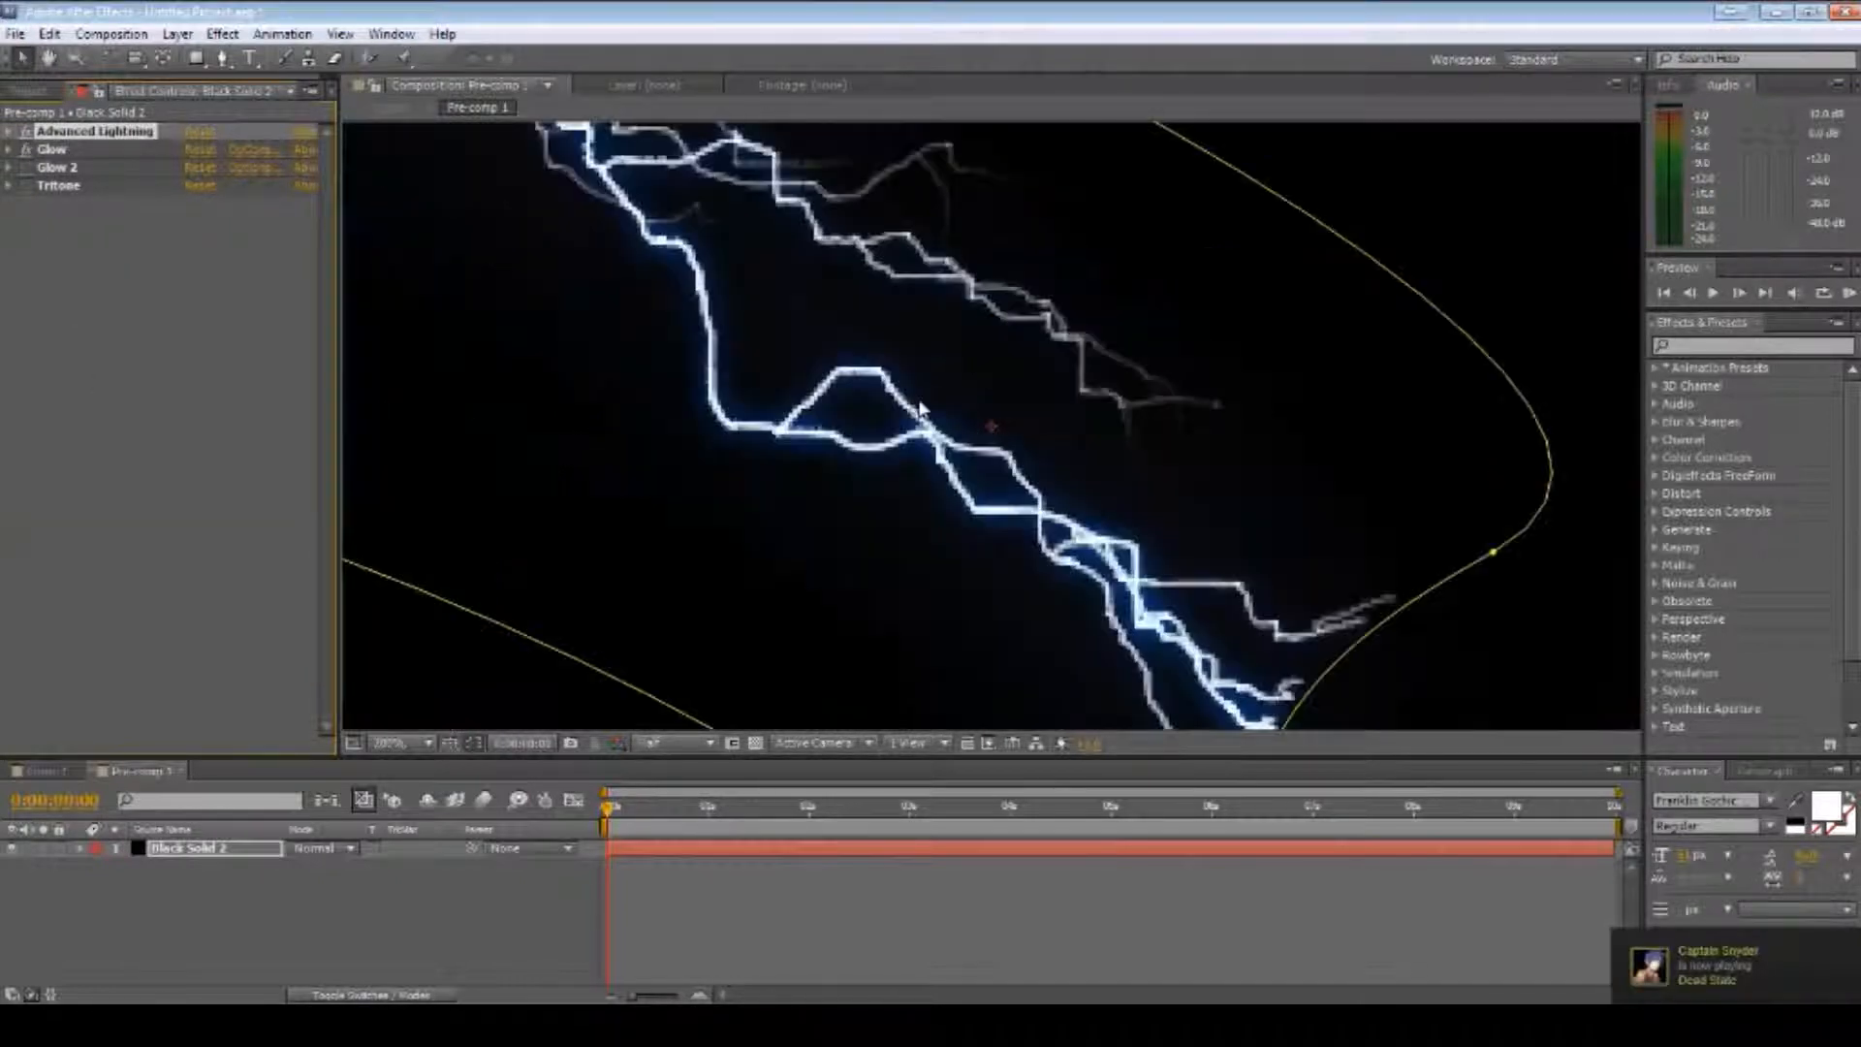
{"action": "key", "text": "period"}
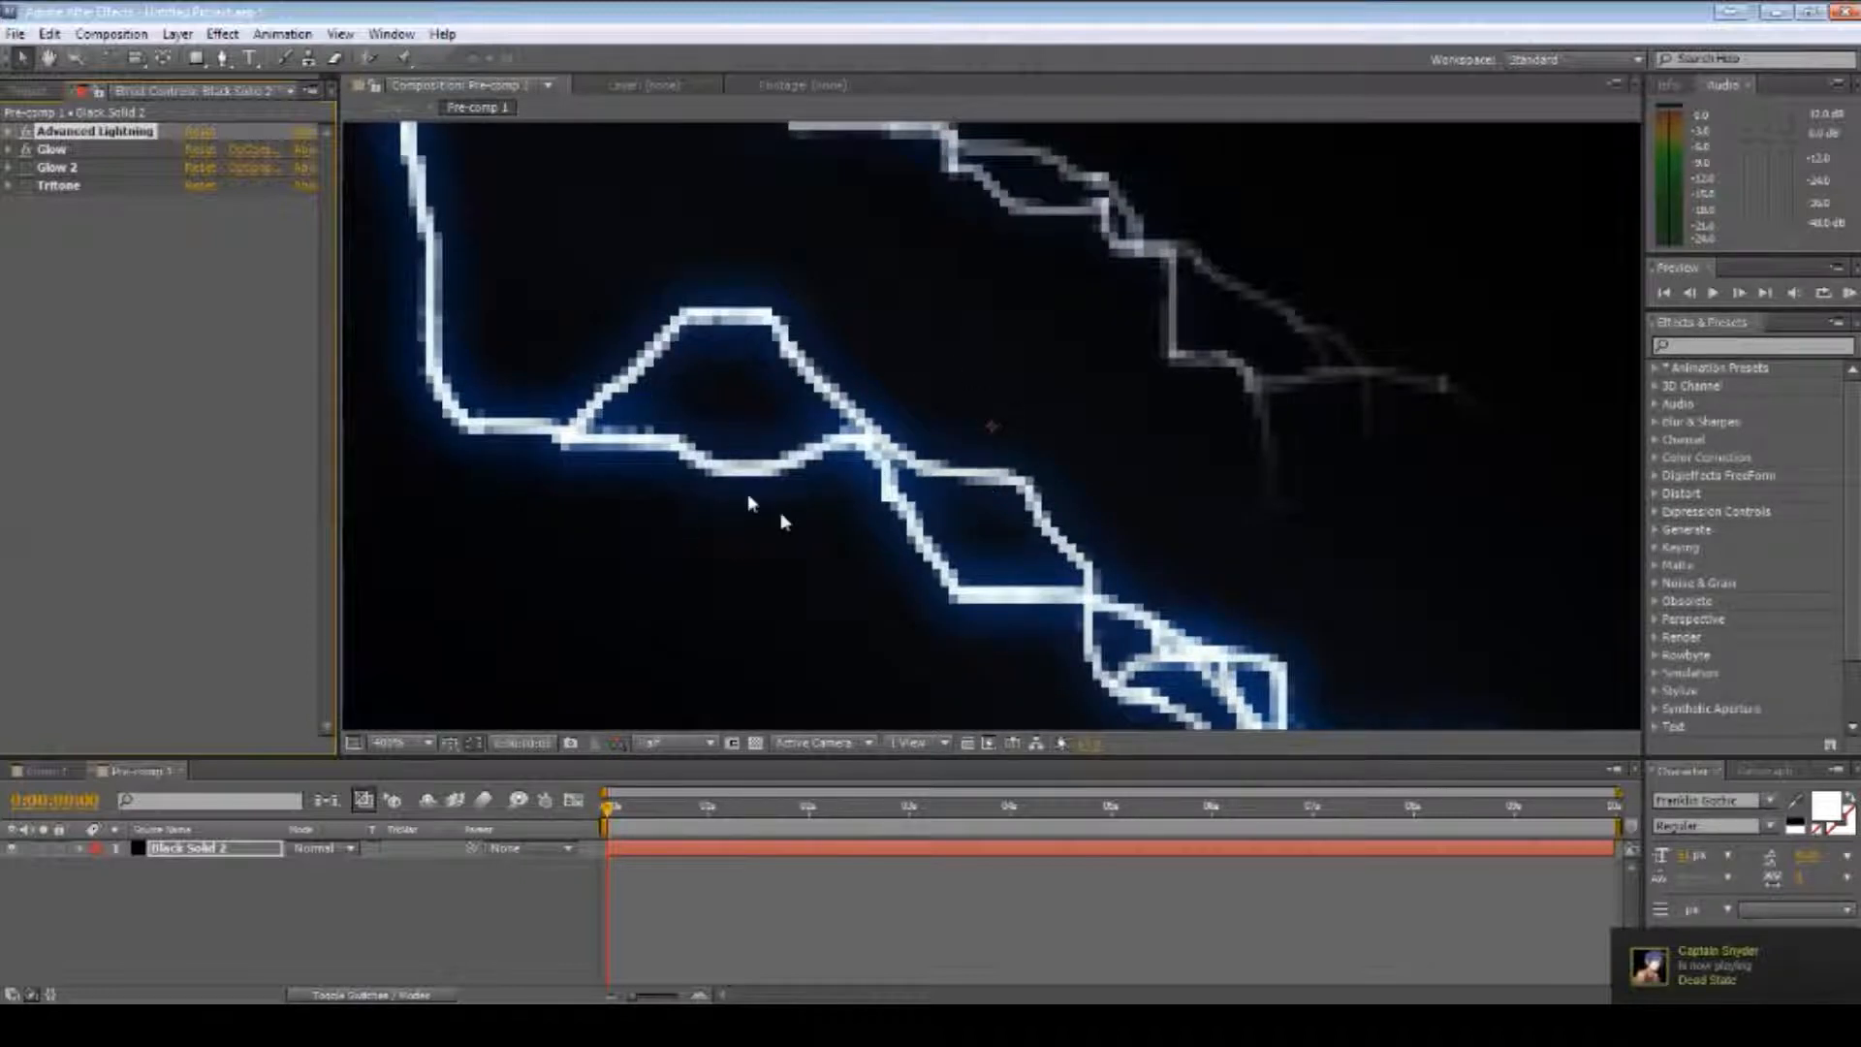
{"action": "key", "text": "comma"}
{"action": "key", "text": "comma"}
{"action": "key", "text": "comma"}
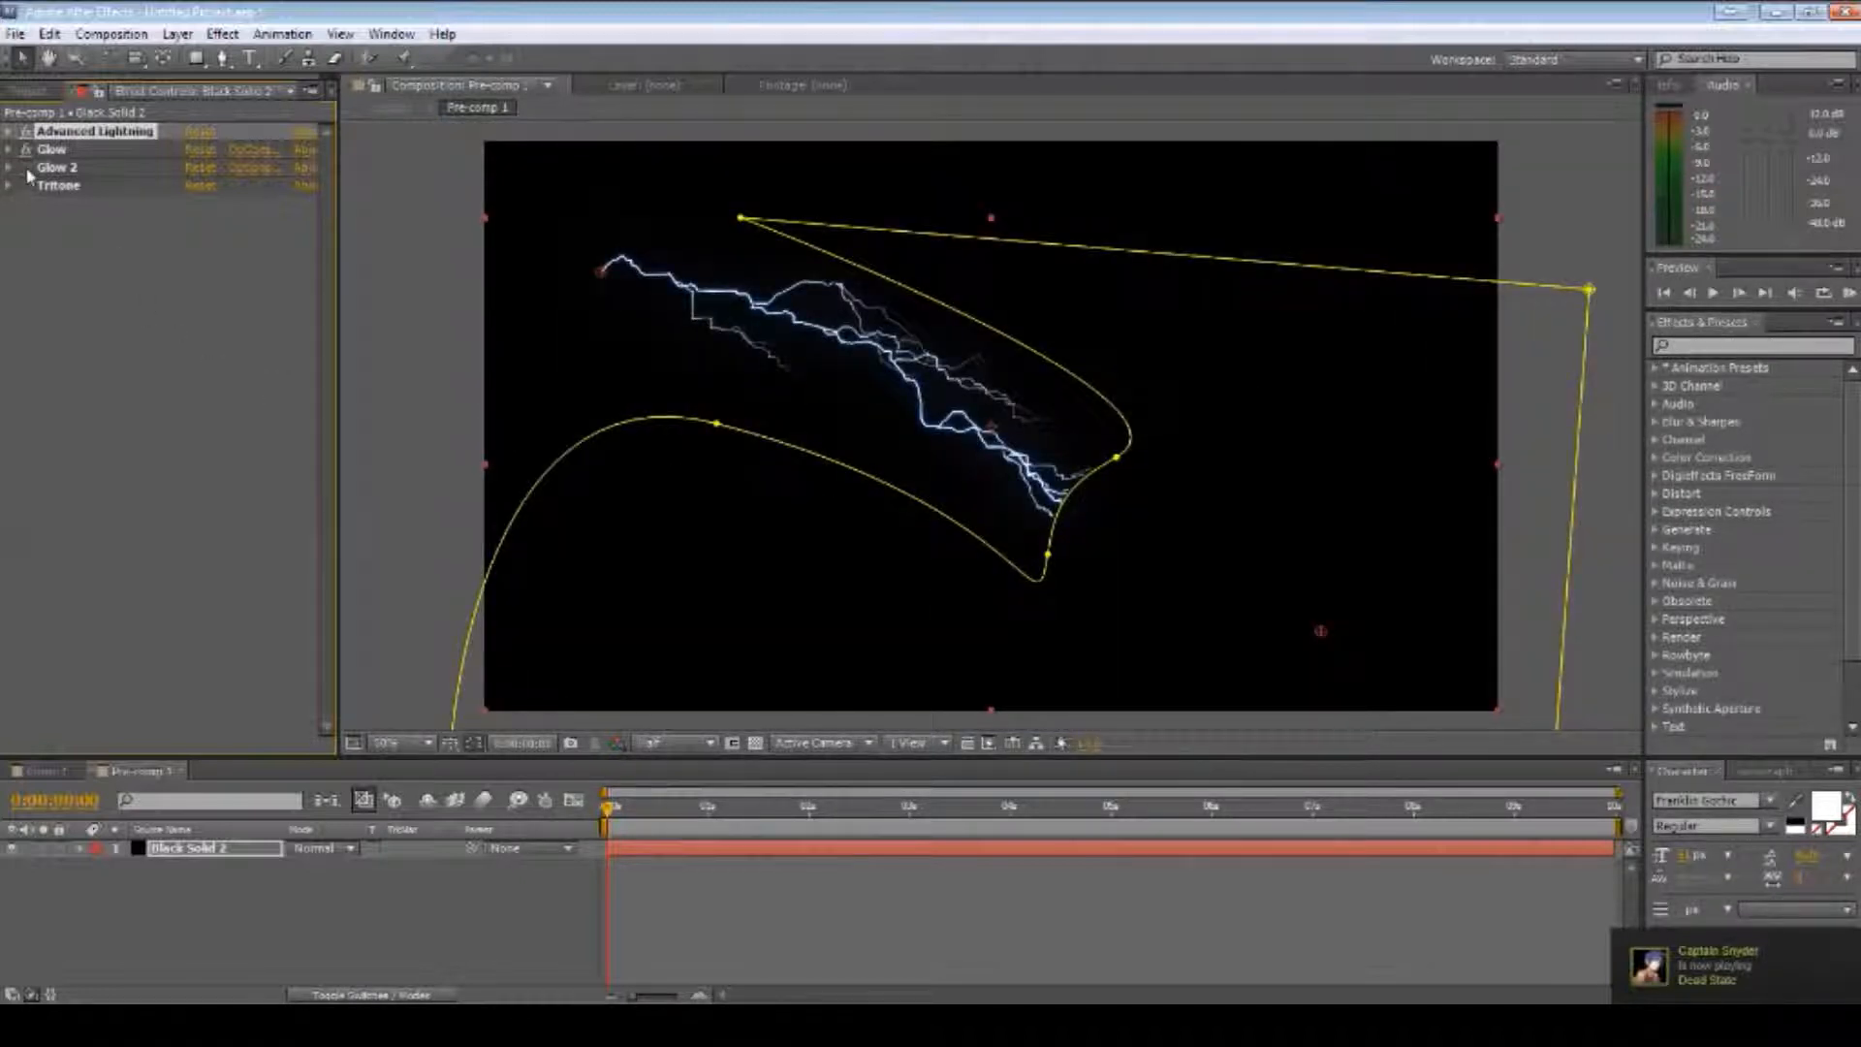
- Turn Glow 2 back on and inspect the wider glow around the bolt up close
{"action": "key", "text": "period"}
{"action": "key", "text": "period"}
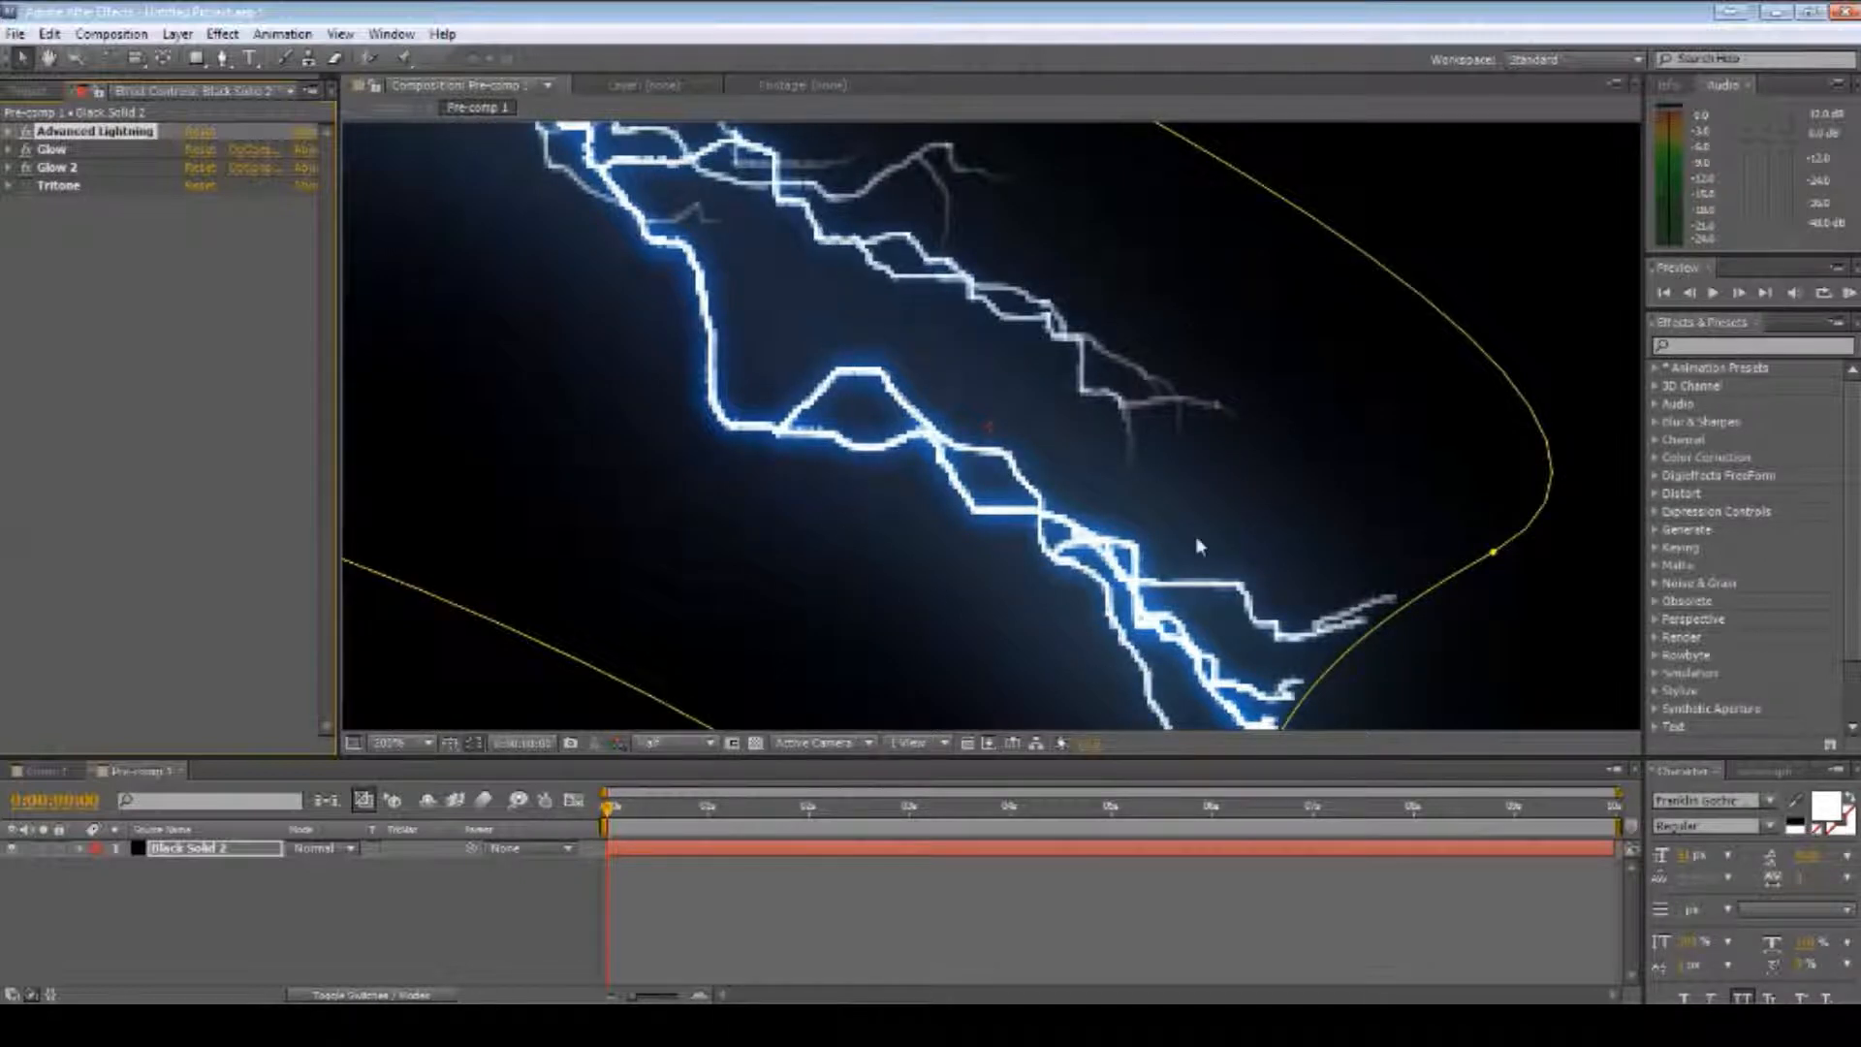
{"action": "key", "text": "comma"}
{"action": "key", "text": "comma"}
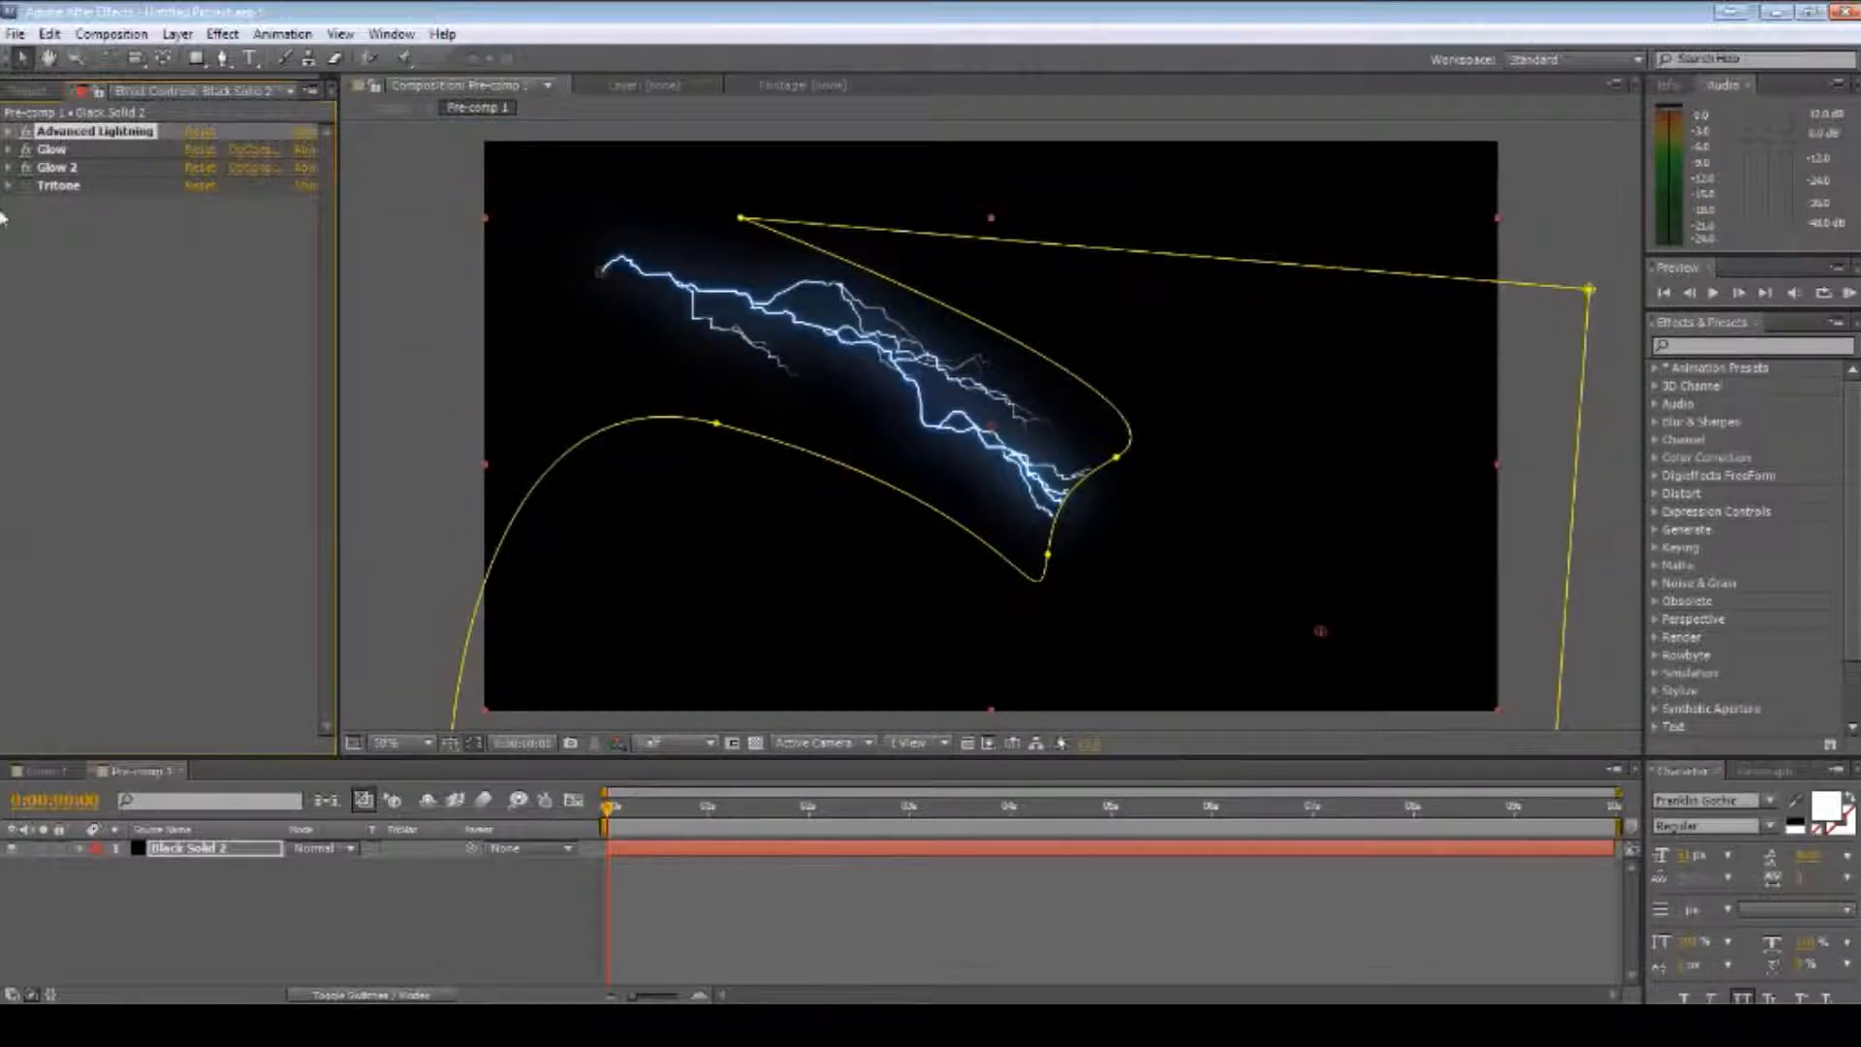
- Turn Tritone back on and inspect the bolt's coloring up close
{"action": "left_click", "coordinate": [27, 199]}
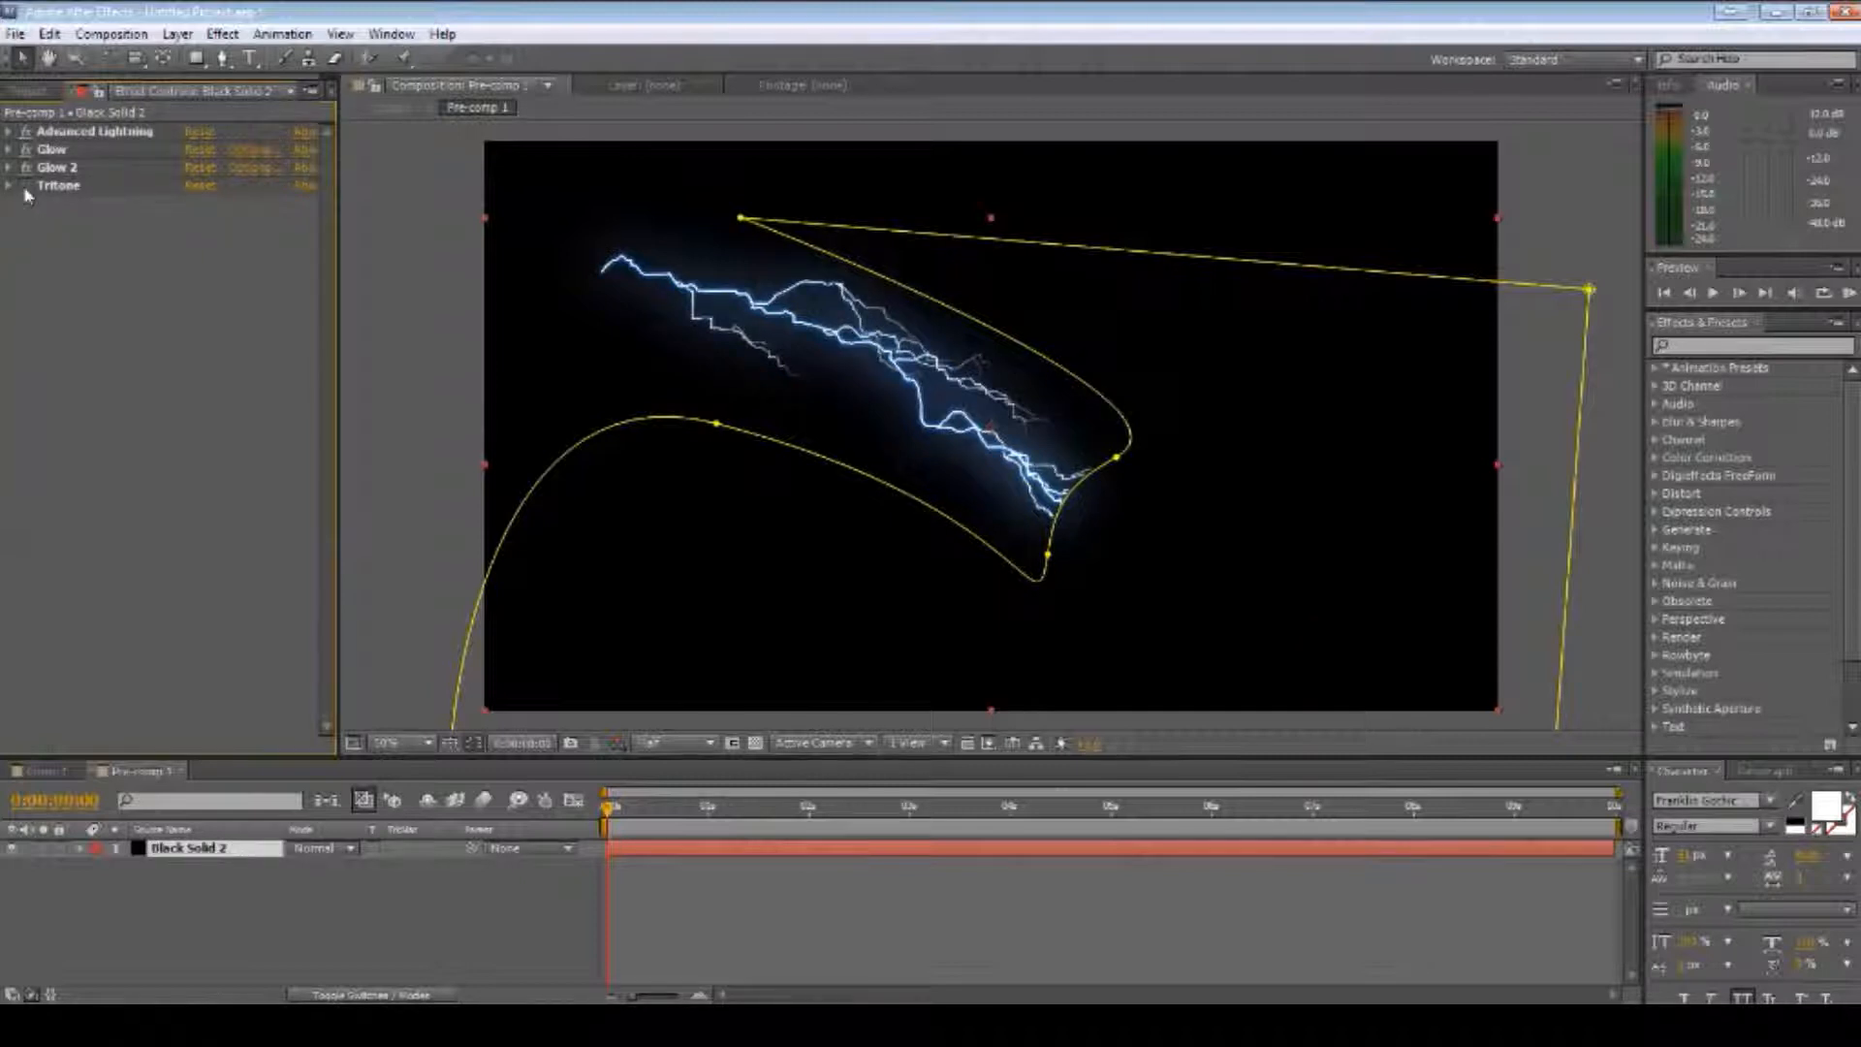
{"action": "key", "text": "period"}
{"action": "key", "text": "period"}
{"action": "key", "text": "period"}
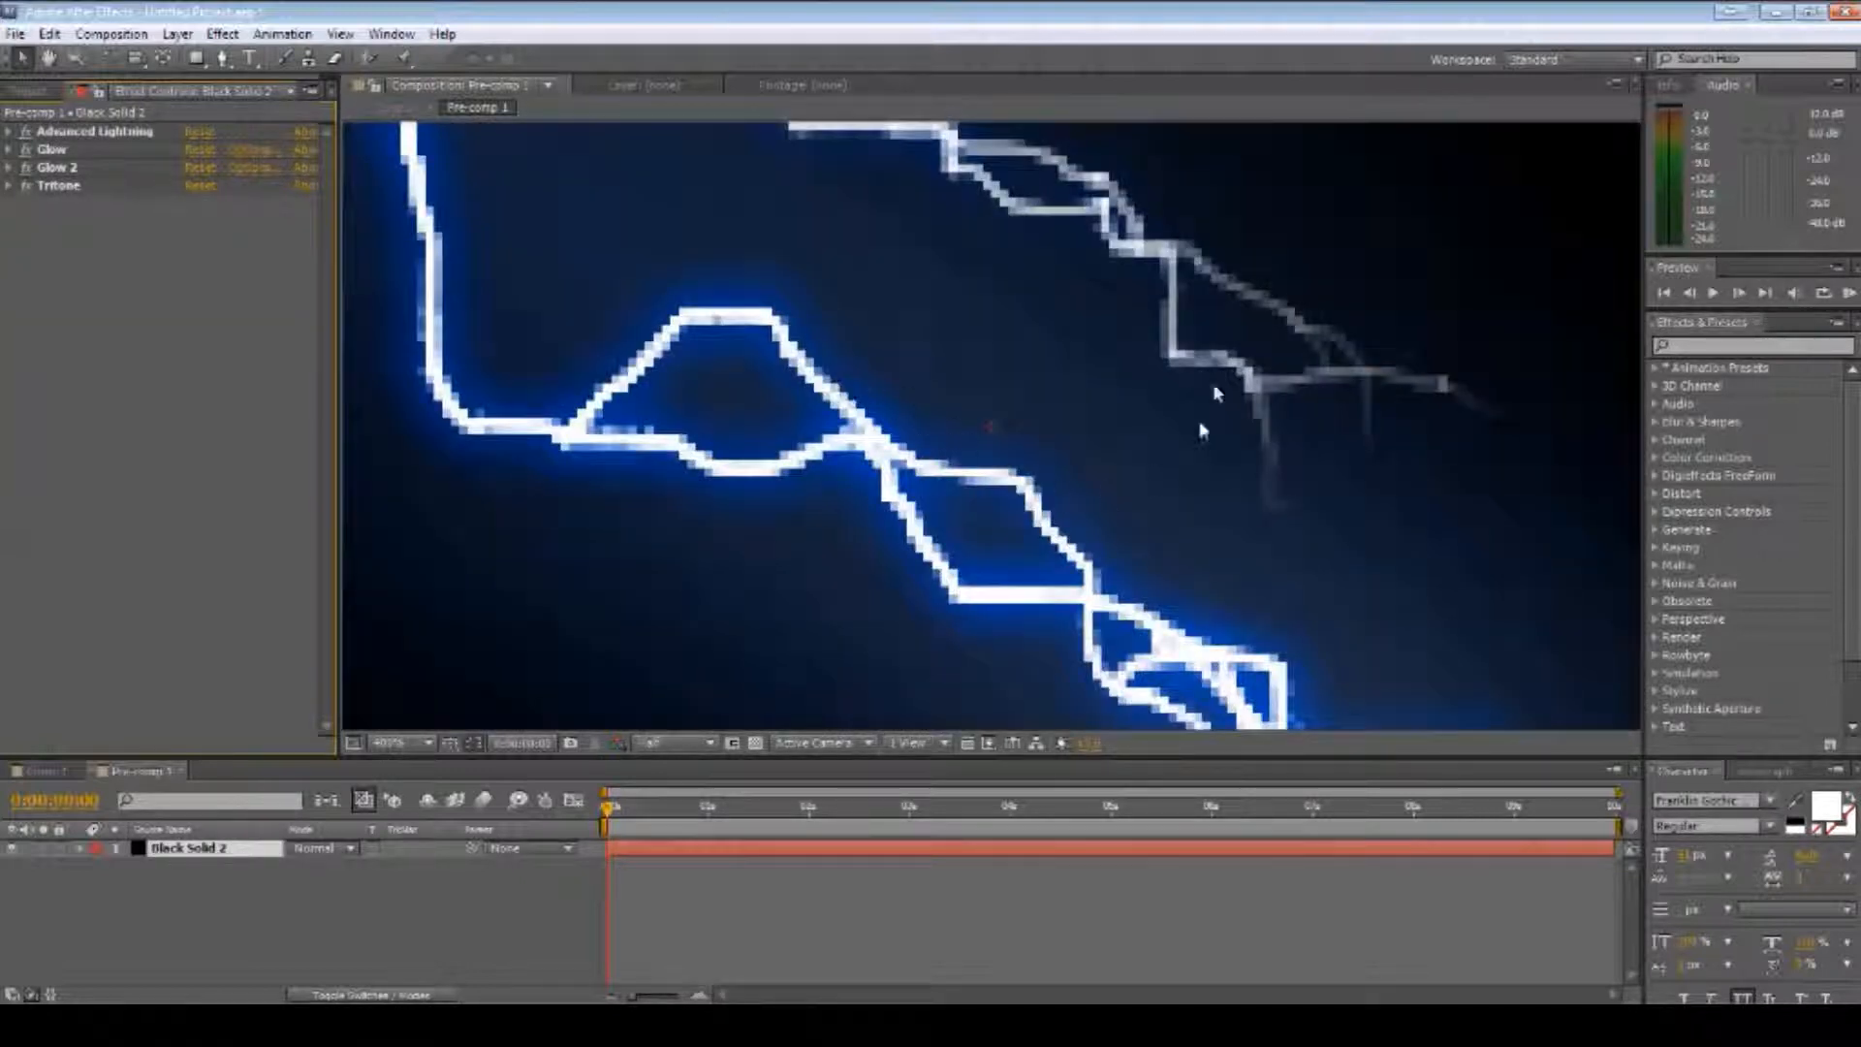
{"action": "key", "text": "comma"}
{"action": "key", "text": "comma"}
{"action": "key", "text": "comma"}
{"action": "key", "text": "comma"}
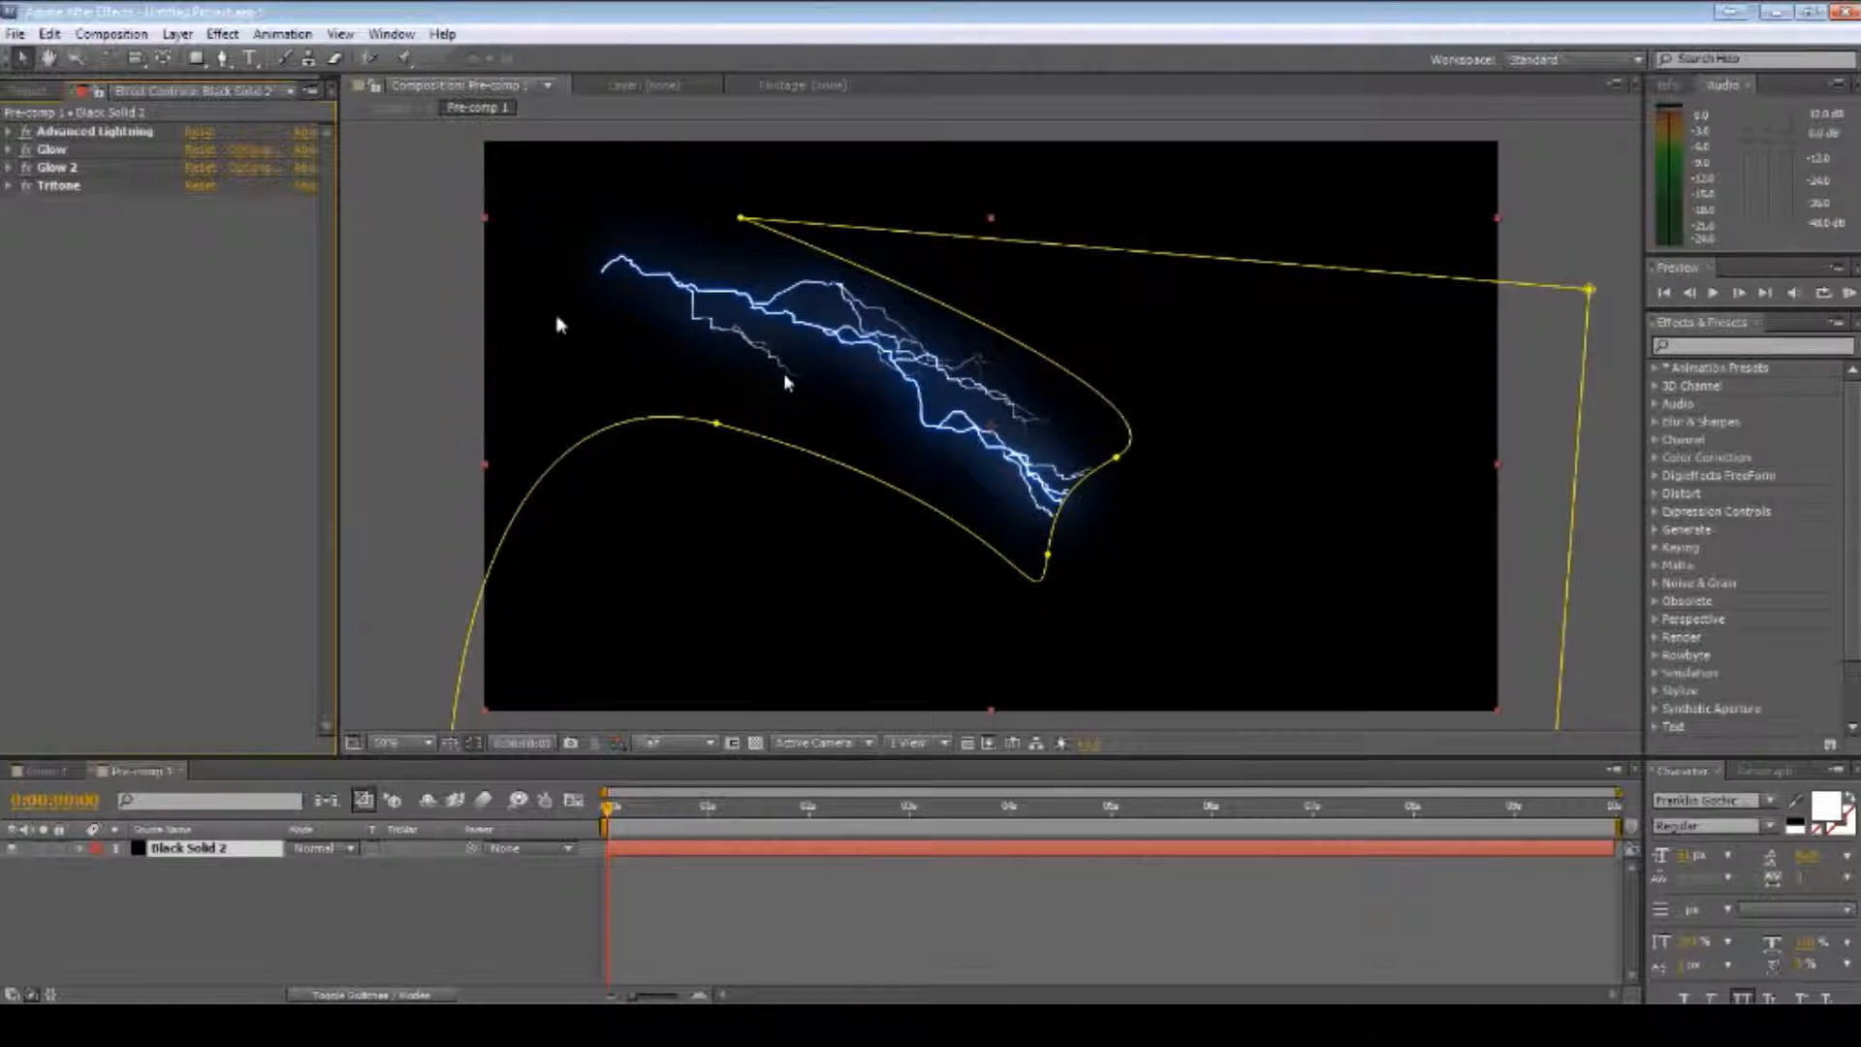
- Review the Tritone colors on Black Solid 2, plus the Curves effect on Pre-comp 1 in Comp 1
{"action": "left_click", "coordinate": [7, 187]}
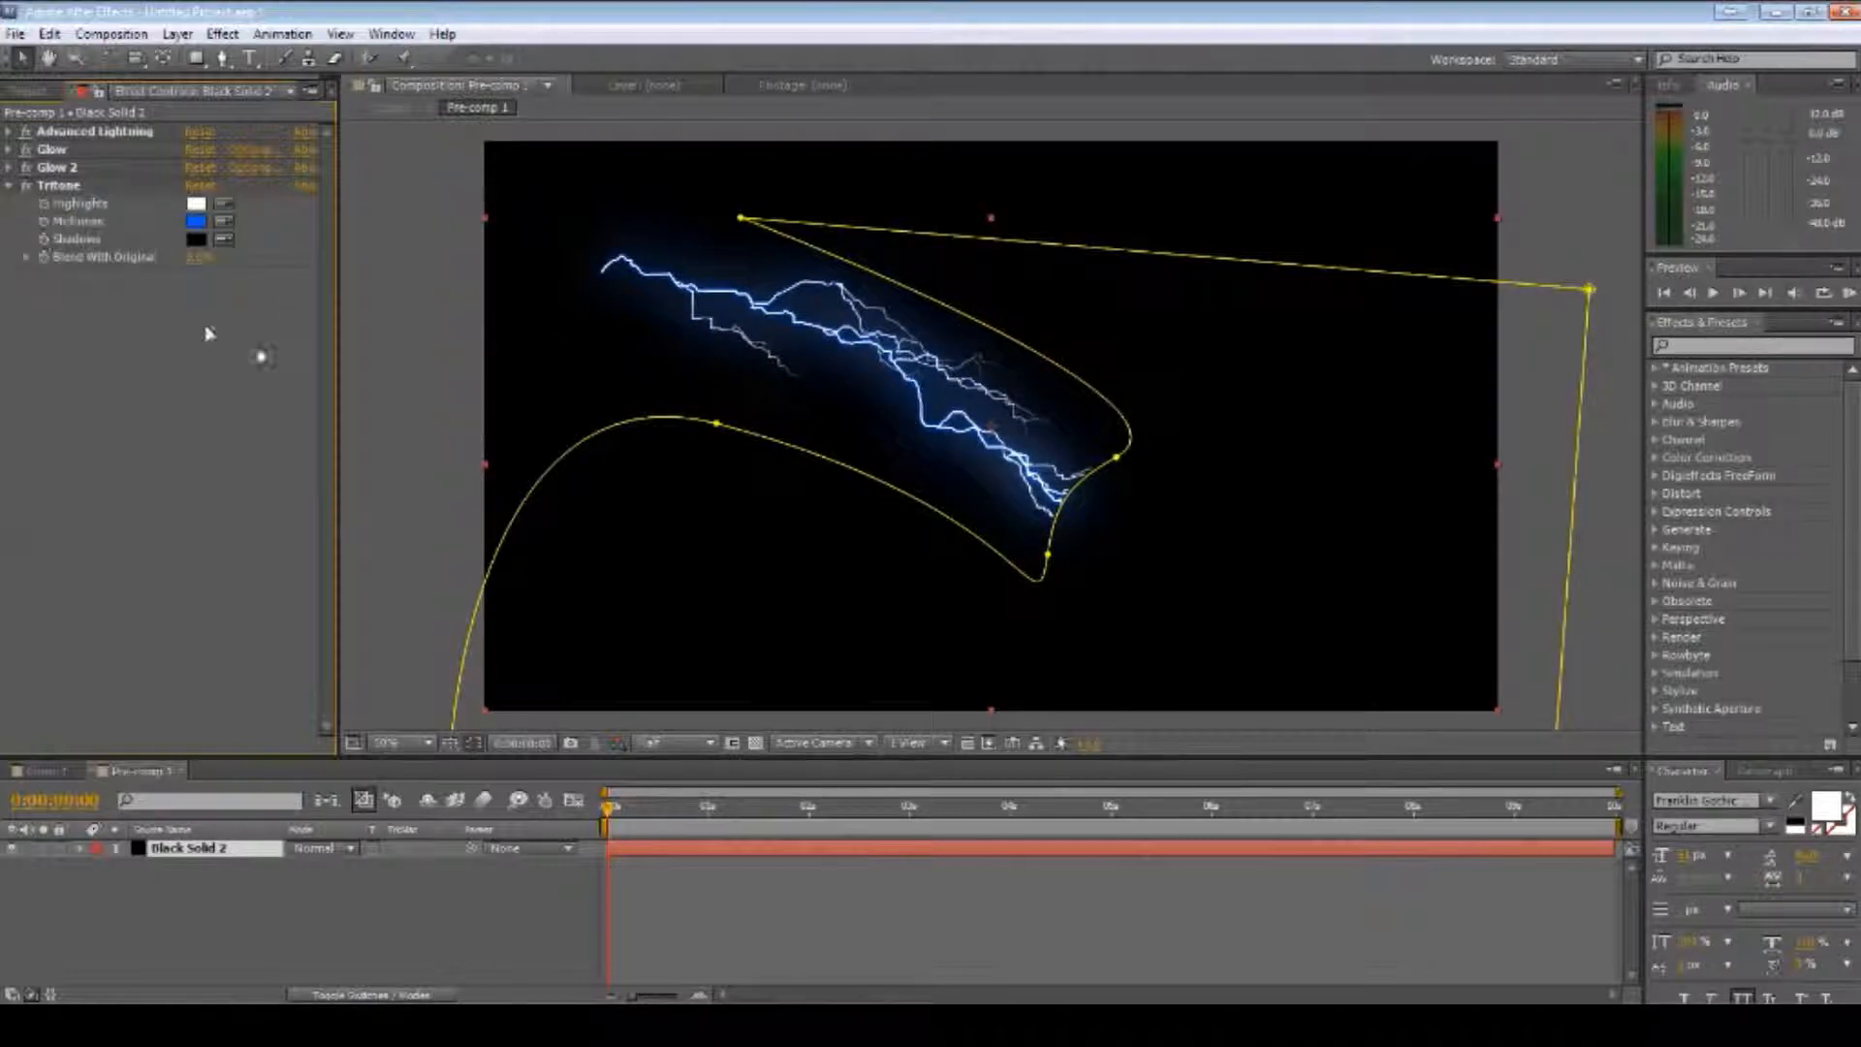
{"action": "left_click", "coordinate": [9, 188]}
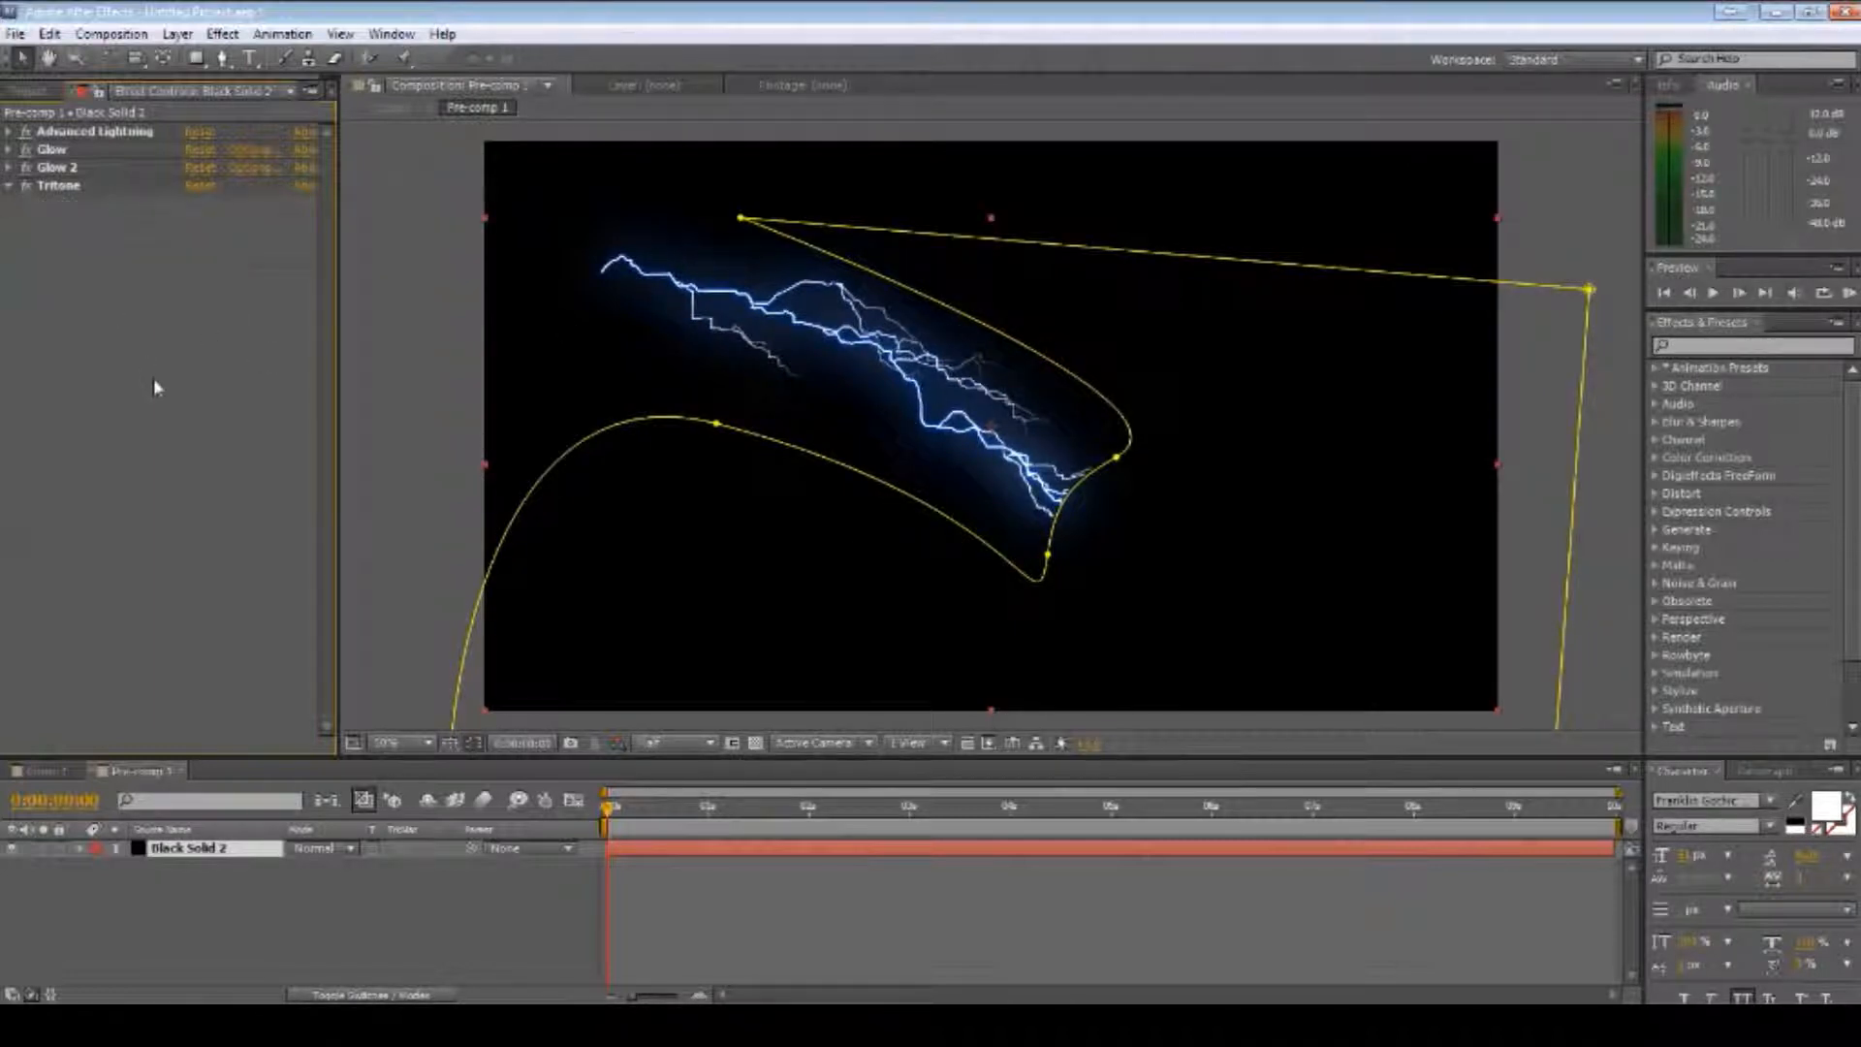
{"action": "left_click", "coordinate": [43, 771]}
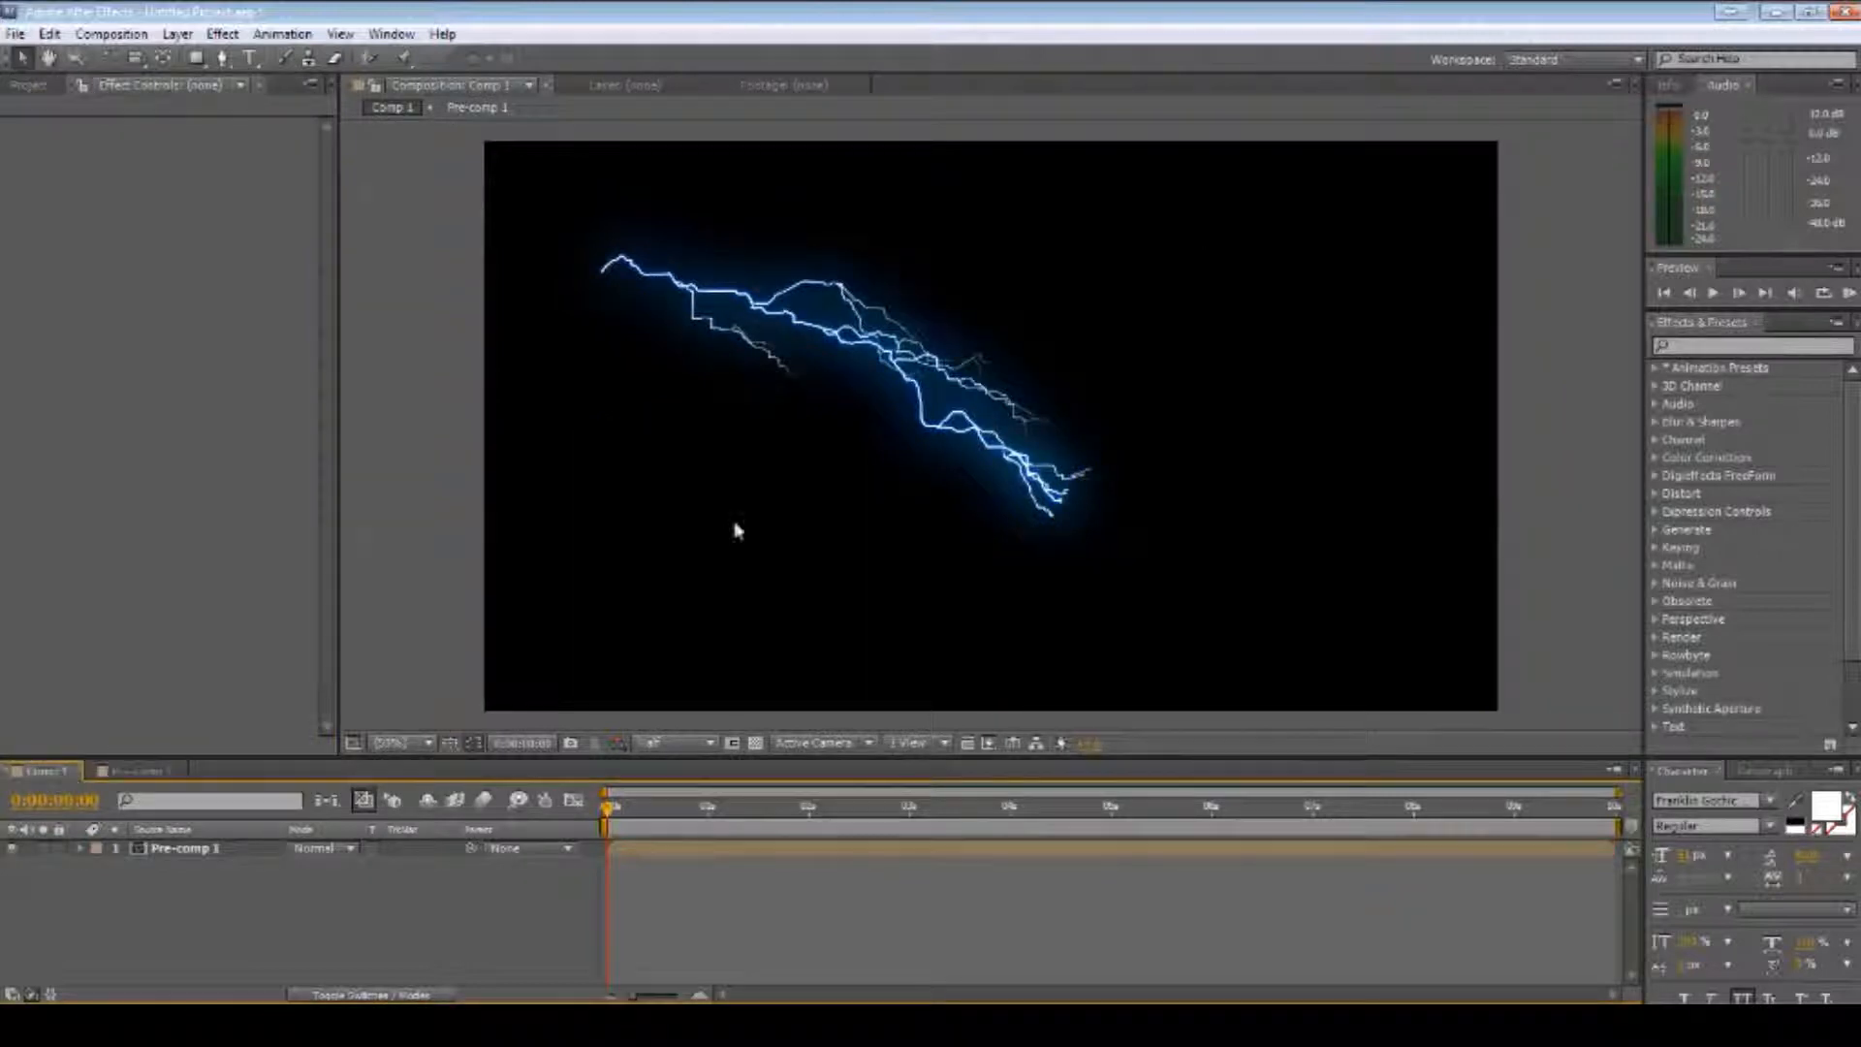
{"action": "left_click", "coordinate": [165, 846]}
{"action": "left_click", "coordinate": [180, 830]}
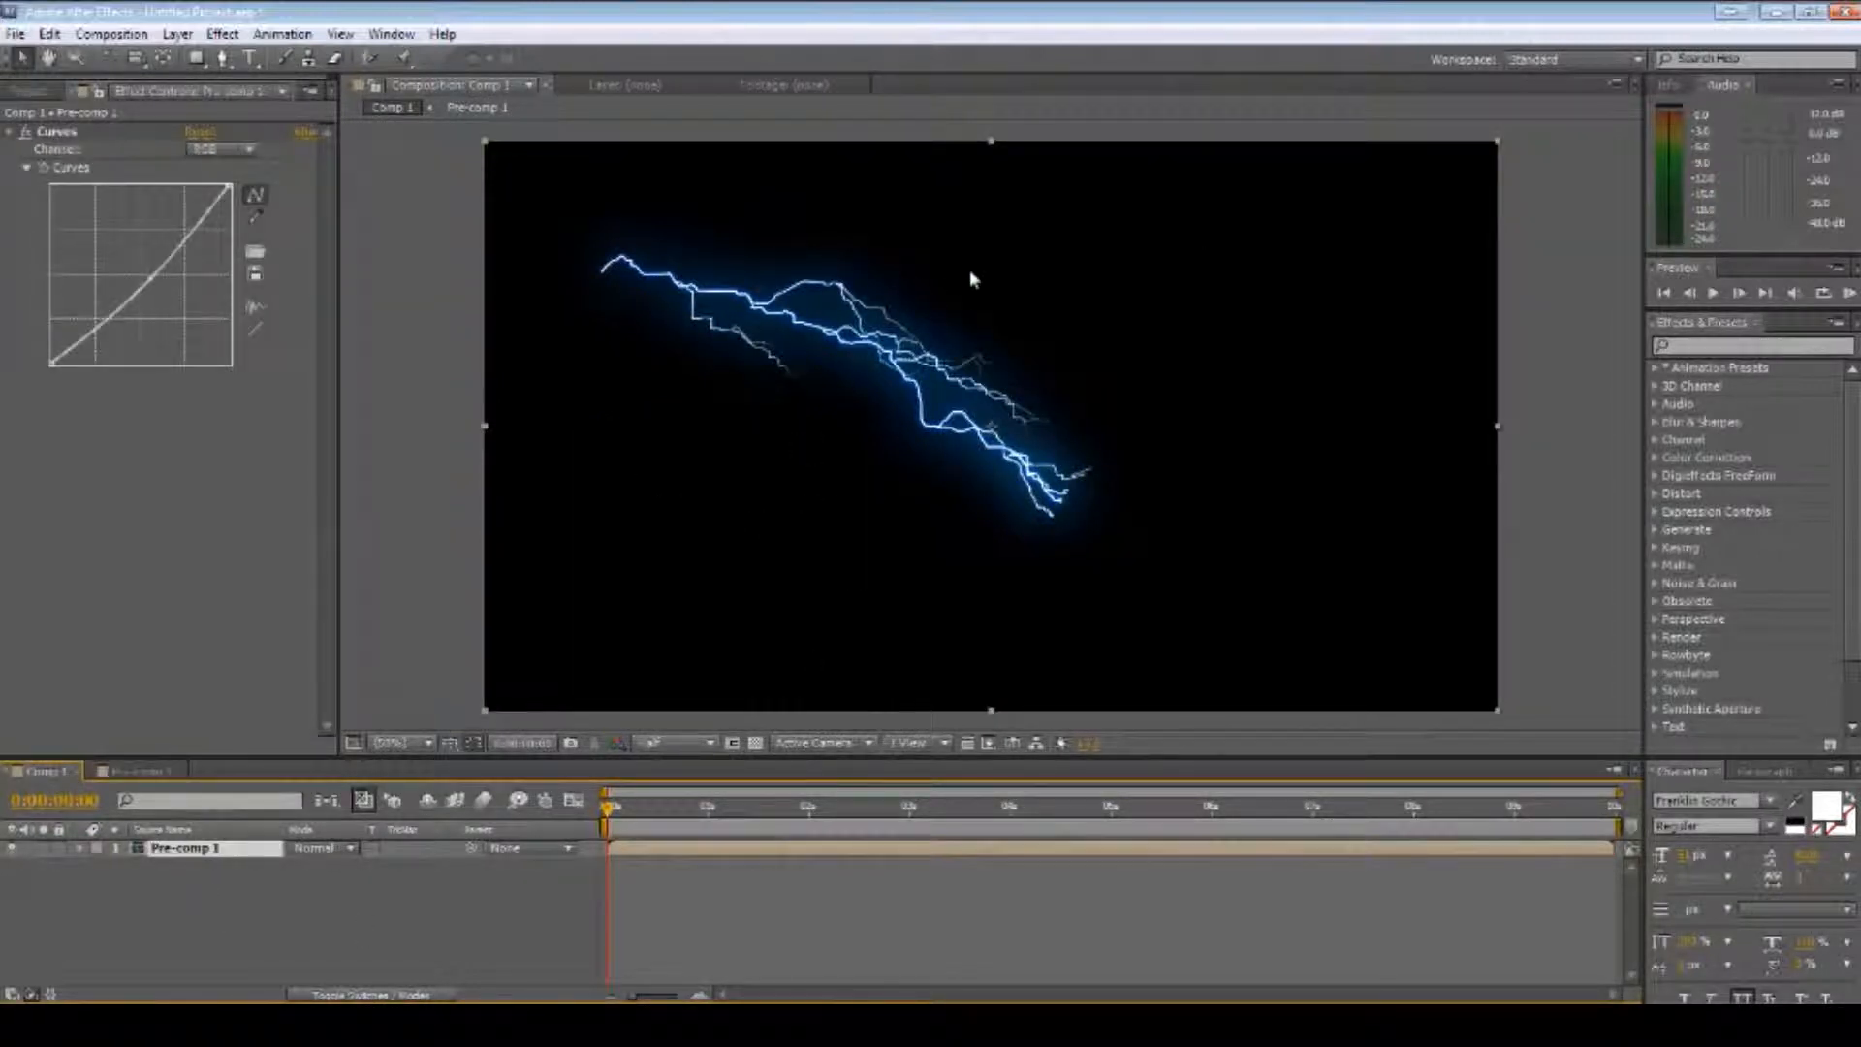
{"action": "left_click", "coordinate": [233, 940]}
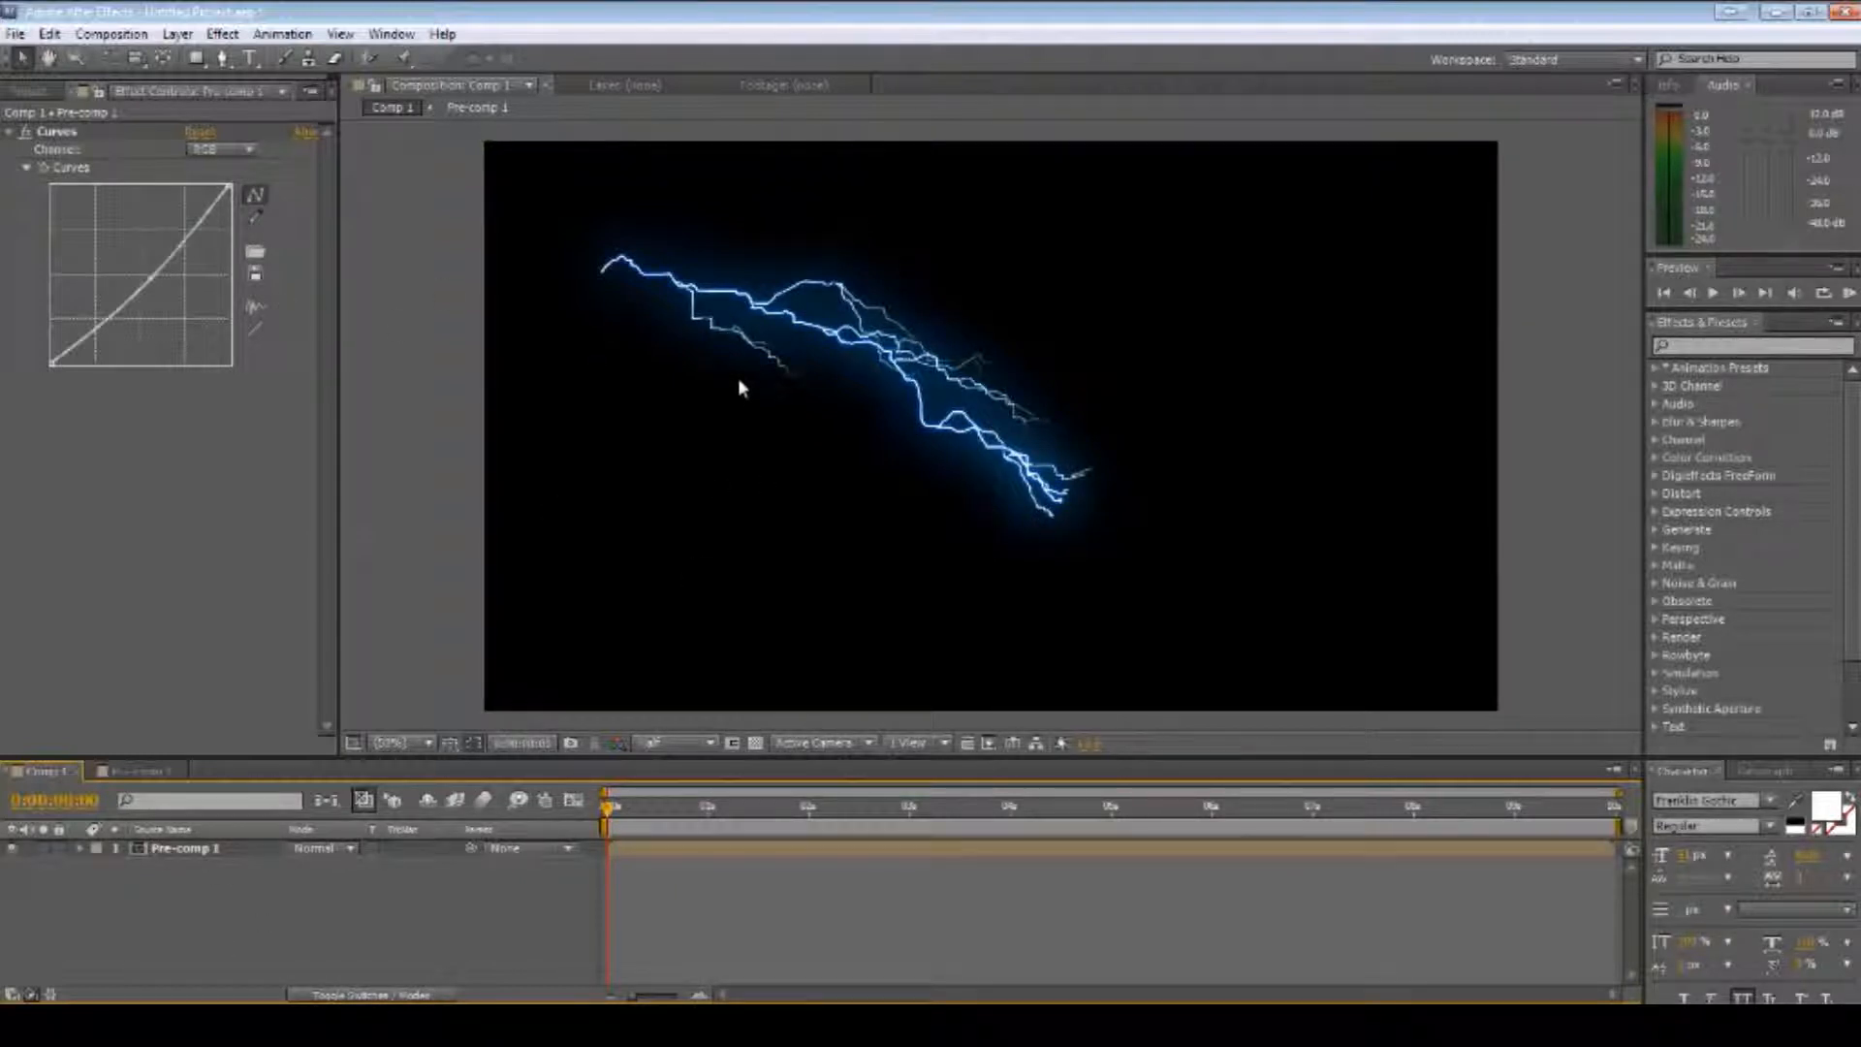
- Compare the uncorrected lightning in Pre-comp 1 with the Curves-corrected version in Comp 1, ending in Pre-comp 1
{"action": "left_click", "coordinate": [136, 771]}
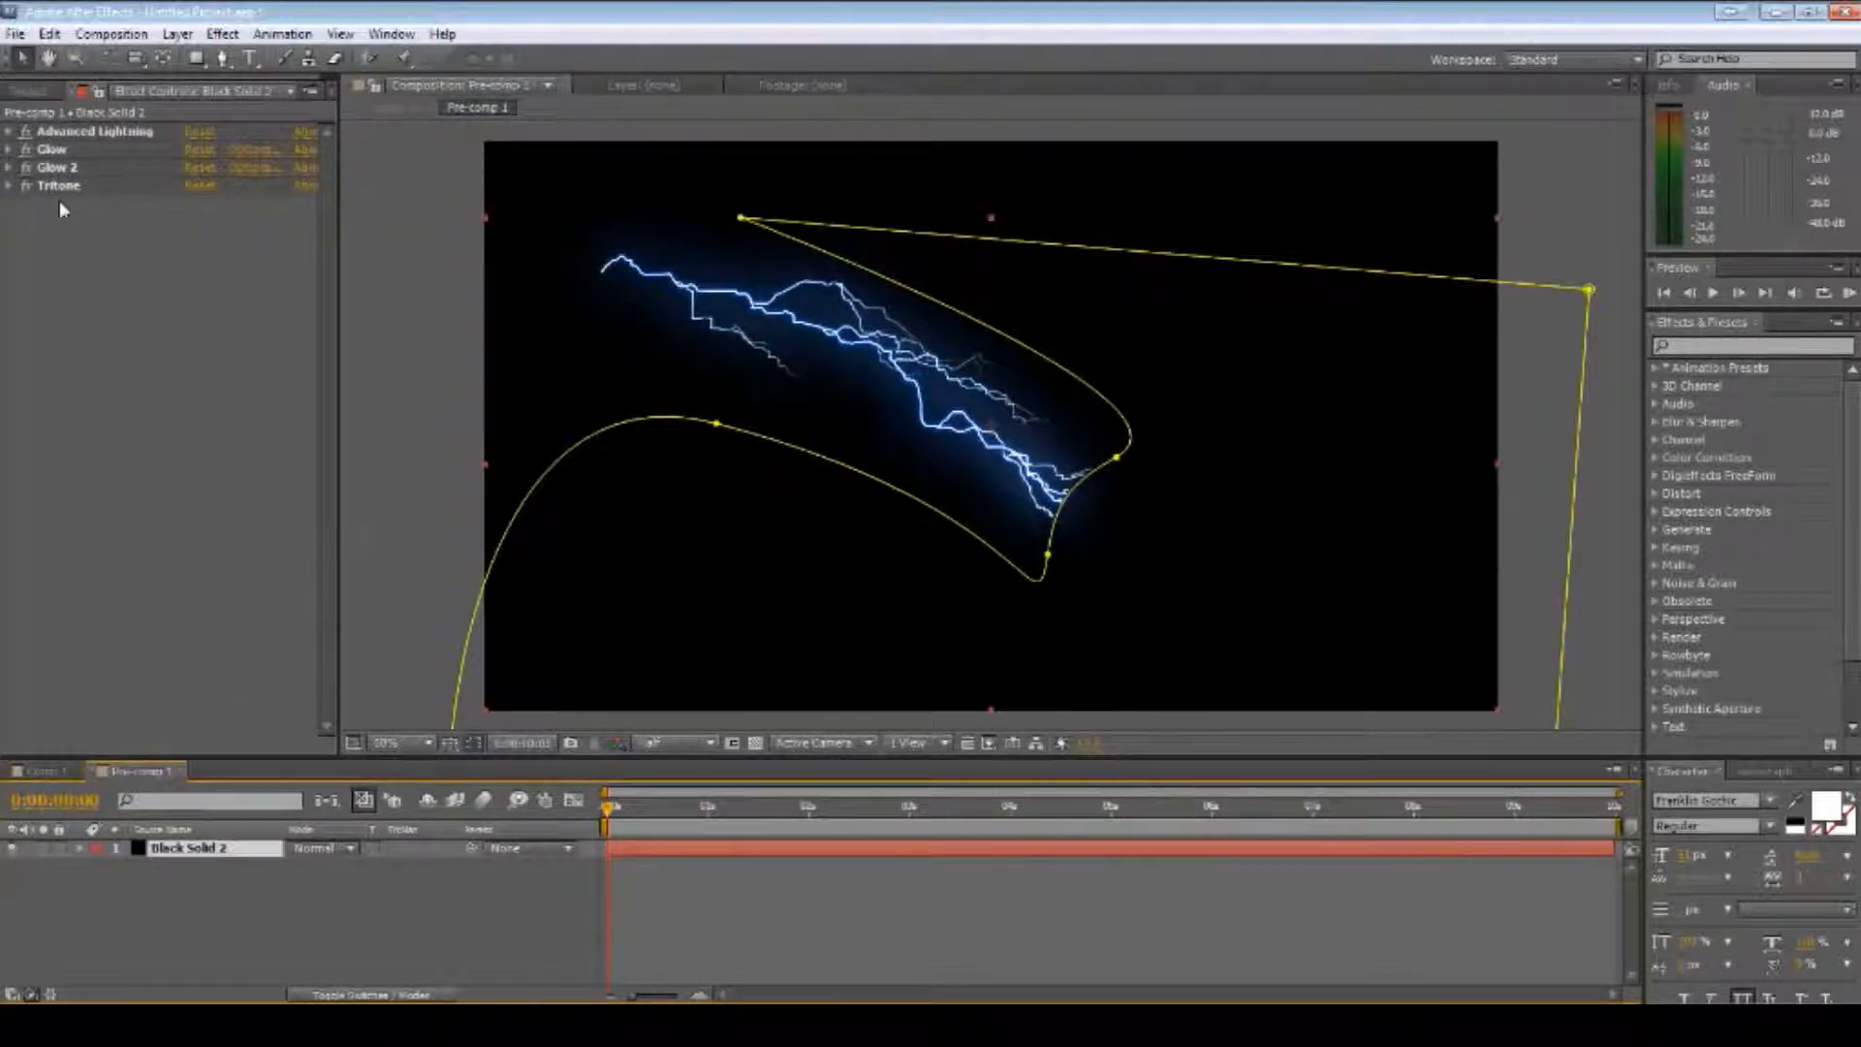
{"action": "left_click", "coordinate": [41, 772]}
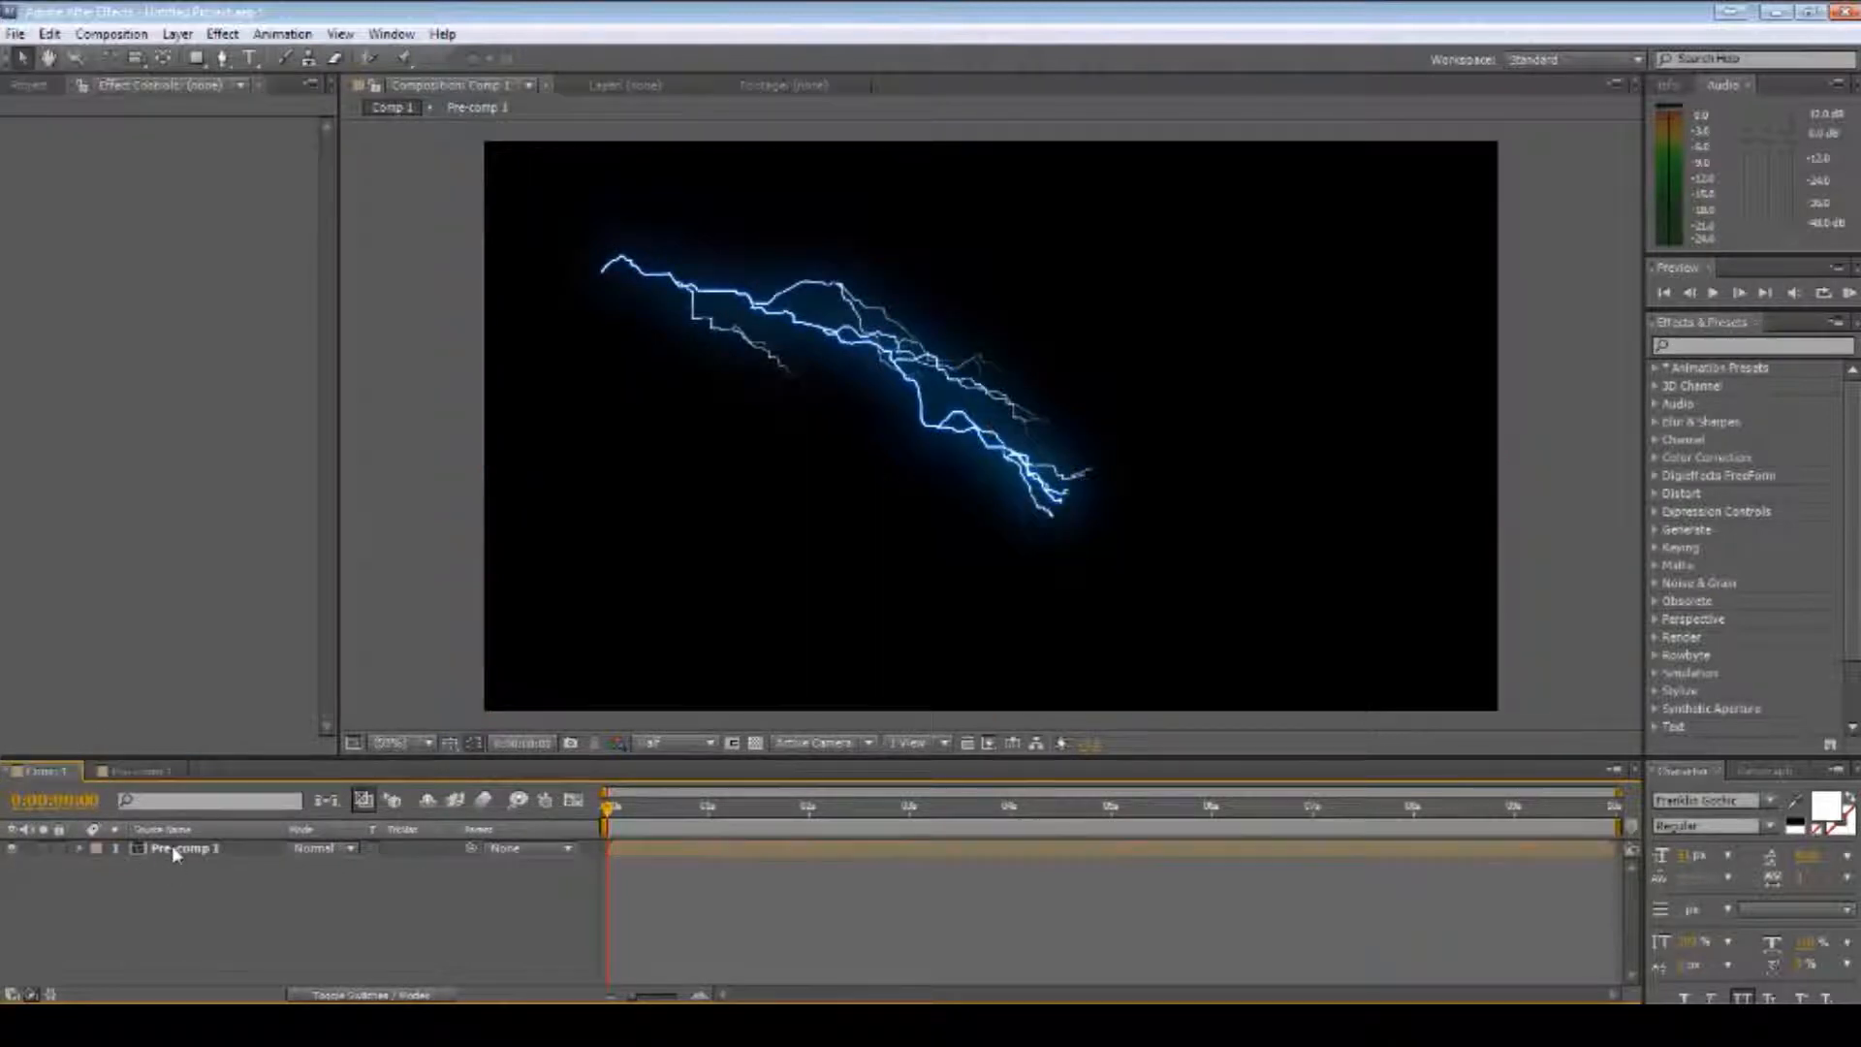
{"action": "left_click", "coordinate": [175, 849]}
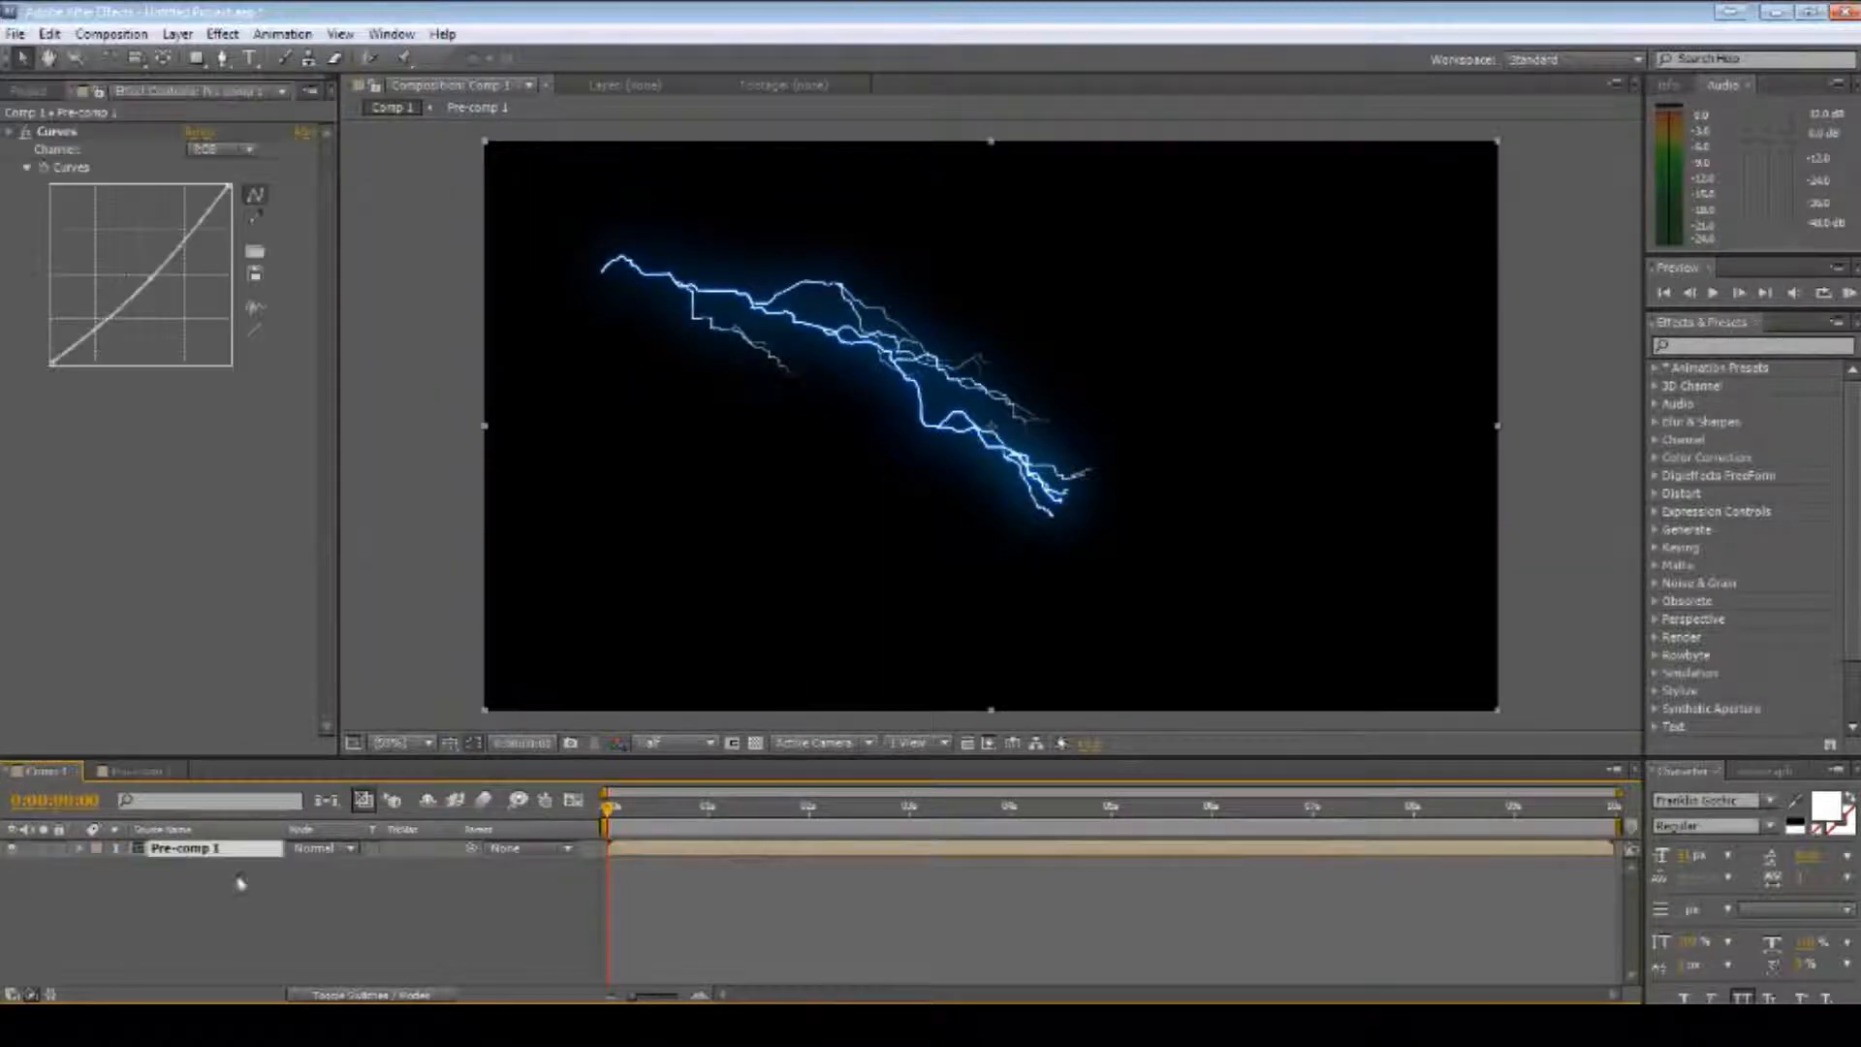
{"action": "left_click", "coordinate": [152, 775]}
{"action": "left_click", "coordinate": [184, 872]}
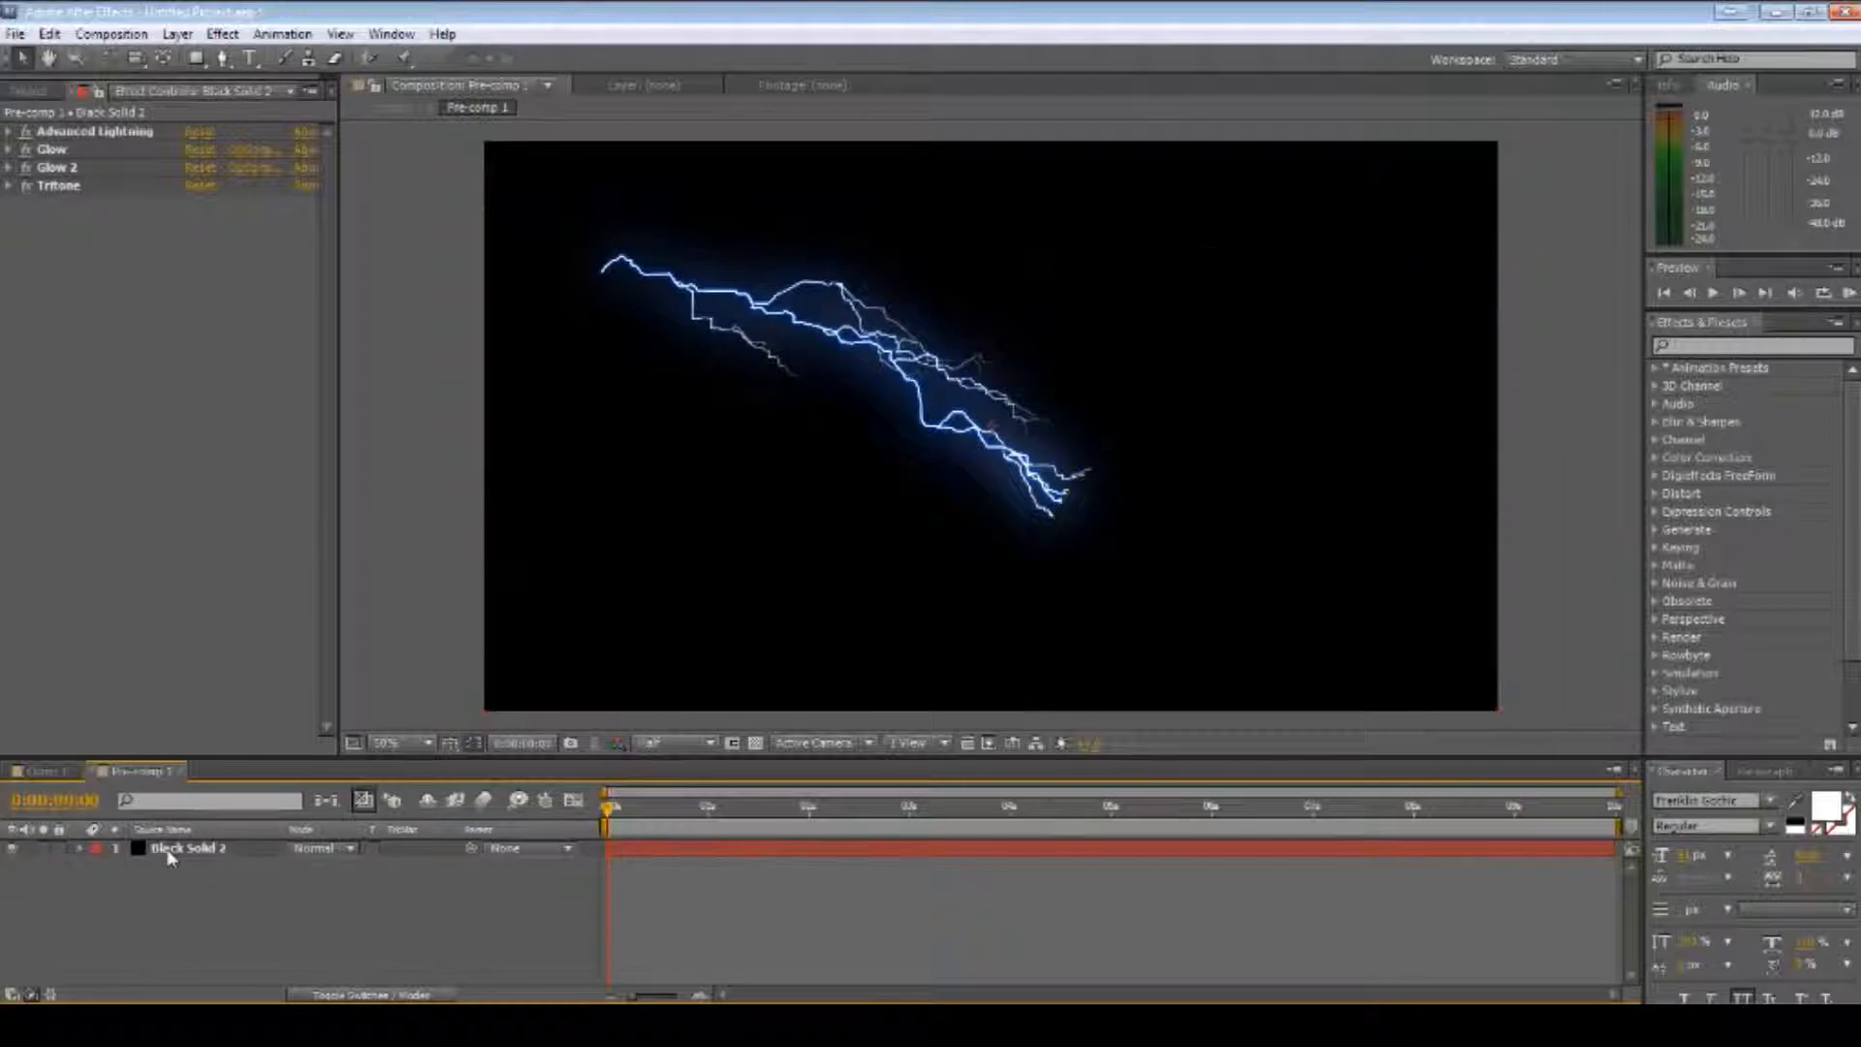
{"action": "left_click", "coordinate": [189, 850]}
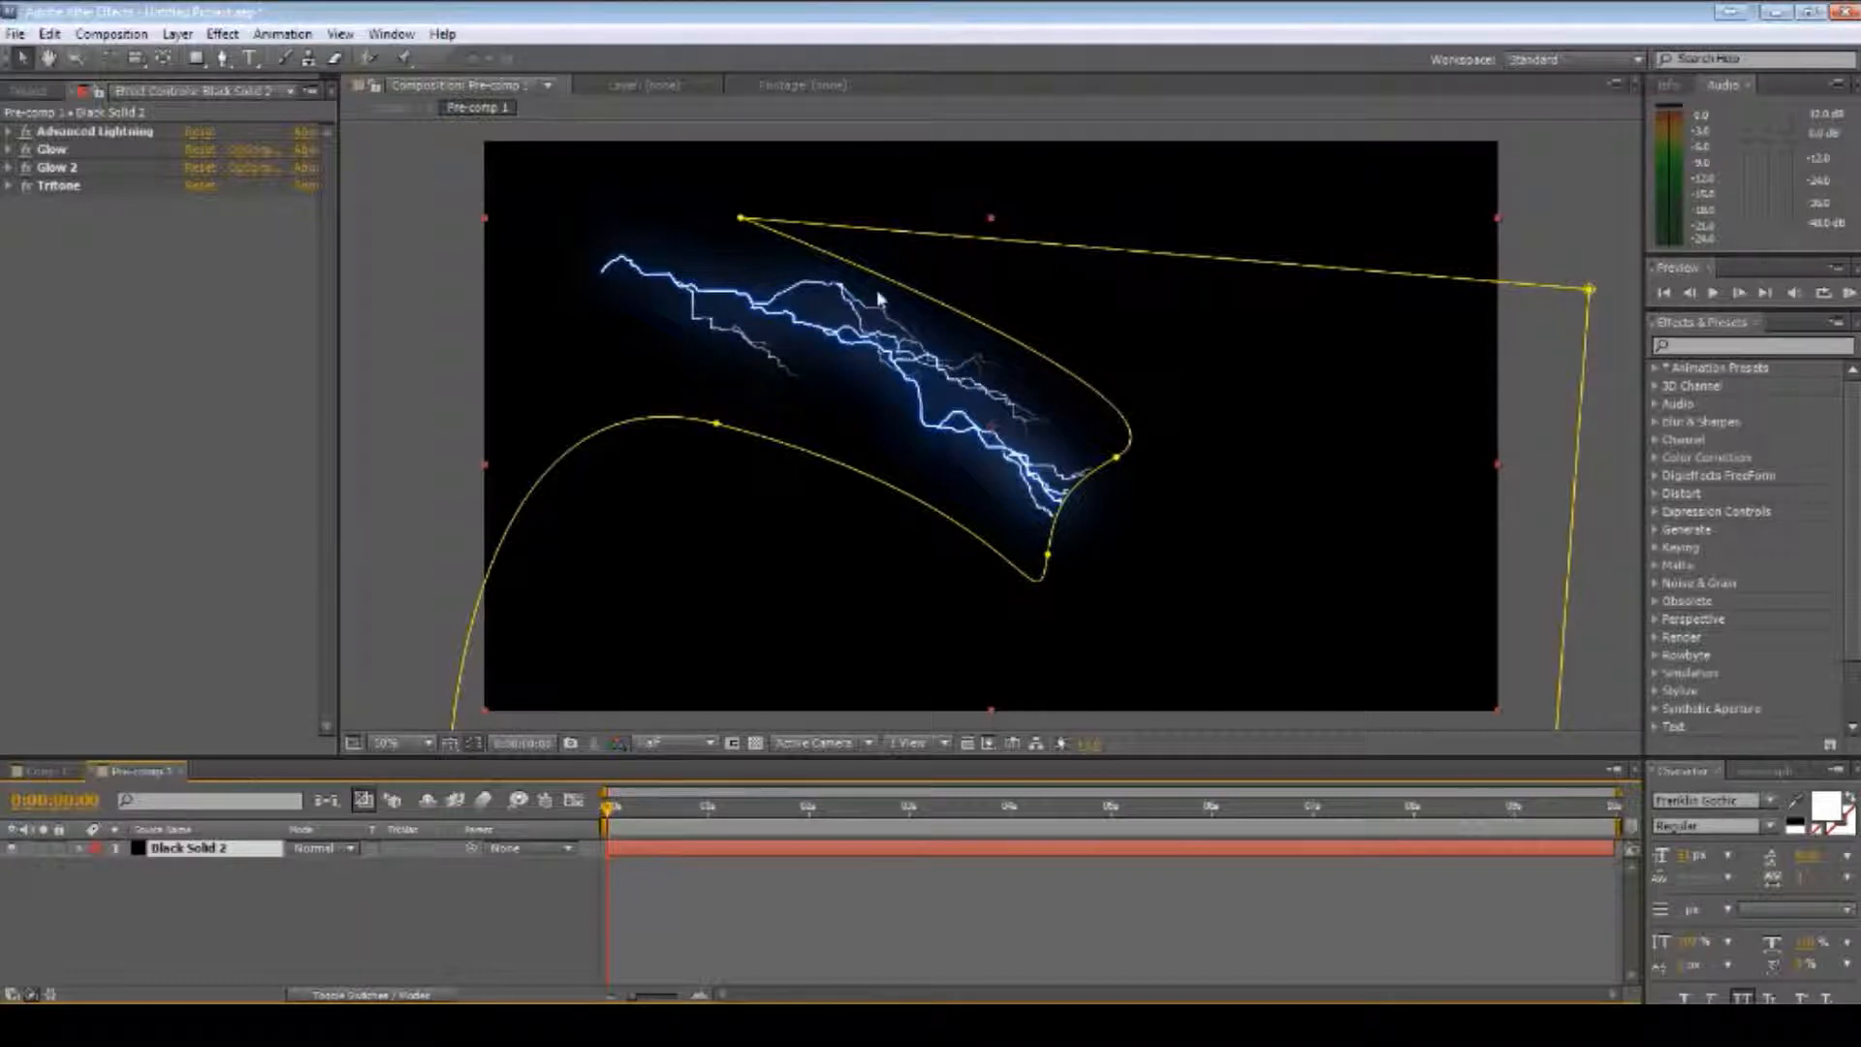
{"action": "left_click", "coordinate": [48, 770]}
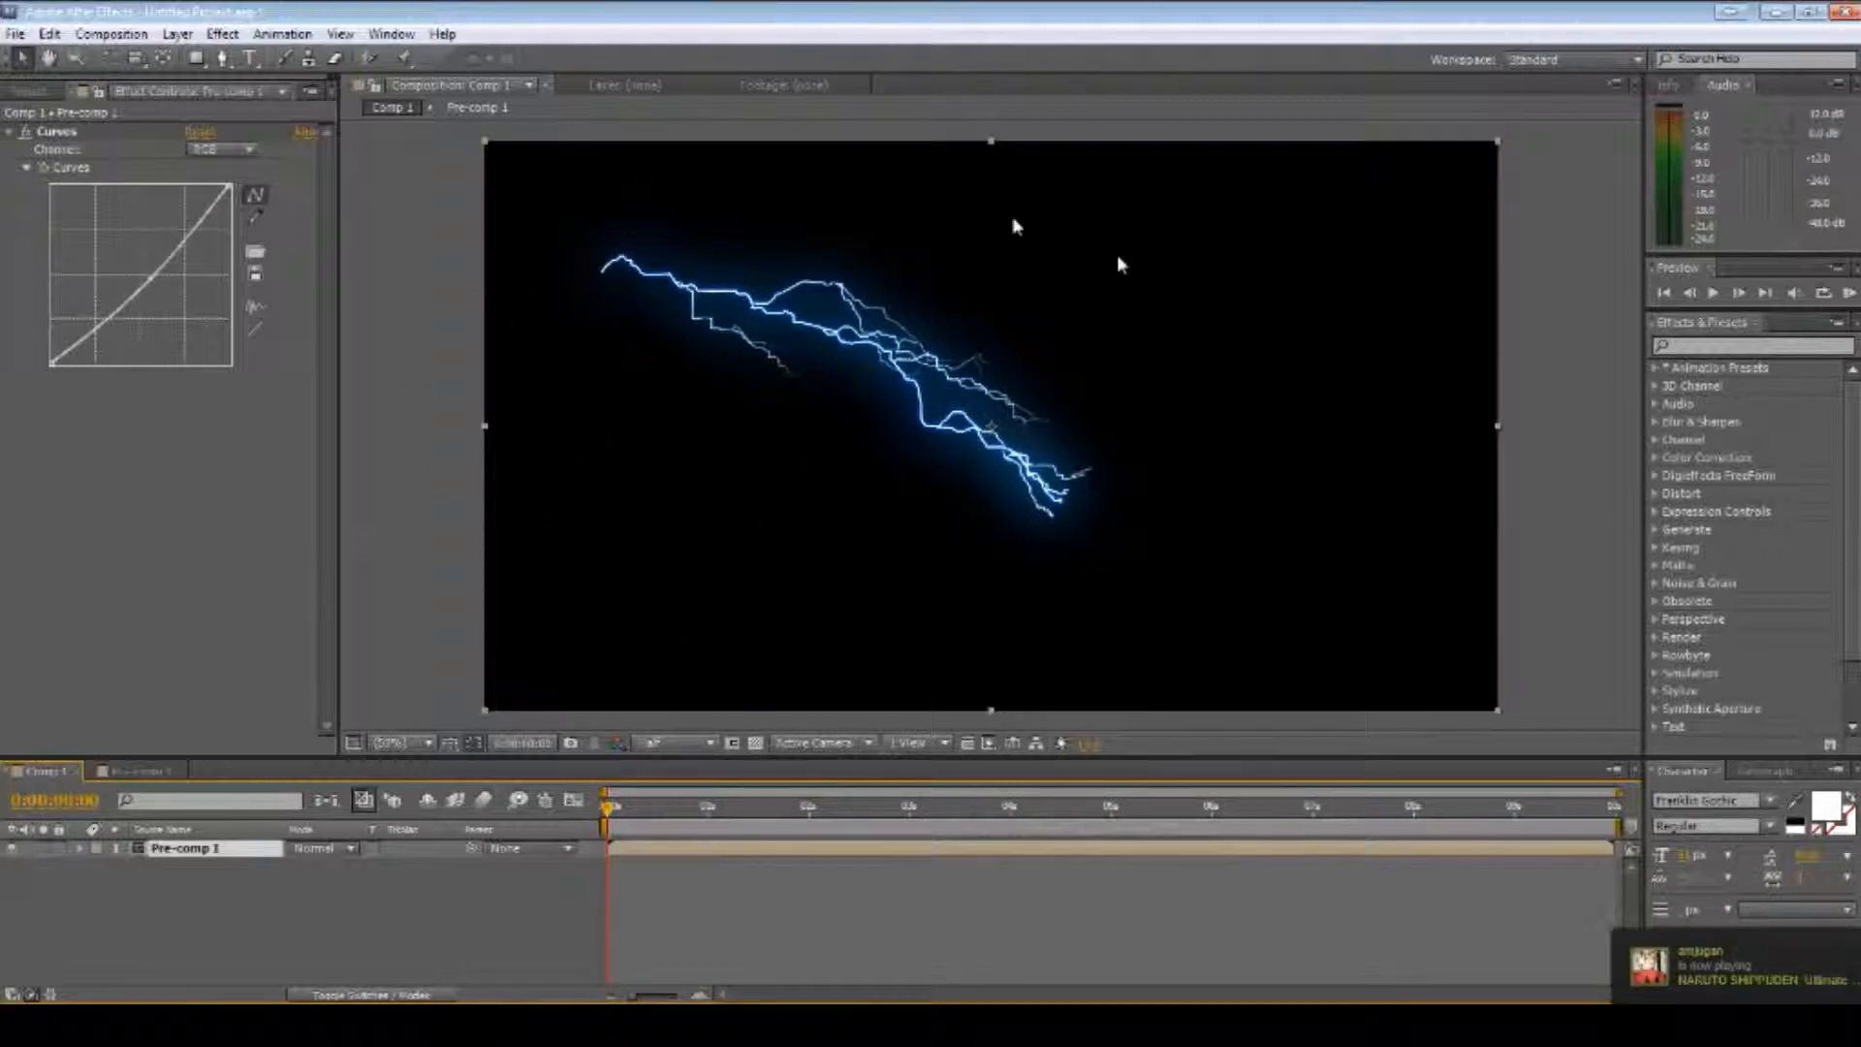
{"action": "left_click", "coordinate": [194, 911]}
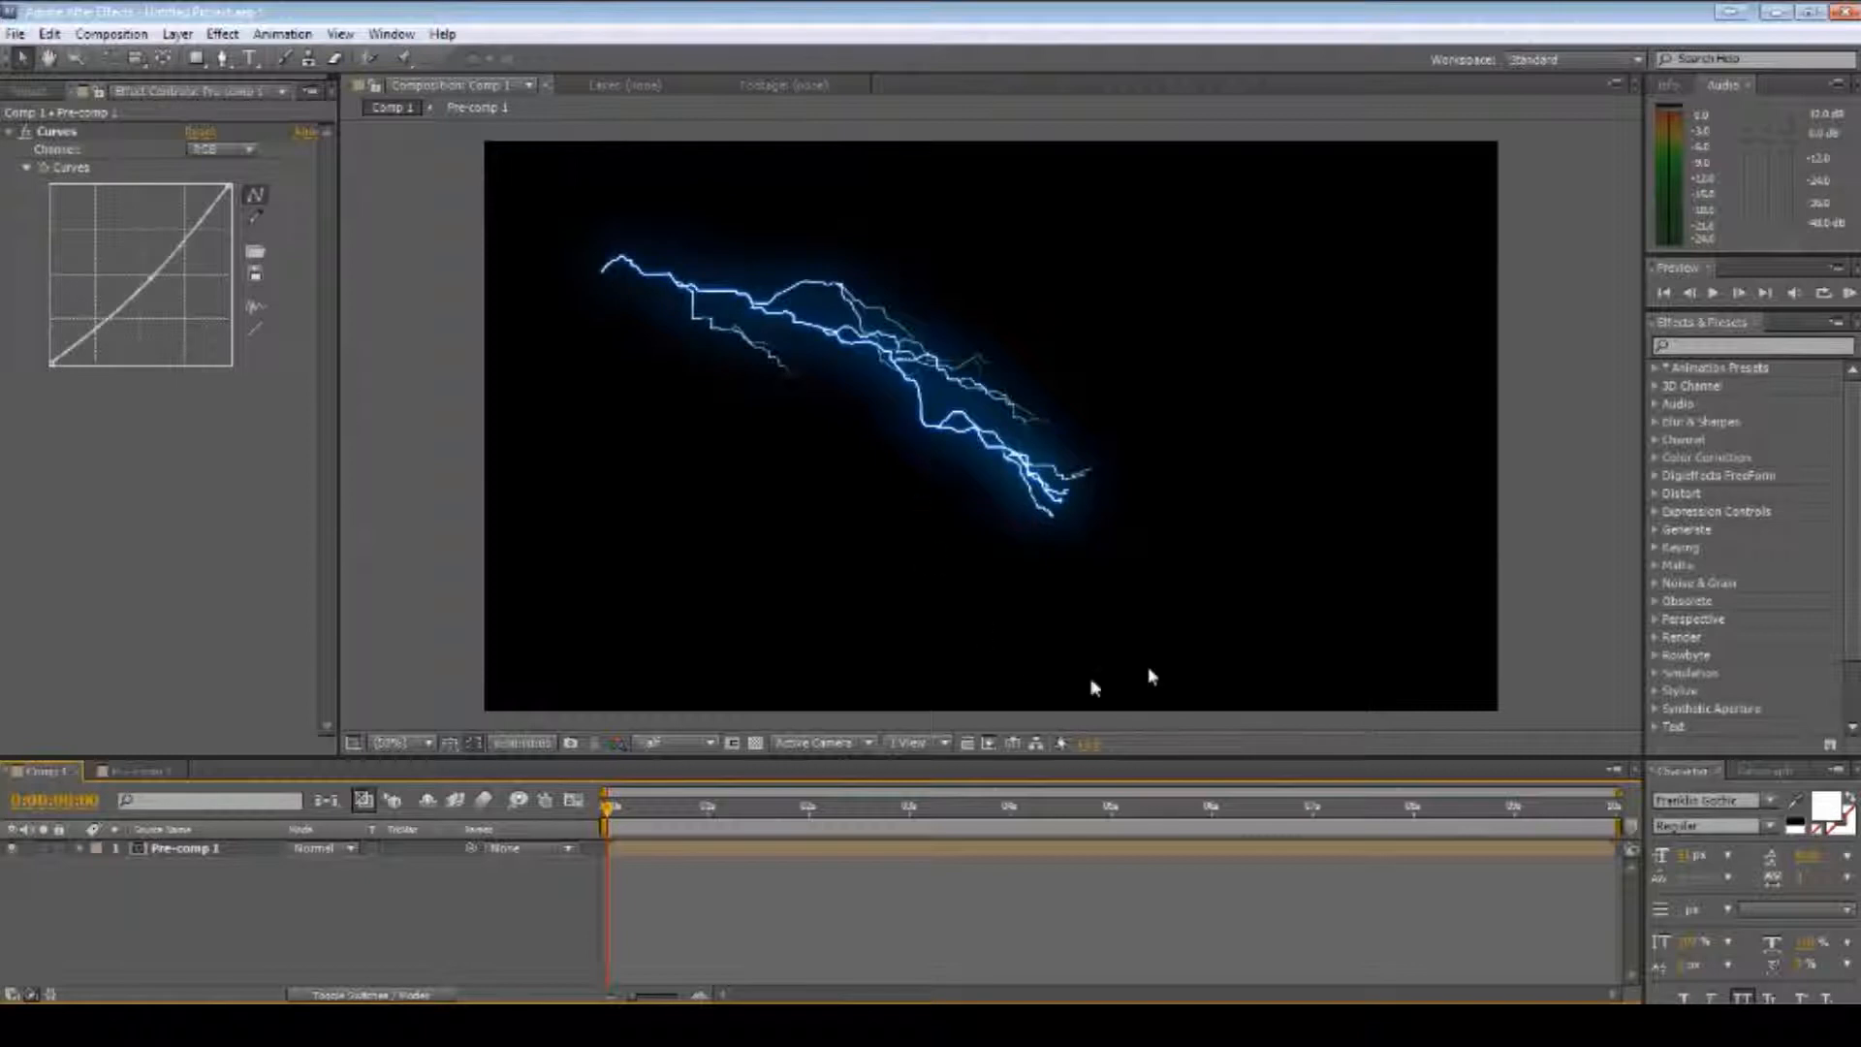
{"action": "left_click", "coordinate": [135, 771]}
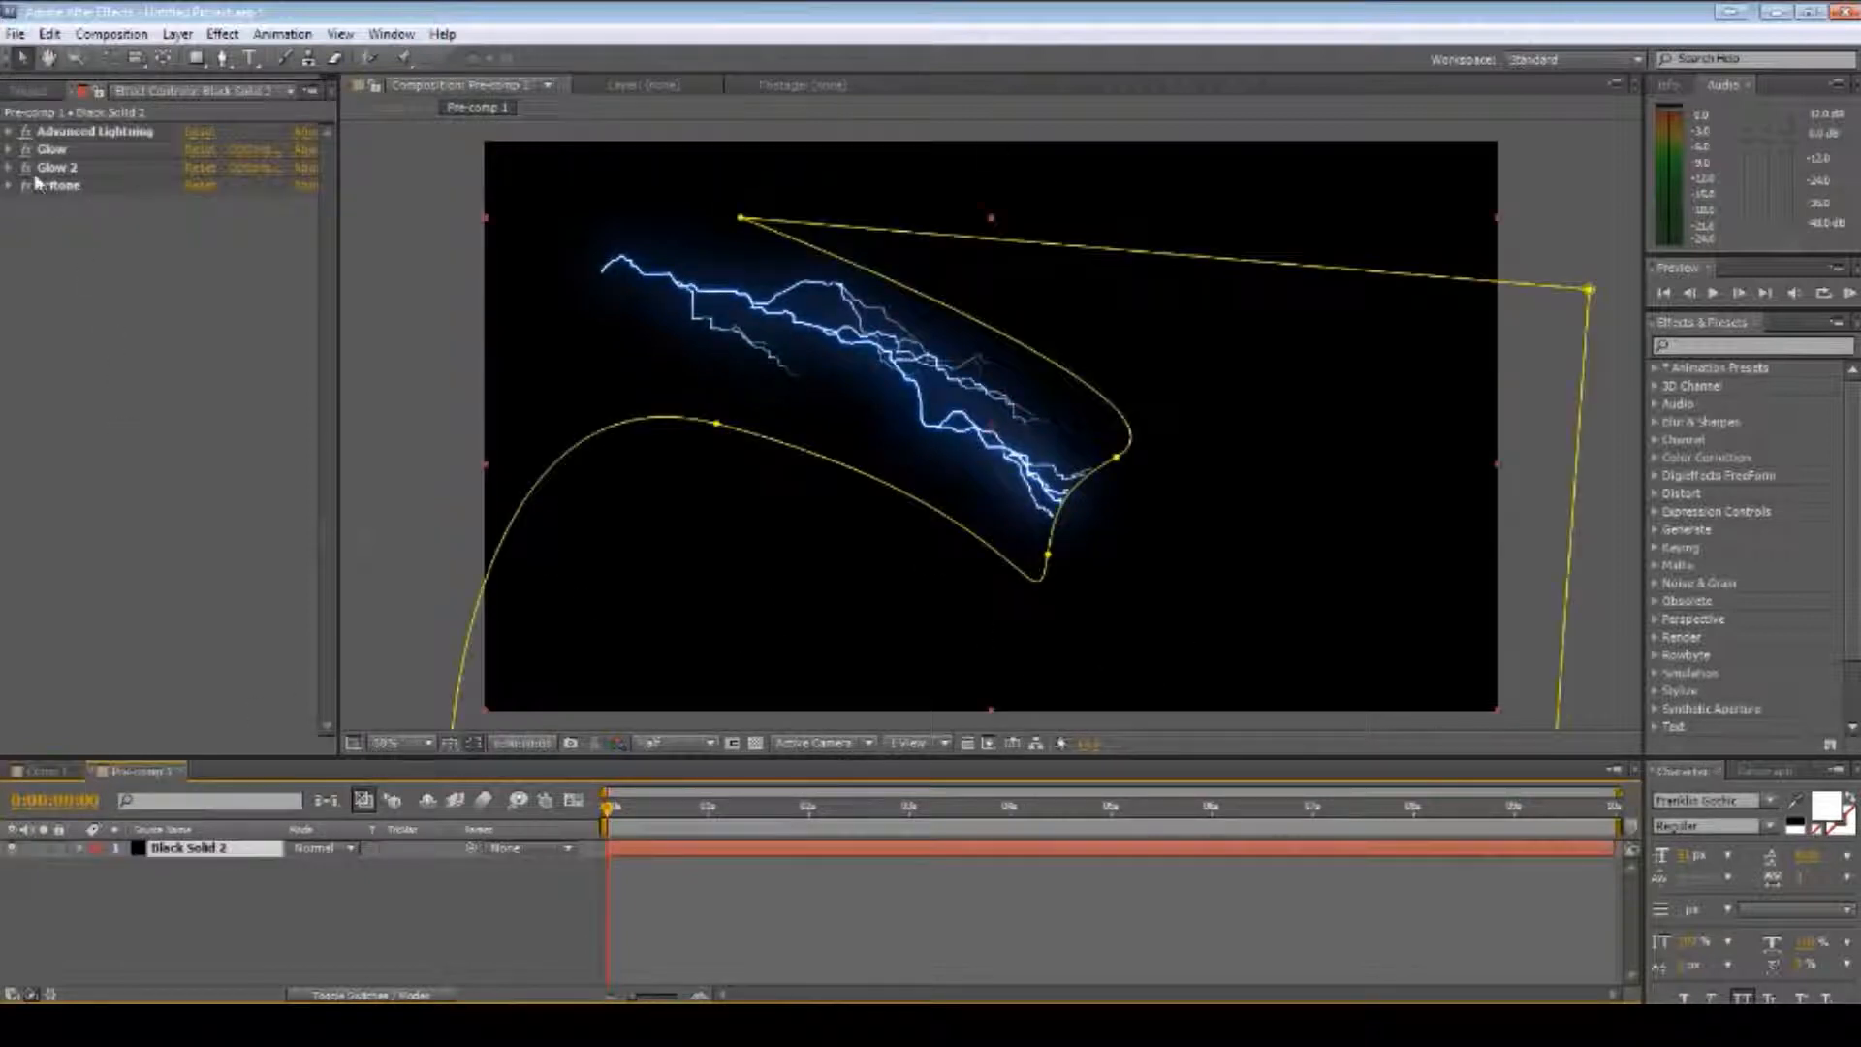
- Try deleting the Tritone effect from Black Solid 2, and restore it
{"action": "left_click", "coordinate": [58, 186]}
{"action": "key", "text": "Delete"}
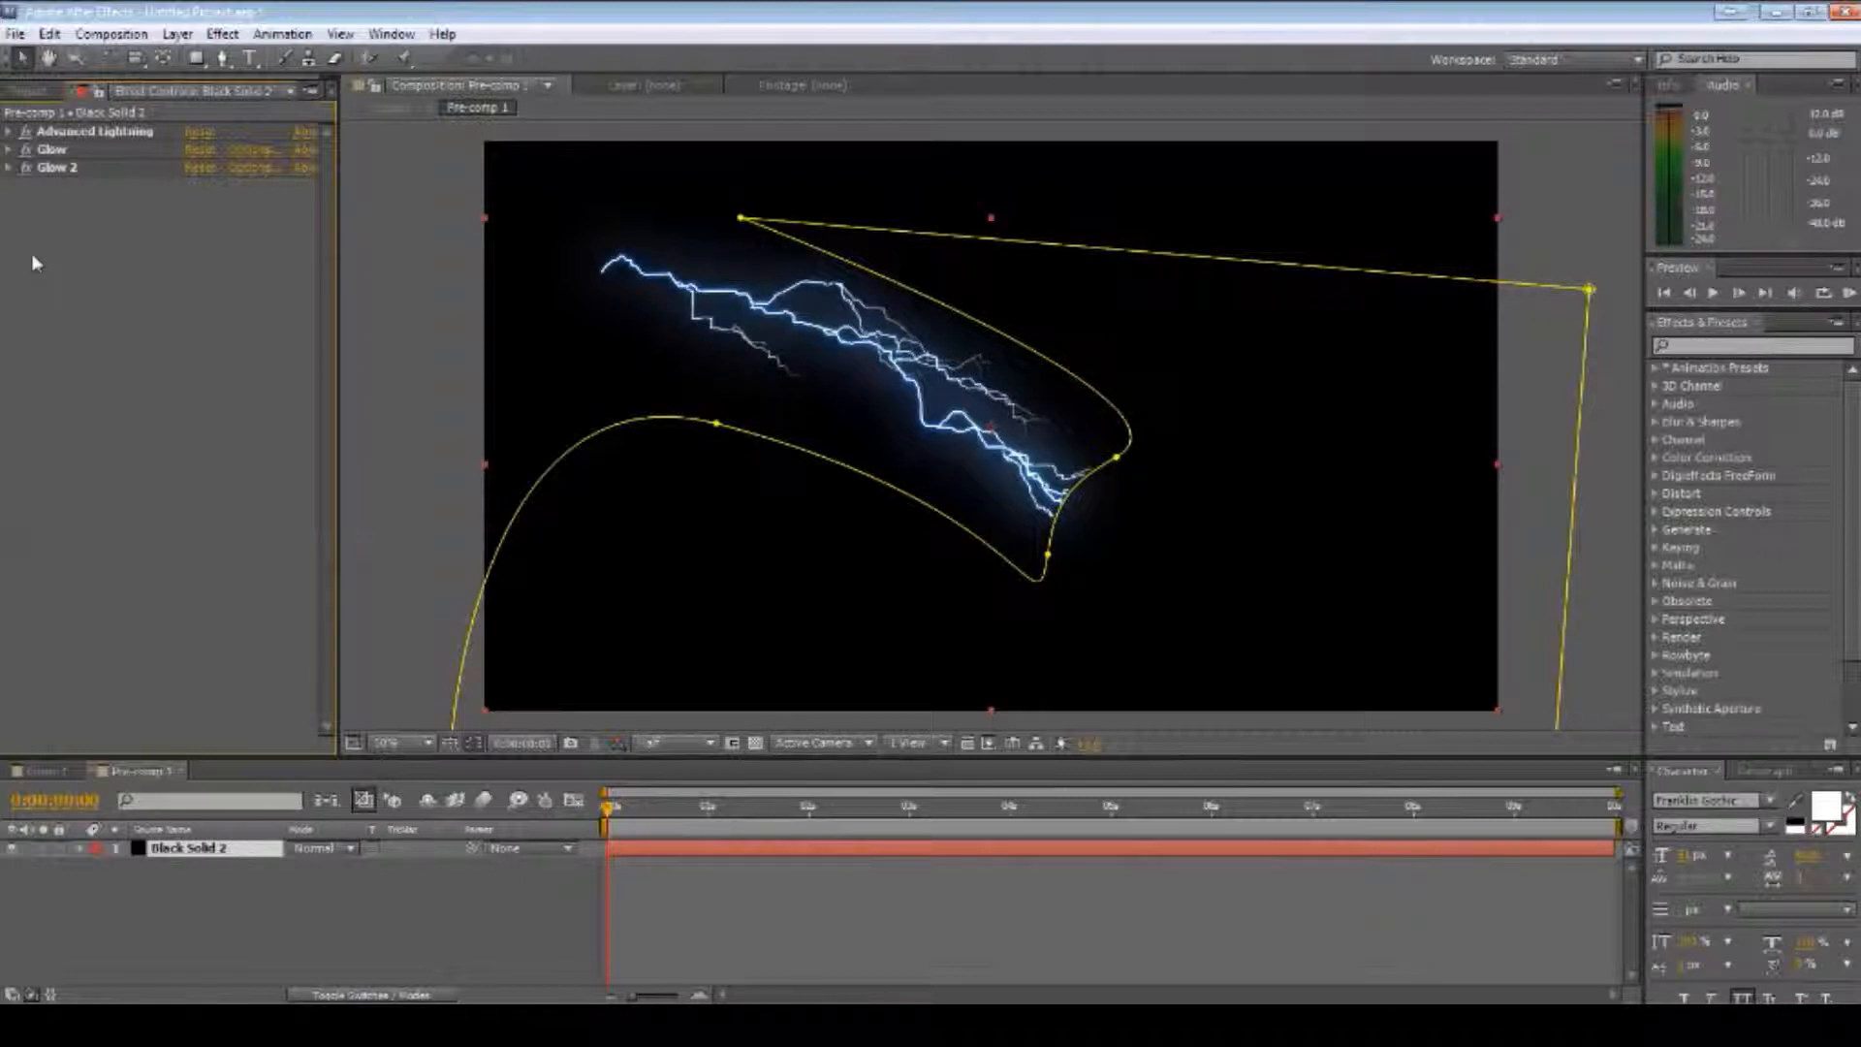
{"action": "key", "text": "ctrl+z"}
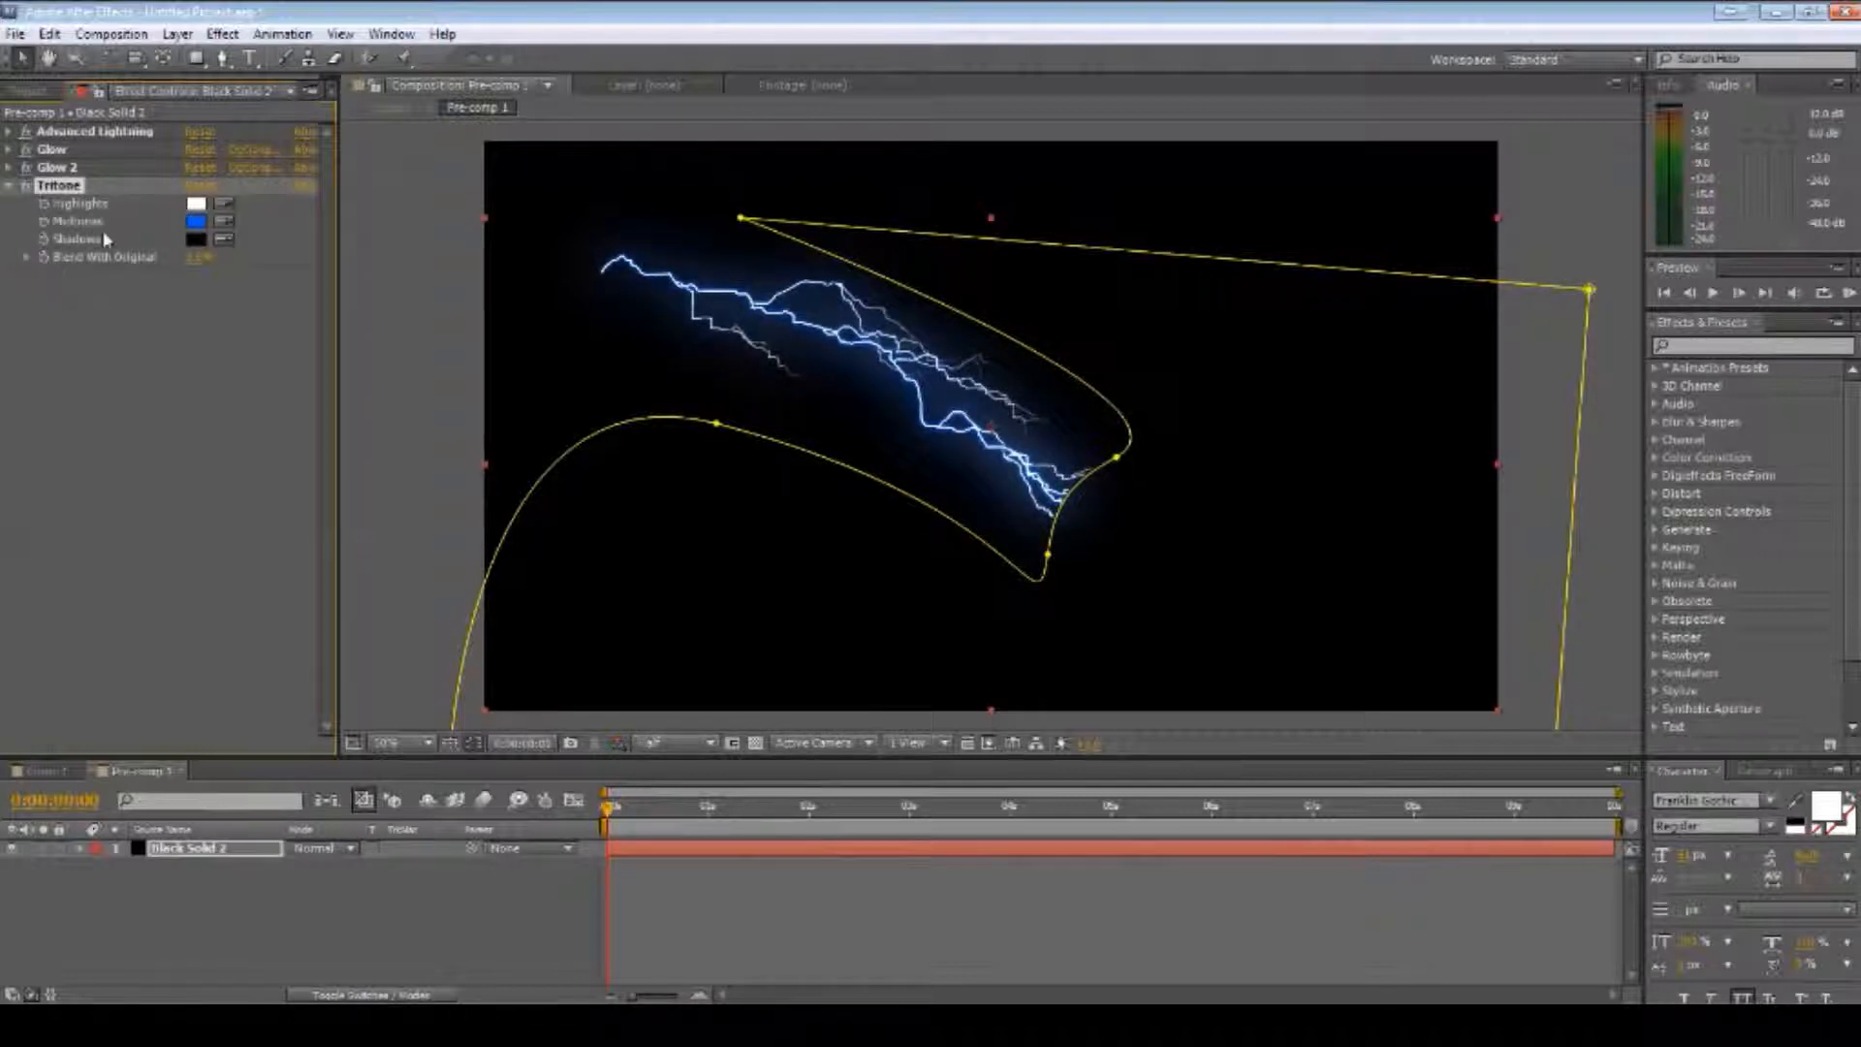
- Change the Tritone Midtones color on Black Solid 2 to a neutral mid gray and deselect the layer
{"action": "left_click", "coordinate": [202, 223]}
{"action": "left_click", "coordinate": [276, 678]}
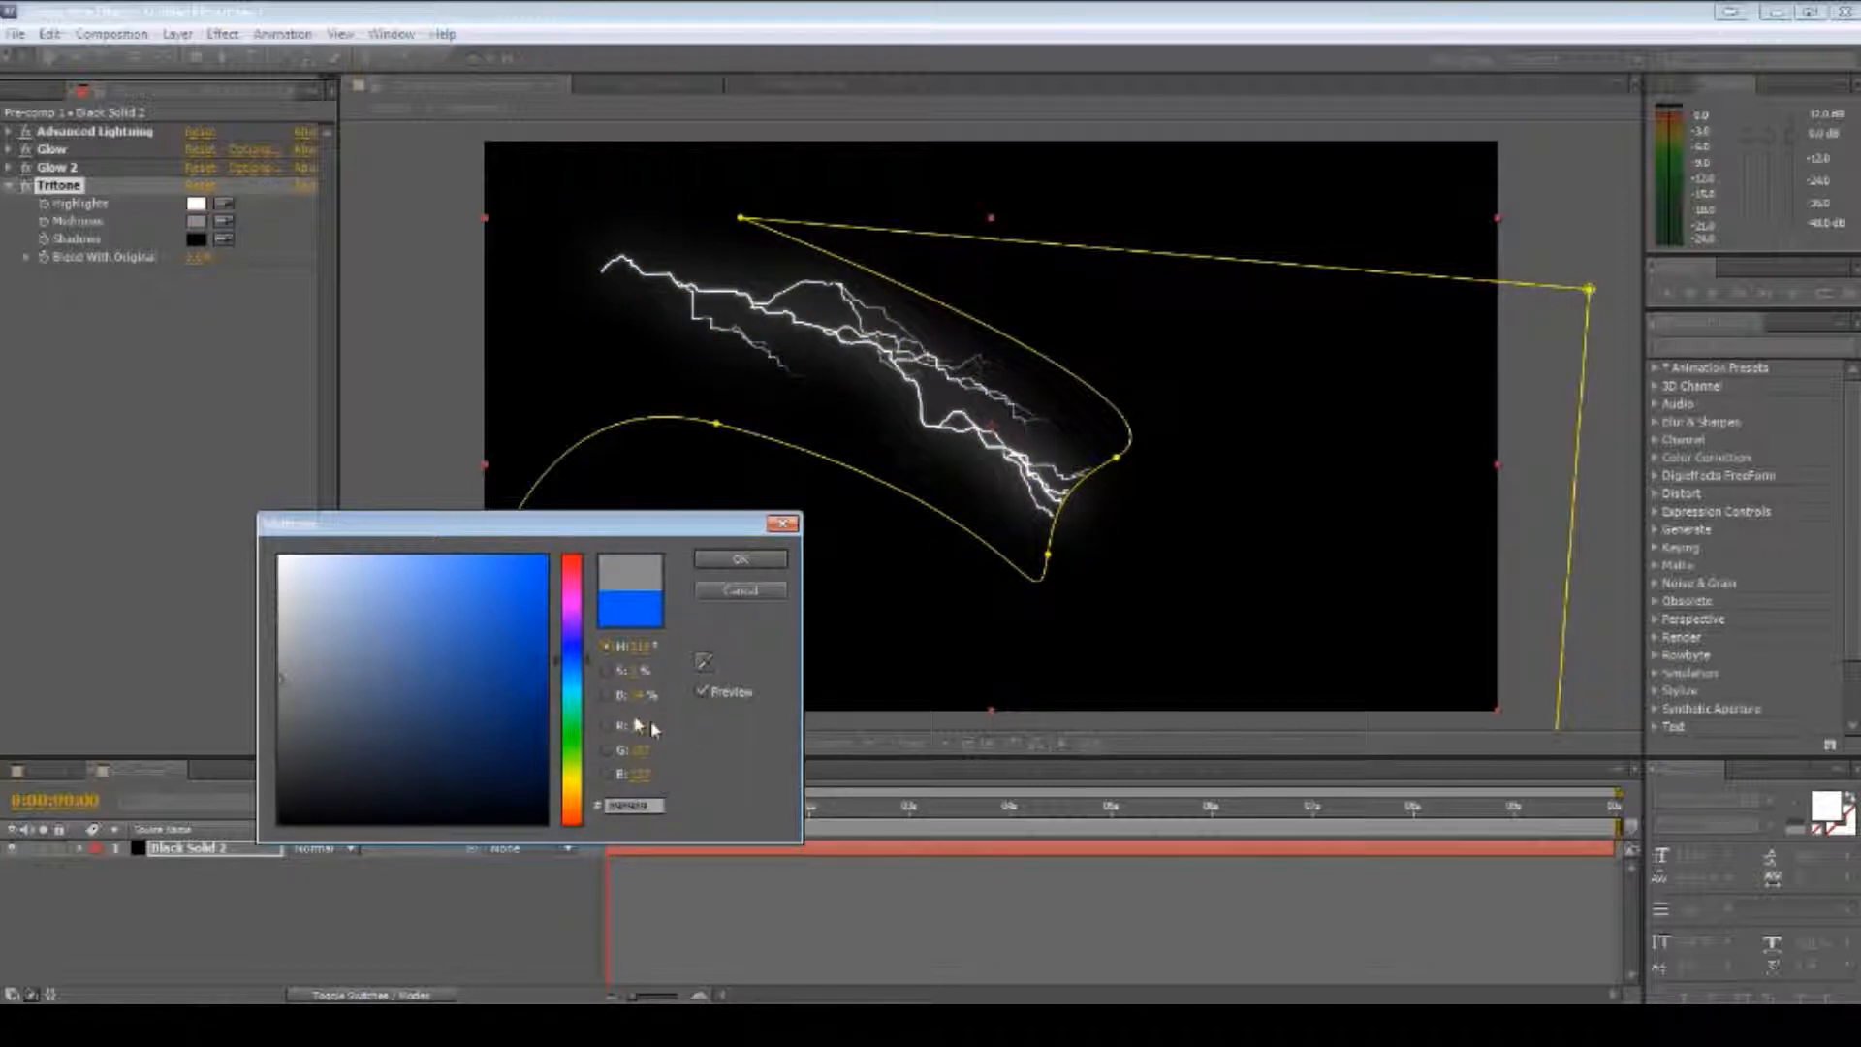
{"action": "left_click", "coordinate": [742, 560]}
{"action": "key", "text": "F2"}
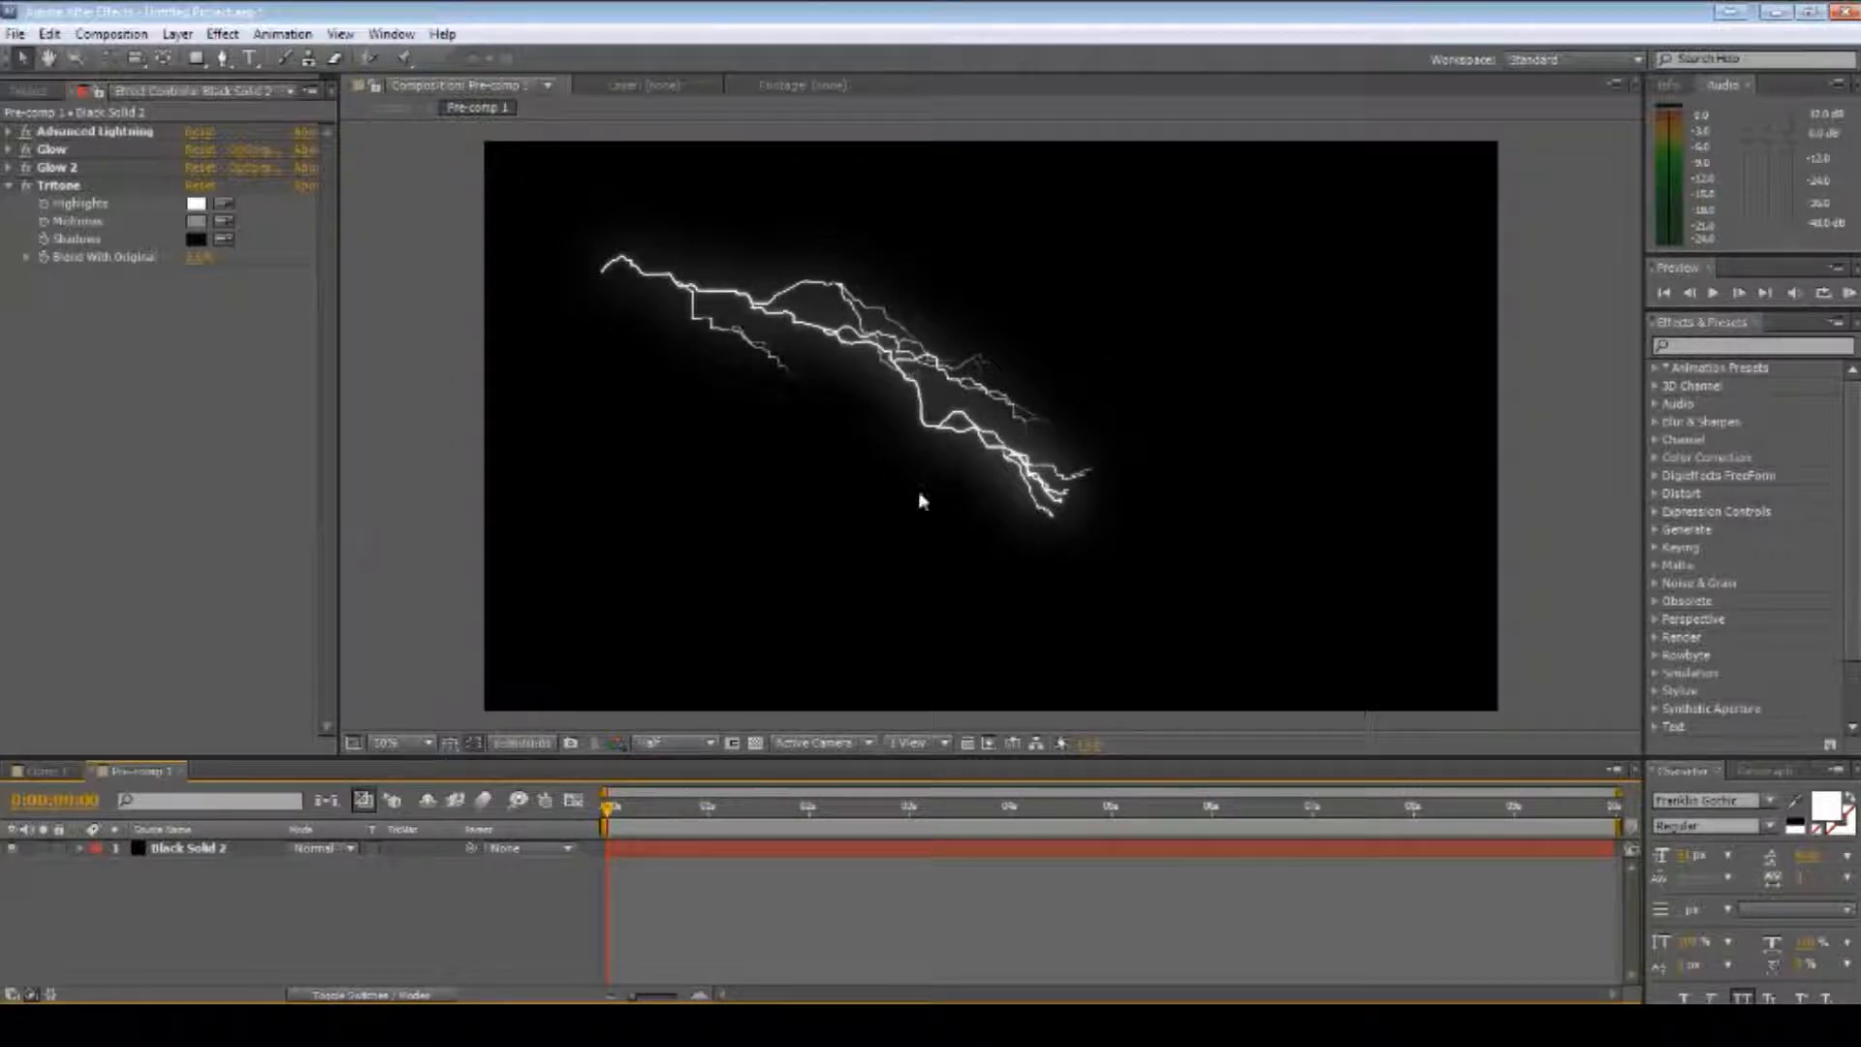
- In Comp 1, pull the Red channel curve down in the Curves effect on Pre-comp 1
{"action": "left_click", "coordinate": [40, 771]}
{"action": "left_click", "coordinate": [163, 856]}
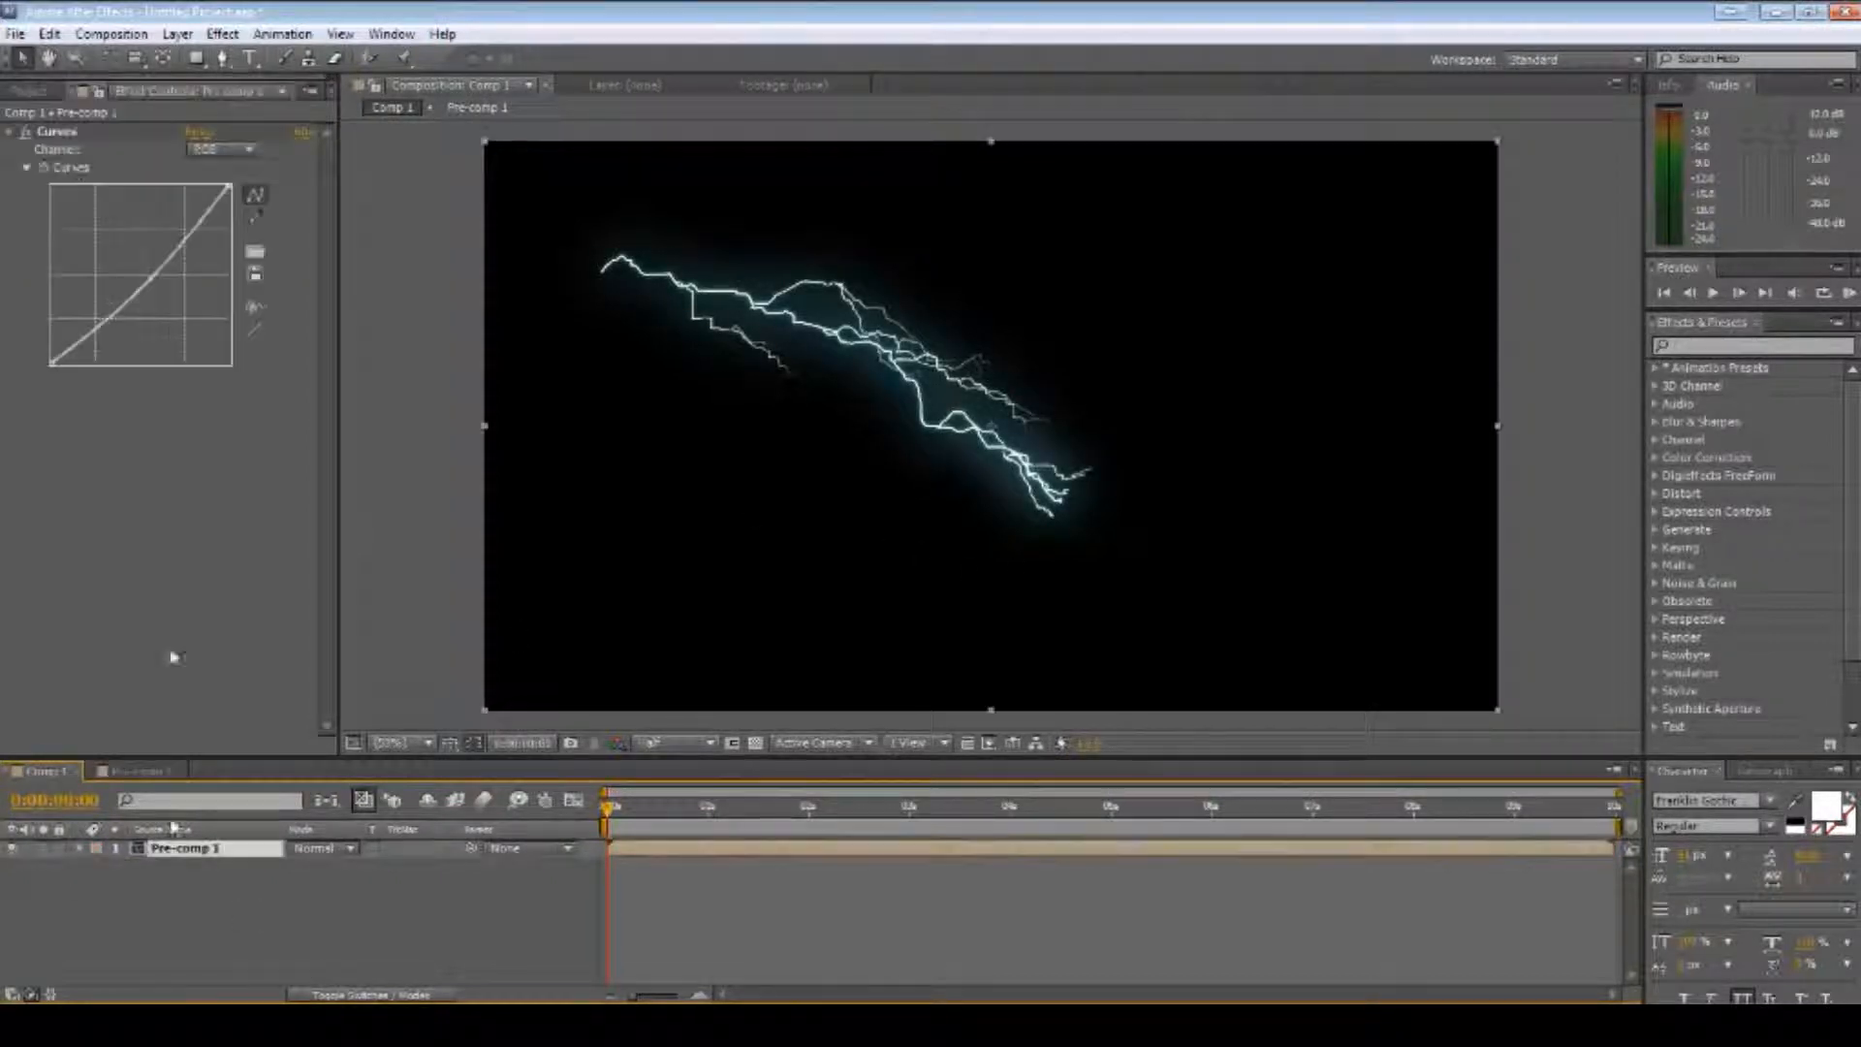
{"action": "left_click", "coordinate": [248, 150]}
{"action": "left_click", "coordinate": [226, 197]}
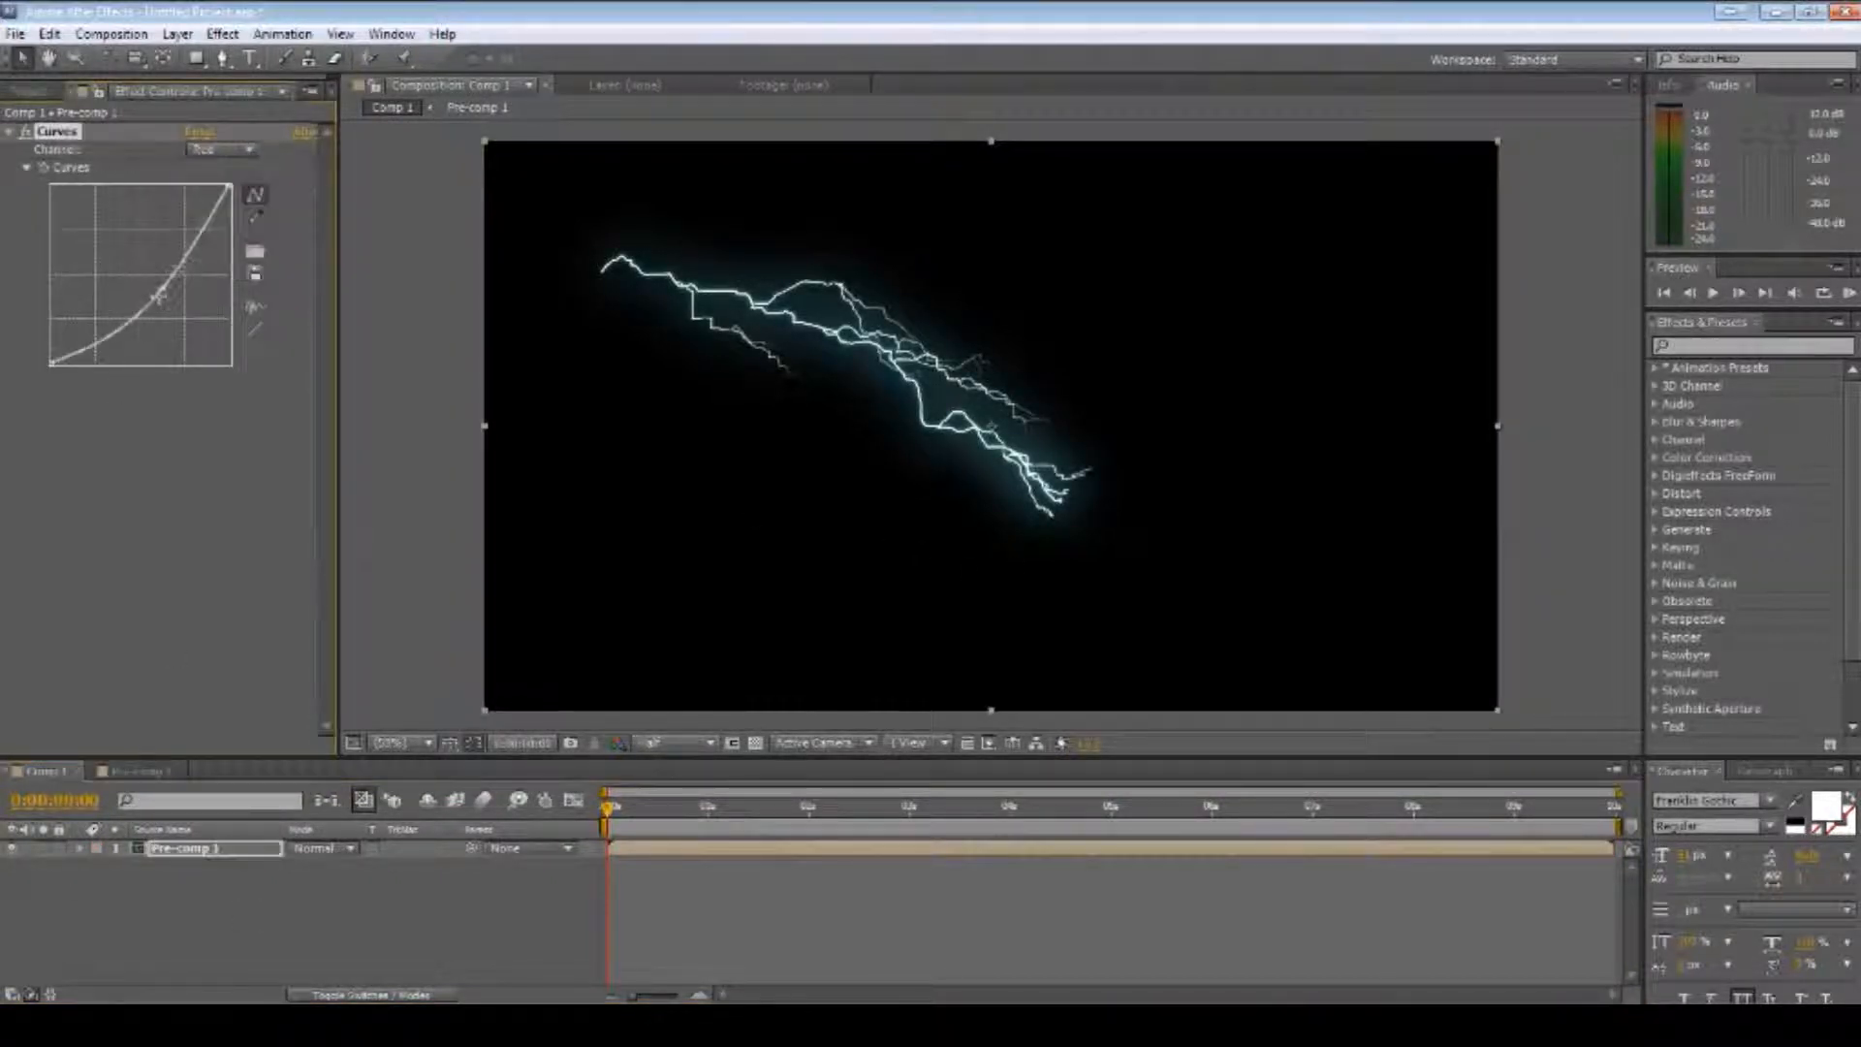
{"action": "left_click_drag", "start_coordinate": [162, 288], "coordinate": [353, 332]}
- Raise the midtones of the Blue channel curve on Pre-comp 1
{"action": "left_click_drag", "start_coordinate": [162, 288], "coordinate": [121, 266]}
{"action": "left_click", "coordinate": [219, 151]}
{"action": "left_click", "coordinate": [233, 243]}
{"action": "left_click", "coordinate": [206, 152]}
{"action": "left_click", "coordinate": [225, 225]}
- Return Curves to the RGB channel and pull its midpoint down slightly
{"action": "left_click", "coordinate": [250, 152]}
{"action": "left_click", "coordinate": [224, 161]}
{"action": "left_click", "coordinate": [225, 153]}
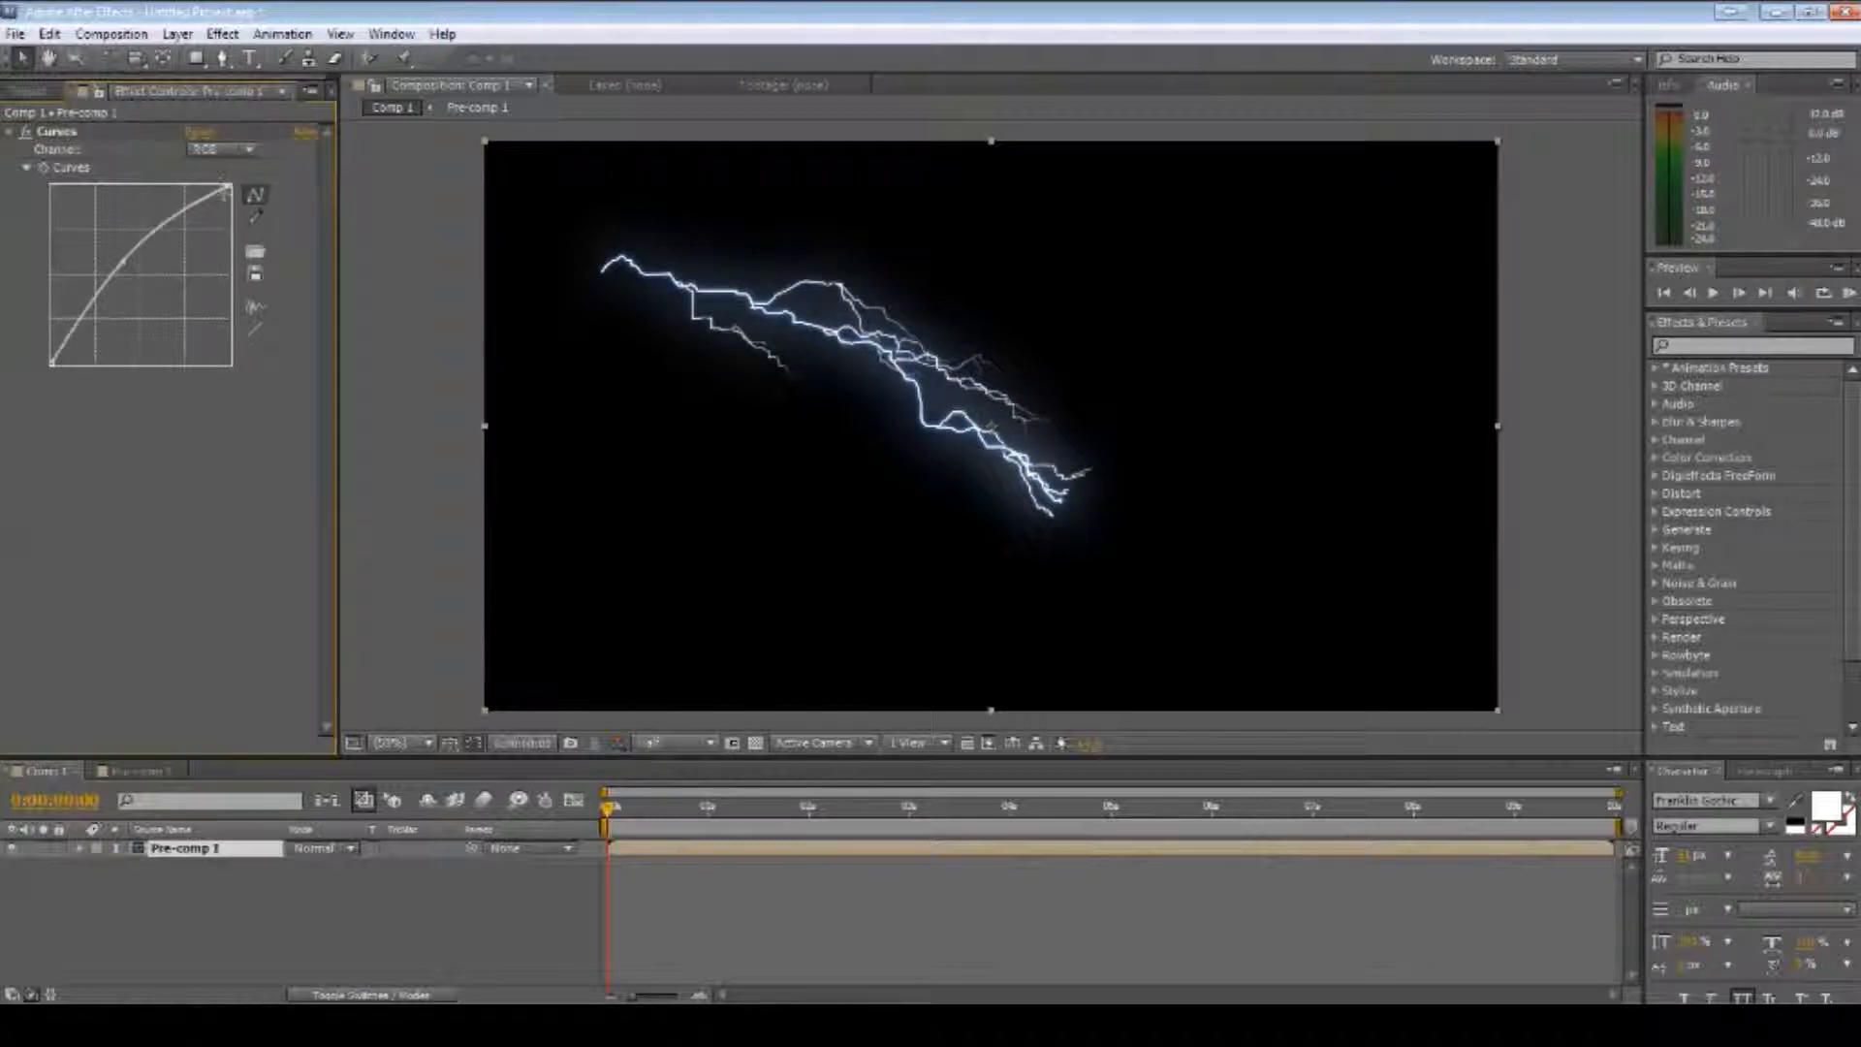
{"action": "left_click", "coordinate": [222, 168]}
{"action": "mouse_move", "coordinate": [158, 289]}
{"action": "left_mouse_down"}
{"action": "mouse_move", "coordinate": [185, 303]}
{"action": "mouse_move", "coordinate": [156, 281]}
{"action": "mouse_move", "coordinate": [142, 313]}
{"action": "mouse_move", "coordinate": [152, 284]}
{"action": "left_mouse_up"}
- Check the Green and Red curves, raise the Blue curve's midtones further, and collapse the Curves effect
{"action": "left_click", "coordinate": [225, 150]}
{"action": "left_click", "coordinate": [227, 211]}
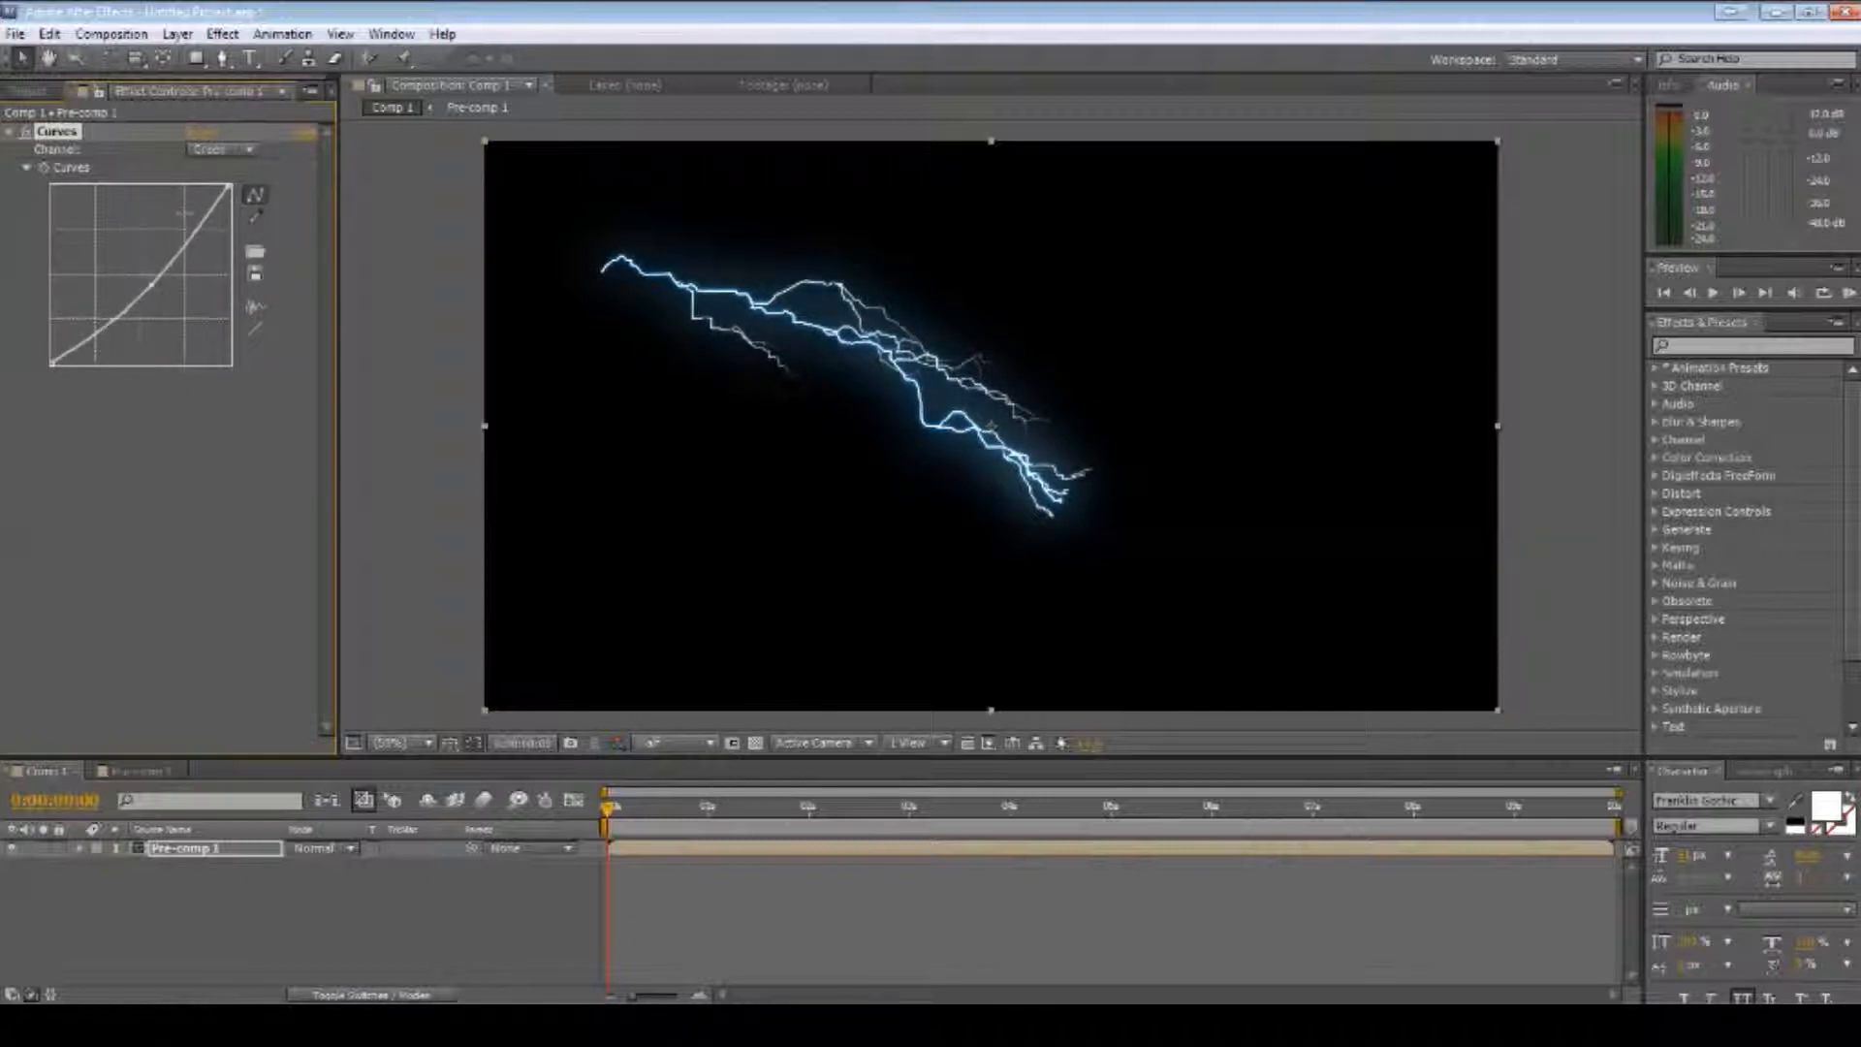
{"action": "left_click", "coordinate": [225, 150]}
{"action": "left_click", "coordinate": [228, 195]}
{"action": "left_click", "coordinate": [215, 152]}
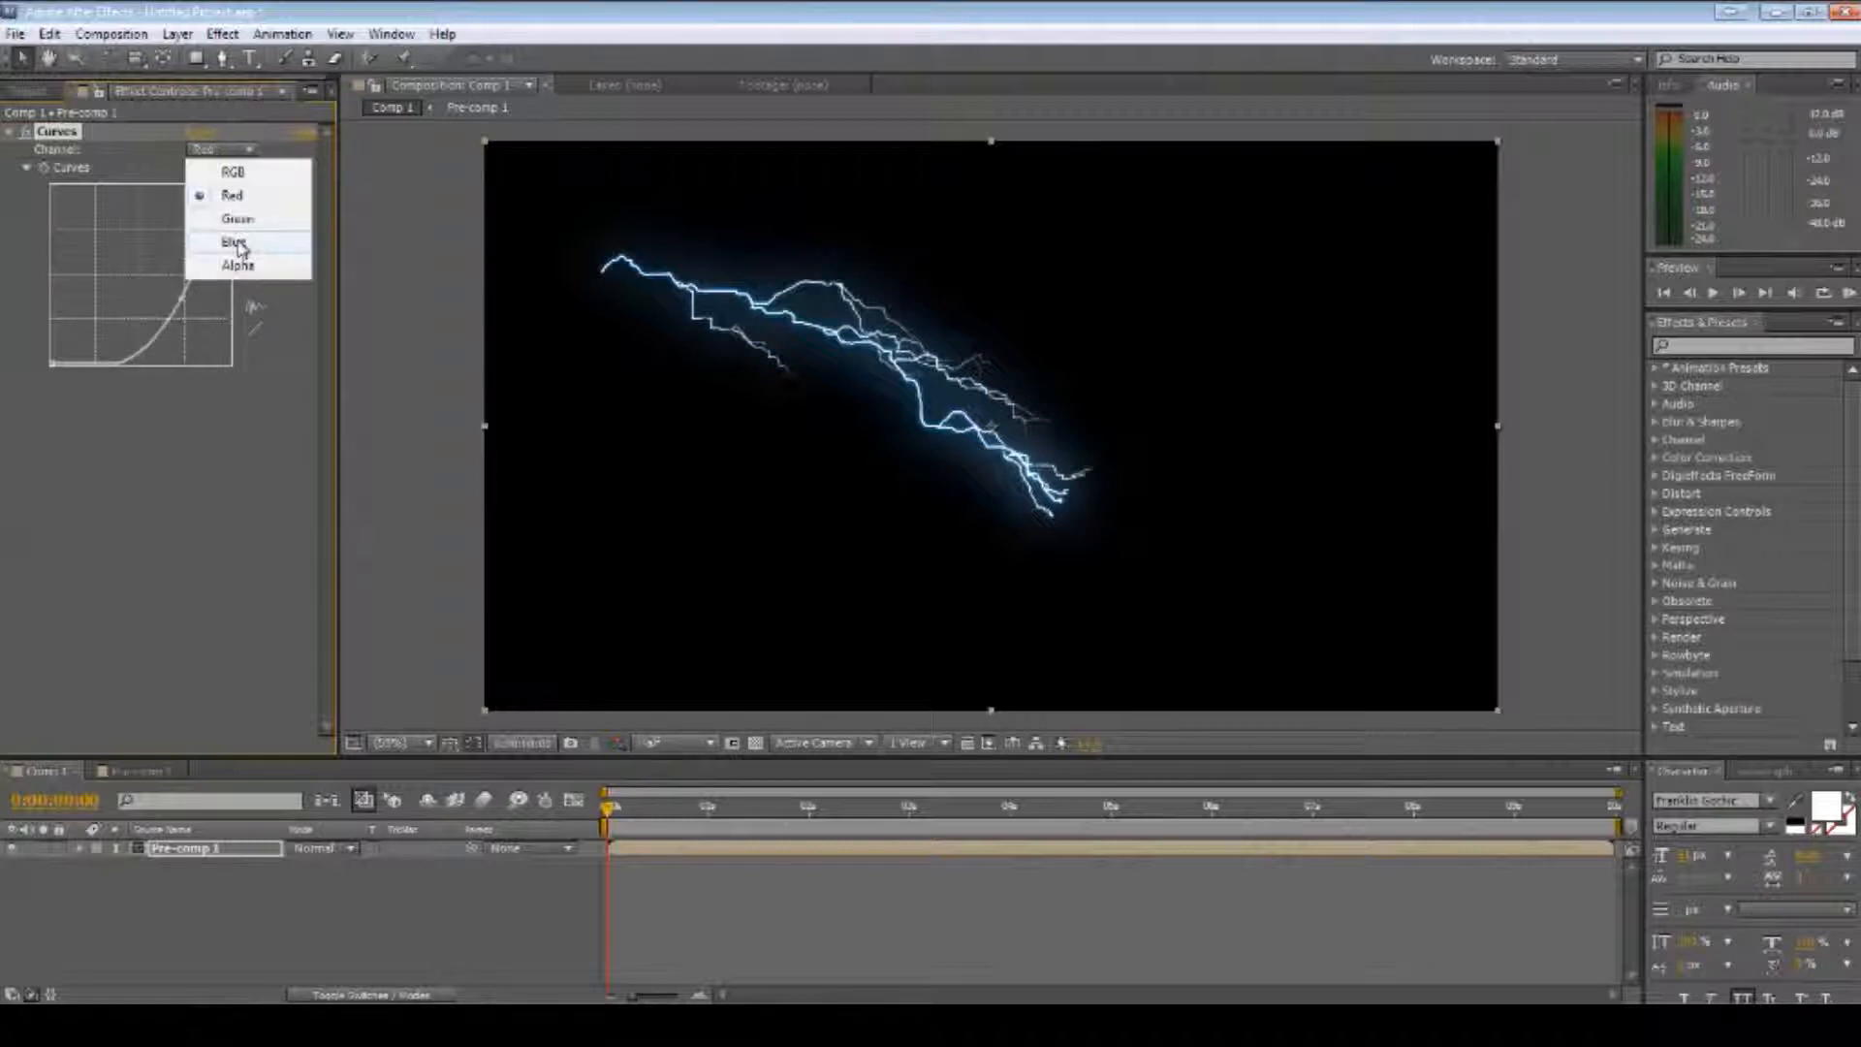
{"action": "left_click", "coordinate": [227, 228]}
{"action": "mouse_move", "coordinate": [114, 266]}
{"action": "left_mouse_down"}
{"action": "mouse_move", "coordinate": [94, 249]}
{"action": "mouse_move", "coordinate": [118, 234]}
{"action": "left_mouse_up"}
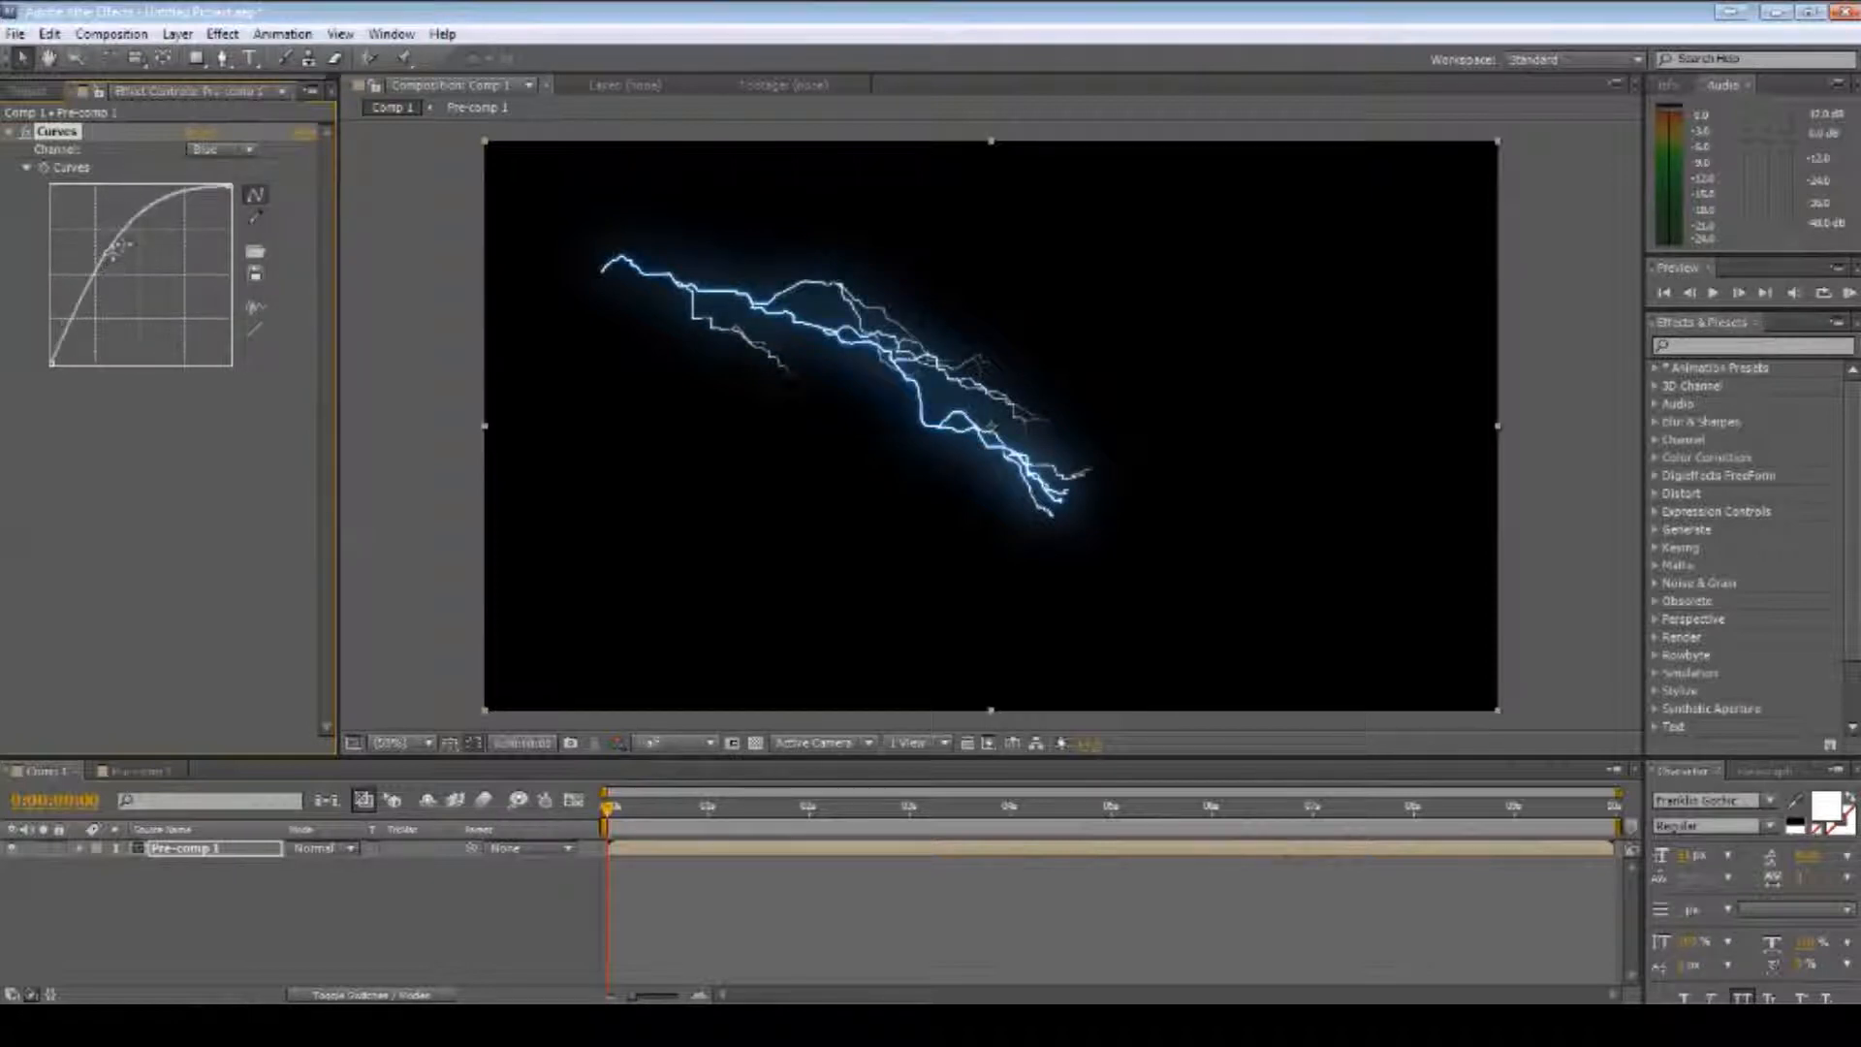
{"action": "left_click", "coordinate": [12, 137]}
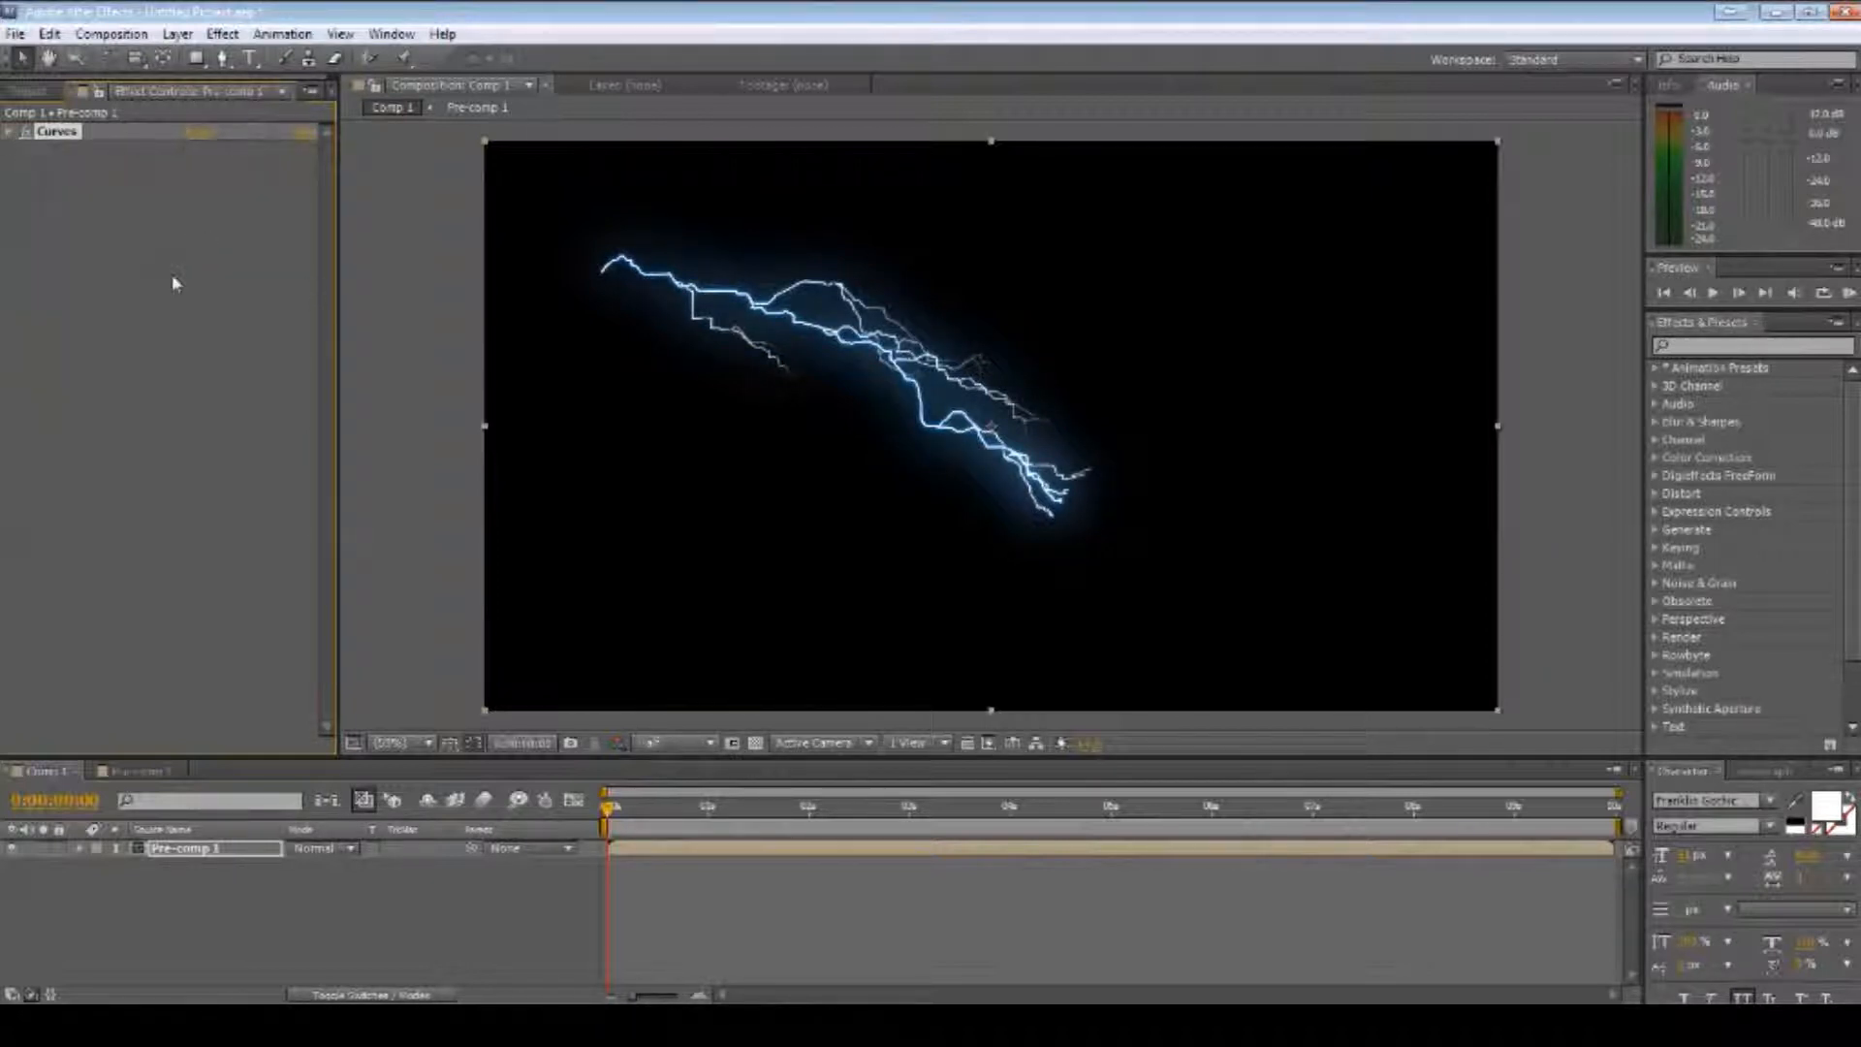
- Try a Brightness & Contrast effect on Pre-comp 1, and delete it
{"action": "right_click", "coordinate": [153, 261]}
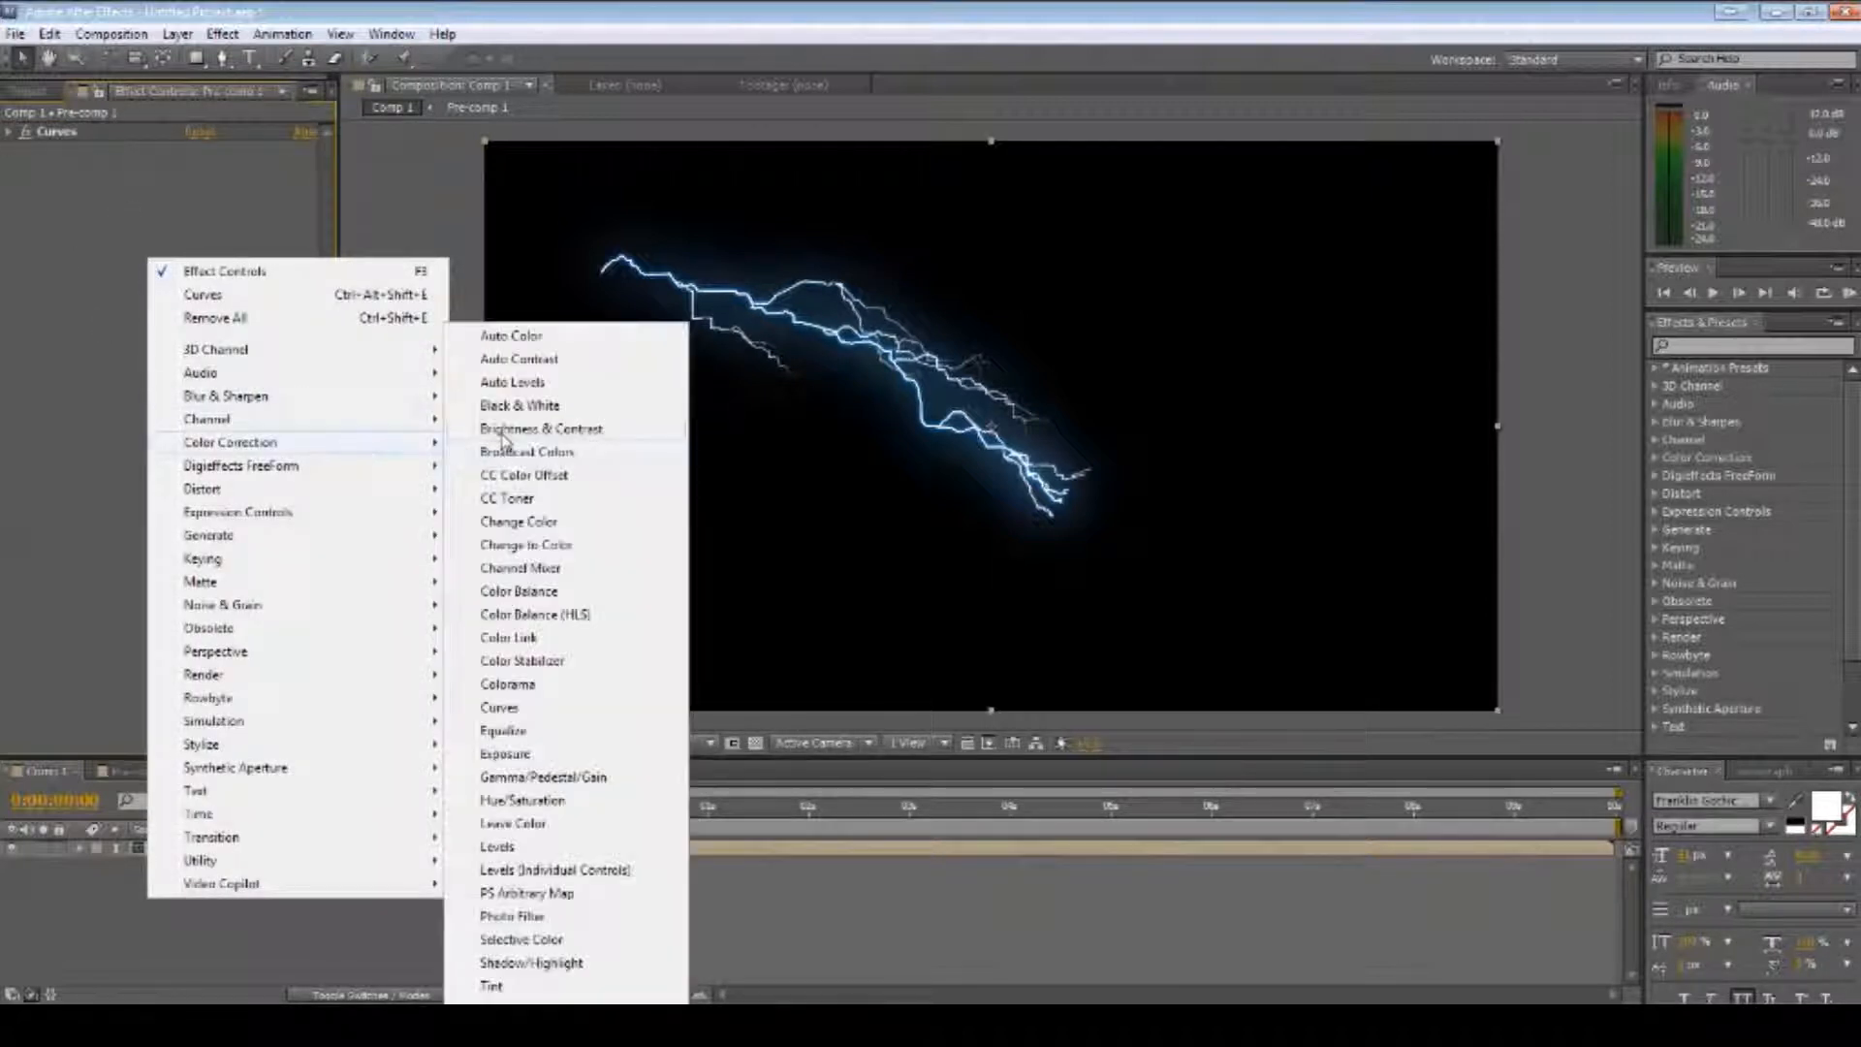
{"action": "left_click", "coordinate": [572, 436]}
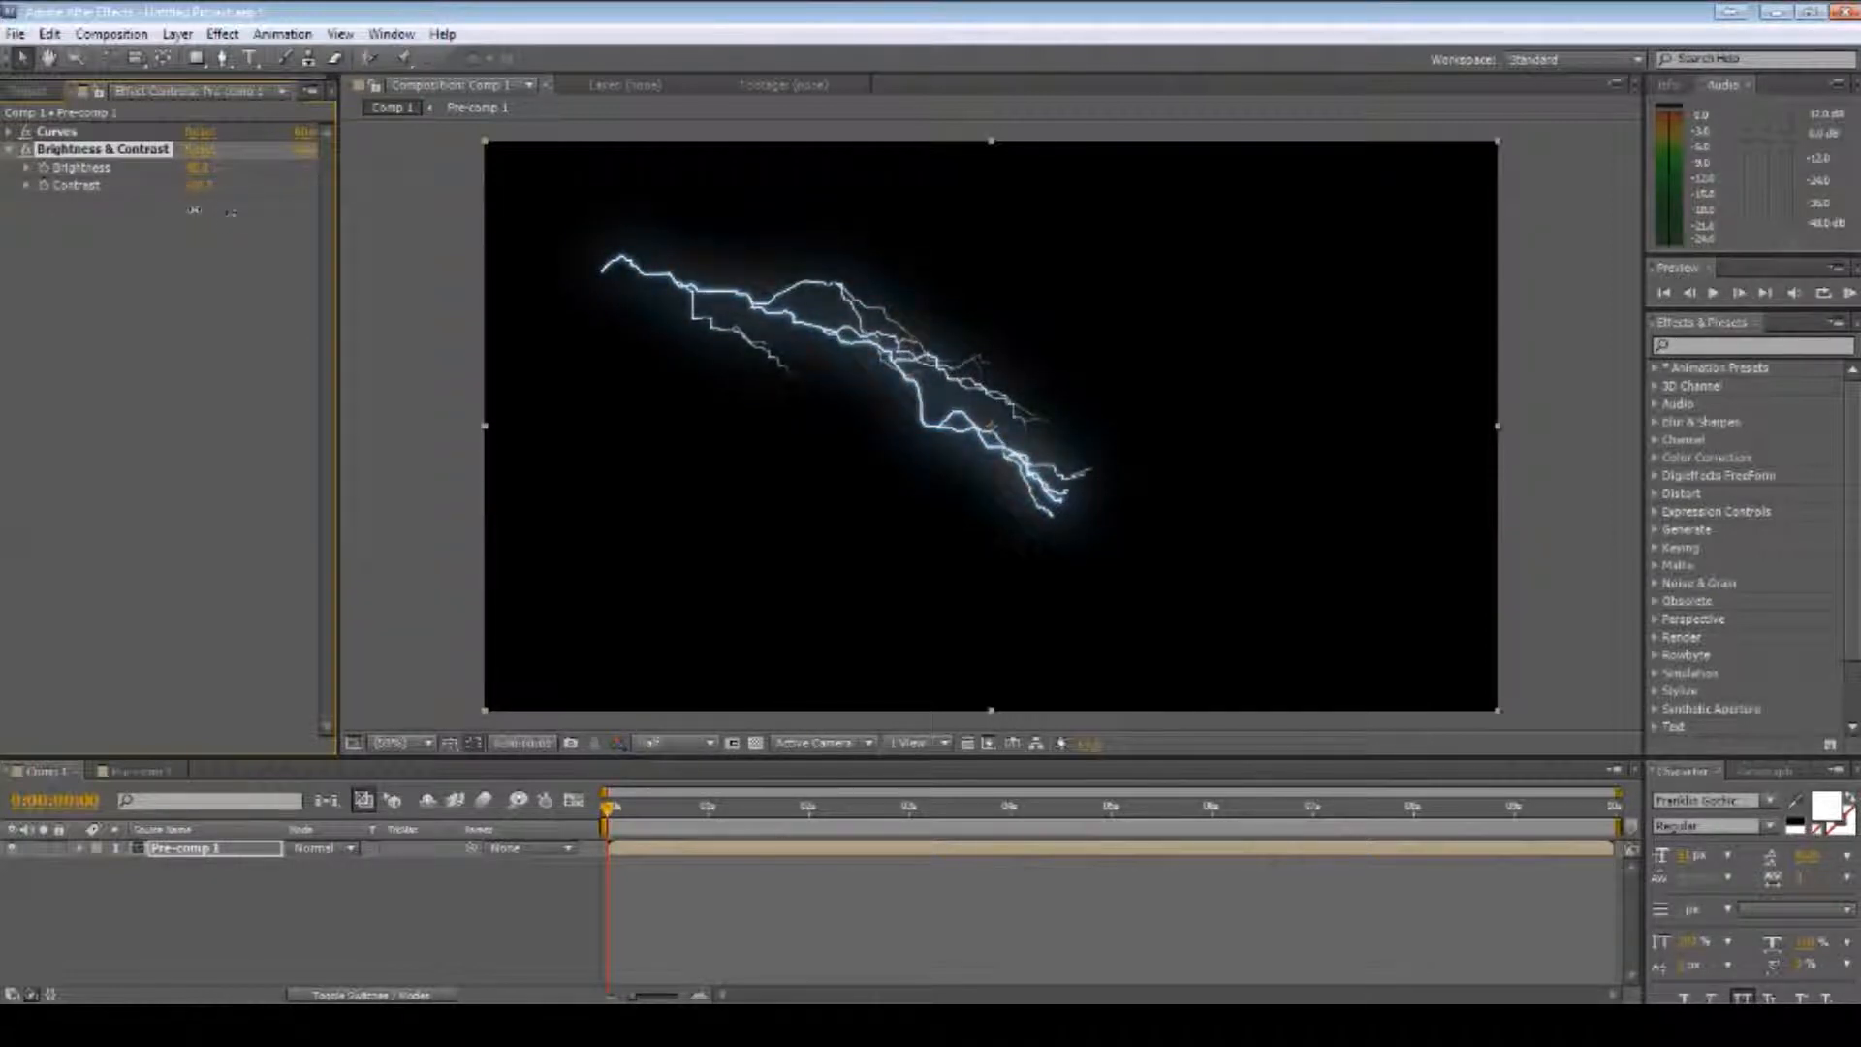
{"action": "key", "text": "Delete"}
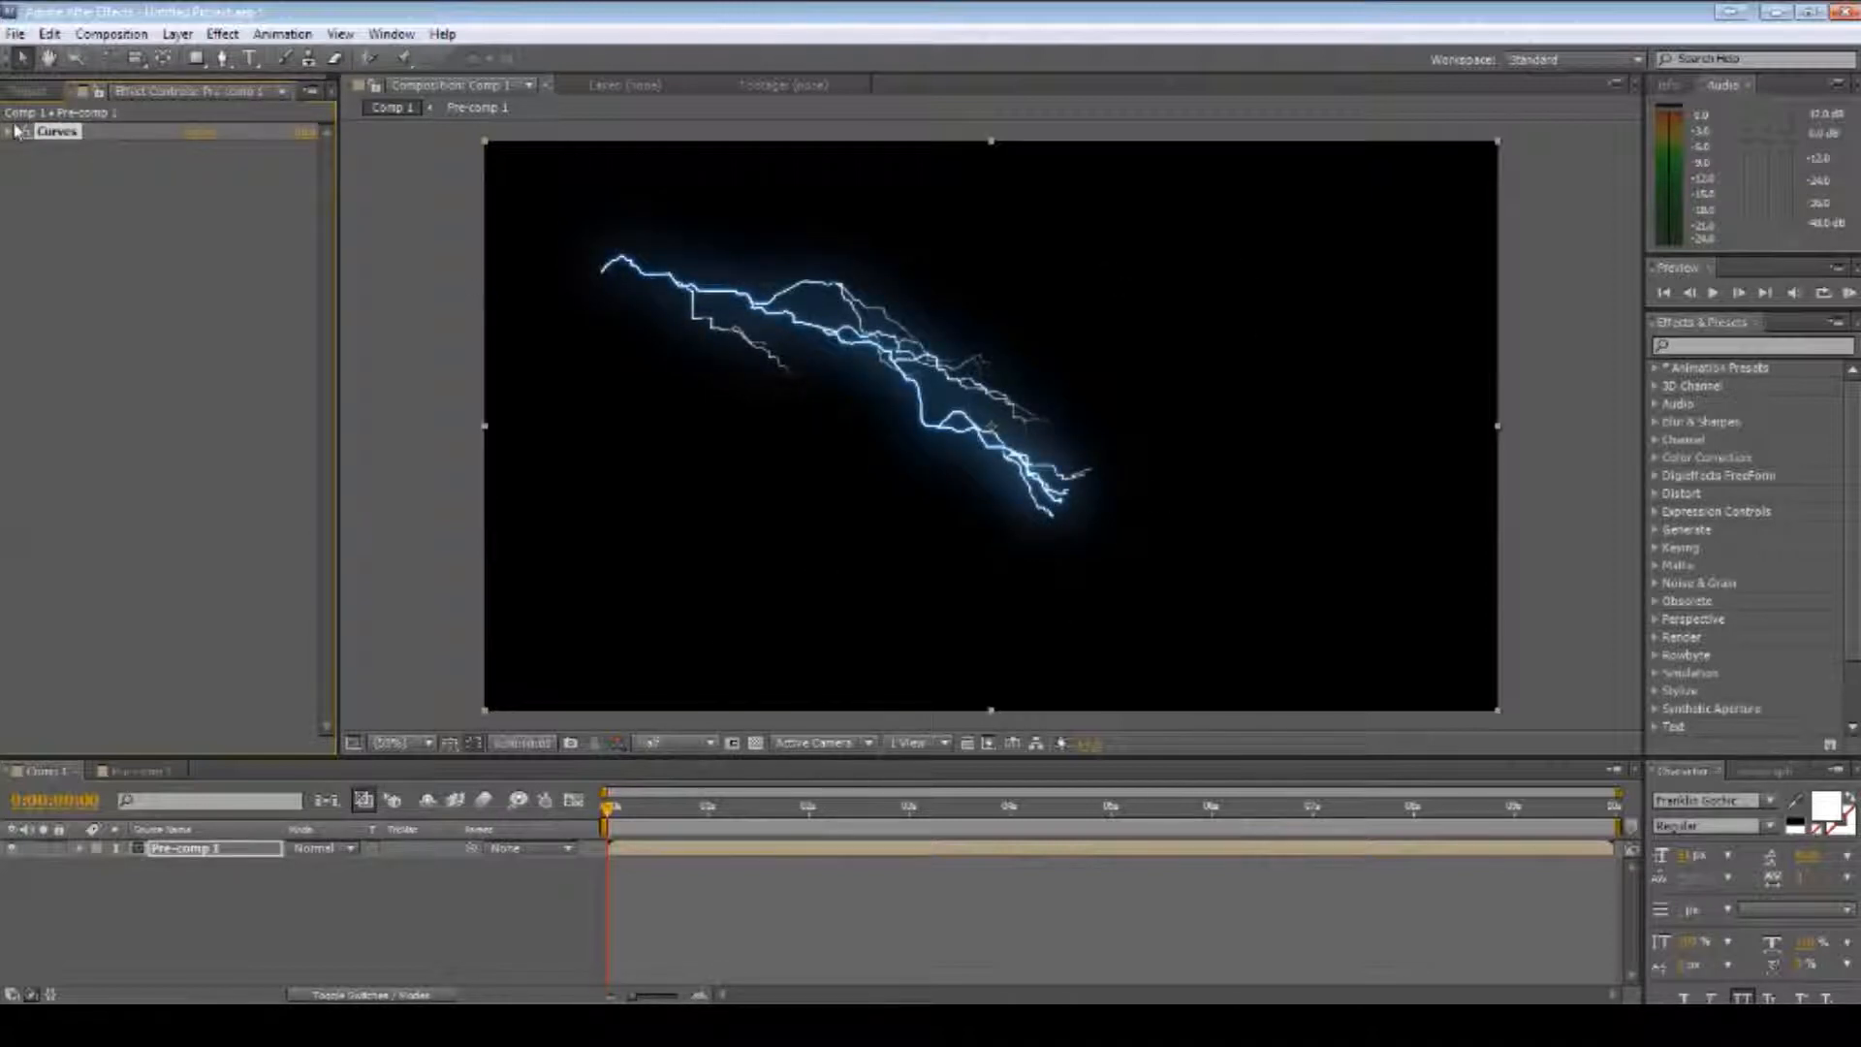
- Compare the gray bolt and its effects in Pre-comp 1 with the Curves-colored result in Comp 1
{"action": "left_click", "coordinate": [134, 773]}
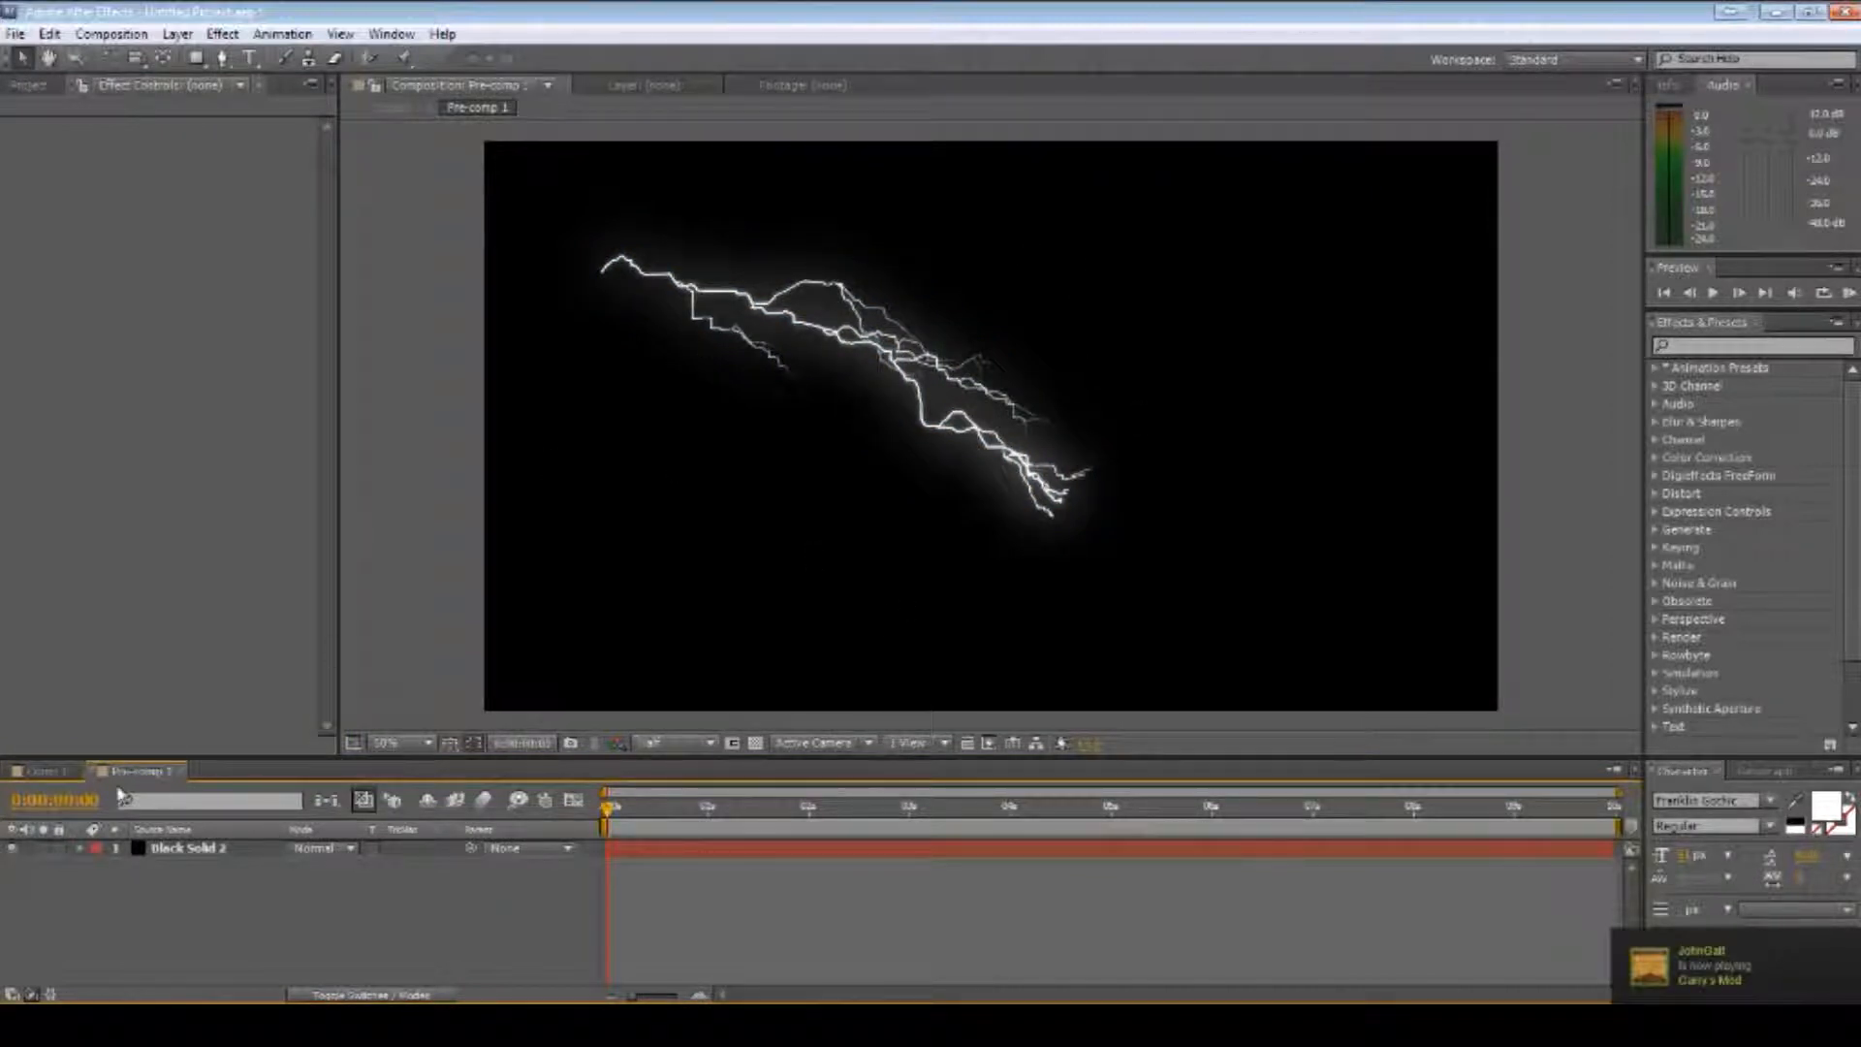
{"action": "left_click", "coordinate": [41, 772]}
{"action": "left_click", "coordinate": [9, 132]}
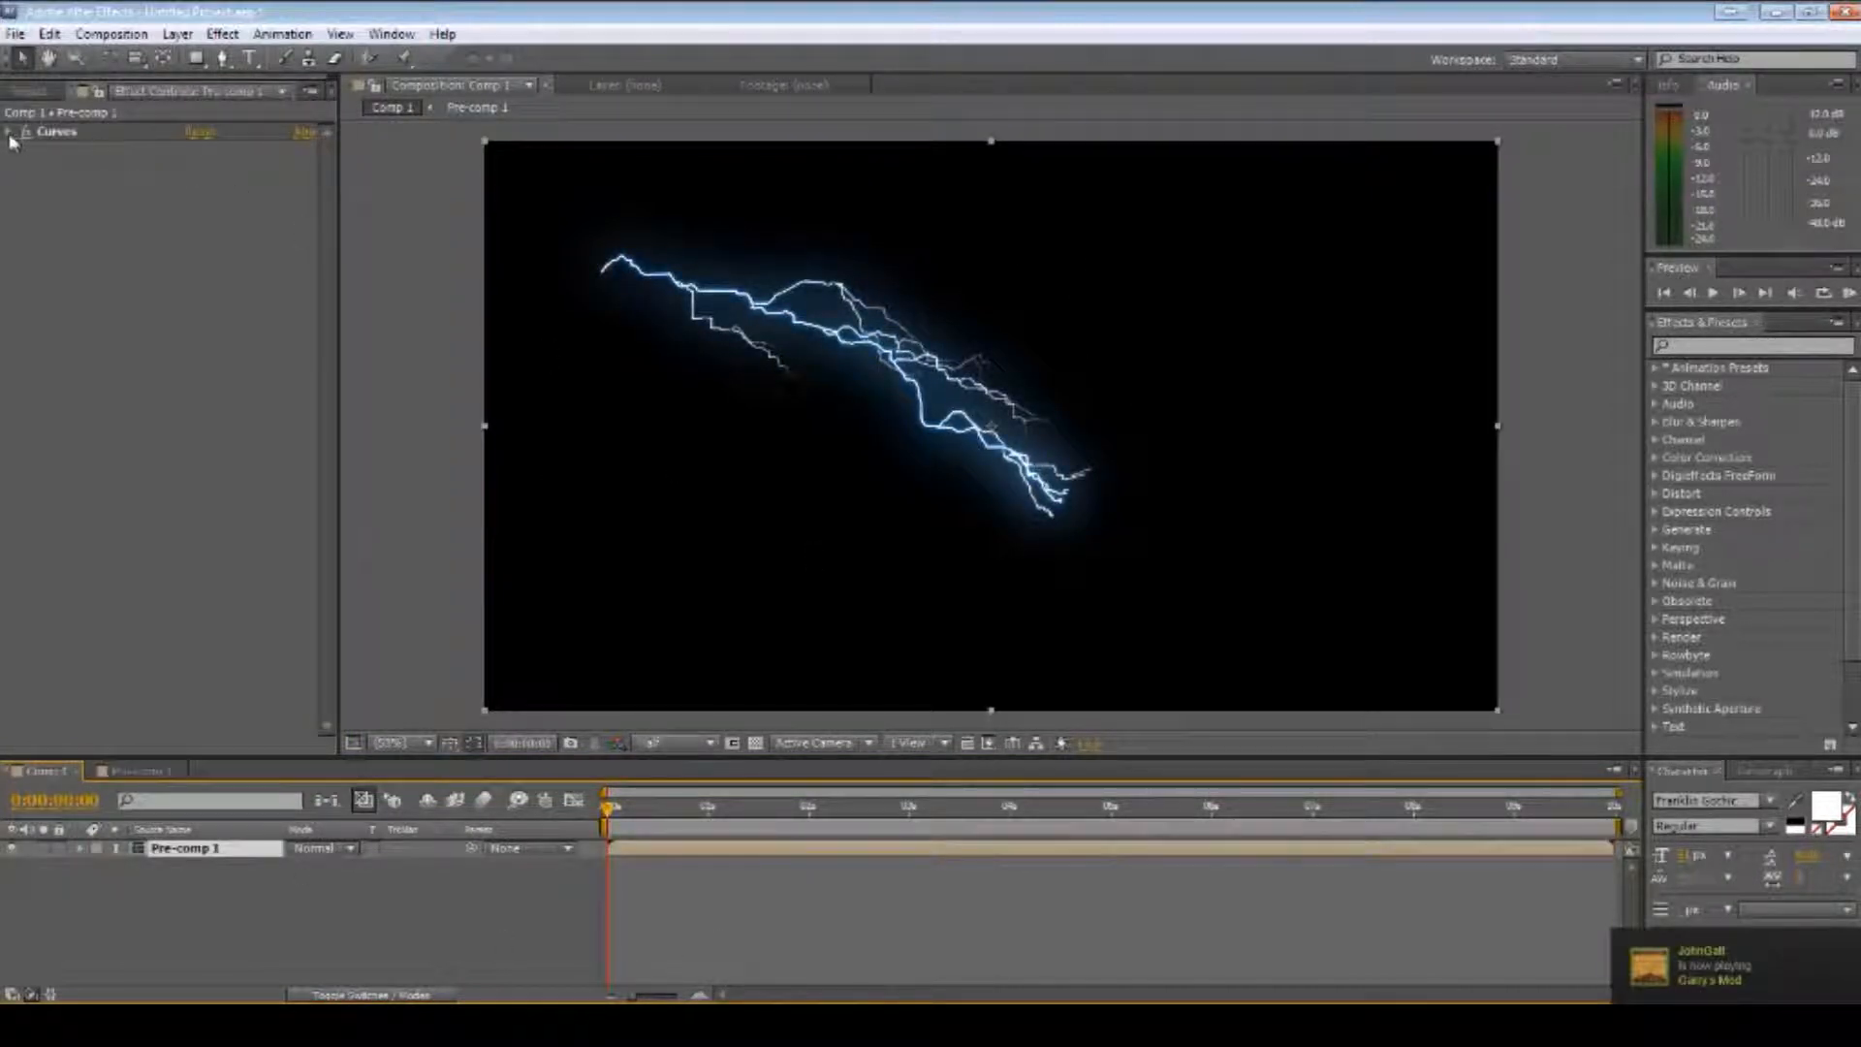
{"action": "left_click", "coordinate": [324, 893]}
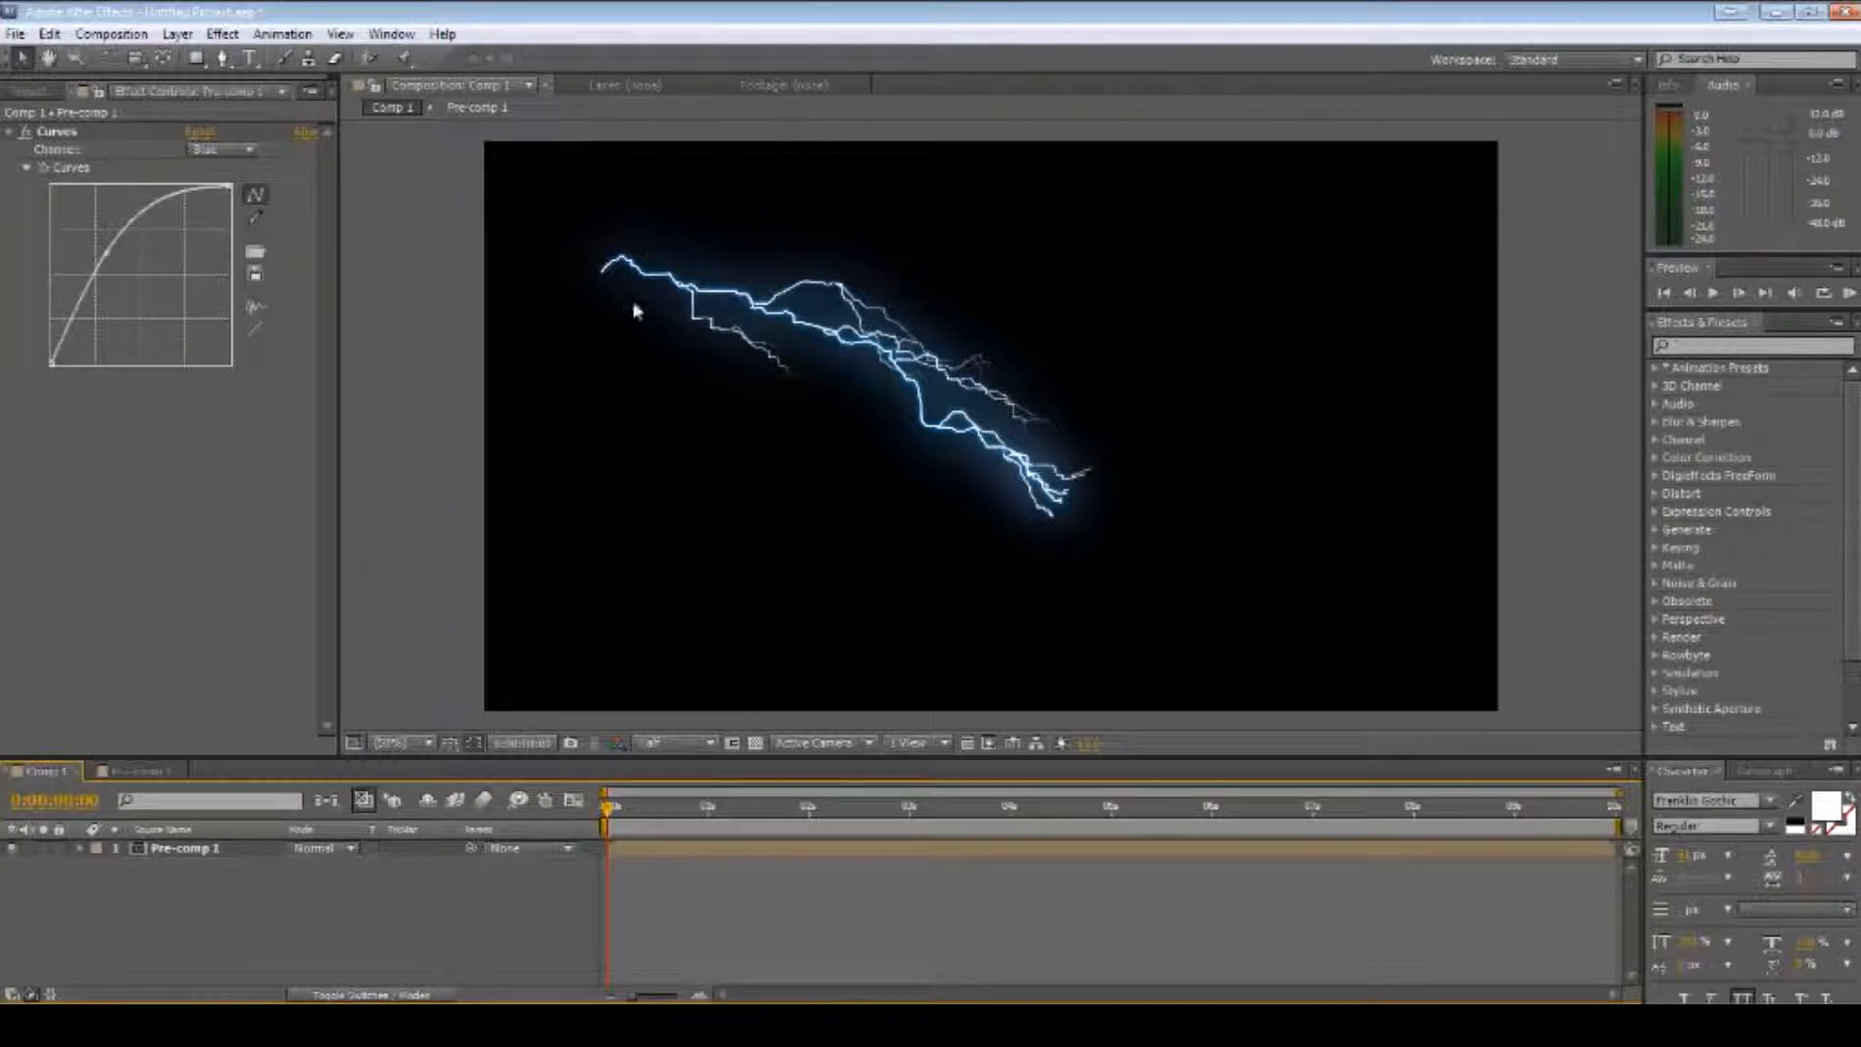
{"action": "left_click", "coordinate": [171, 770]}
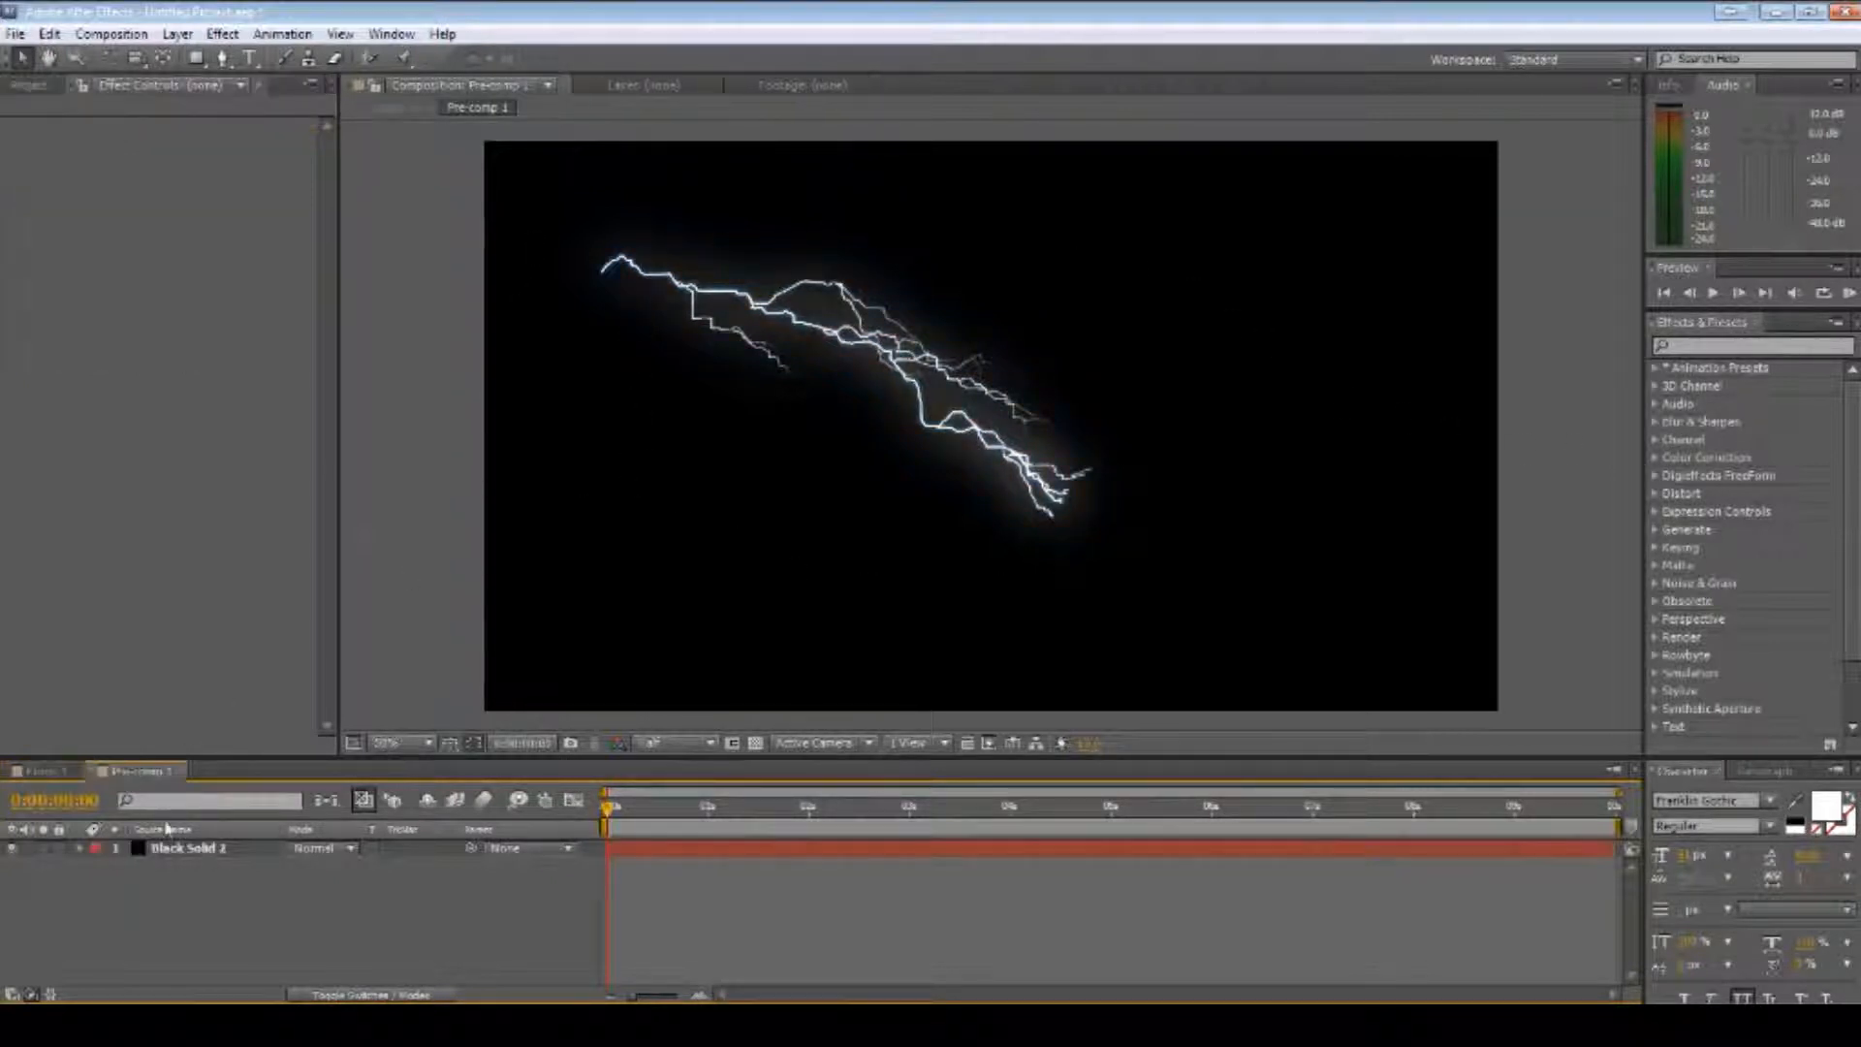
{"action": "left_click", "coordinate": [190, 855]}
{"action": "left_click", "coordinate": [246, 914]}
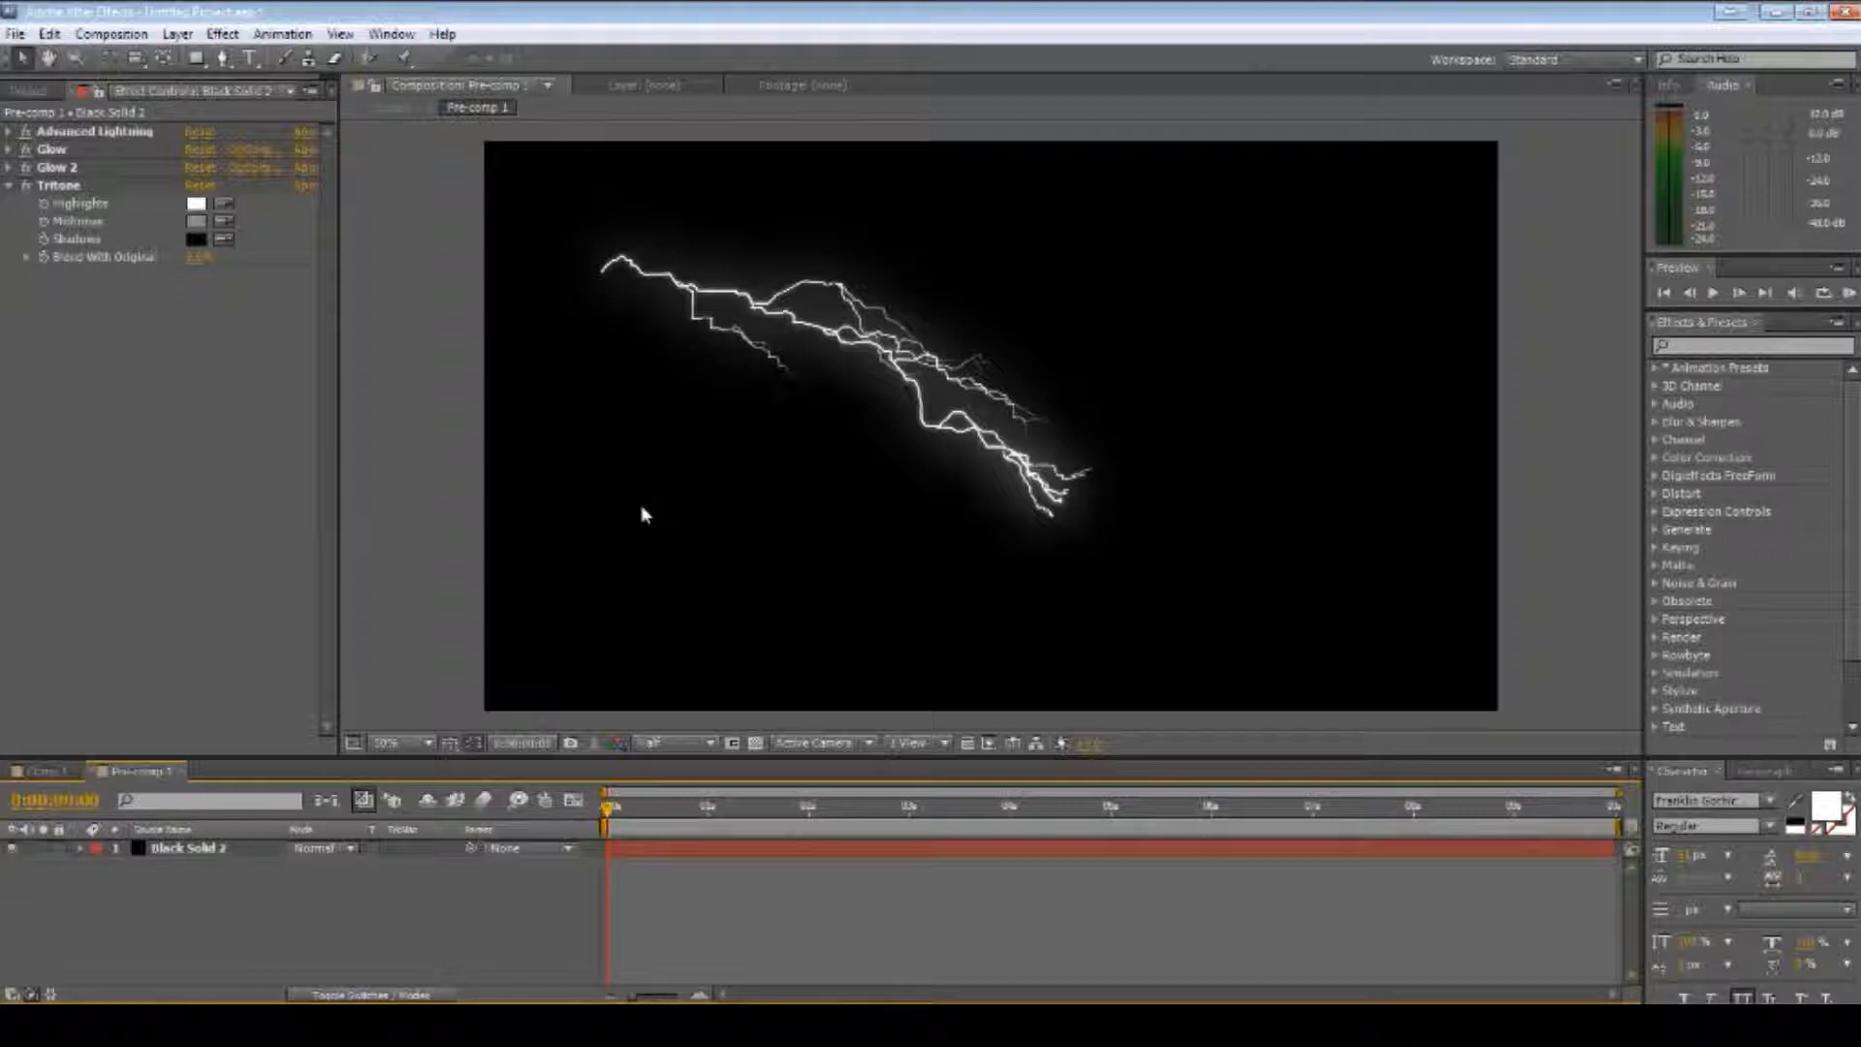
- Inspect the bolt in Pre-comp 1 against the transparency grid, and restore the black background
{"action": "left_click", "coordinate": [754, 744]}
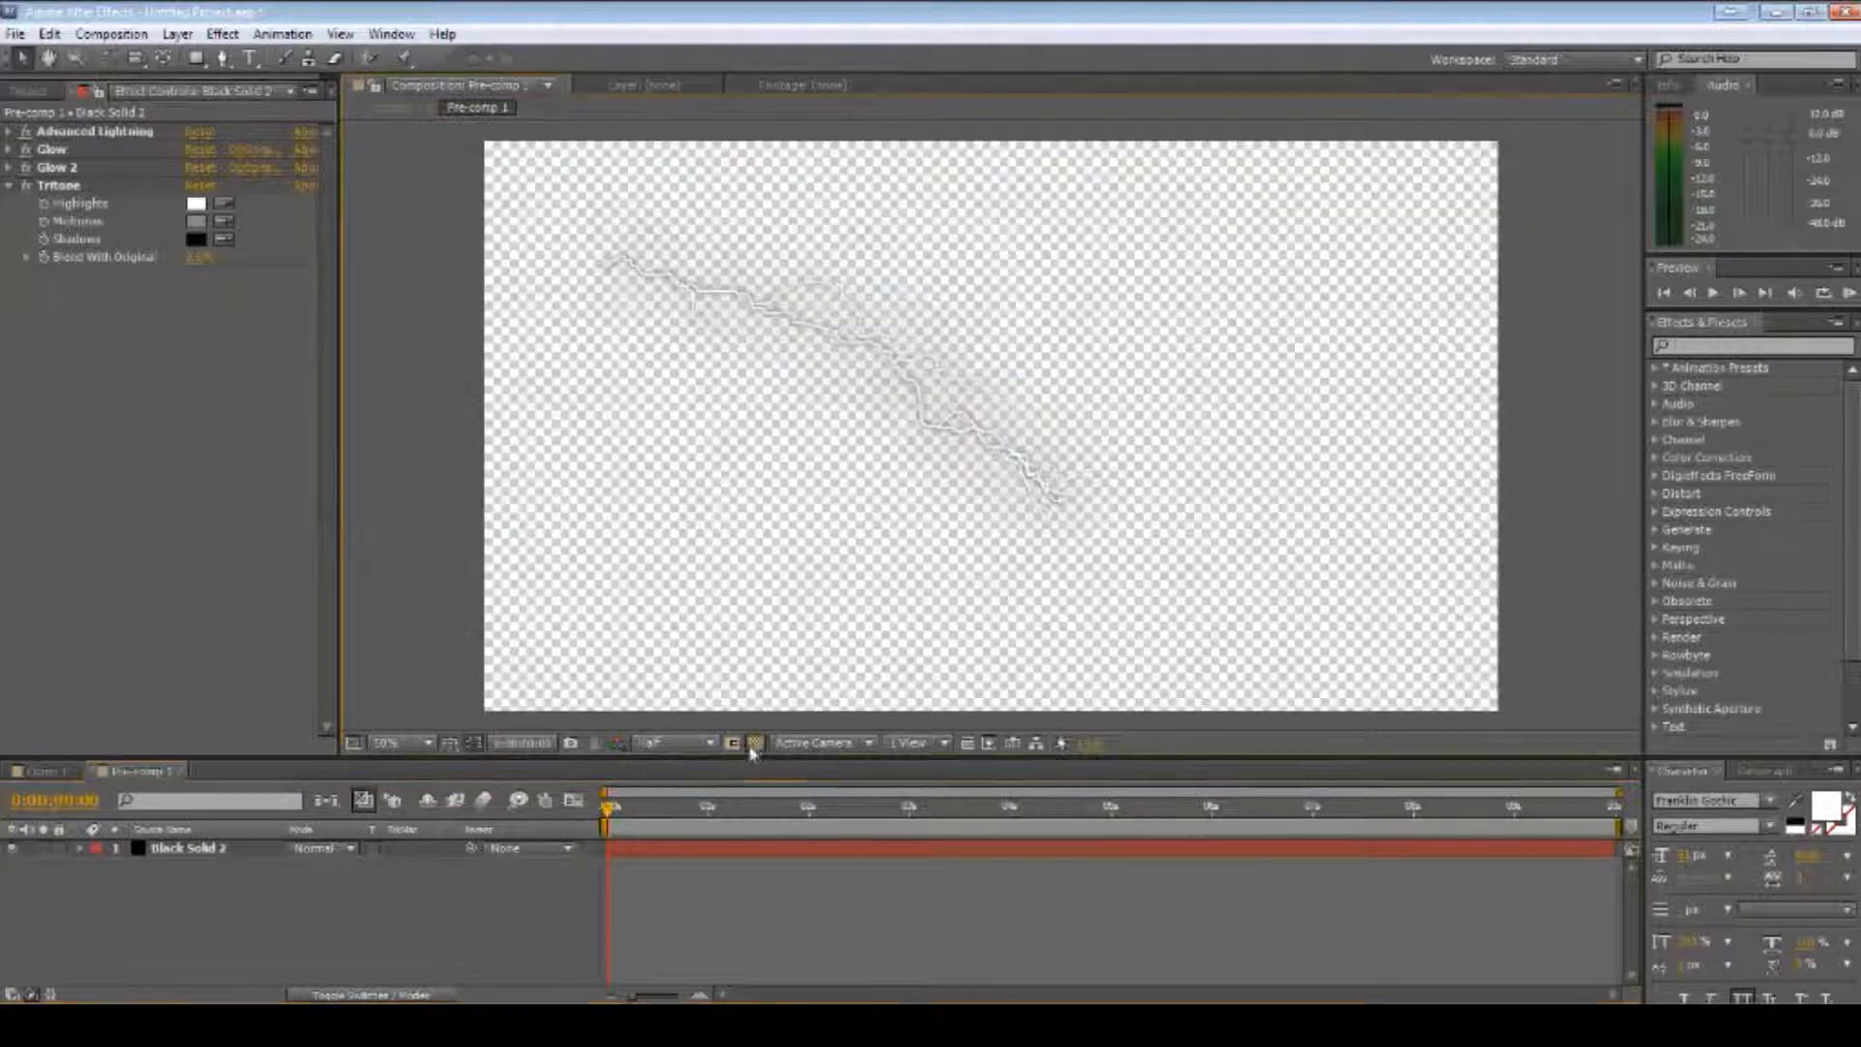
{"action": "left_click", "coordinate": [754, 744]}
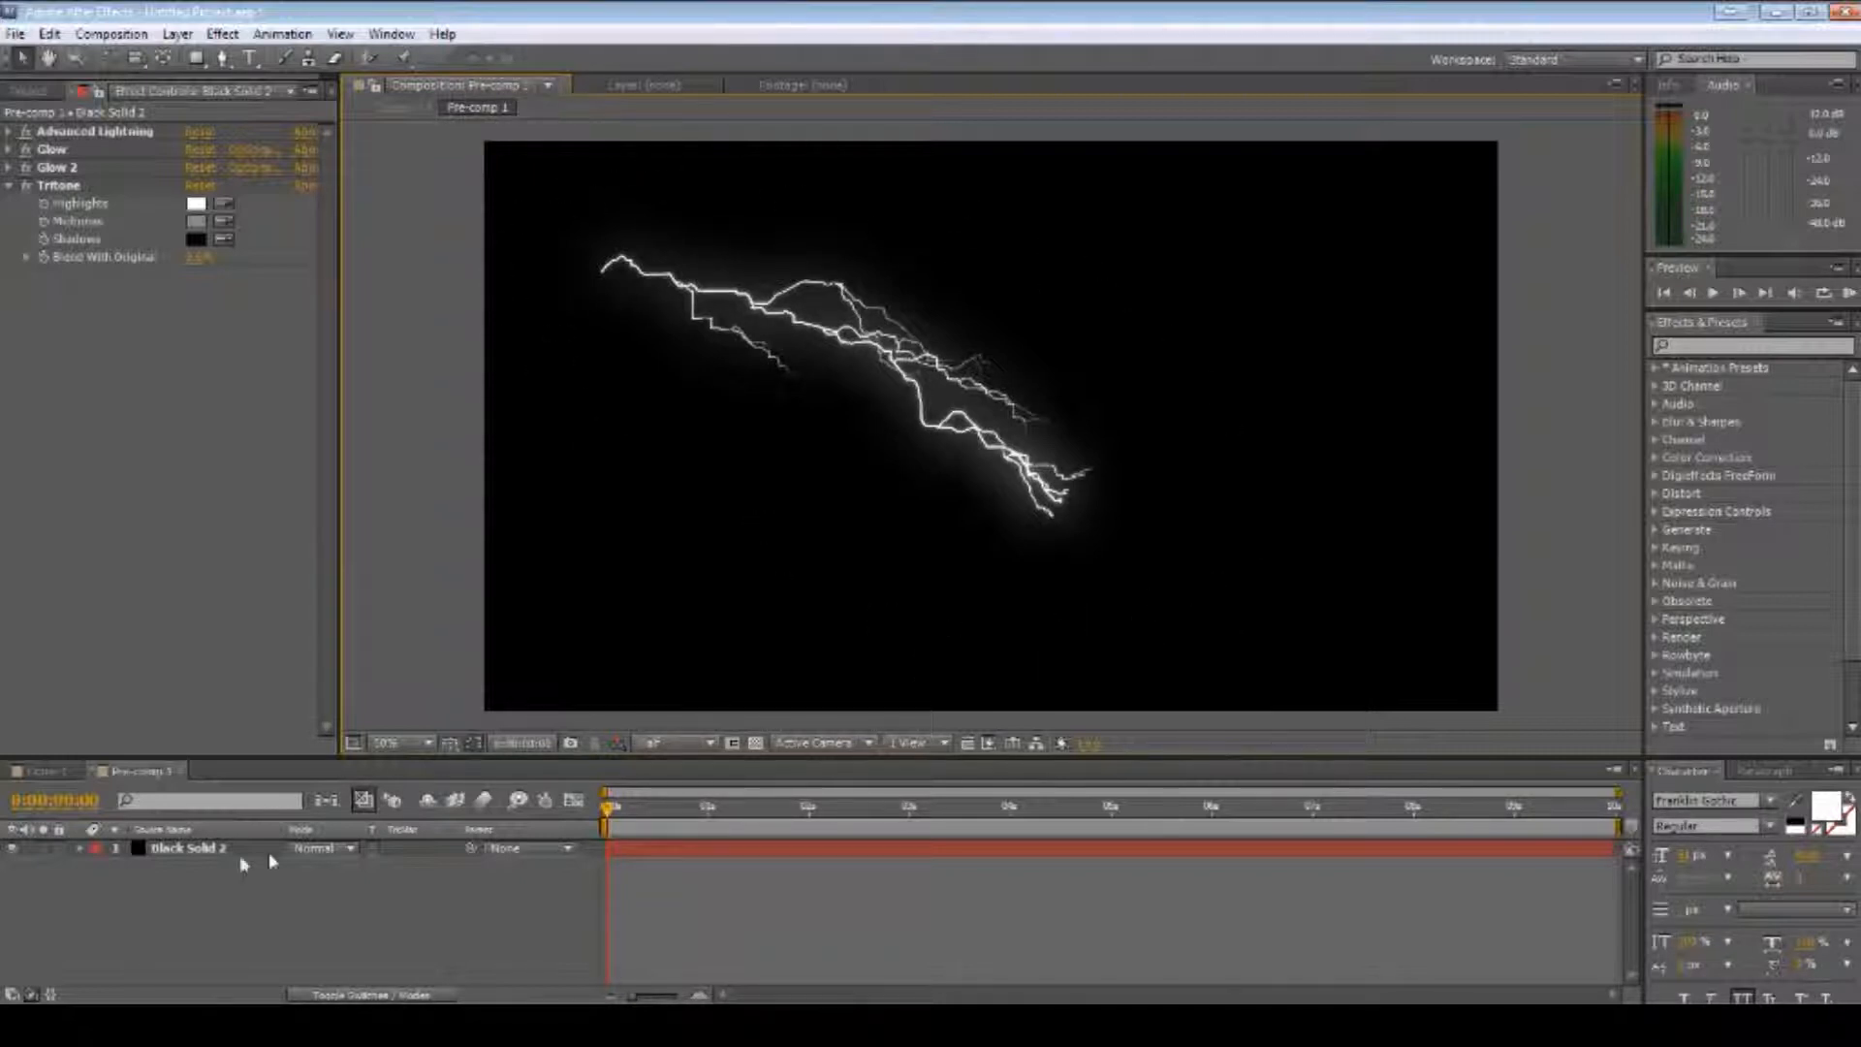
{"action": "left_click", "coordinate": [157, 849]}
{"action": "left_click", "coordinate": [260, 920]}
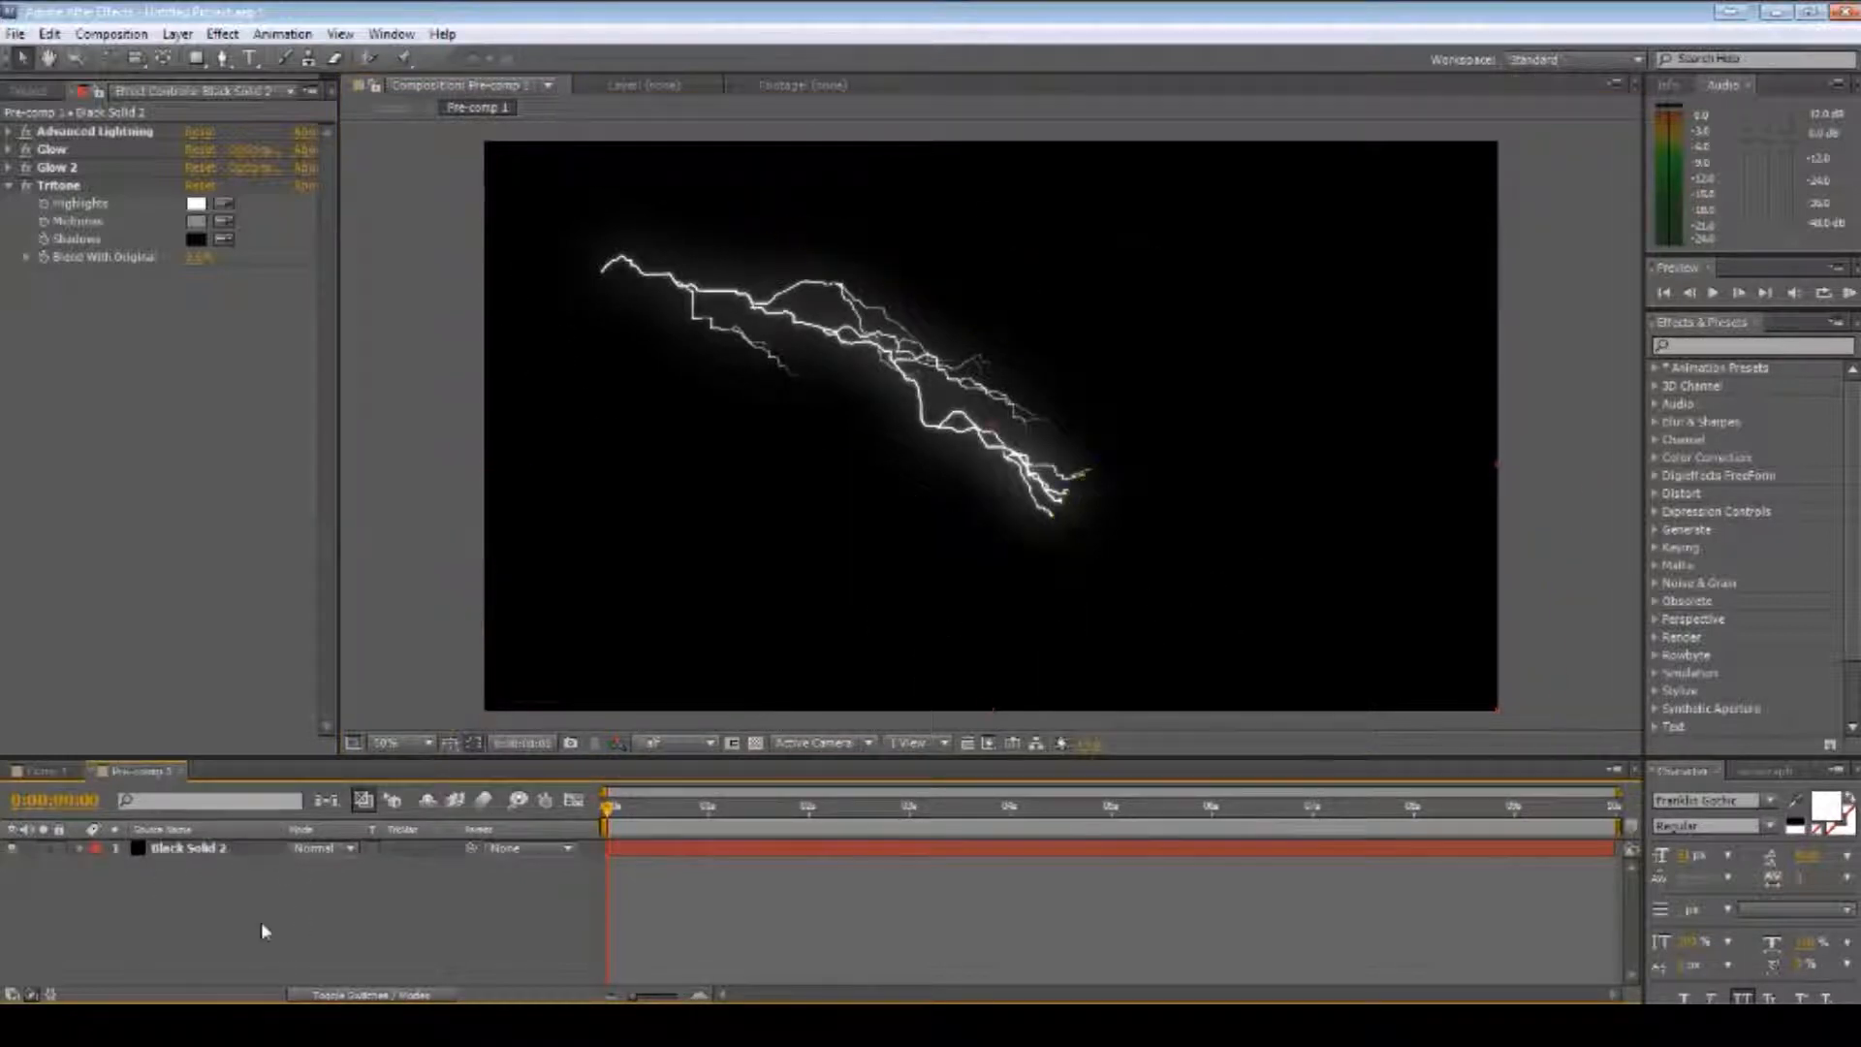
- Move the upper mask point of Black Solid 2 farther from the bolt, and inspect the result up close in Comp 1
{"action": "left_click", "coordinate": [181, 849]}
{"action": "left_click_drag", "start_coordinate": [741, 221], "coordinate": [801, 182]}
{"action": "left_click", "coordinate": [374, 924]}
{"action": "left_click", "coordinate": [43, 770]}
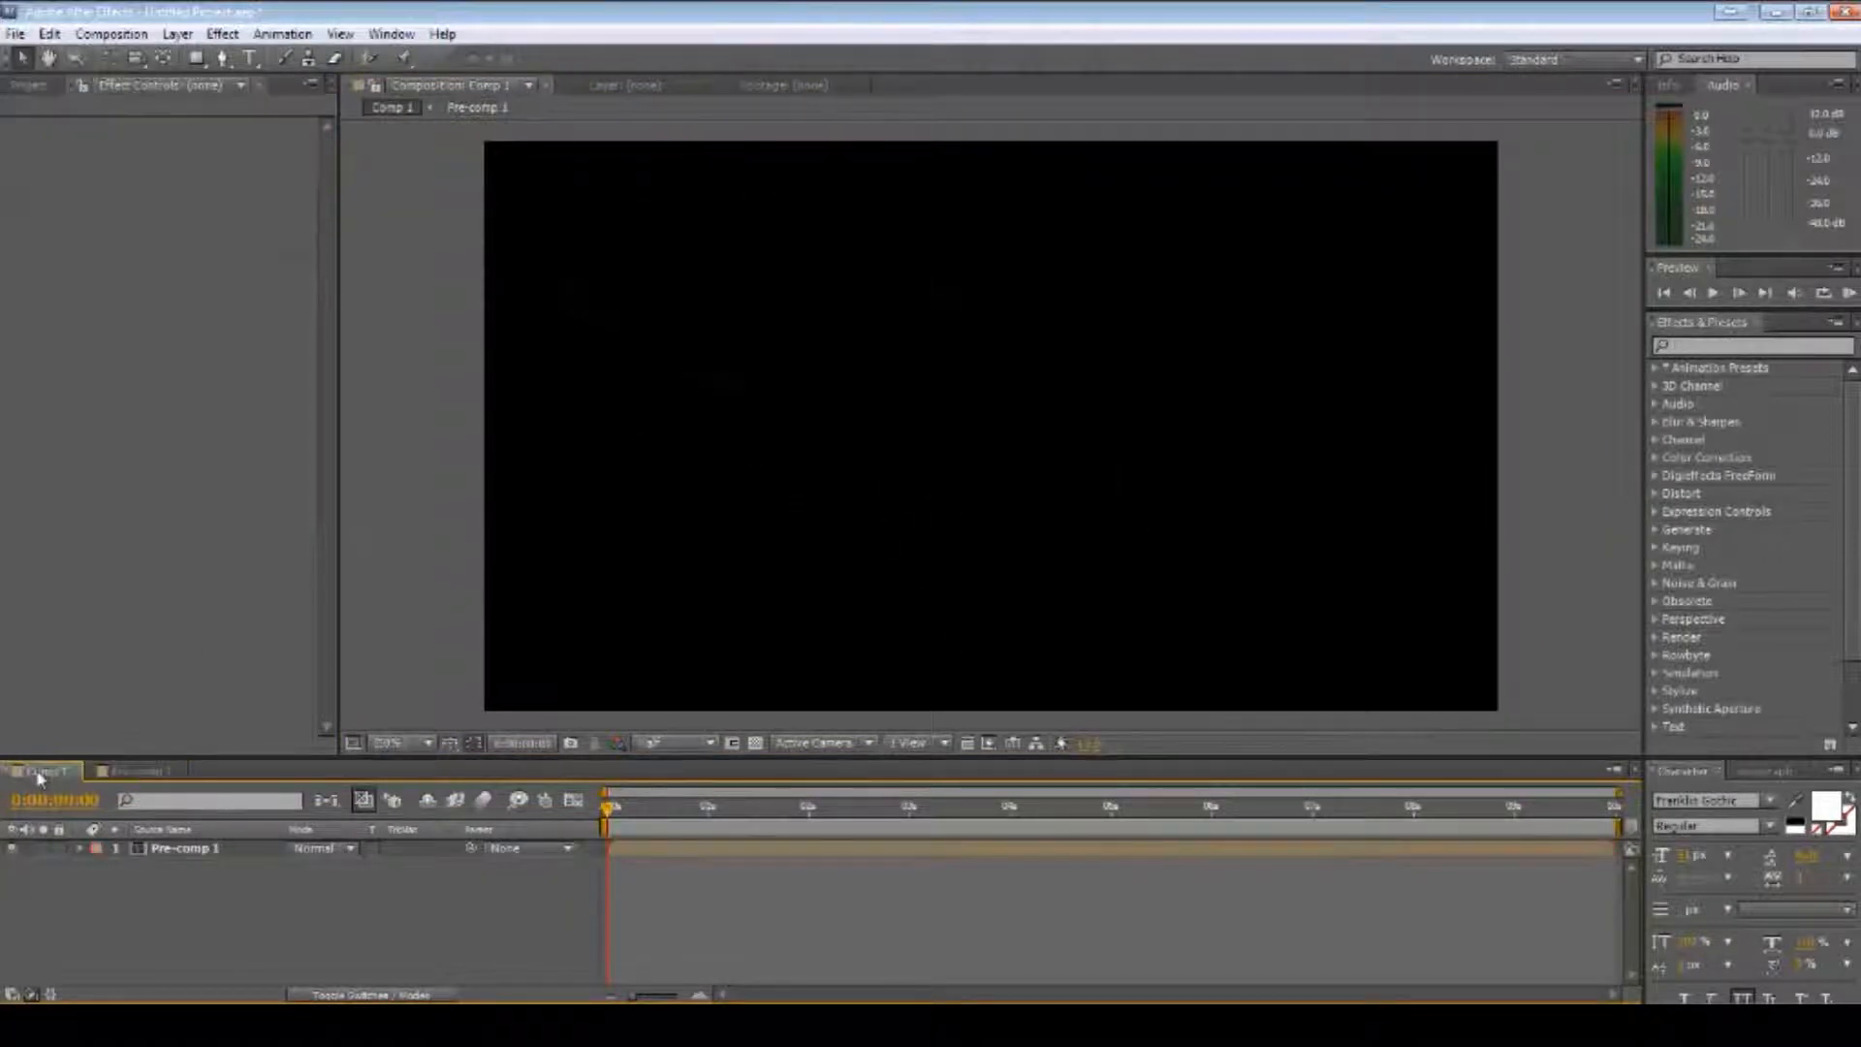
{"action": "scroll", "coordinate": [906, 388], "scroll_direction": "up", "scroll_amount": 3}
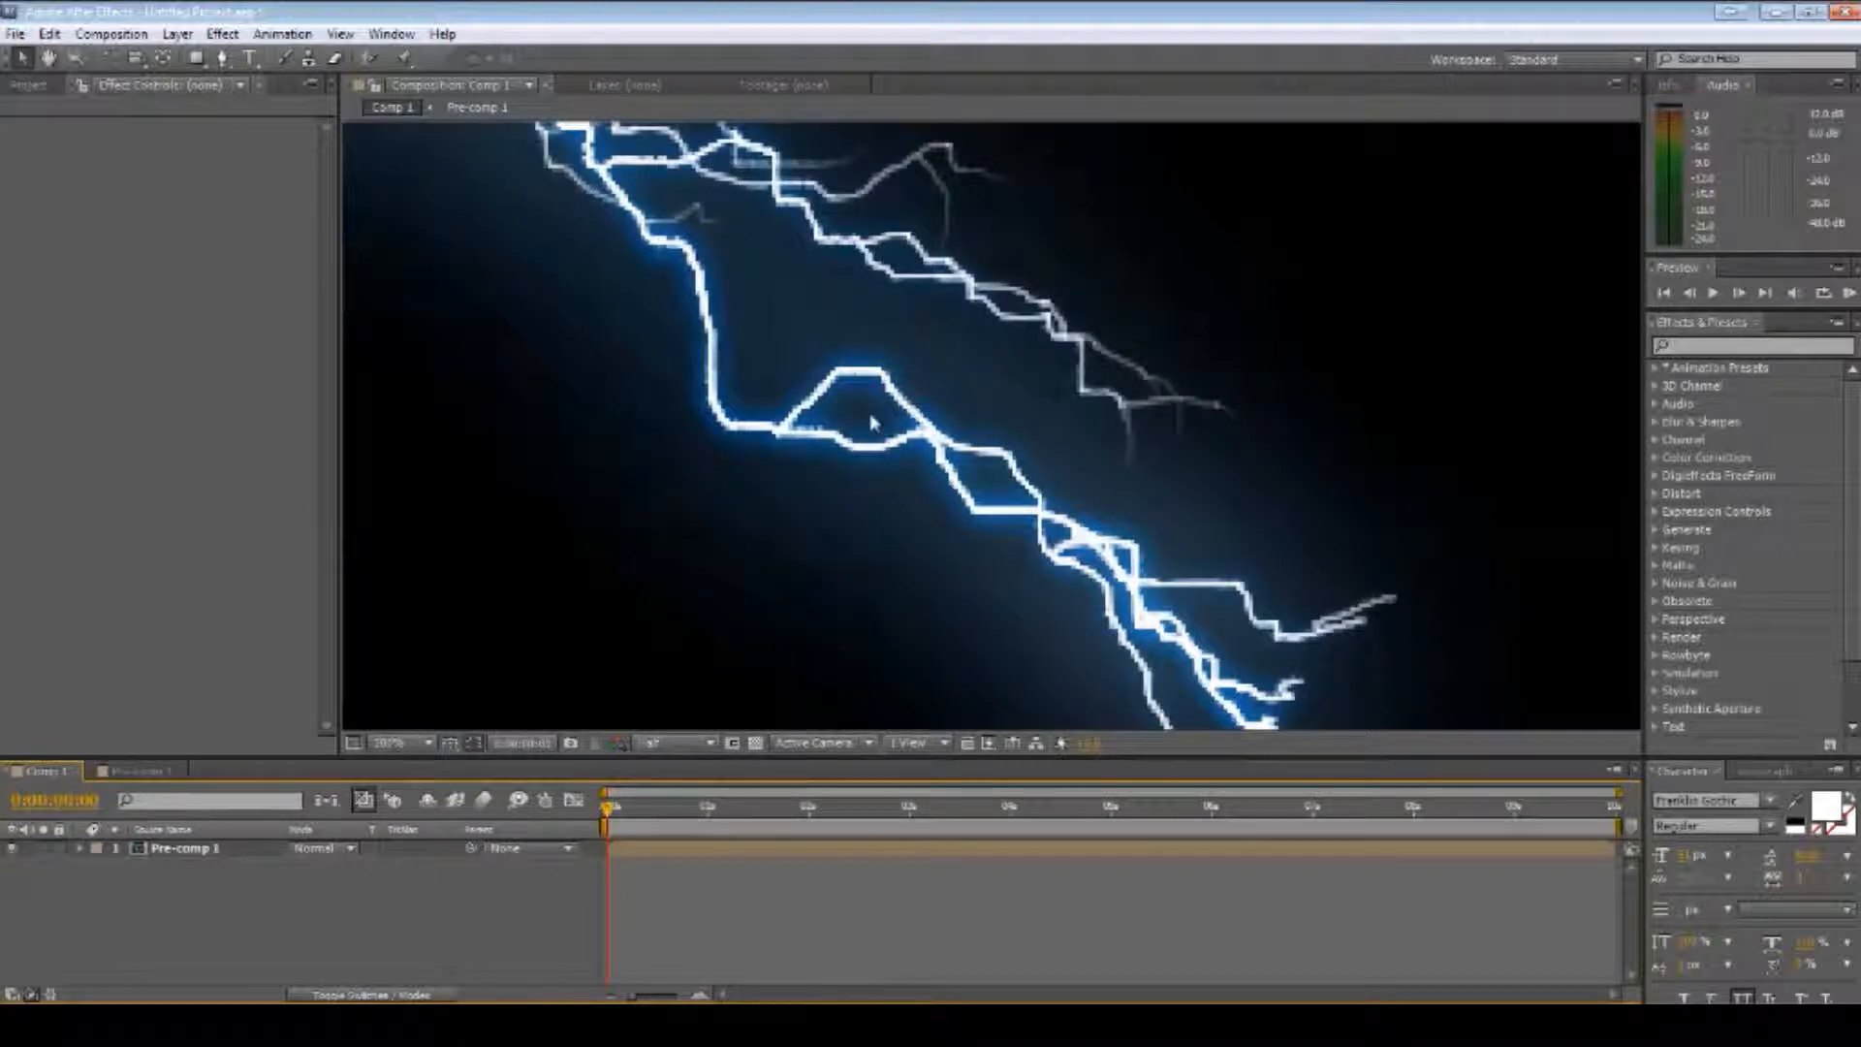
{"action": "scroll", "coordinate": [872, 423], "scroll_direction": "down", "scroll_amount": 2}
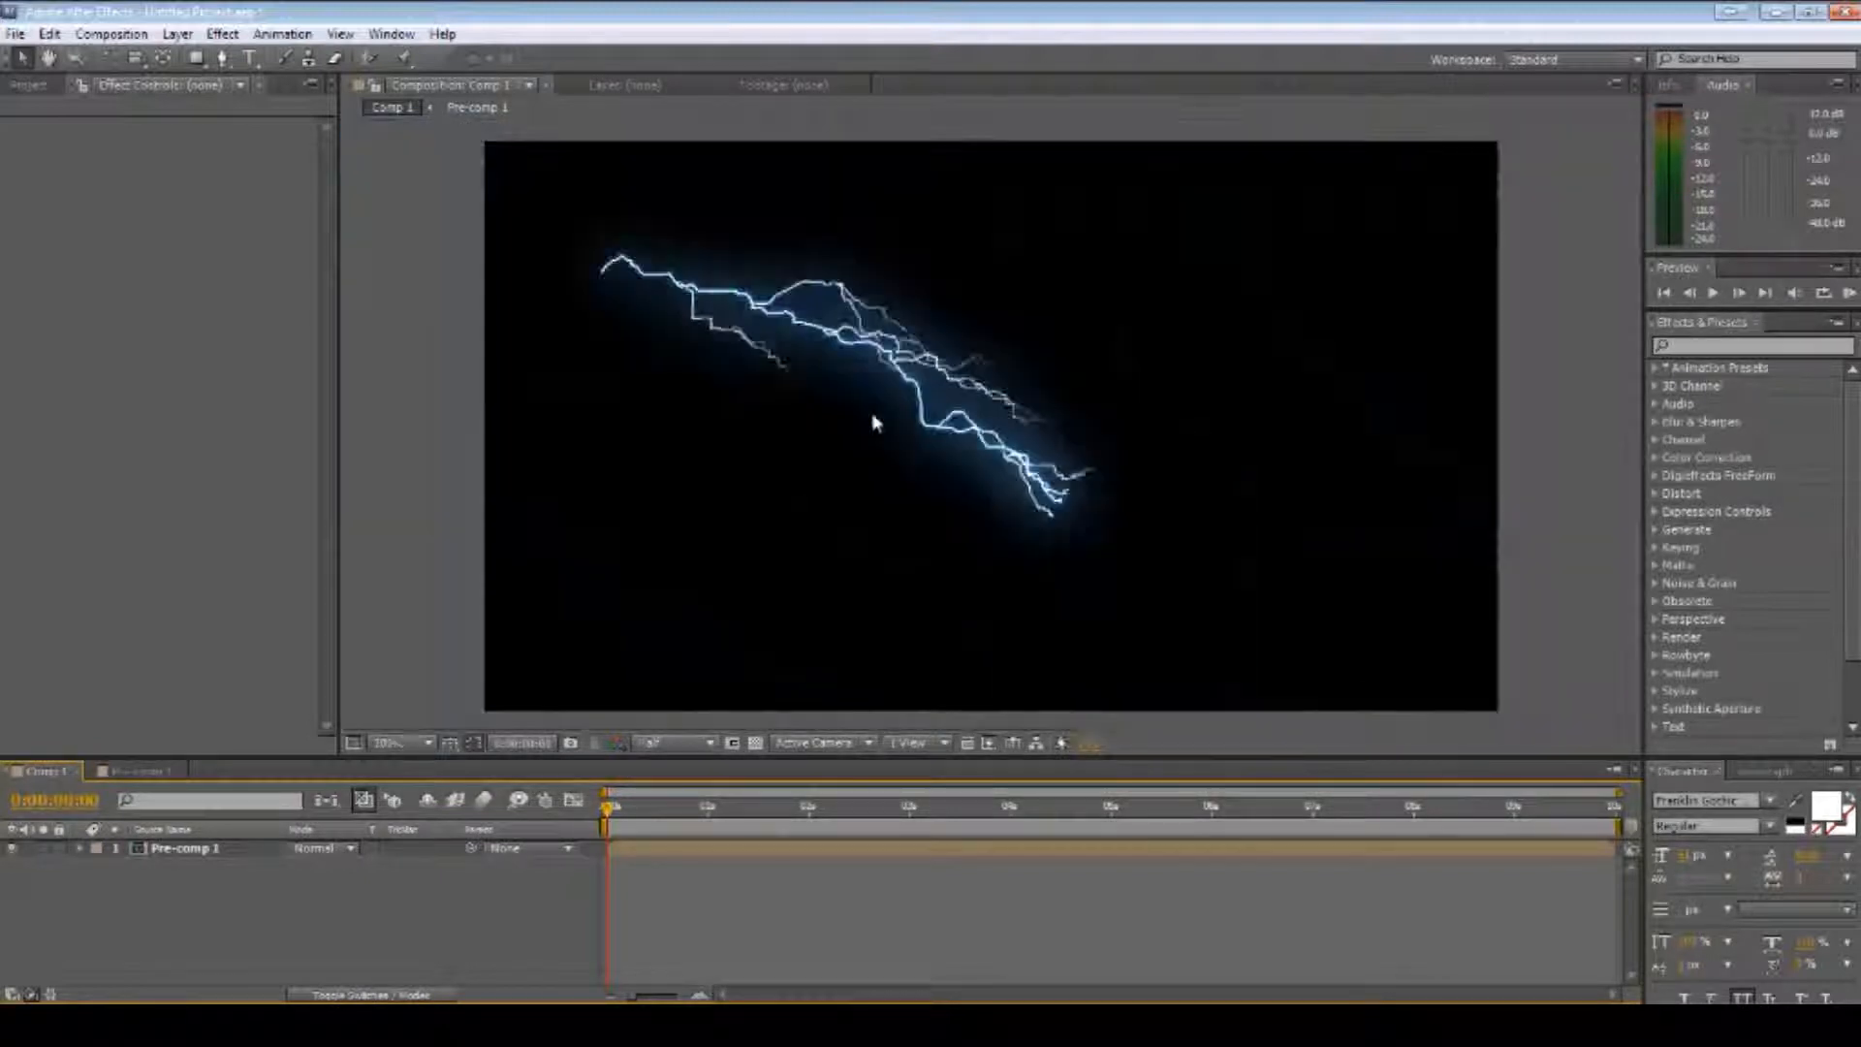
- Add a new black solid to Pre-comp 1 and place it beneath the Black Solid 2 lightning layer
{"action": "left_click", "coordinate": [131, 771]}
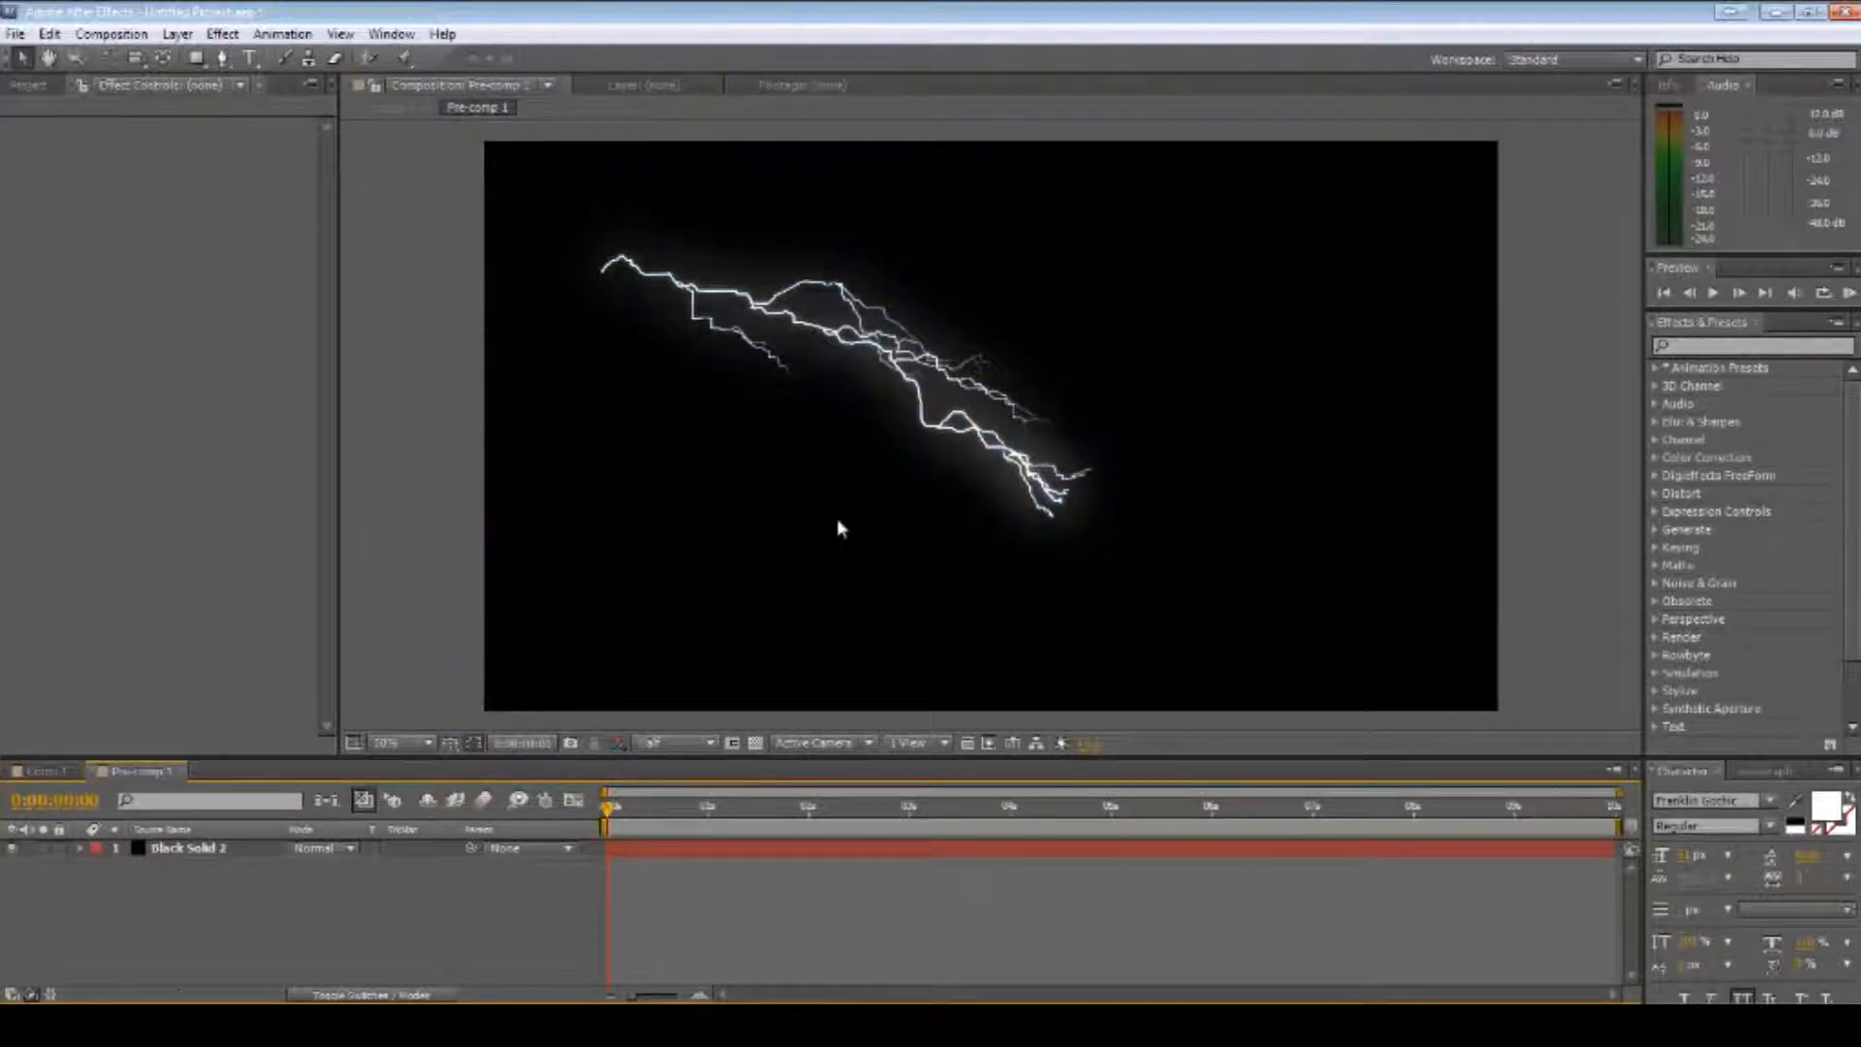
{"action": "right_click", "coordinate": [150, 884]}
{"action": "mouse_move", "coordinate": [361, 669]}
{"action": "left_click", "coordinate": [514, 741]}
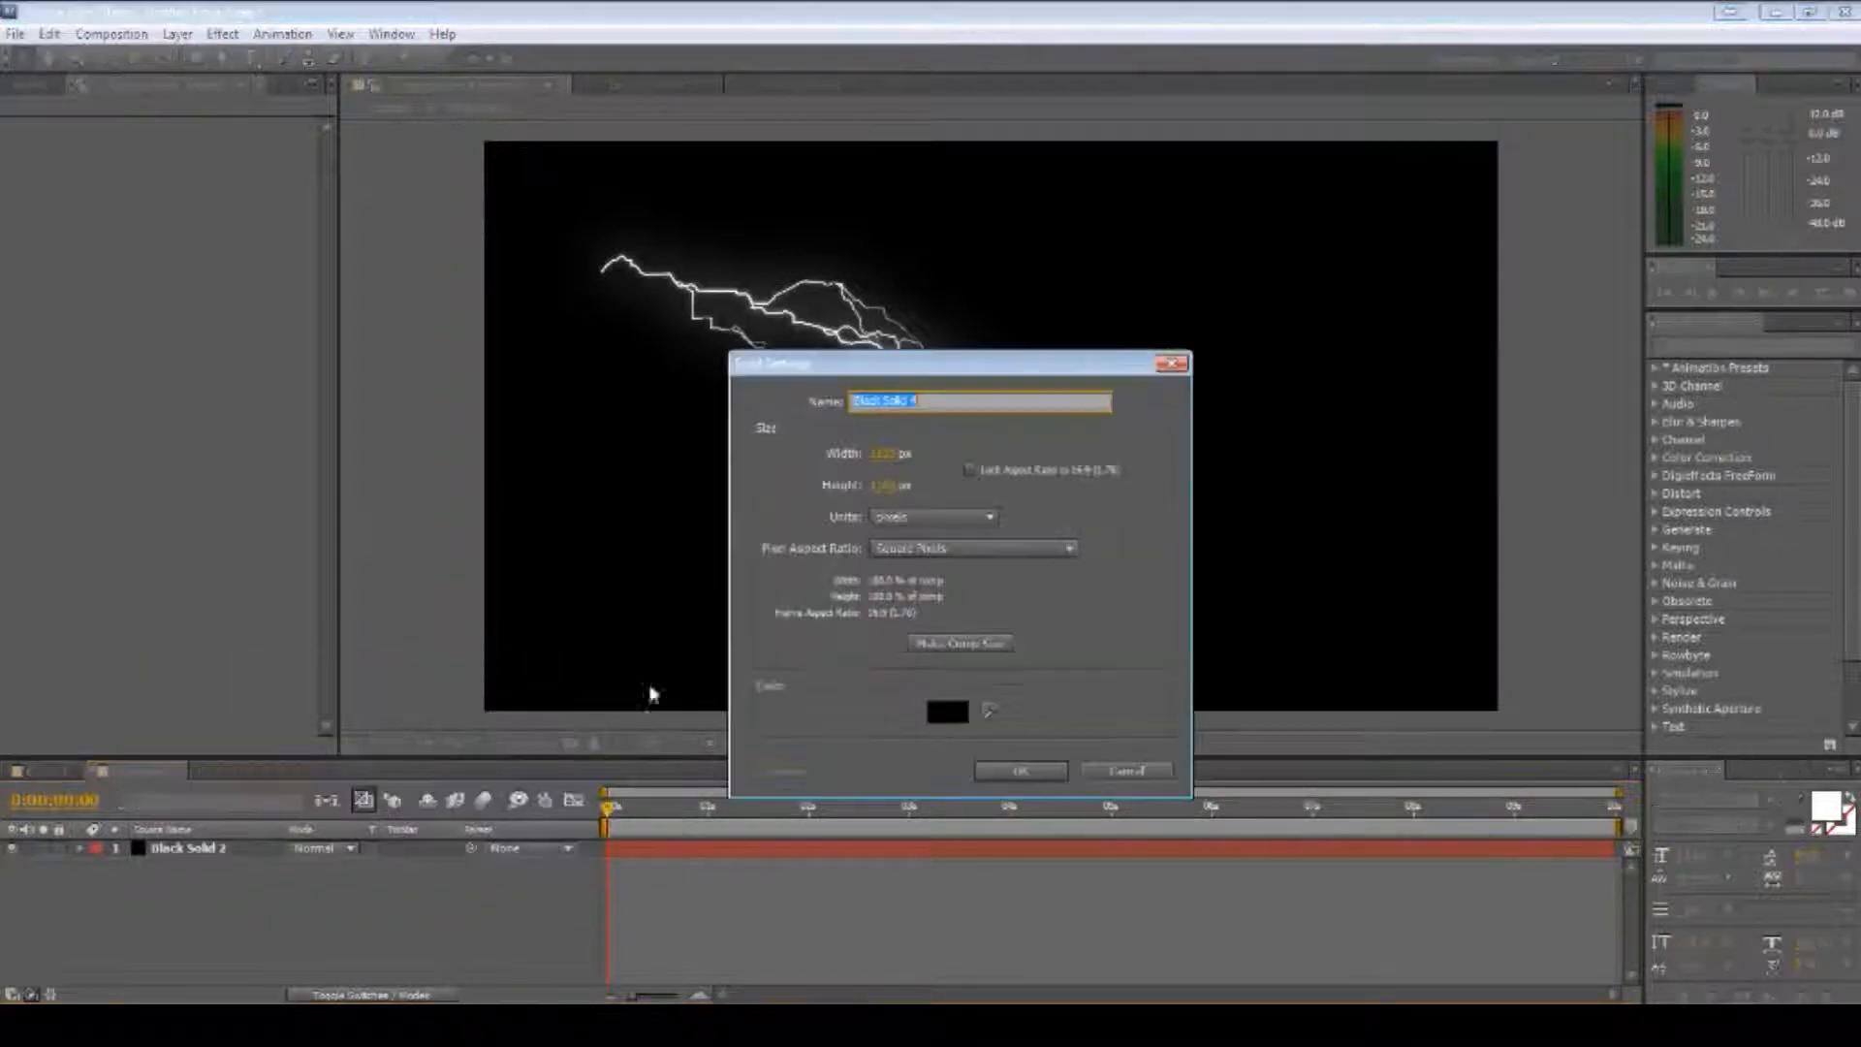
{"action": "left_click", "coordinate": [1021, 769]}
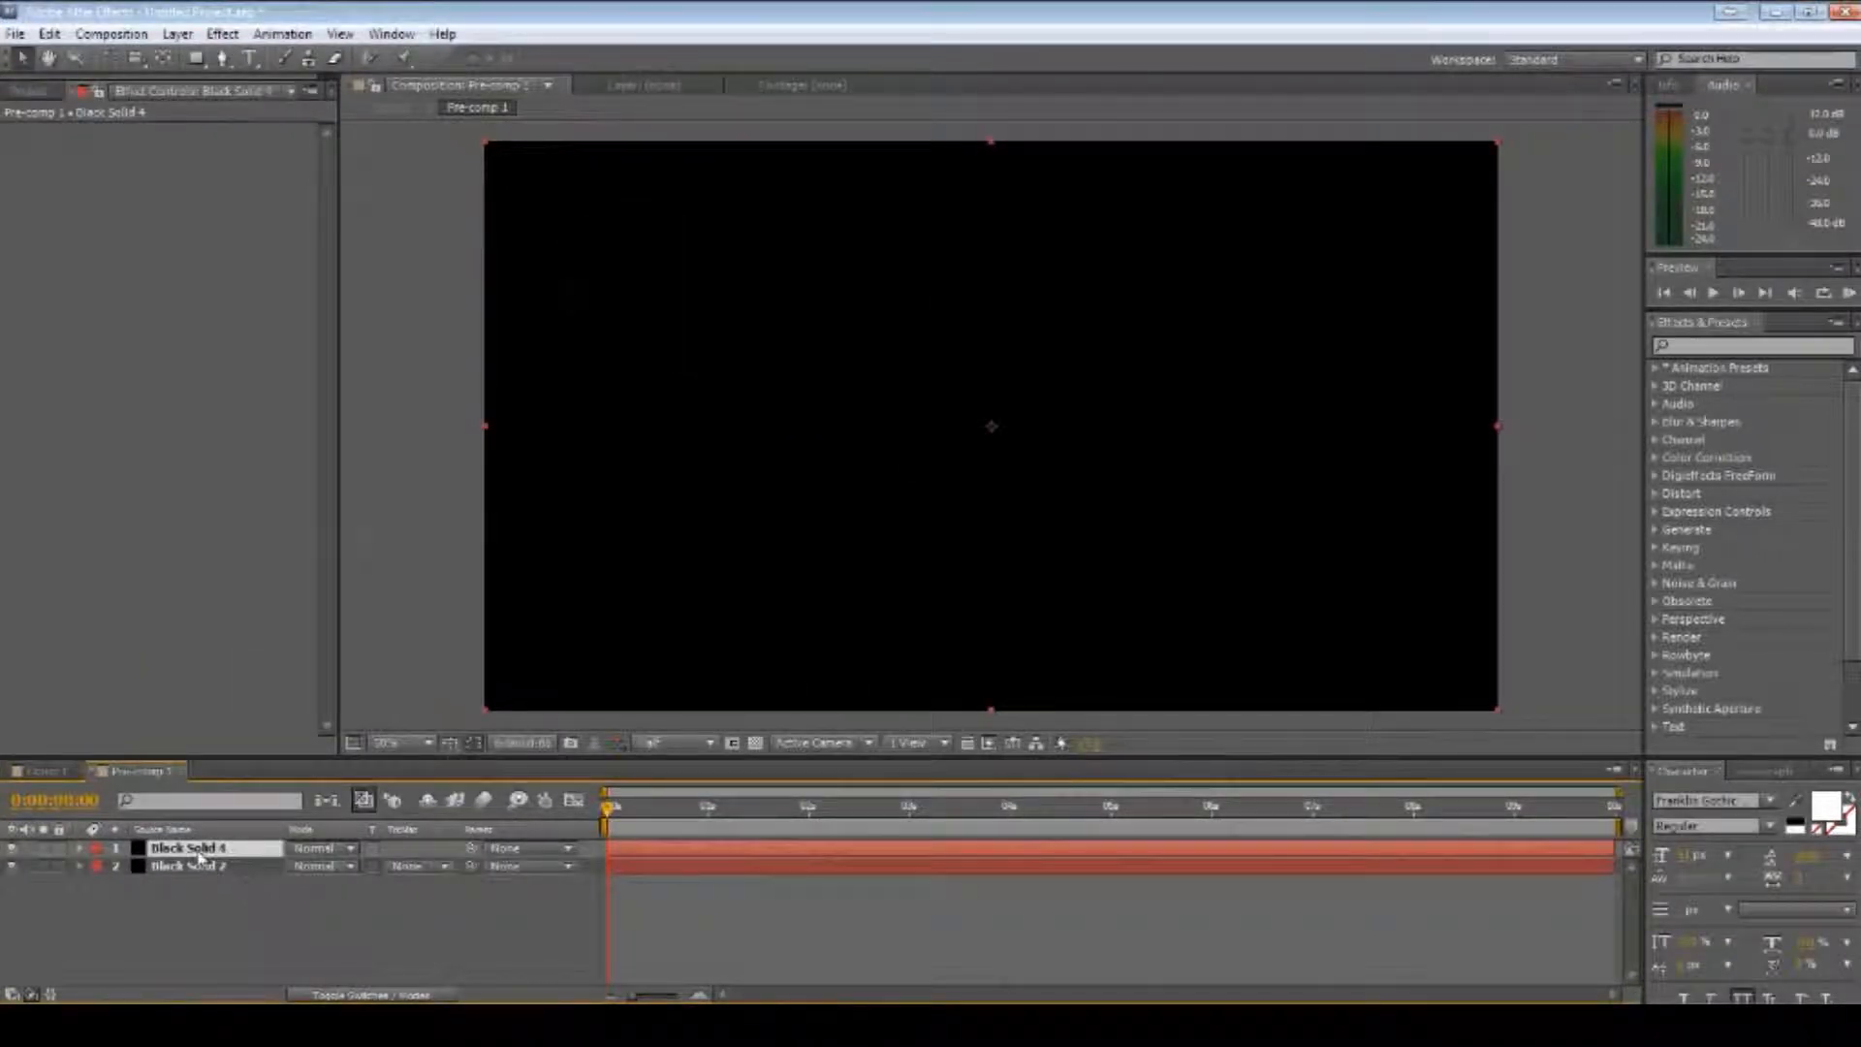
{"action": "left_click_drag", "start_coordinate": [200, 857], "coordinate": [195, 887]}
- Lower the midtones of the Blue curve on the Pre-comp 1 layer in Comp 1 to soften the blue glow
{"action": "left_click", "coordinate": [44, 771]}
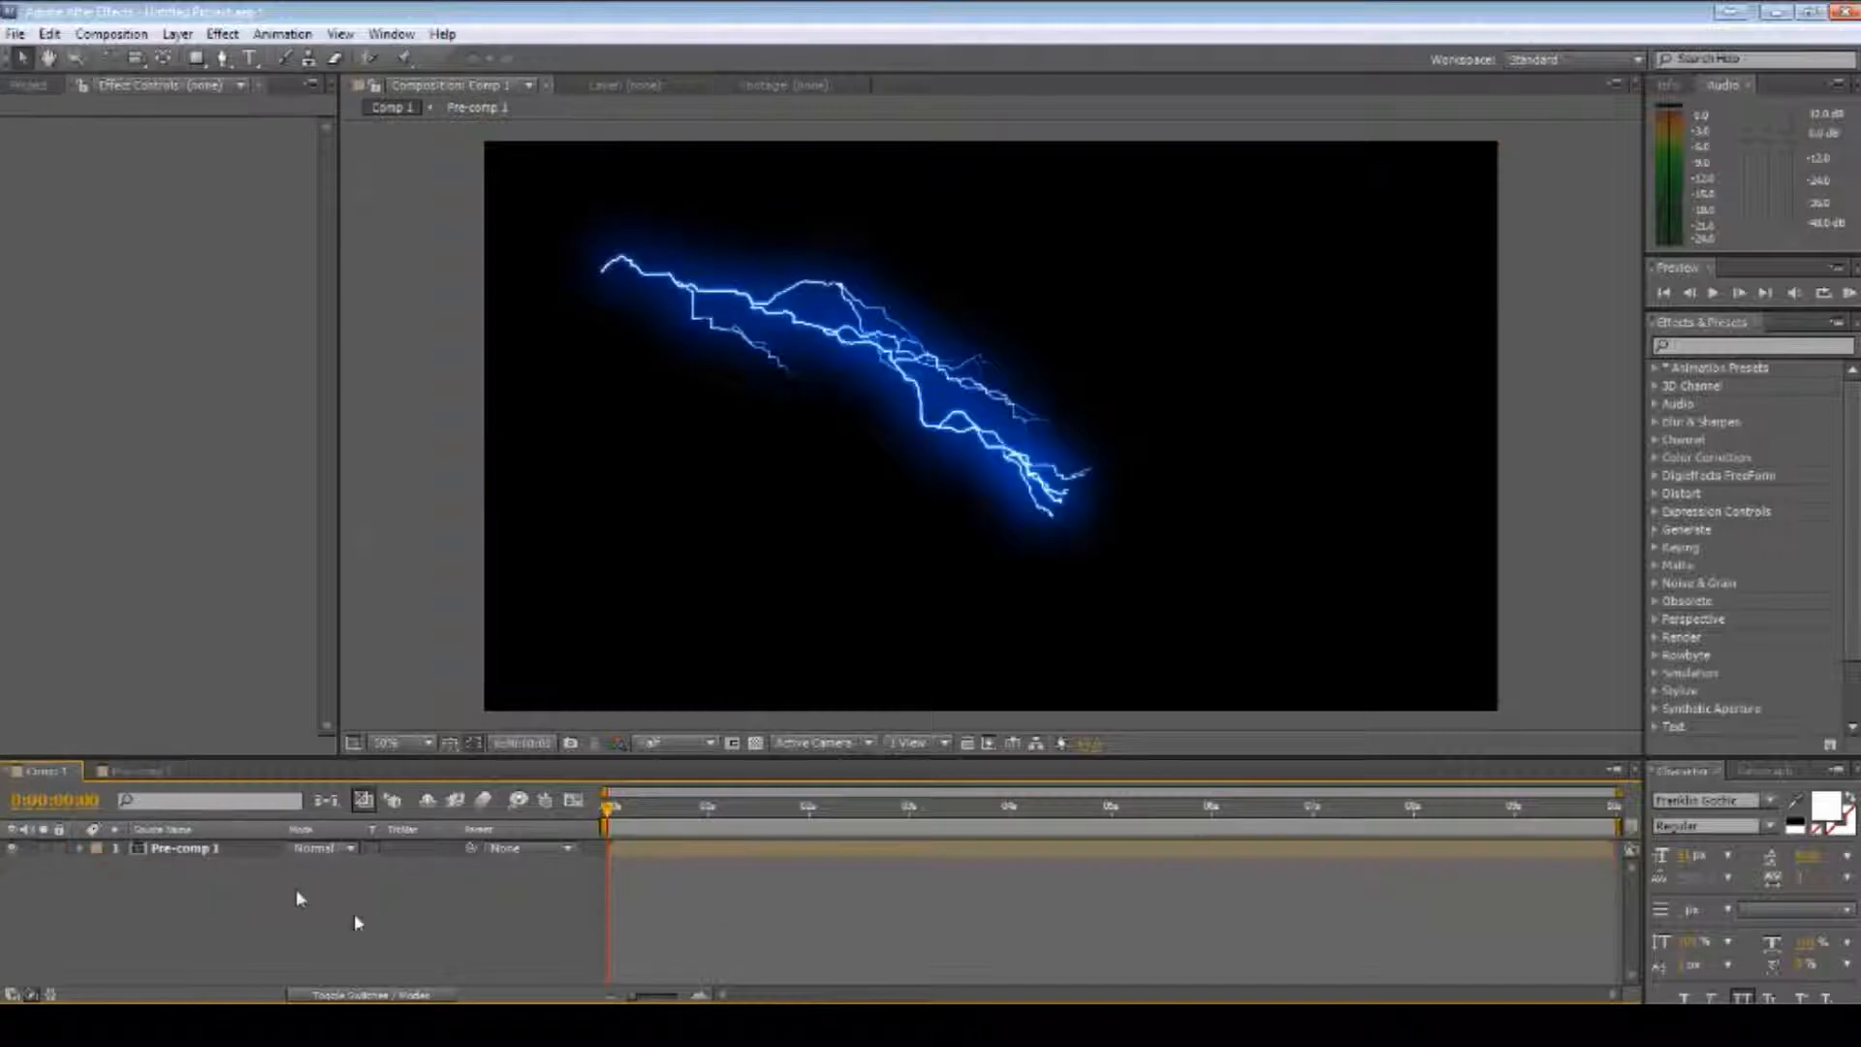
{"action": "left_click", "coordinate": [162, 848]}
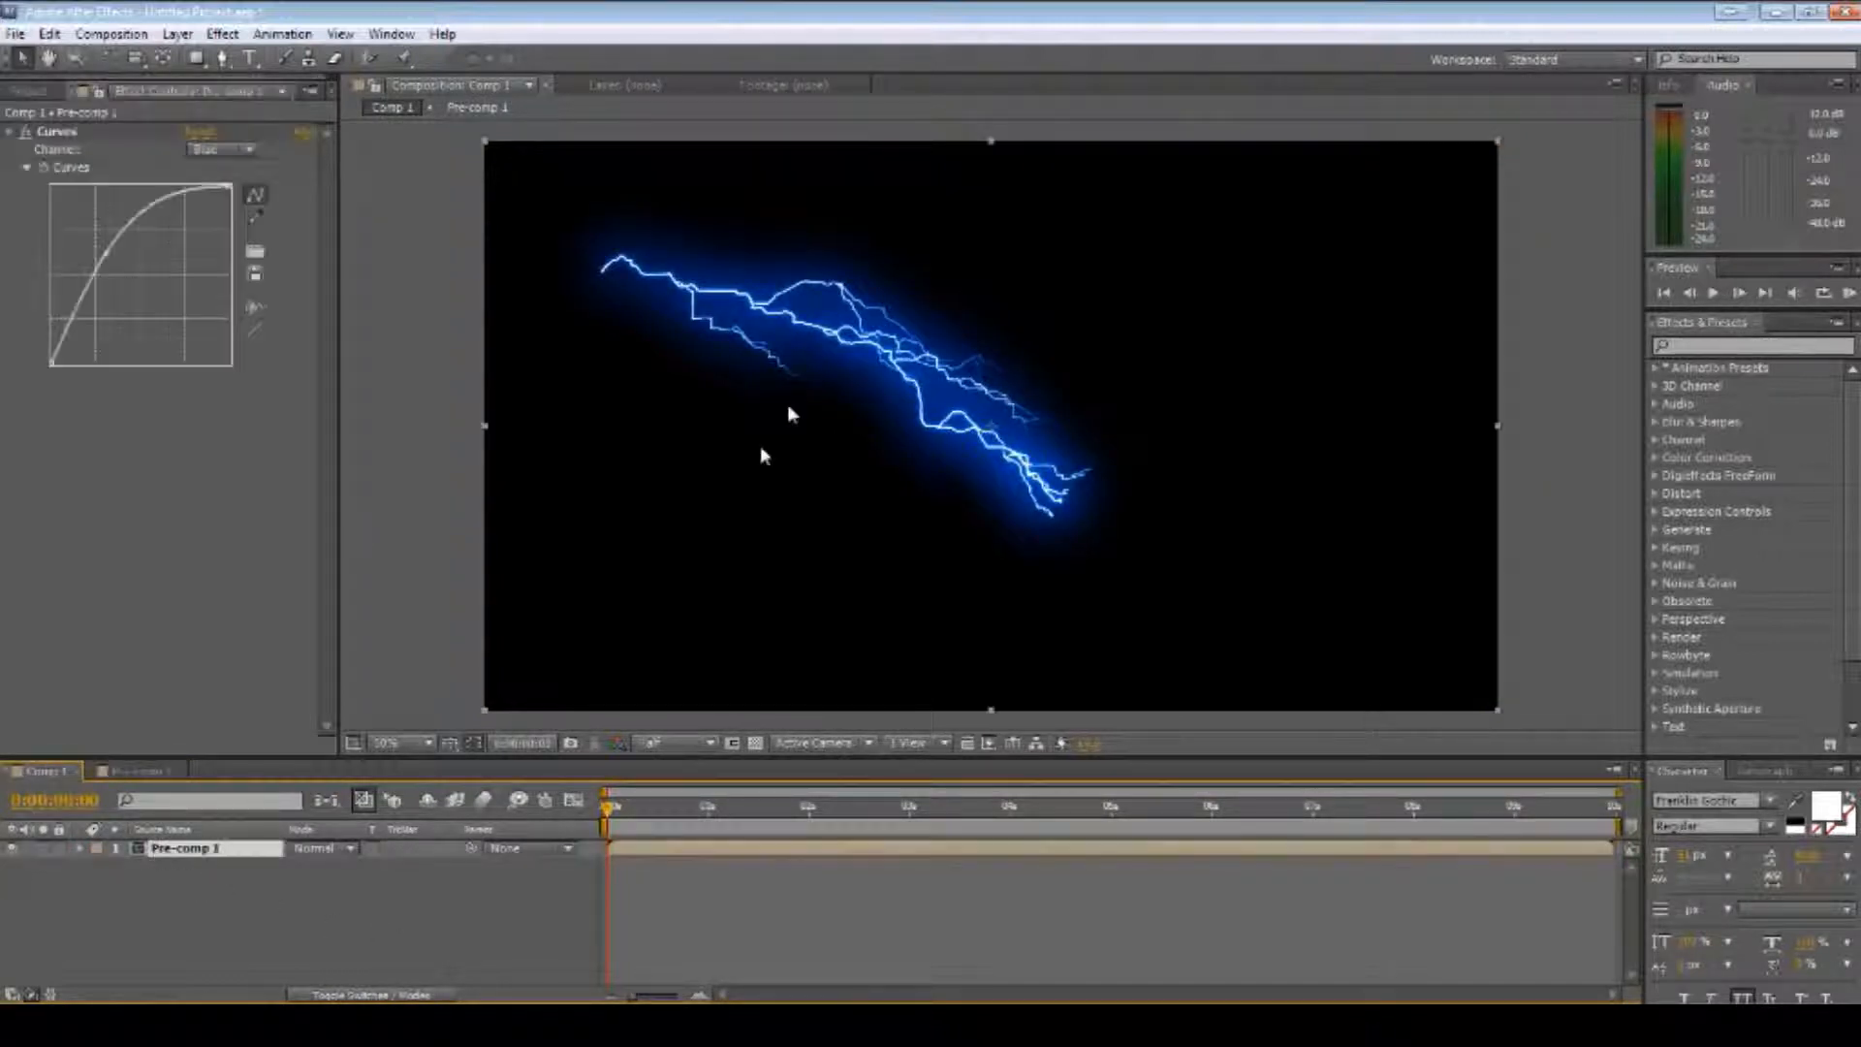
{"action": "left_click", "coordinate": [134, 275]}
{"action": "double_click", "coordinate": [136, 278]}
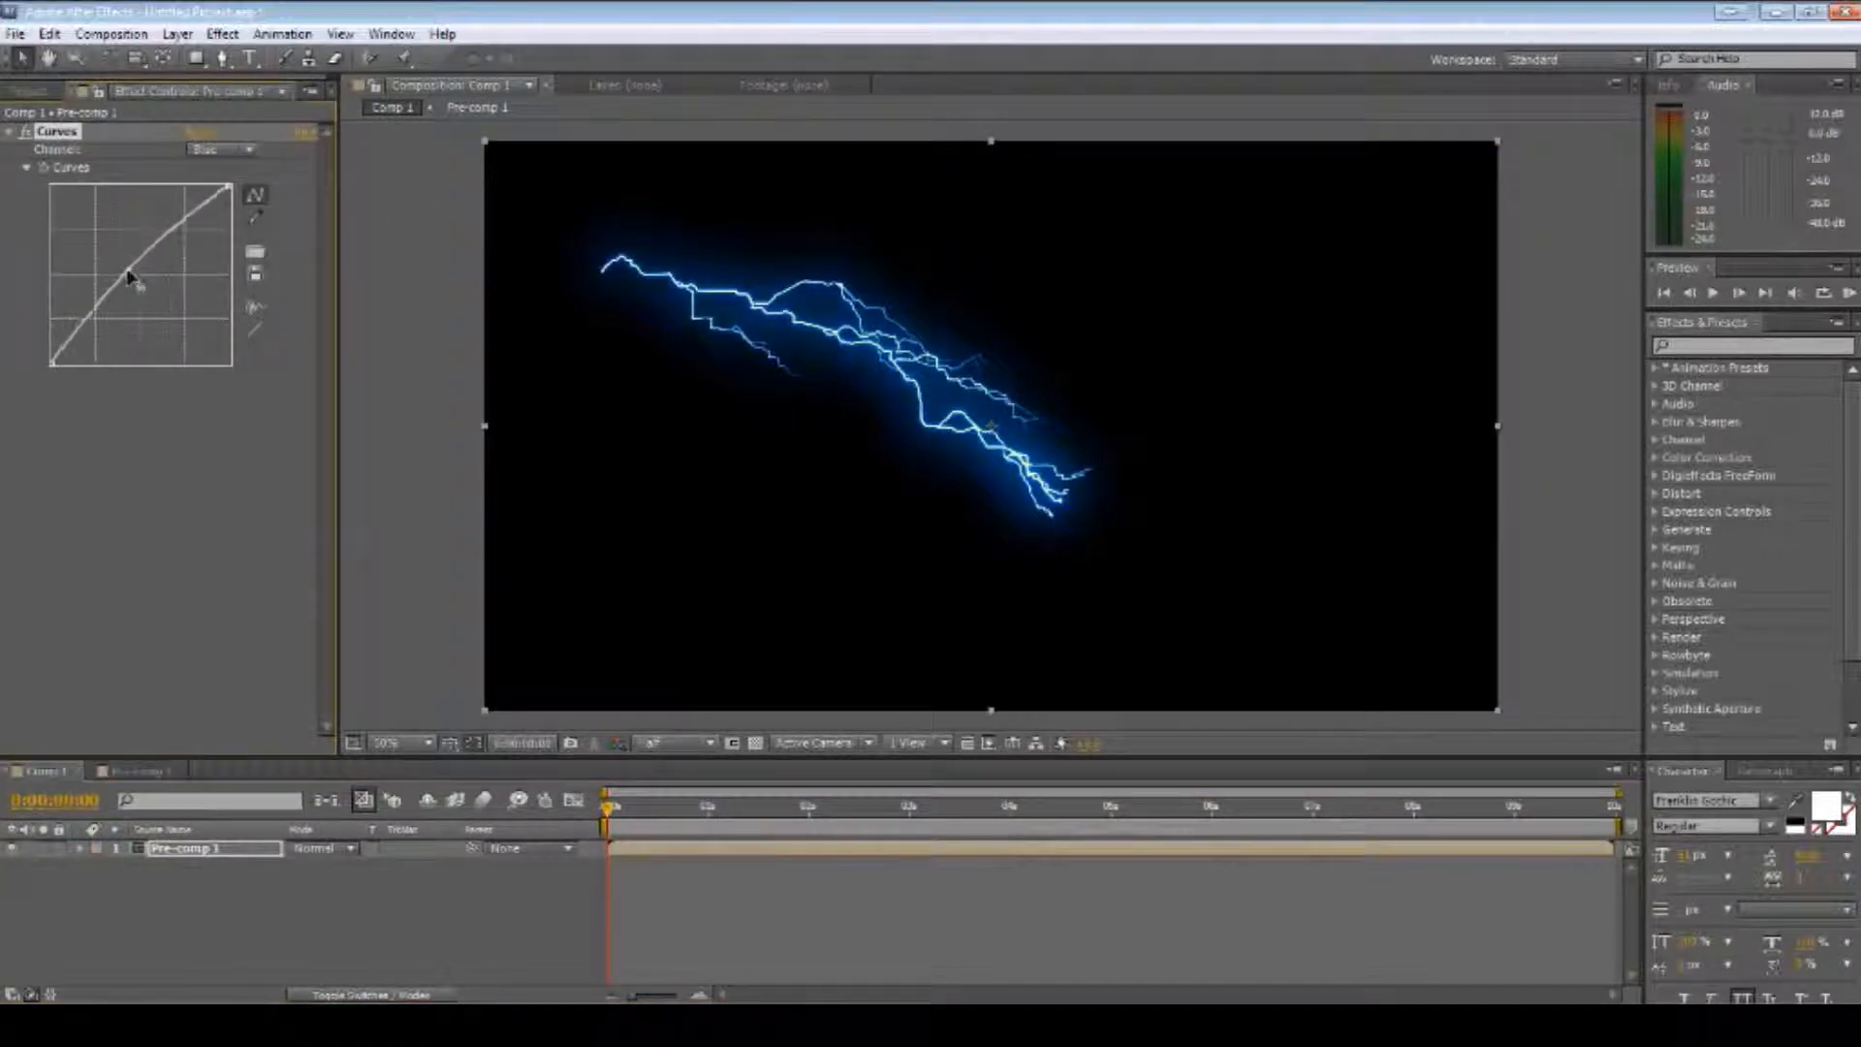
{"action": "left_click_drag", "start_coordinate": [135, 278], "coordinate": [126, 269]}
- Examine the masked lightning layer and the black background solid in Pre-comp 1
{"action": "left_click", "coordinate": [136, 771]}
{"action": "left_click", "coordinate": [190, 850]}
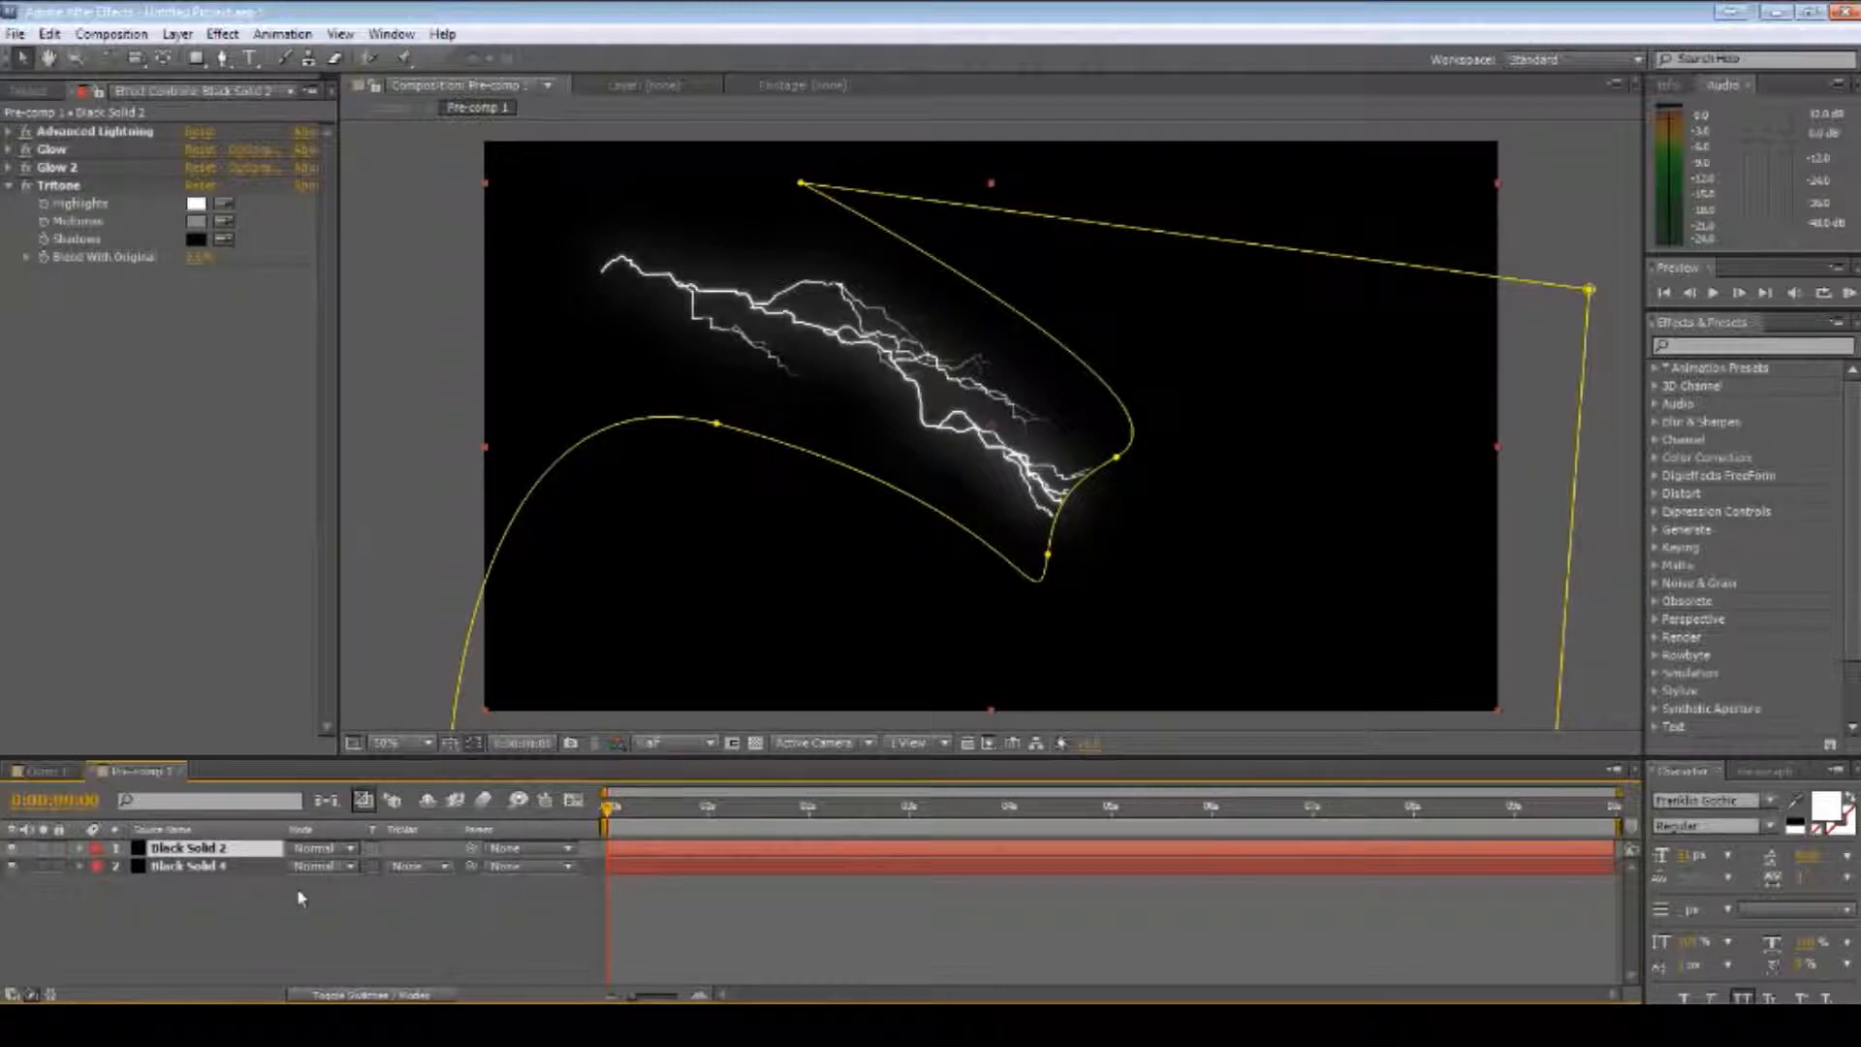
{"action": "left_click", "coordinate": [205, 868]}
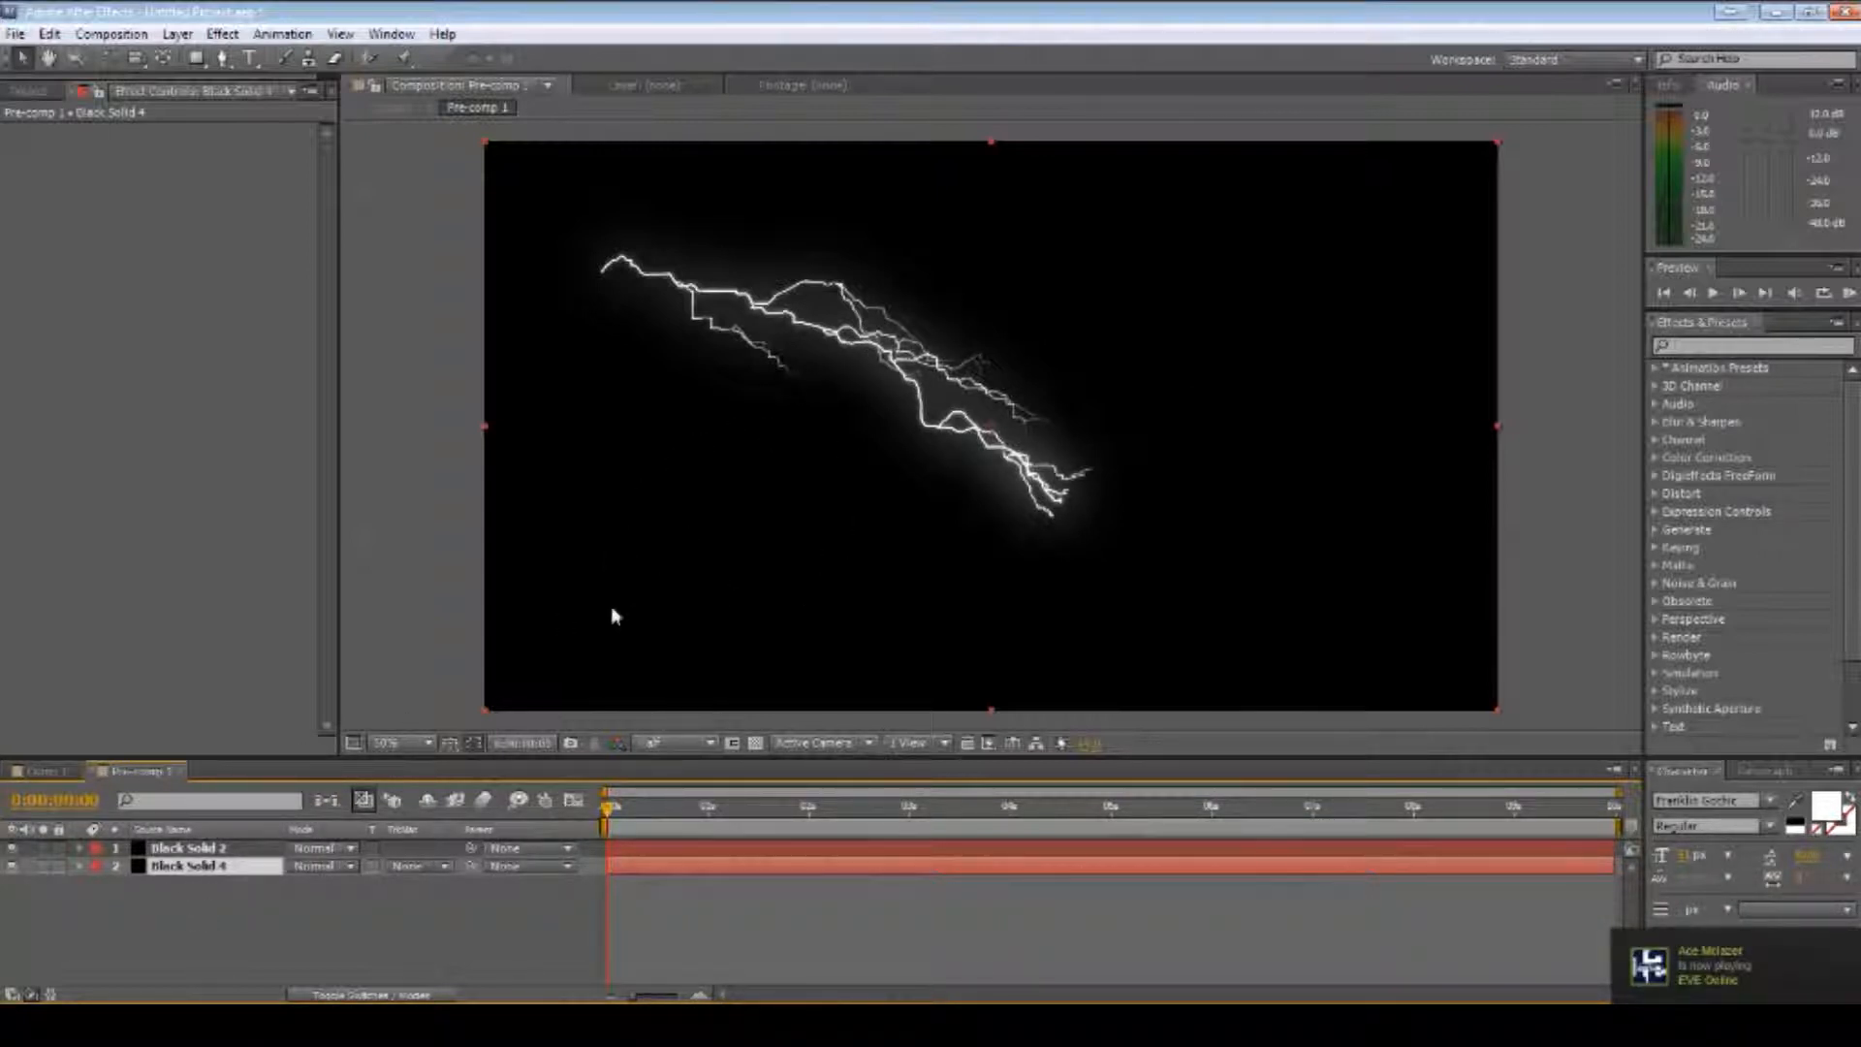
- Switch the Curves effect in Comp 1 to the RGB channel and raise its midtones slightly
{"action": "left_click", "coordinate": [38, 771]}
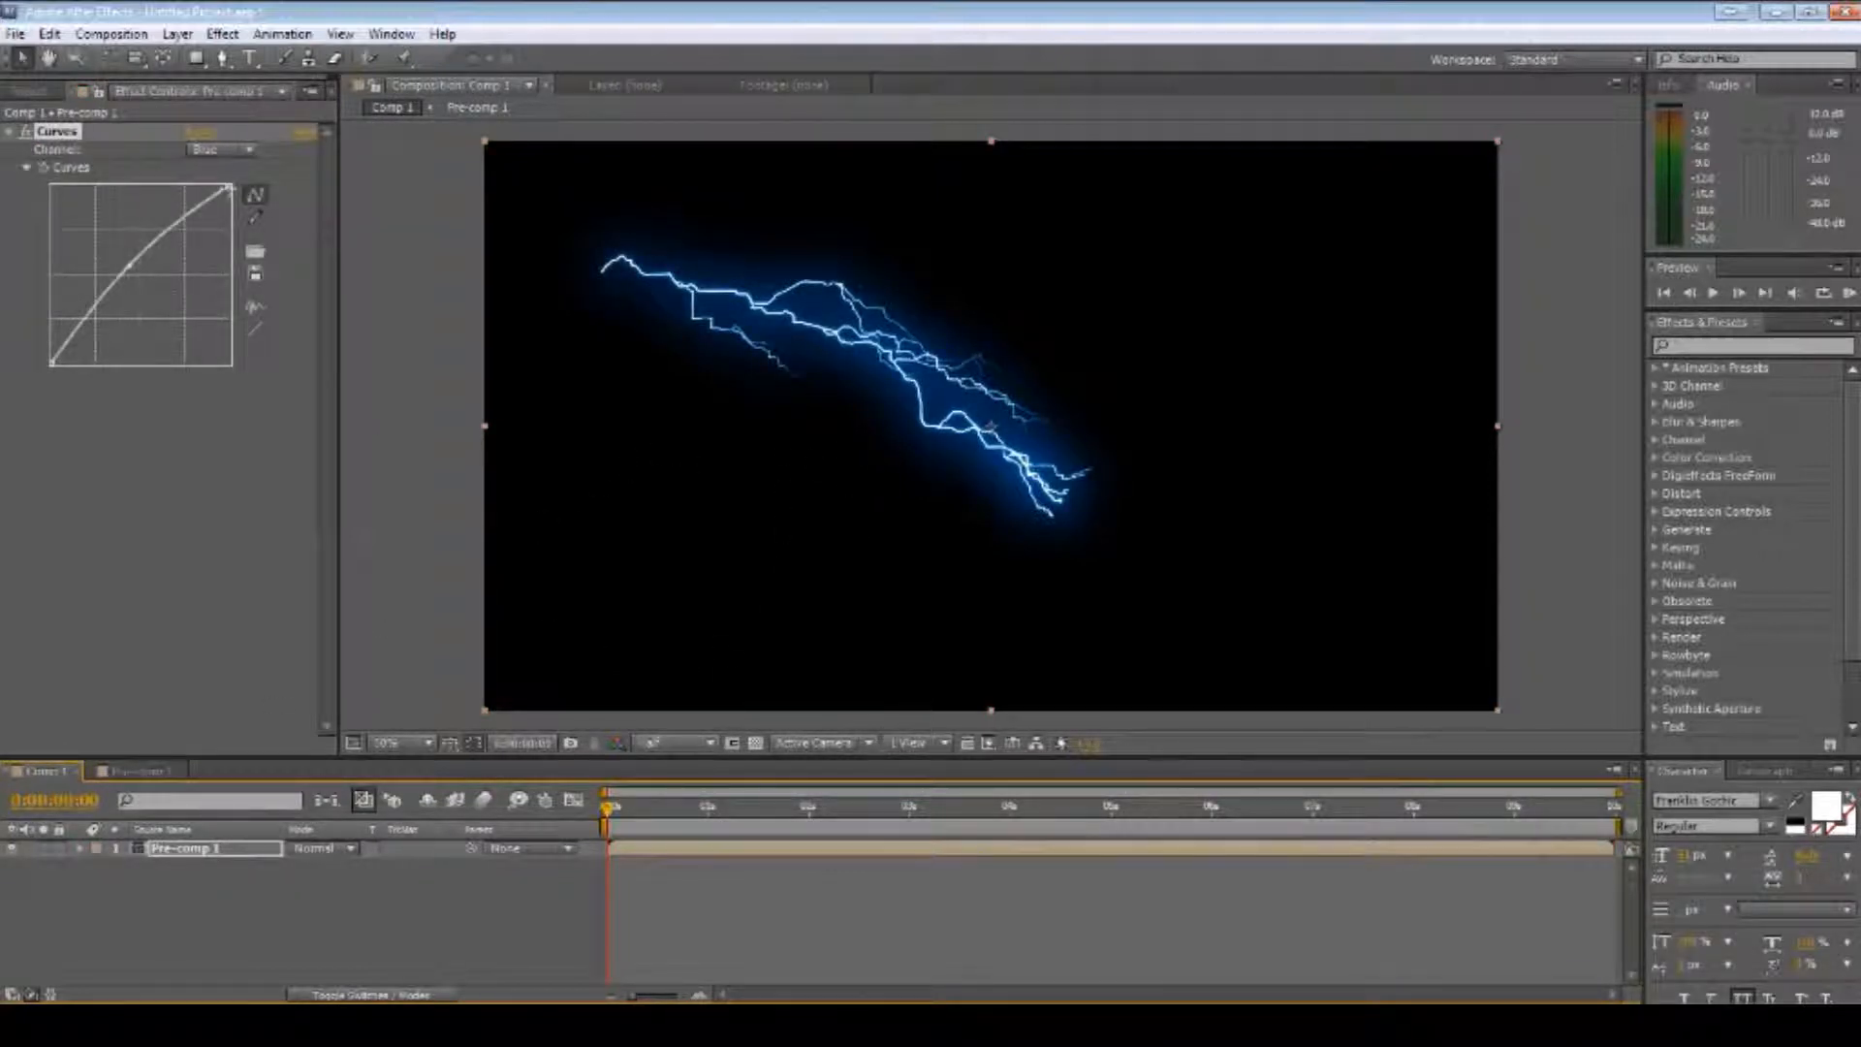
{"action": "left_click", "coordinate": [221, 149]}
{"action": "left_click", "coordinate": [221, 166]}
{"action": "left_click_drag", "start_coordinate": [166, 248], "coordinate": [427, 291]}
{"action": "mouse_move", "coordinate": [124, 264]}
{"action": "left_mouse_down"}
{"action": "mouse_move", "coordinate": [158, 282]}
{"action": "mouse_move", "coordinate": [102, 249]}
{"action": "mouse_move", "coordinate": [148, 286]}
{"action": "mouse_move", "coordinate": [127, 275]}
{"action": "left_mouse_up"}
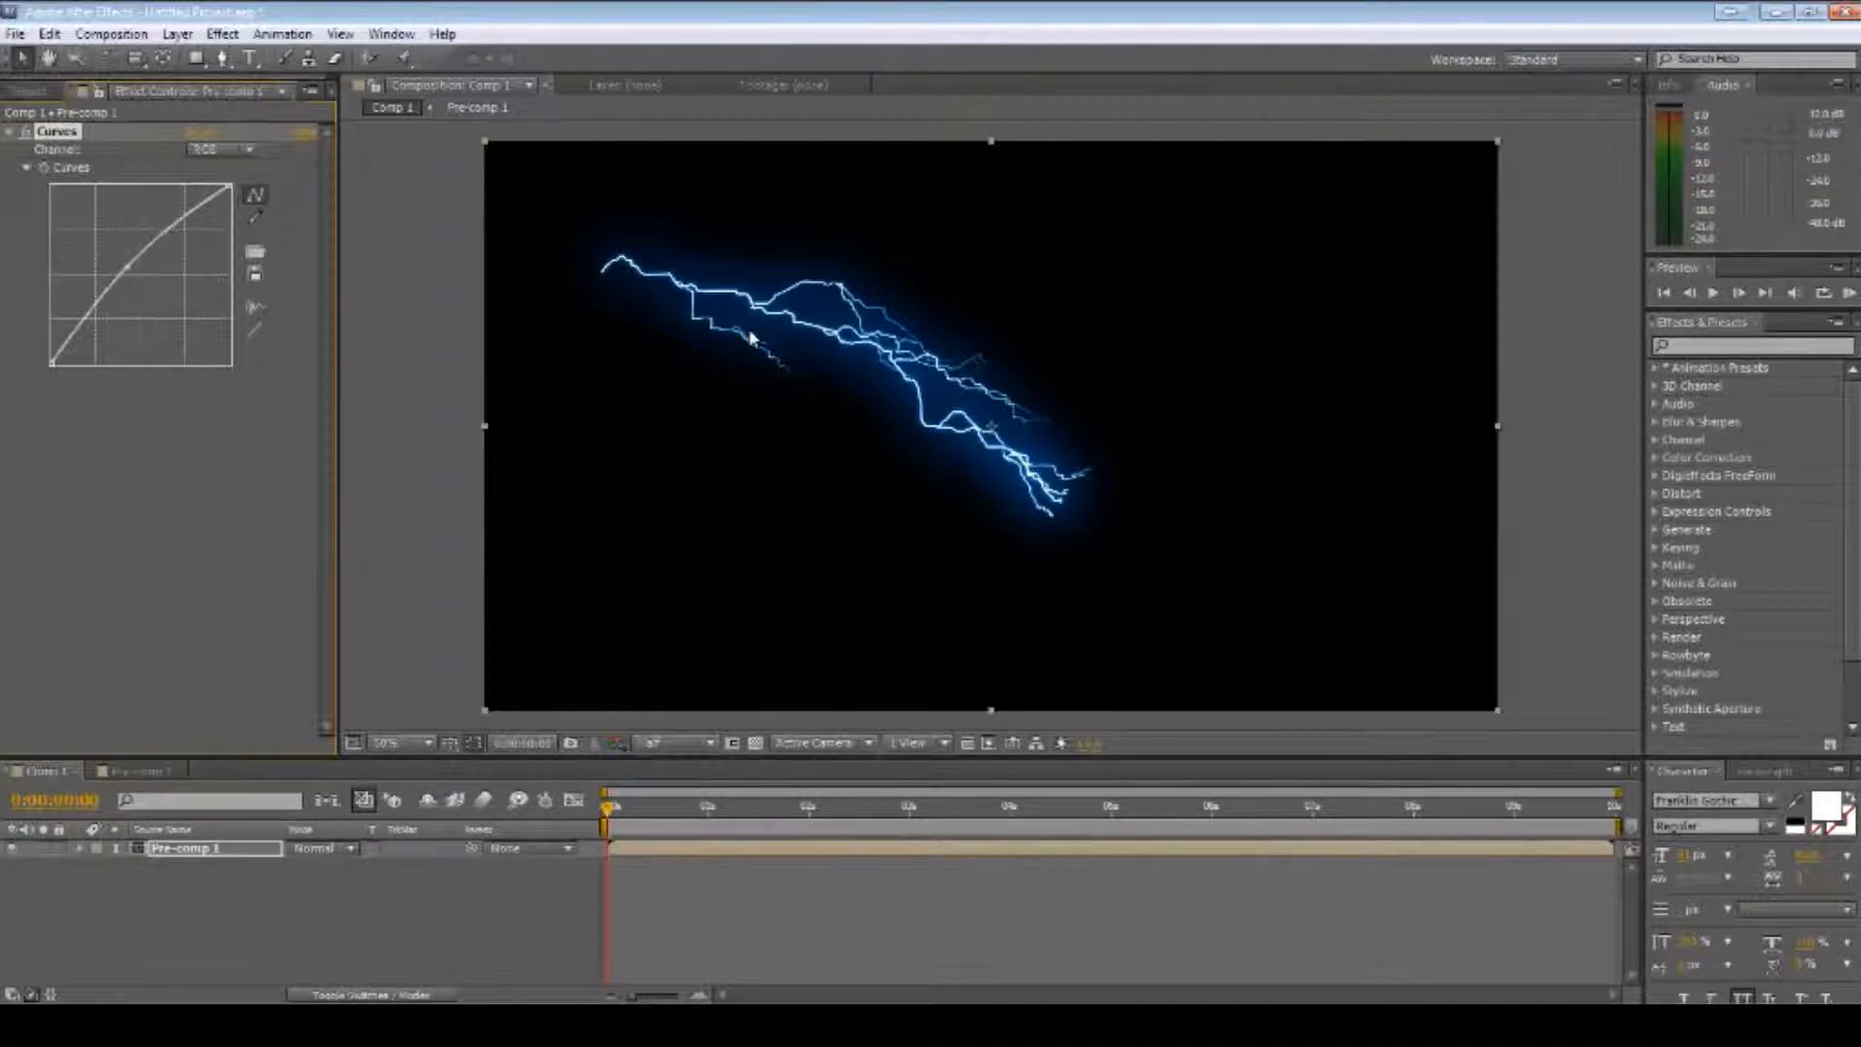
- Hide Black Solid 4 in Pre-comp 1, inspect the bolt's edges against the transparency grid, and show the solid again
{"action": "left_click", "coordinate": [143, 772]}
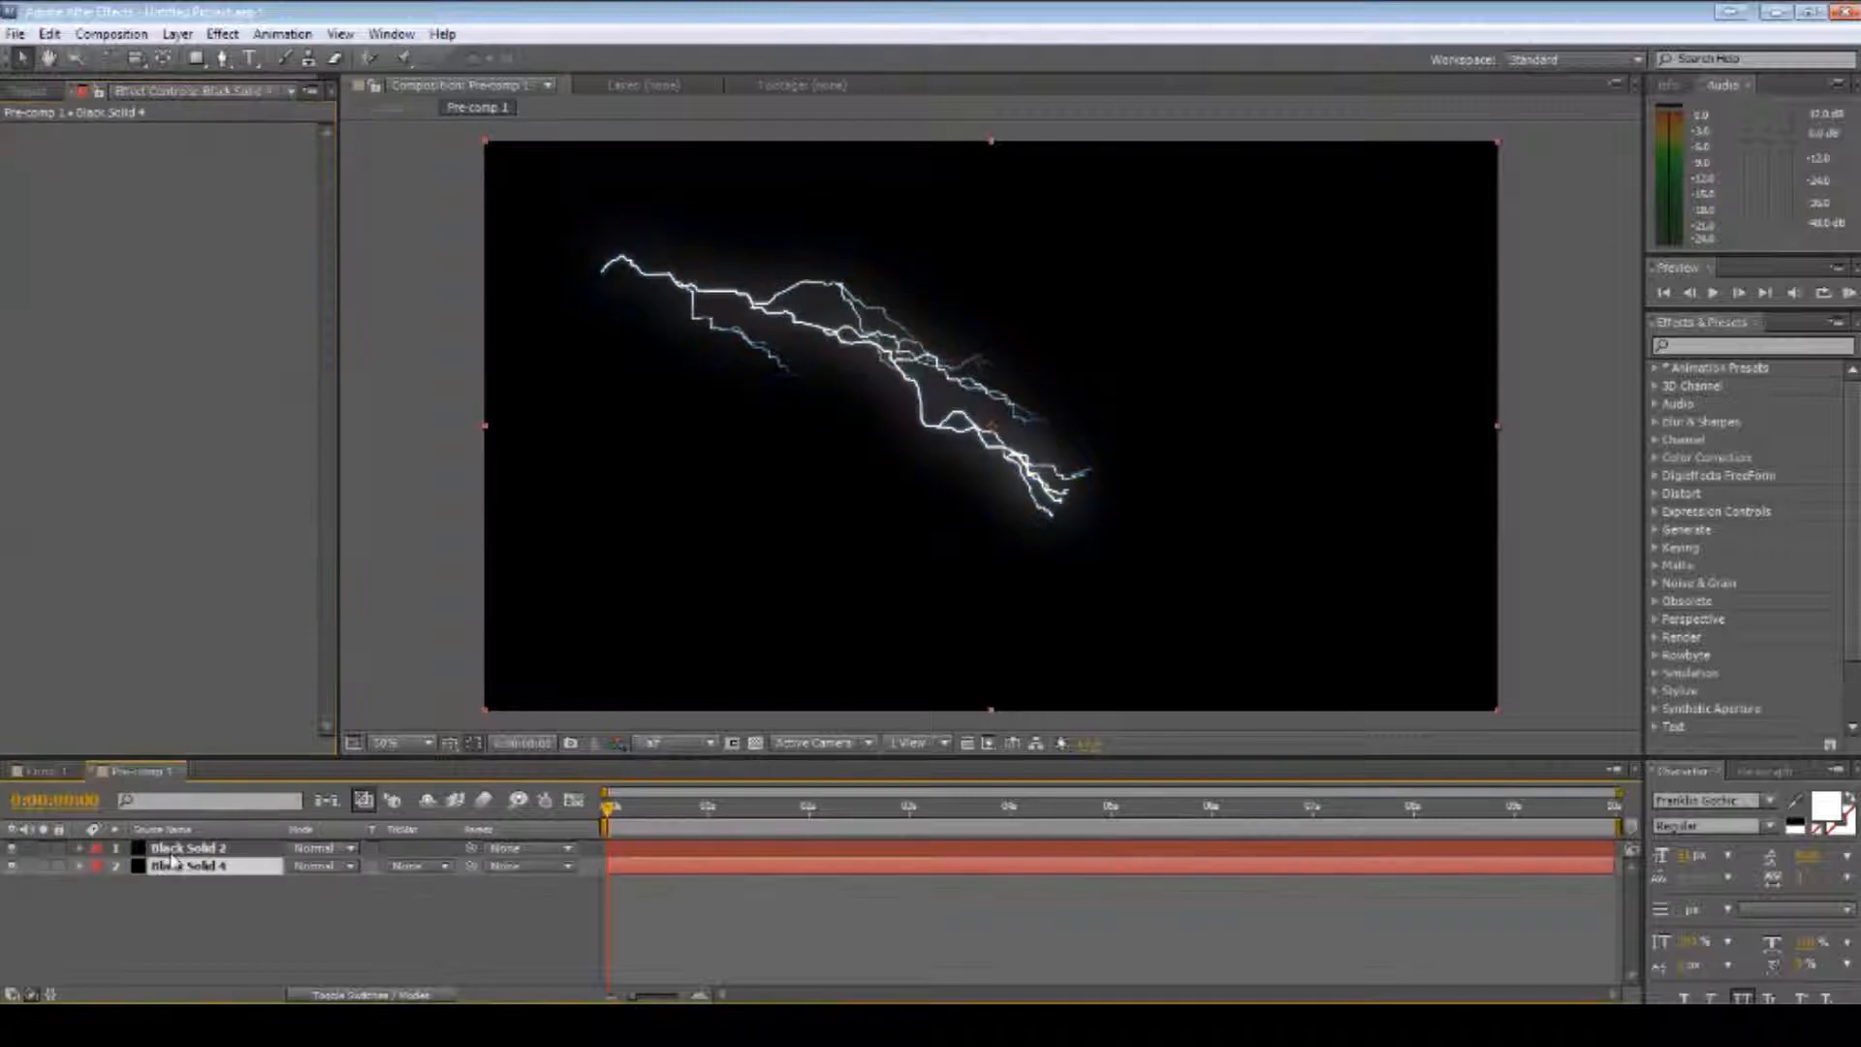
{"action": "left_click", "coordinate": [194, 848]}
{"action": "left_click", "coordinate": [192, 867]}
{"action": "left_click", "coordinate": [204, 937]}
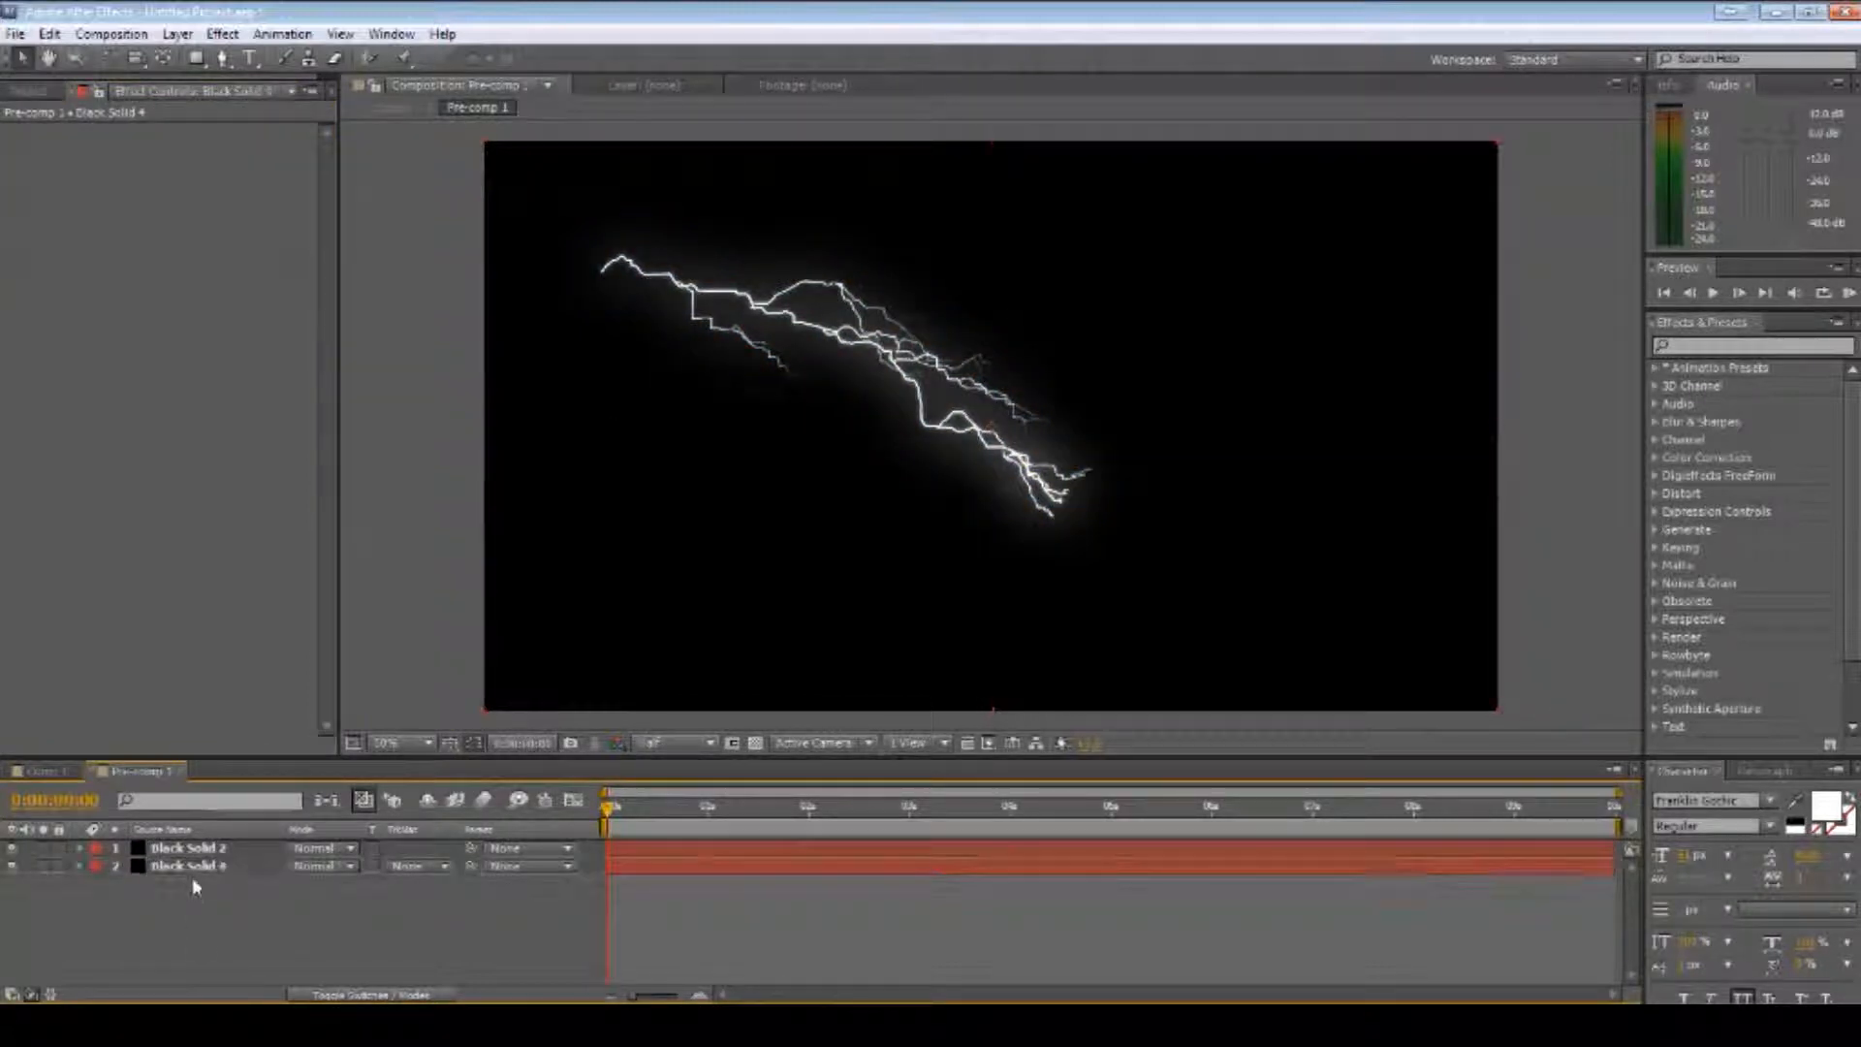
{"action": "left_click", "coordinate": [757, 744]}
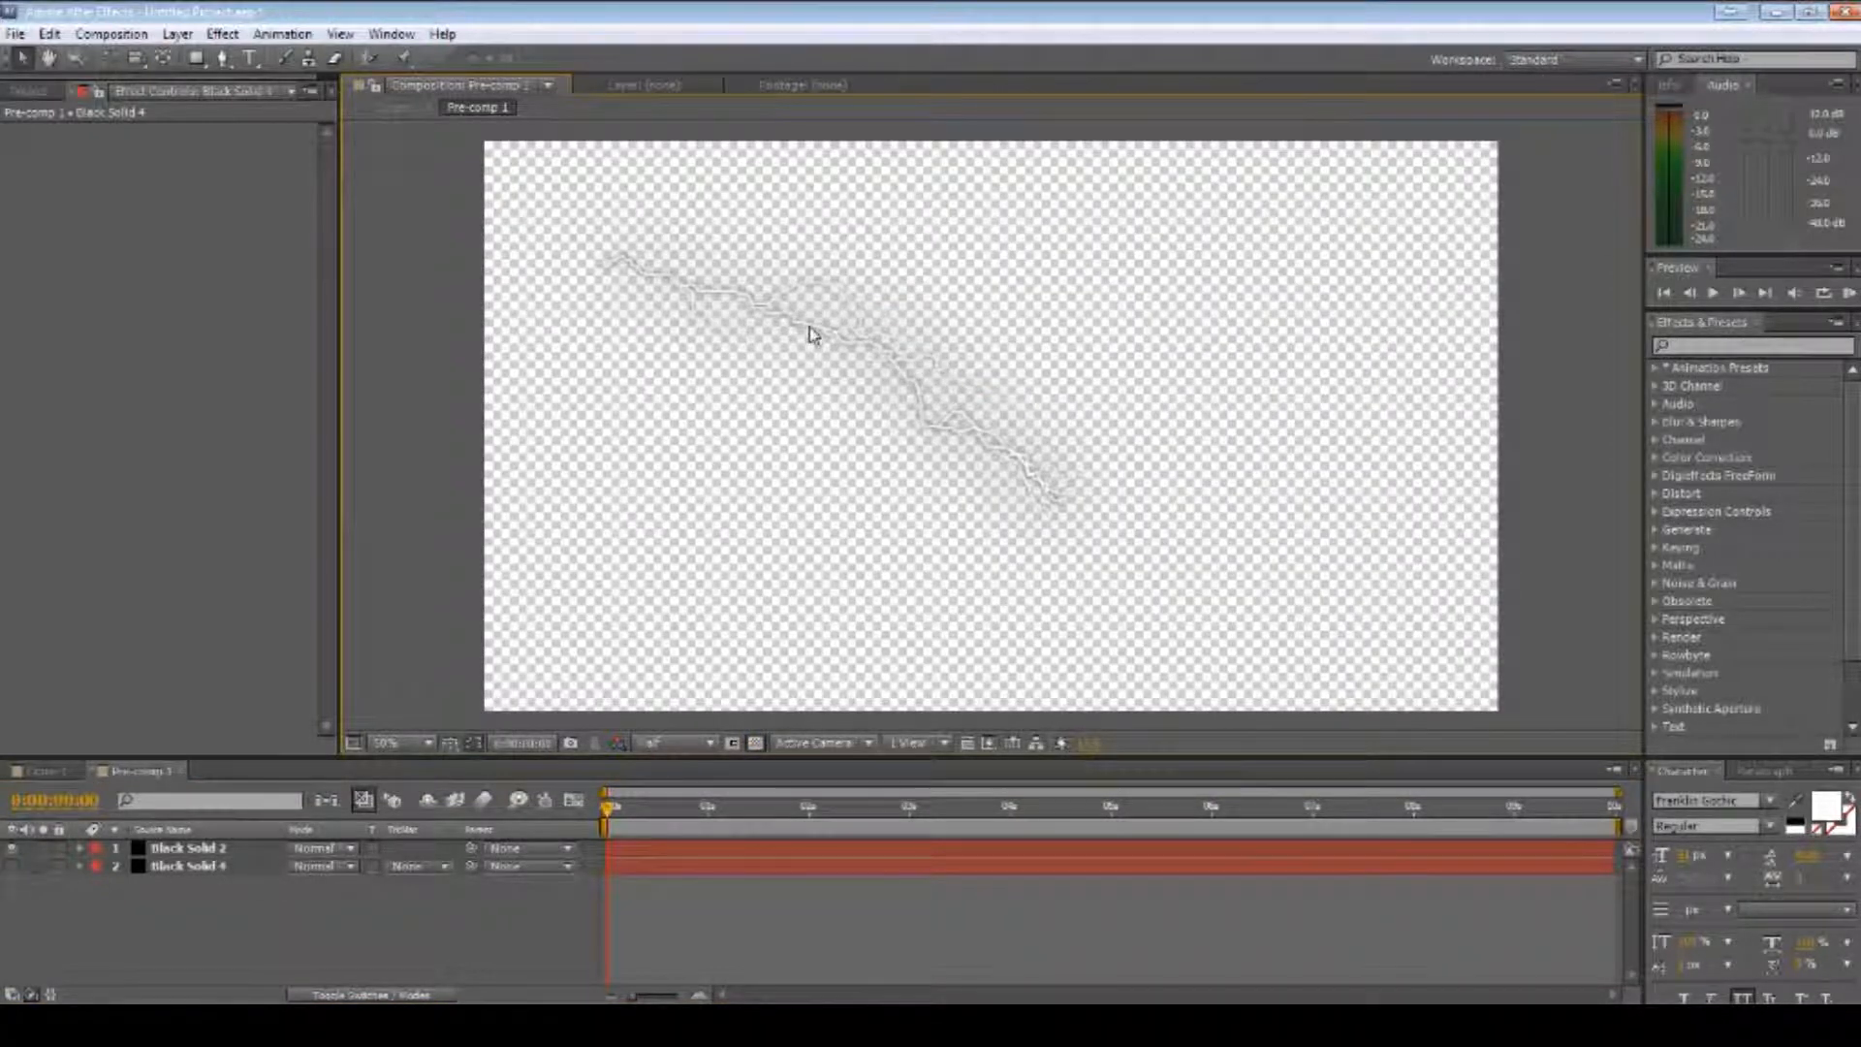
{"action": "scroll", "coordinate": [810, 329], "scroll_direction": "up", "scroll_amount": 4}
{"action": "scroll", "coordinate": [822, 415], "scroll_direction": "up", "scroll_amount": 2}
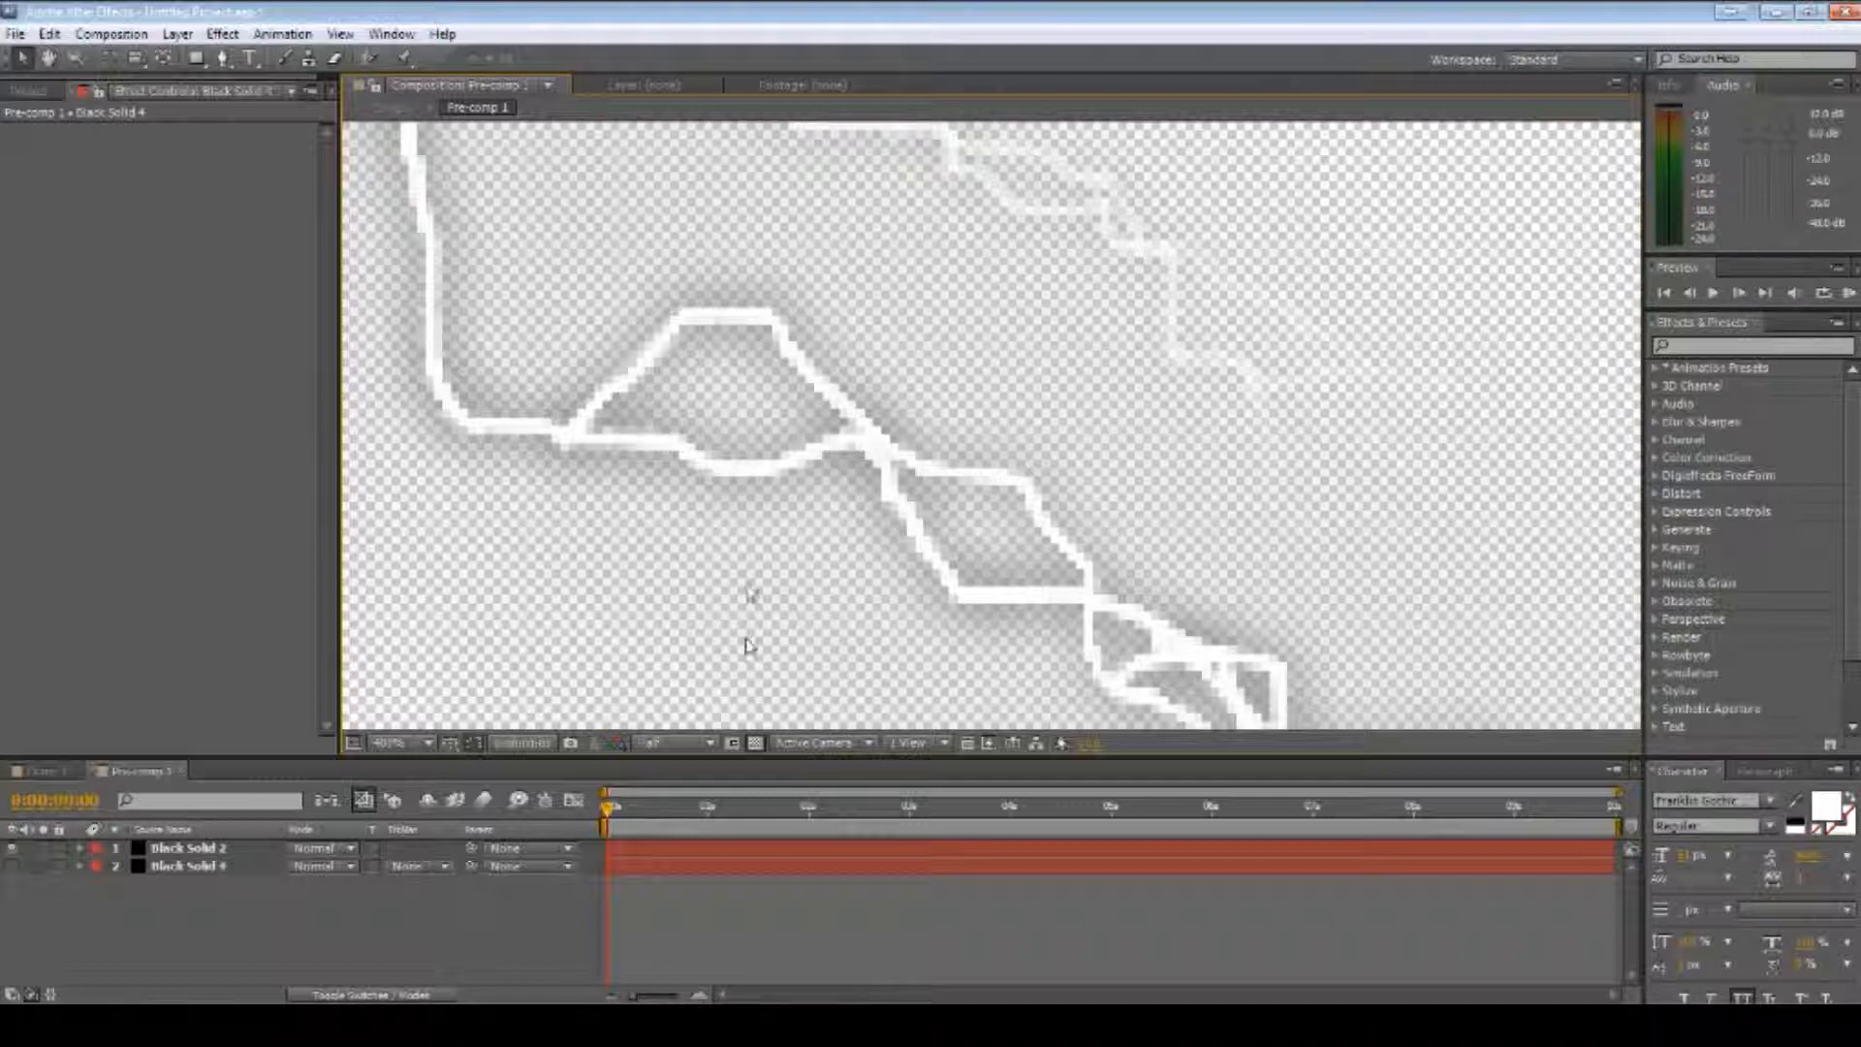
{"action": "left_click", "coordinate": [11, 865]}
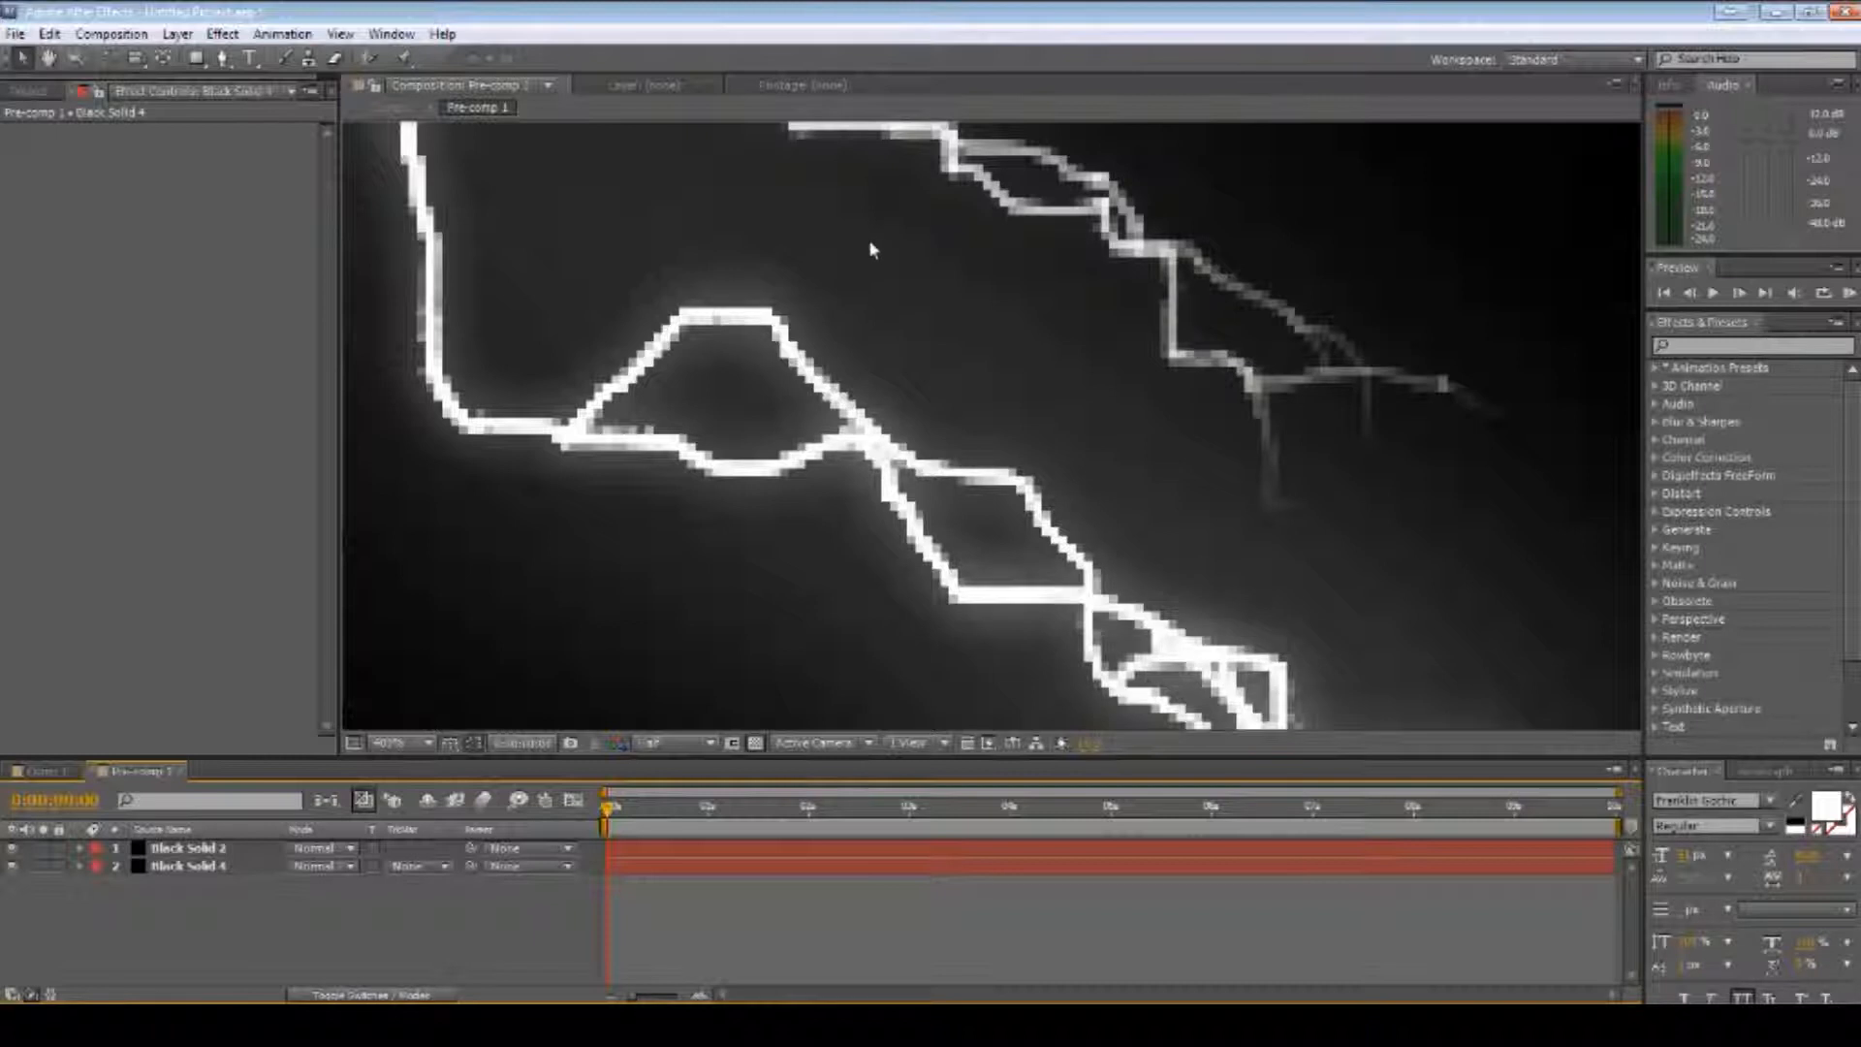
{"action": "scroll", "coordinate": [853, 465], "scroll_direction": "down", "scroll_amount": 8}
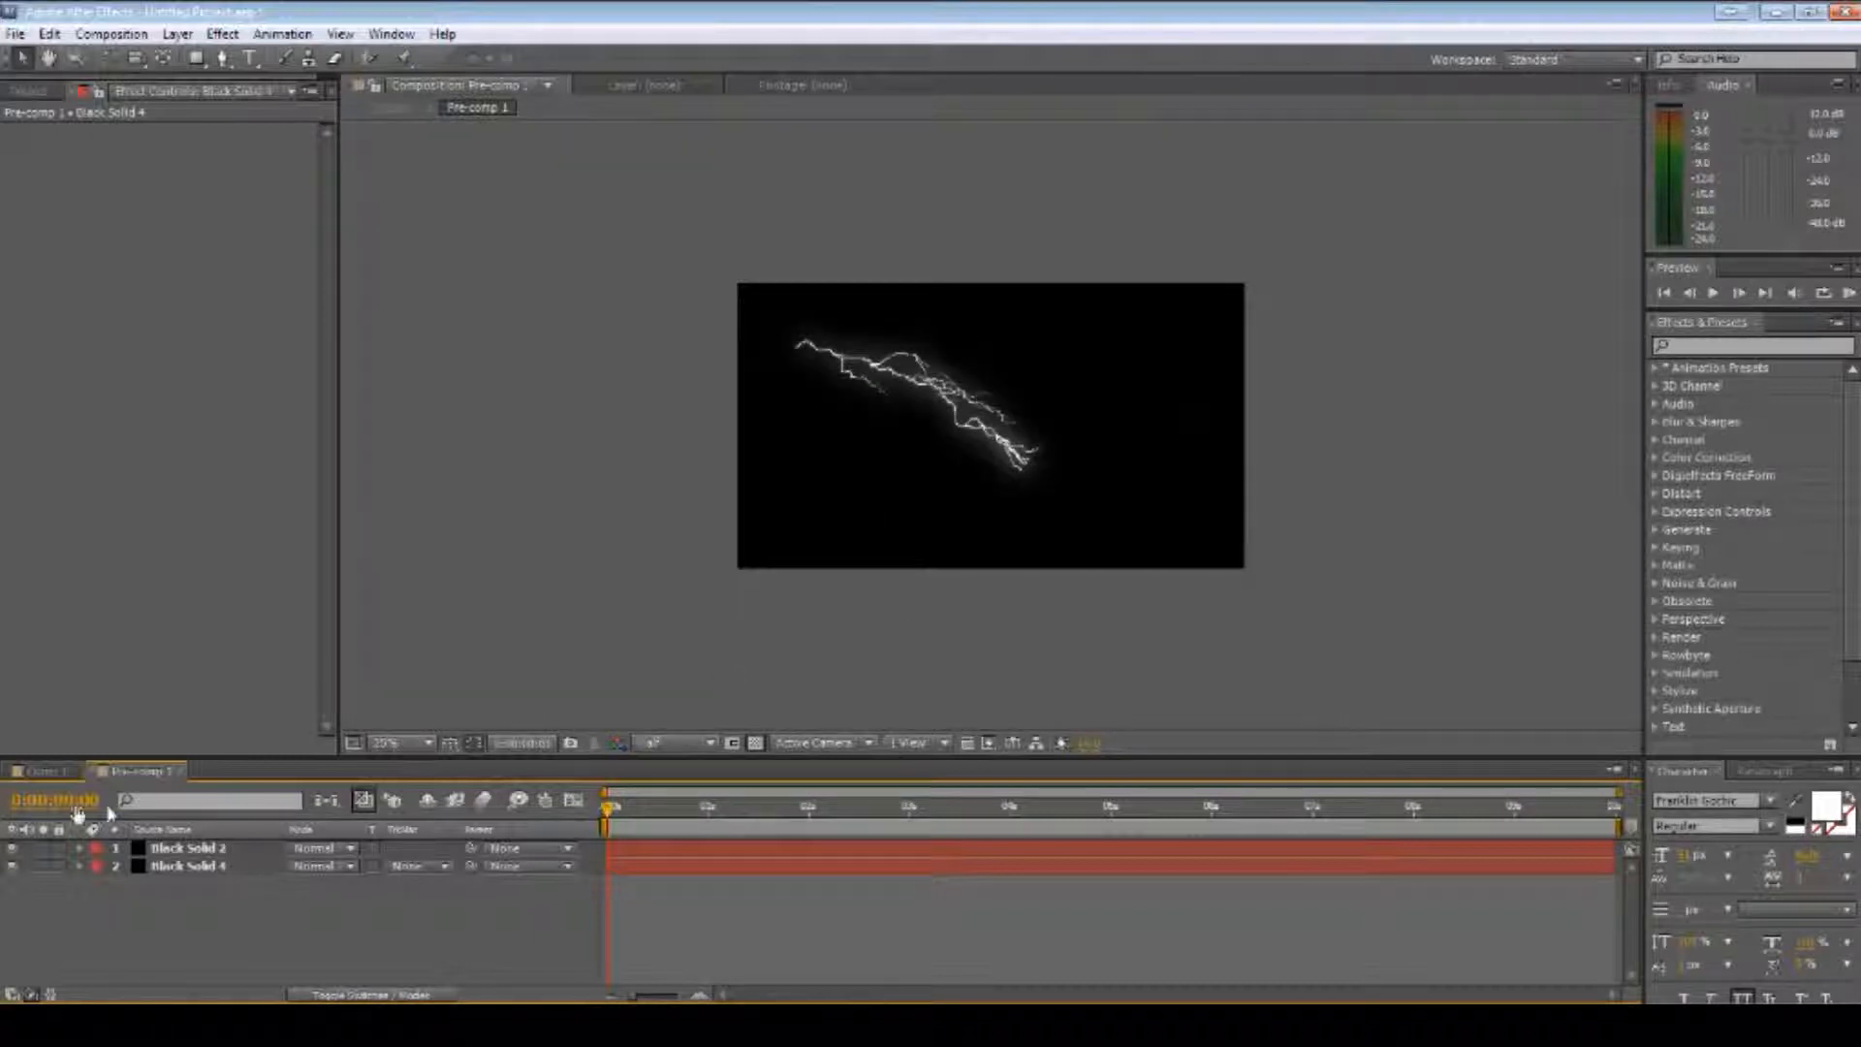
- Review the blue lightning in Comp 1 with the Pre-comp 1 layer deselected
{"action": "left_click", "coordinate": [43, 771]}
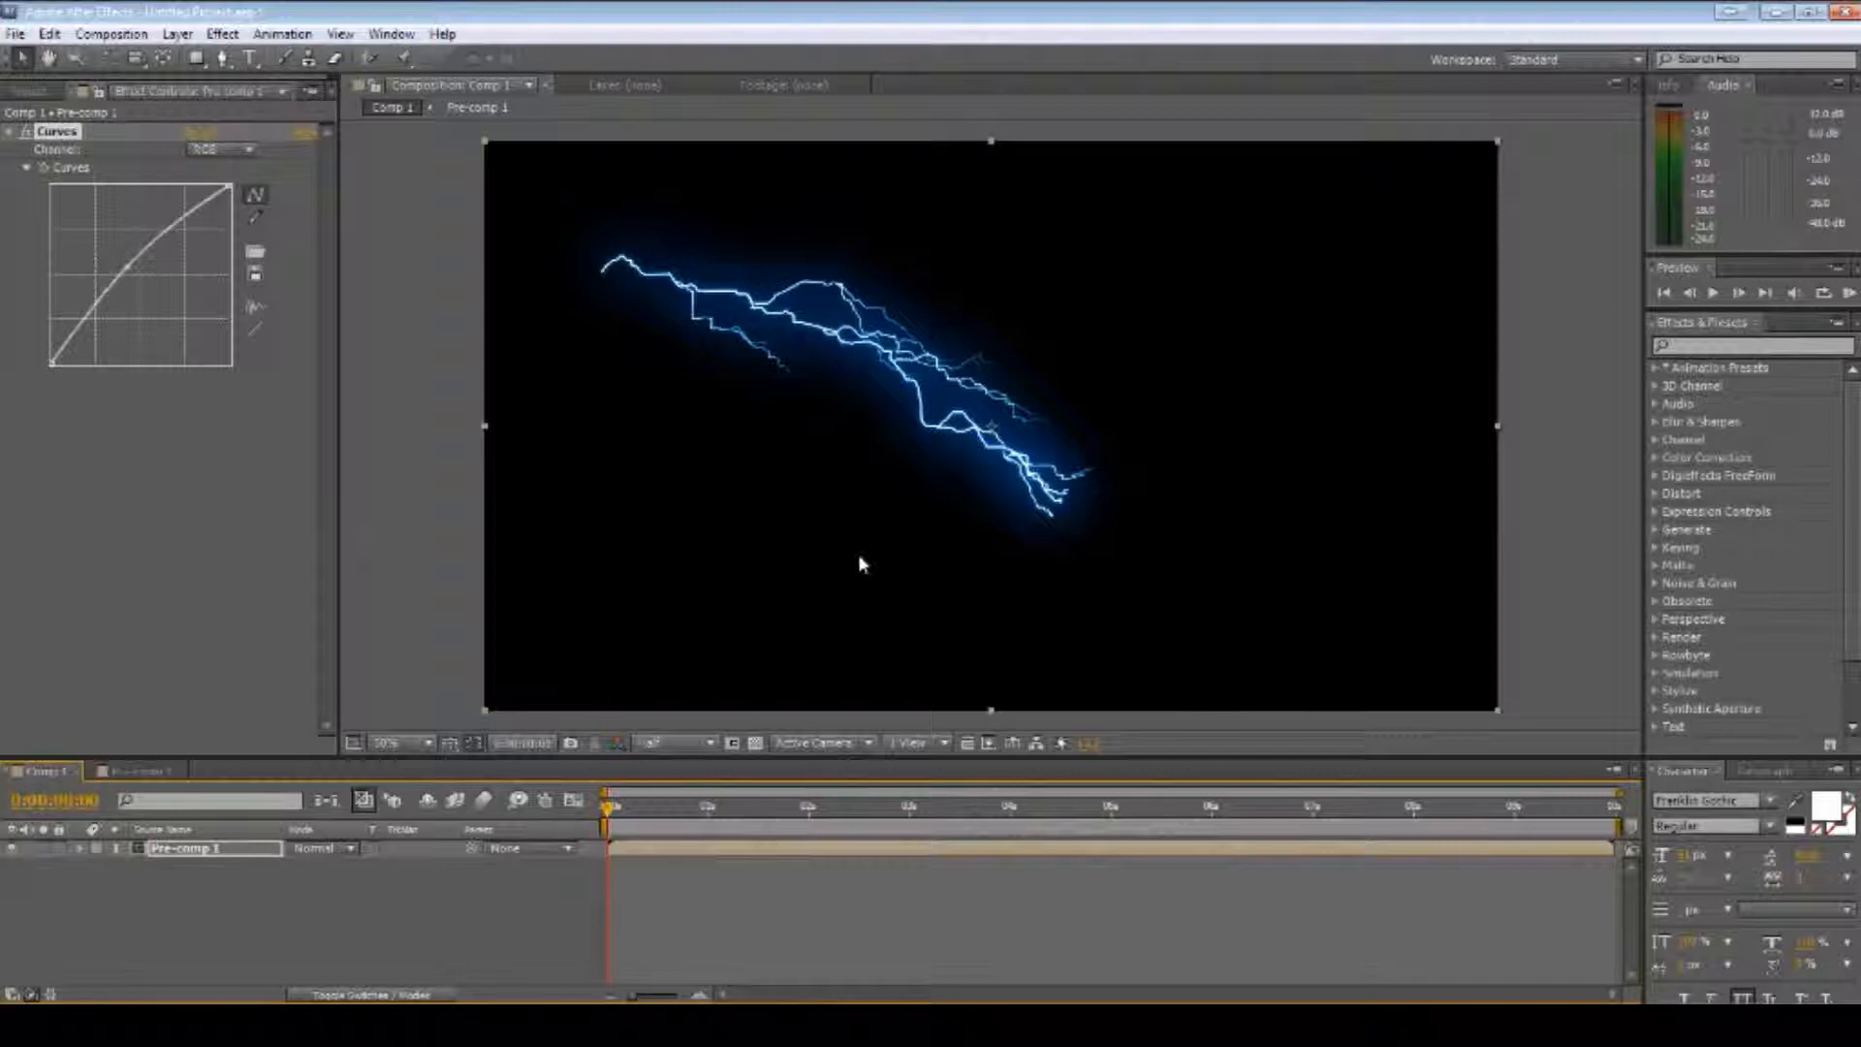
{"action": "left_click", "coordinate": [175, 614]}
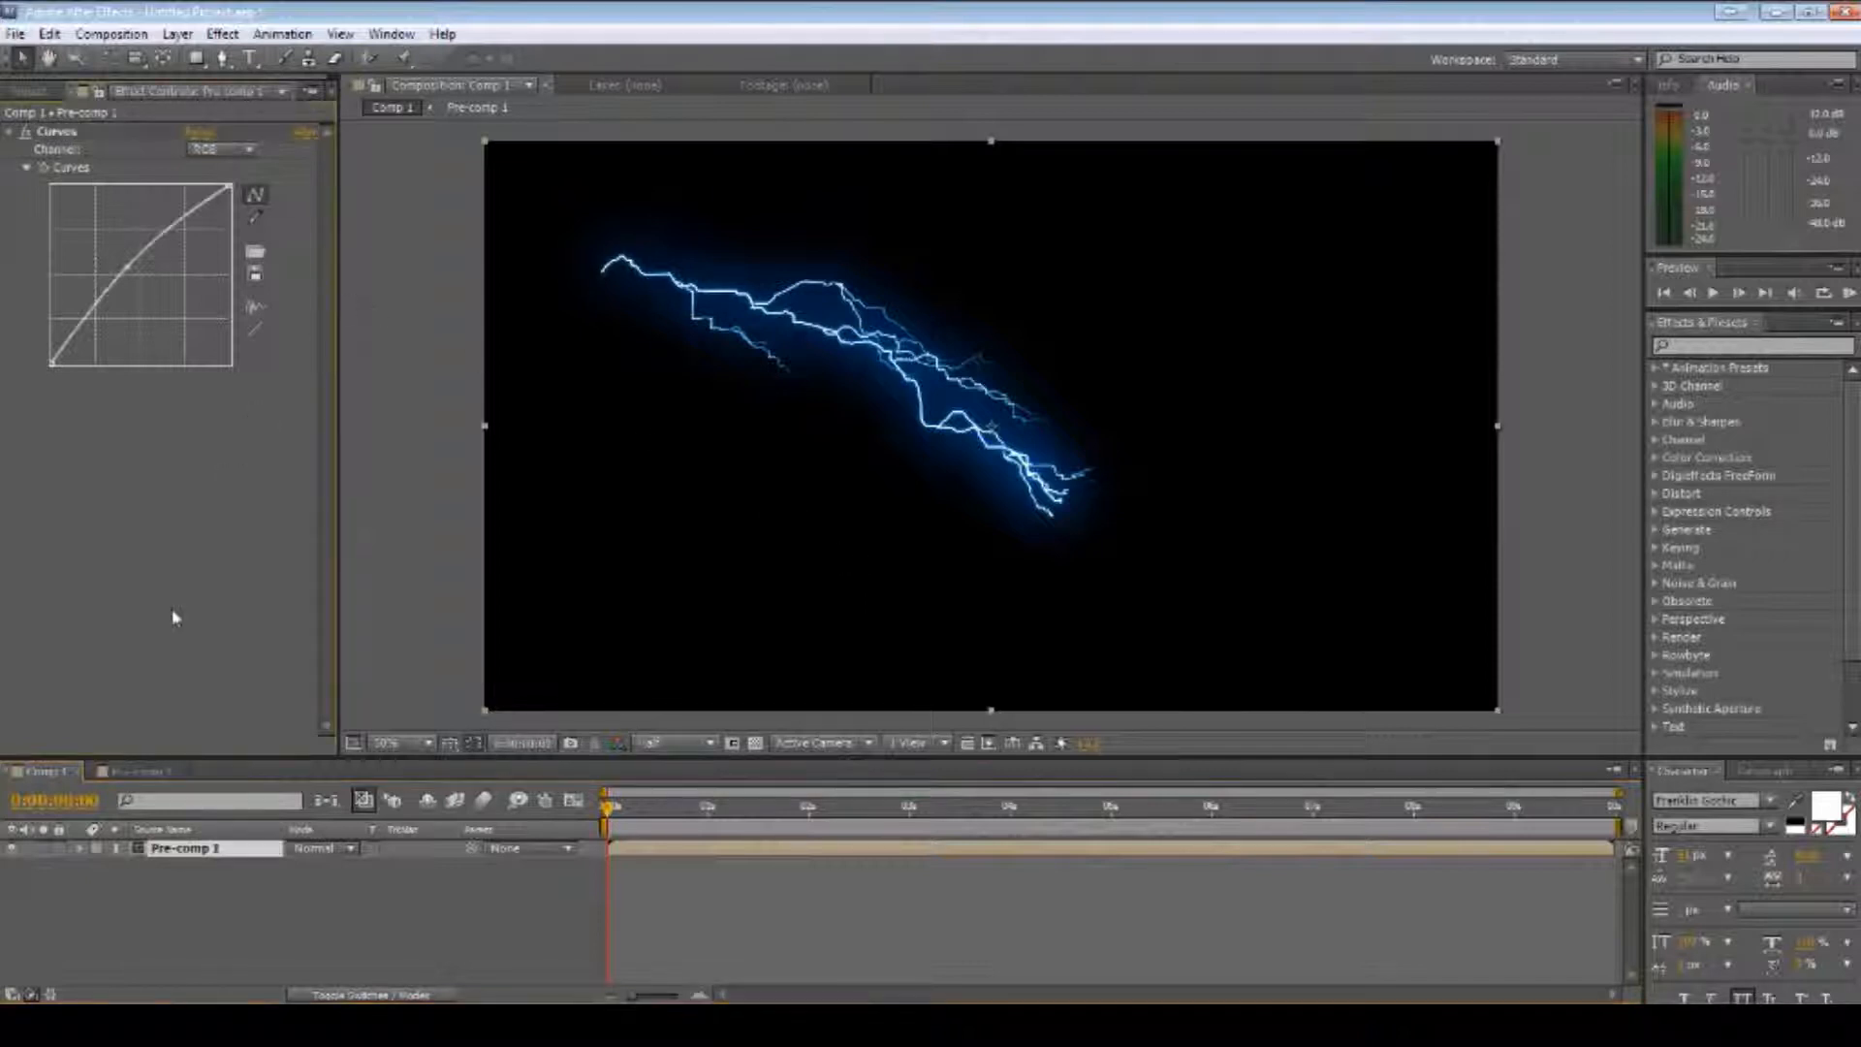
{"action": "left_click", "coordinate": [233, 946]}
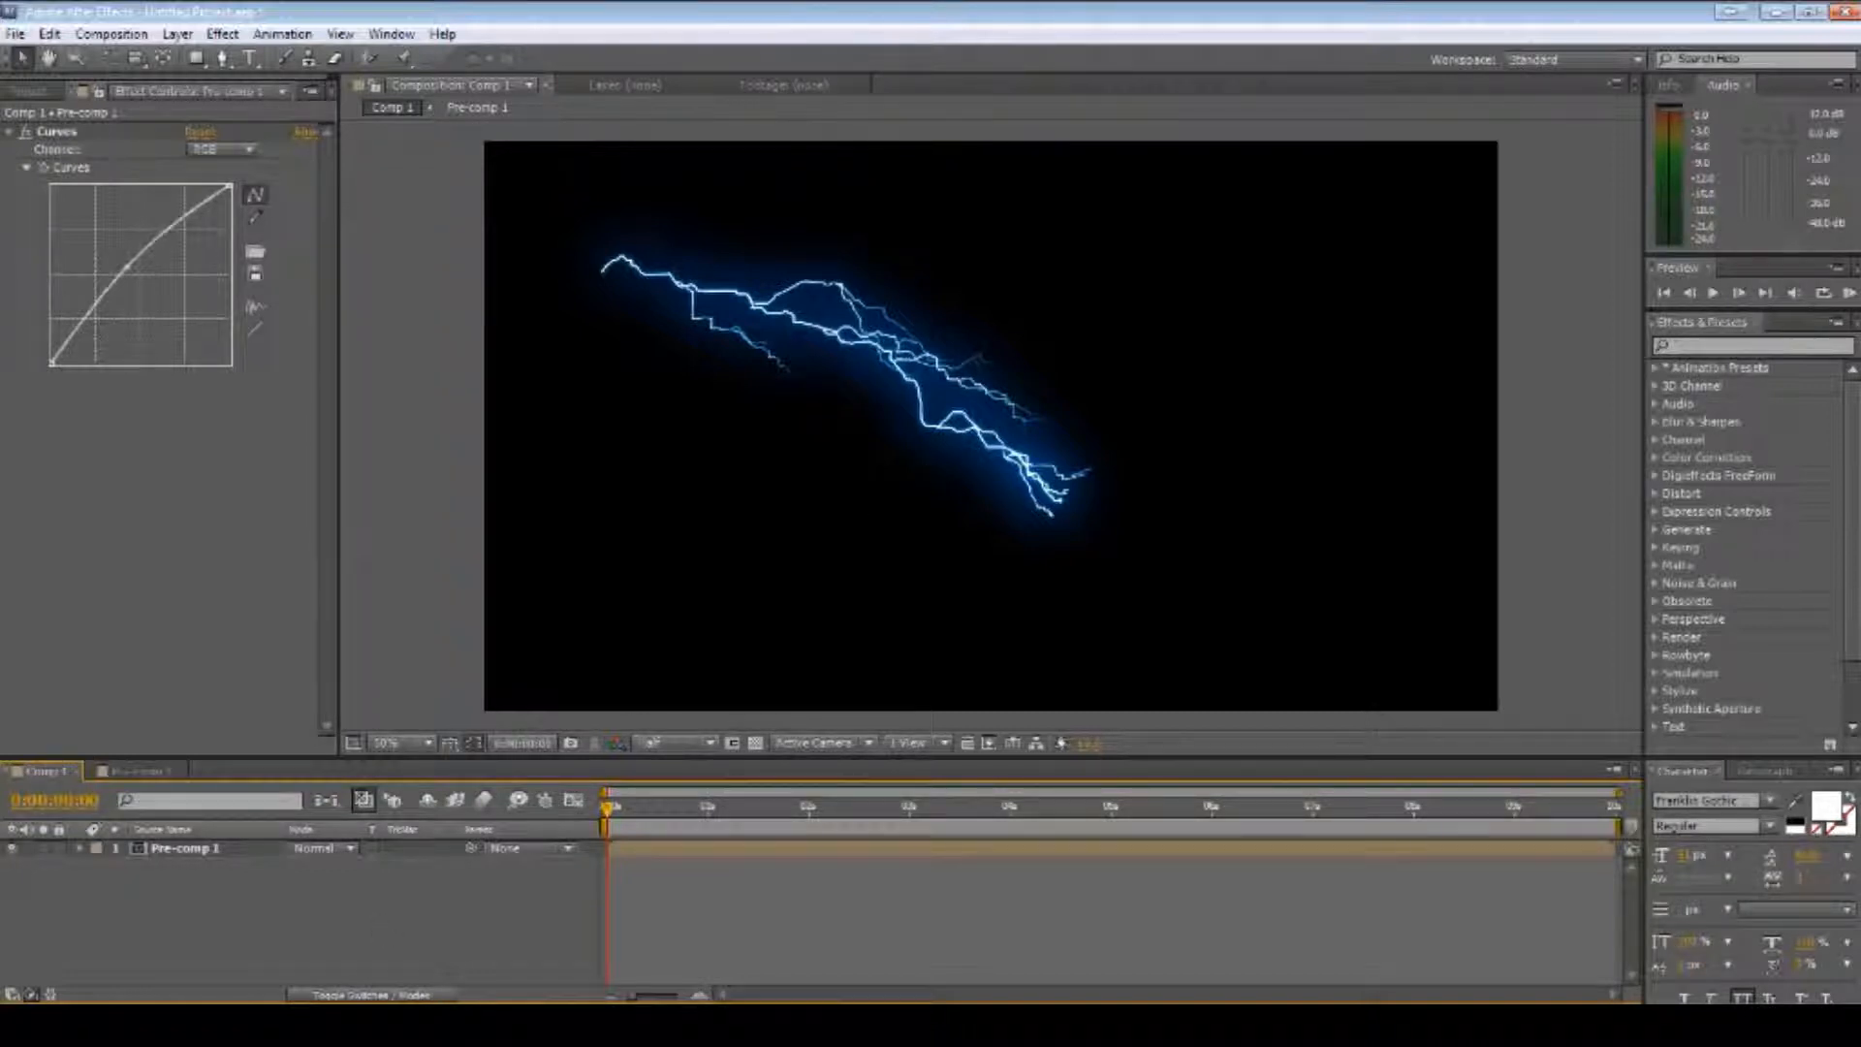
- Switch to the browser and look through the YouTube channel's older uploads for the advanced lightning tutorials
{"action": "key", "text": "alt+Tab"}
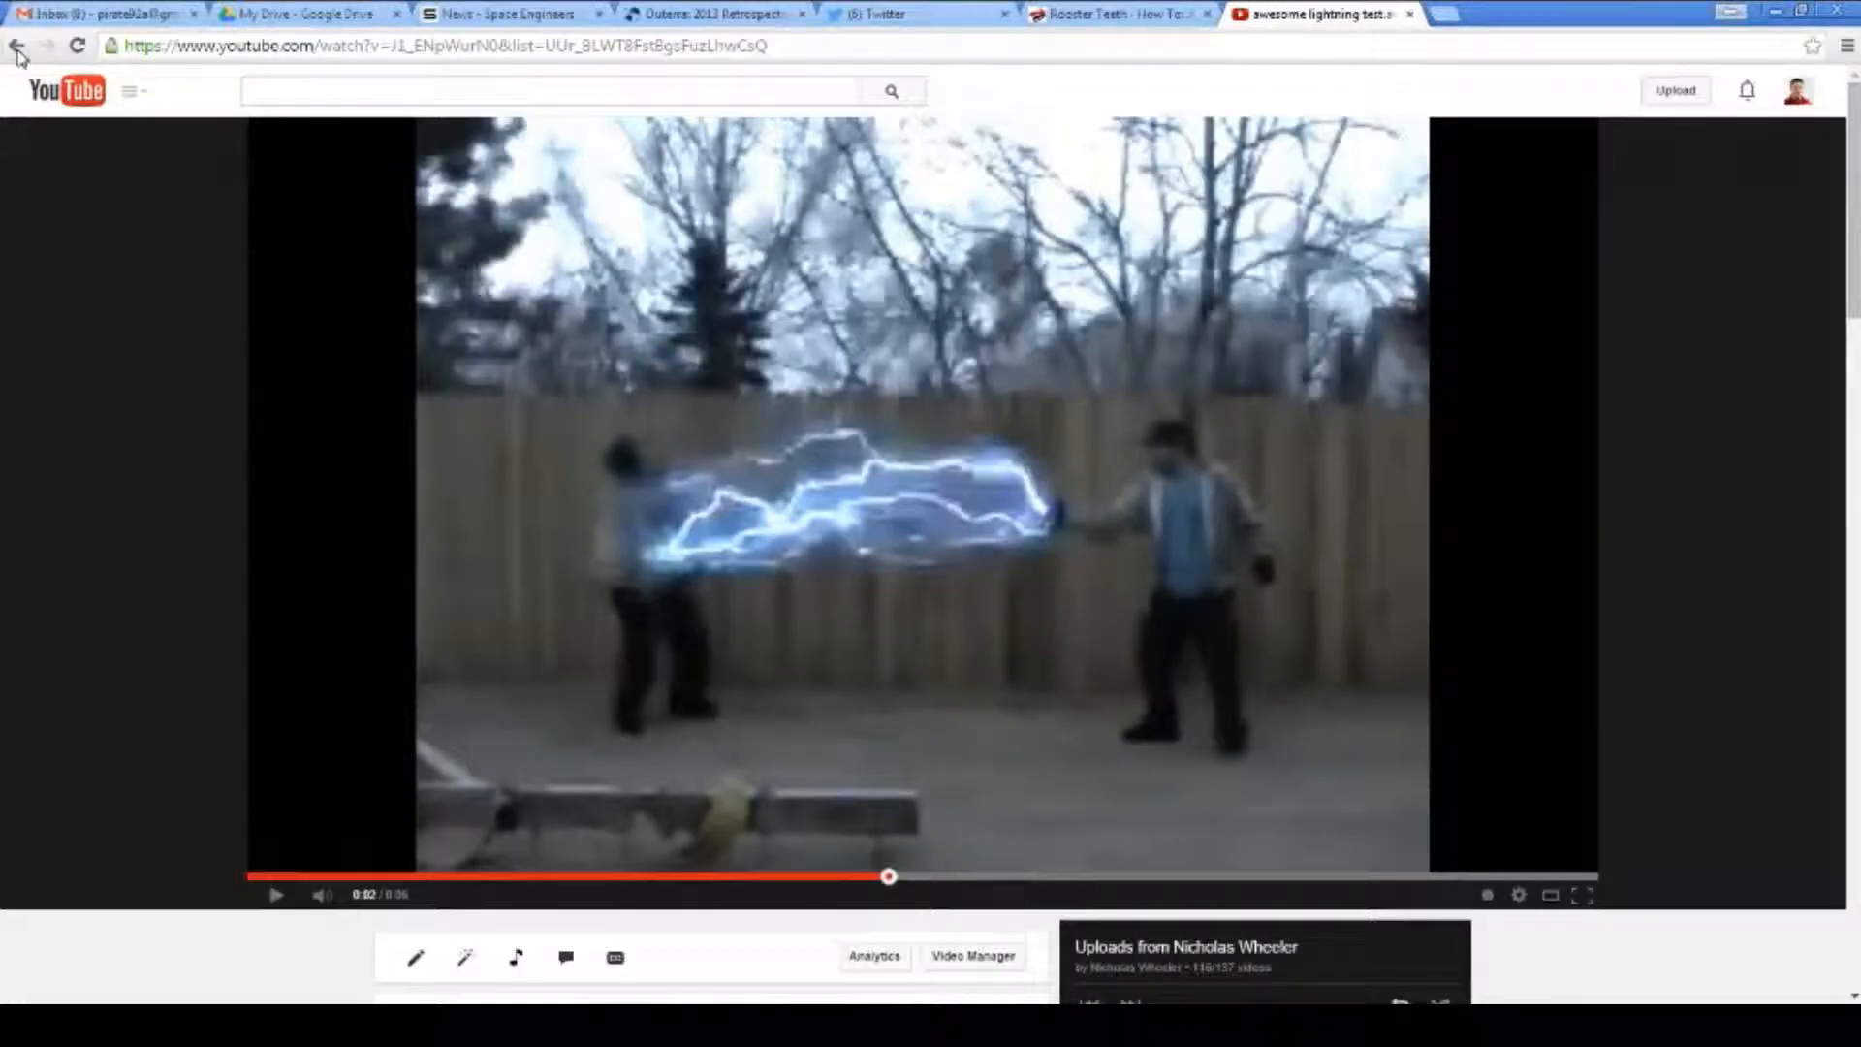
{"action": "left_click", "coordinate": [16, 46]}
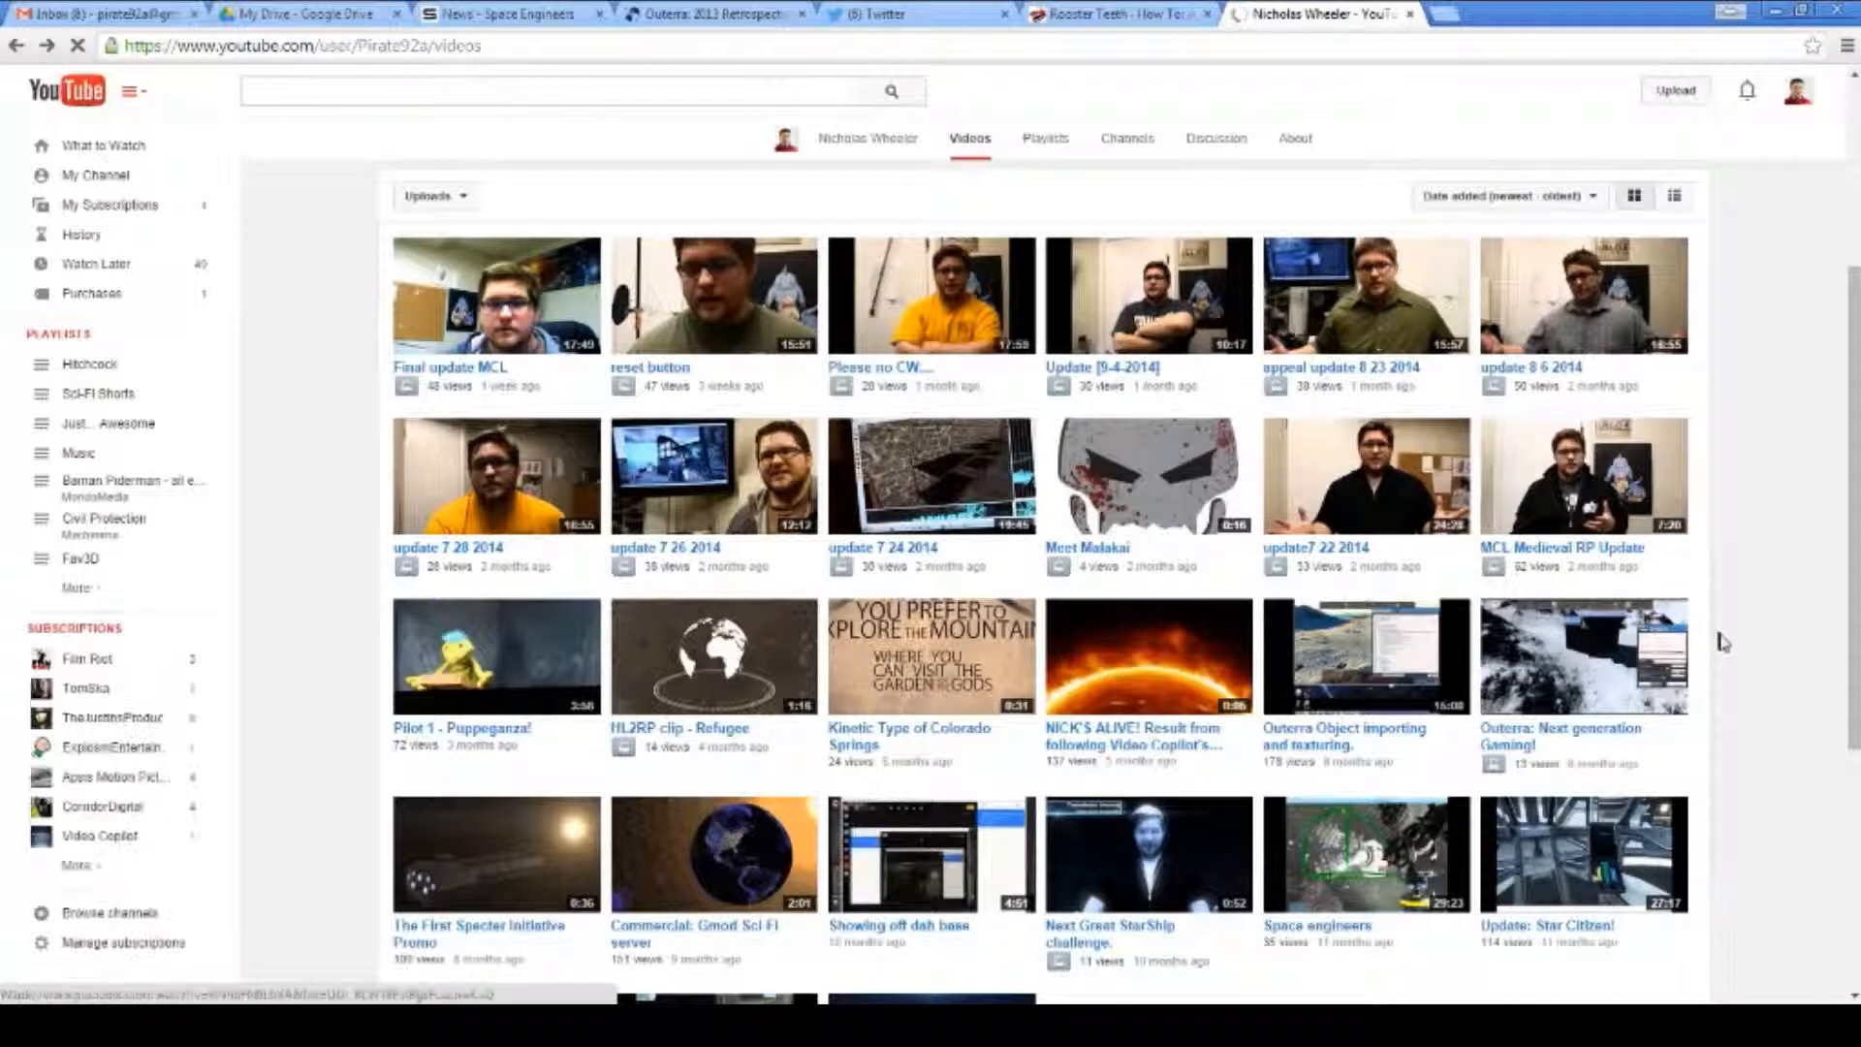
{"action": "scroll", "coordinate": [1735, 635], "scroll_direction": "down", "scroll_amount": 3}
{"action": "left_click", "coordinate": [1030, 901]}
{"action": "scroll", "coordinate": [1683, 734], "scroll_direction": "down", "scroll_amount": 2}
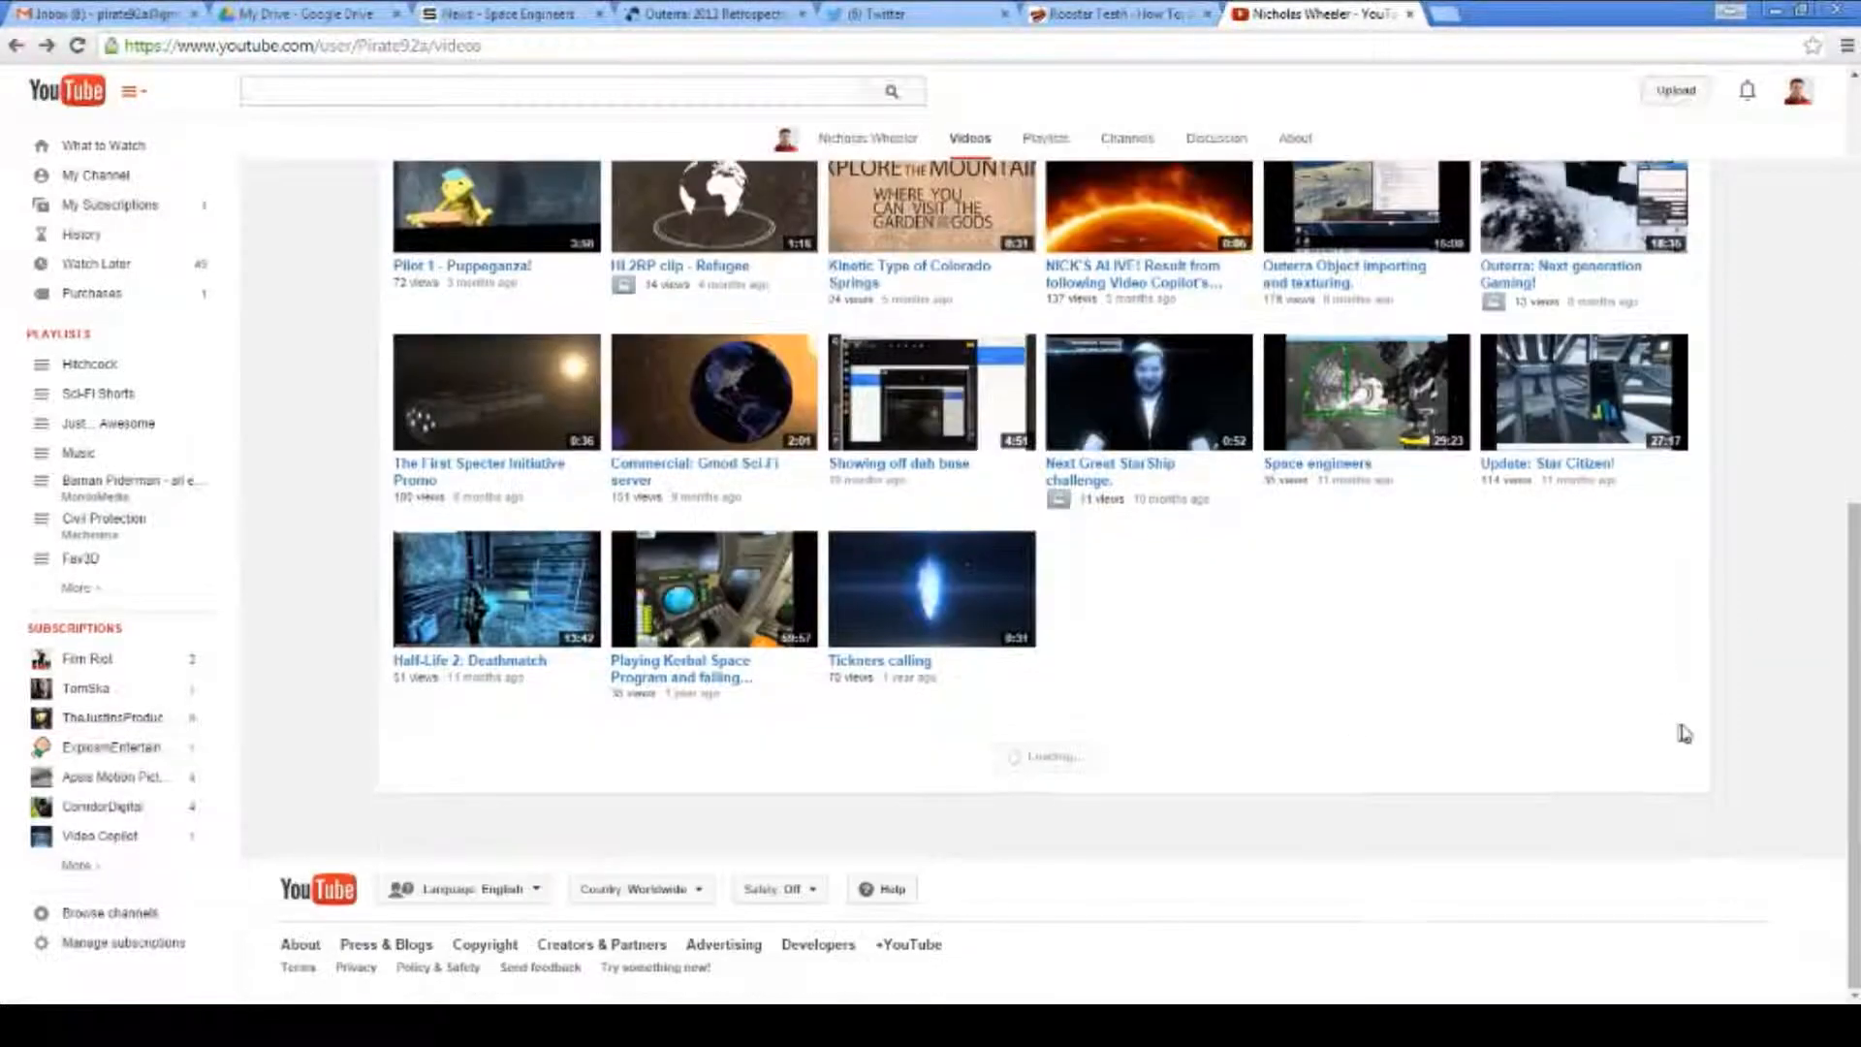
{"action": "scroll", "coordinate": [1783, 727], "scroll_direction": "down", "scroll_amount": 10}
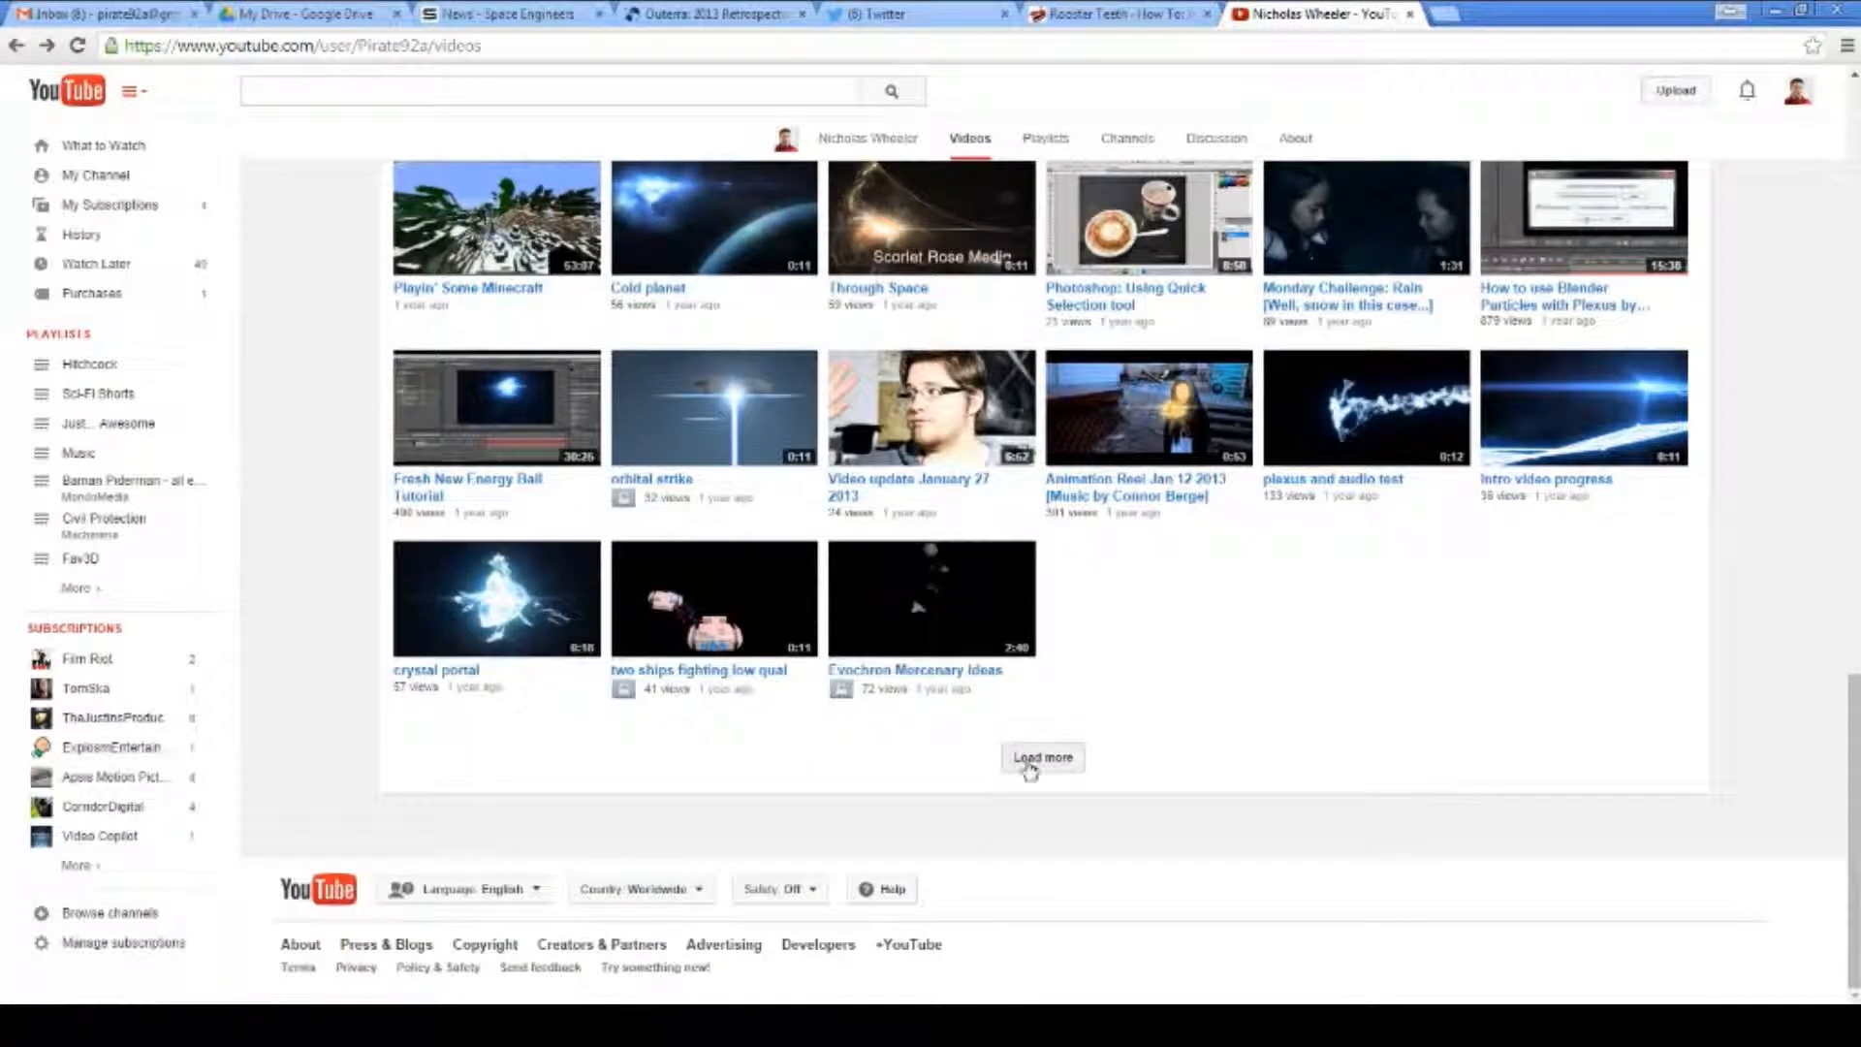
{"action": "left_click", "coordinate": [1030, 761]}
{"action": "scroll", "coordinate": [1744, 766], "scroll_direction": "down", "scroll_amount": 7}
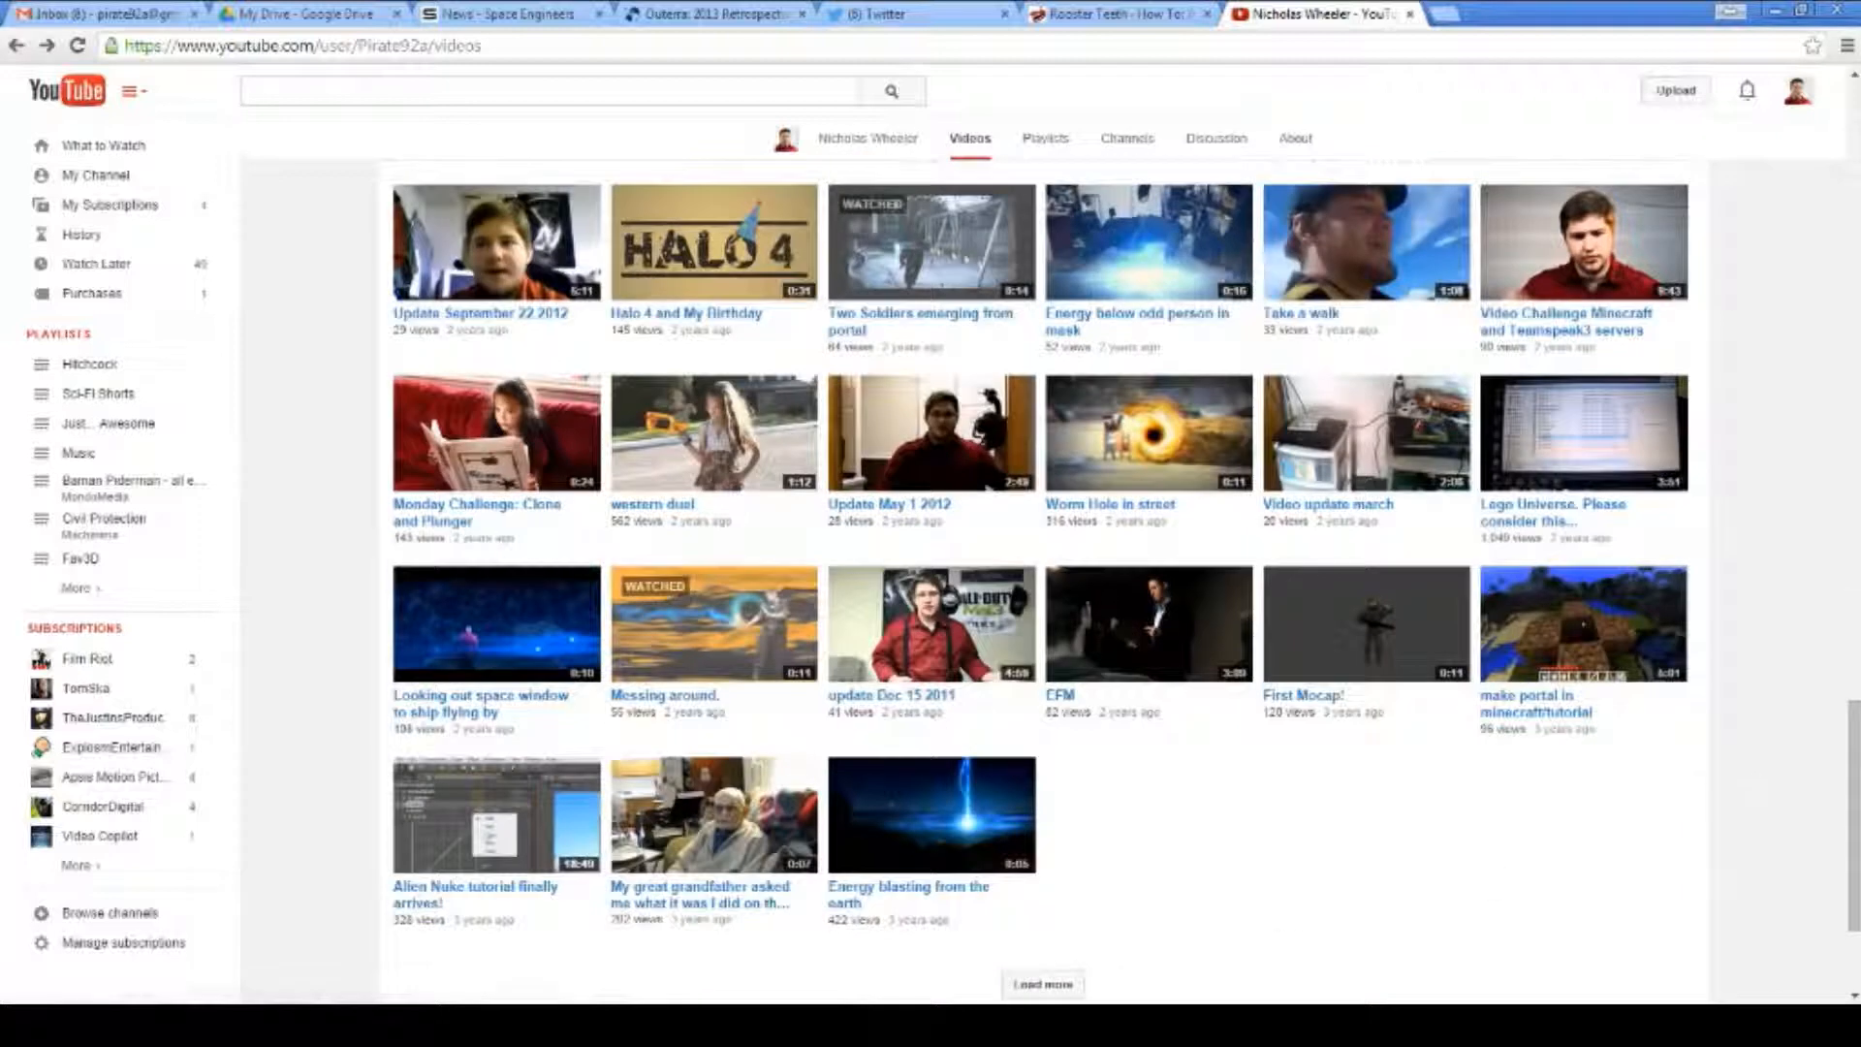
{"action": "left_click", "coordinate": [1037, 984]}
{"action": "scroll", "coordinate": [1774, 790], "scroll_direction": "down", "scroll_amount": 8}
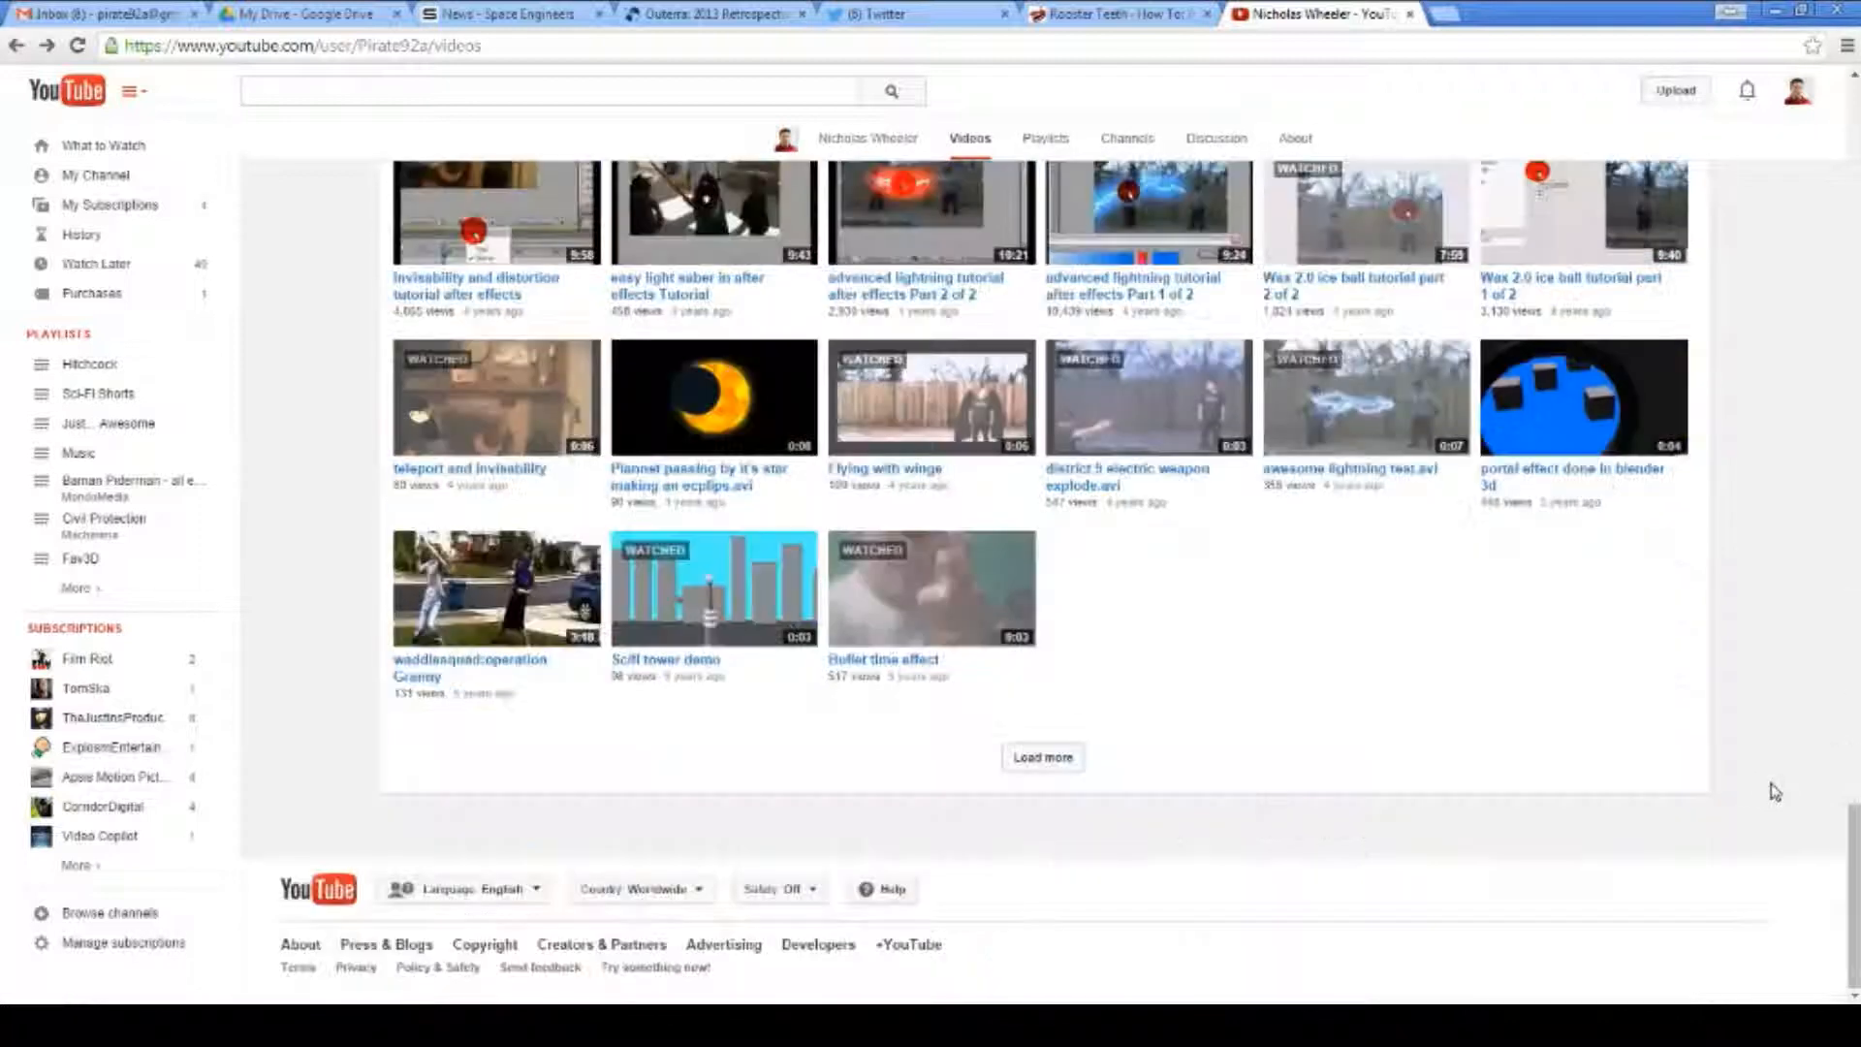
{"action": "scroll", "coordinate": [1775, 792], "scroll_direction": "up", "scroll_amount": 3}
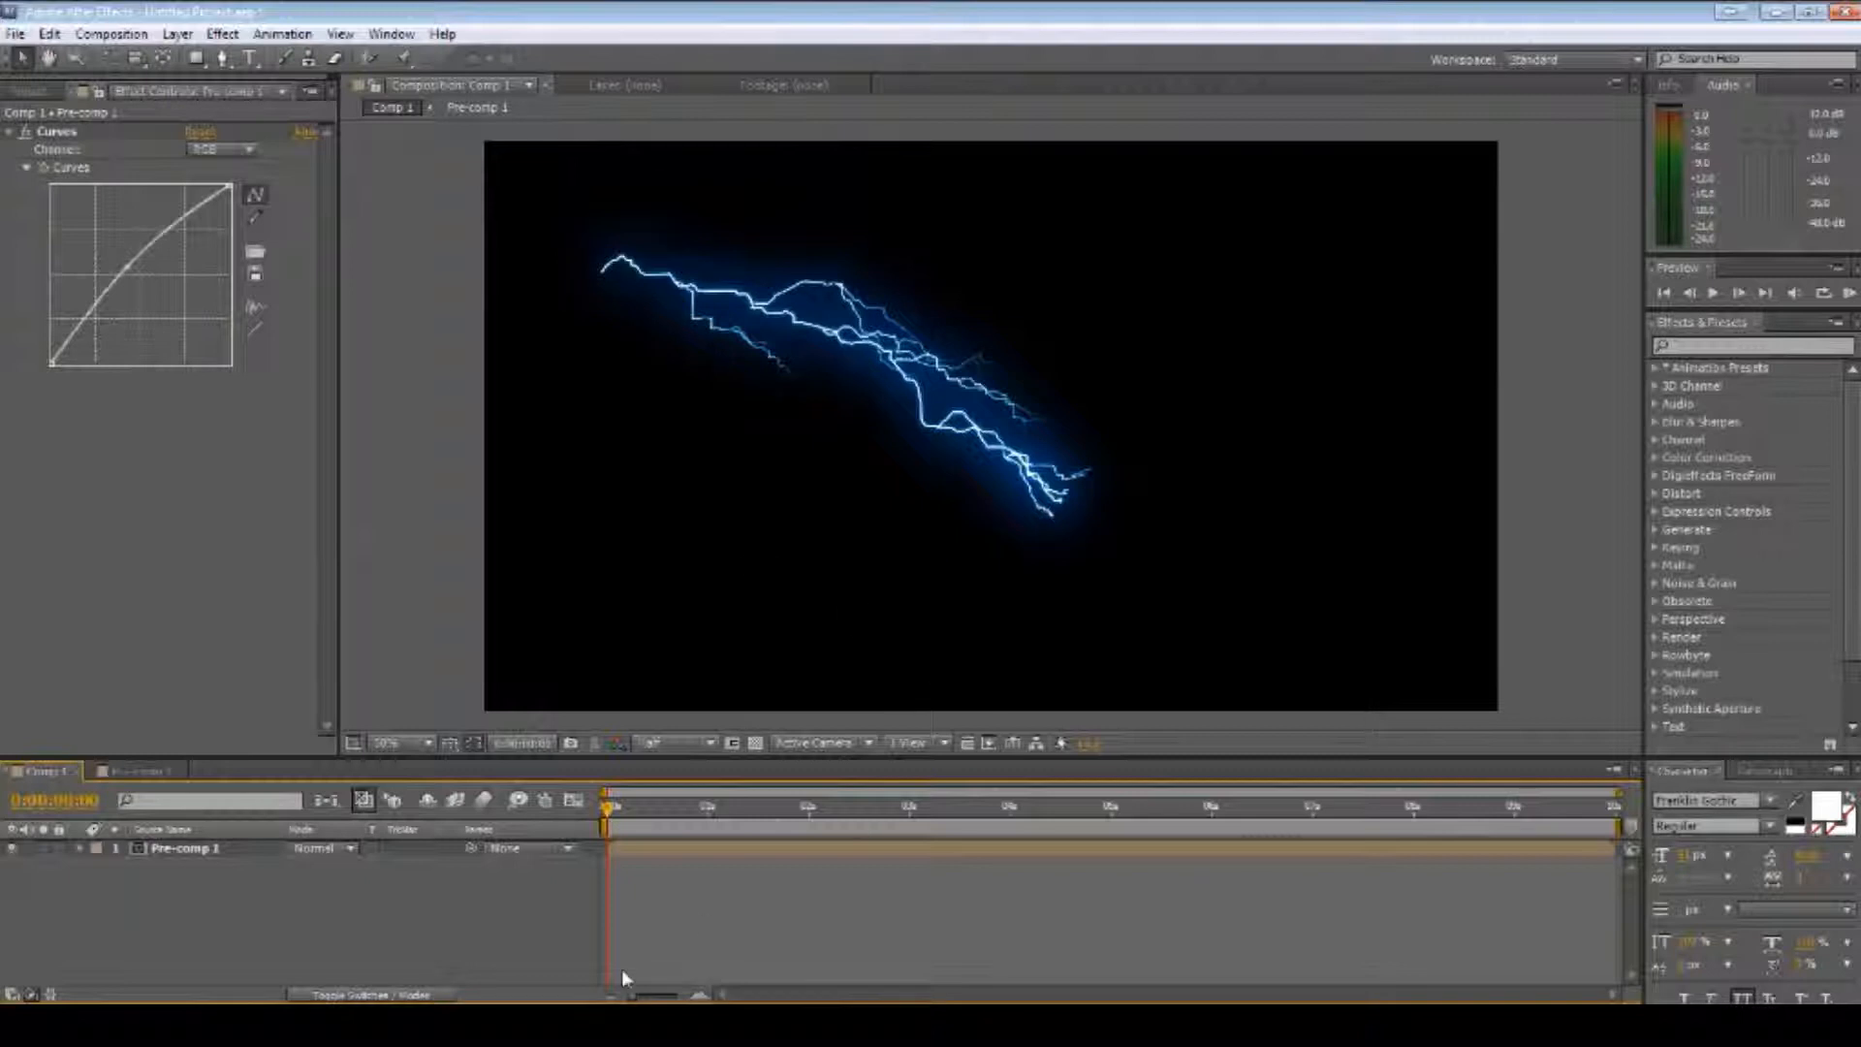
{"action": "key", "text": "alt+Tab"}
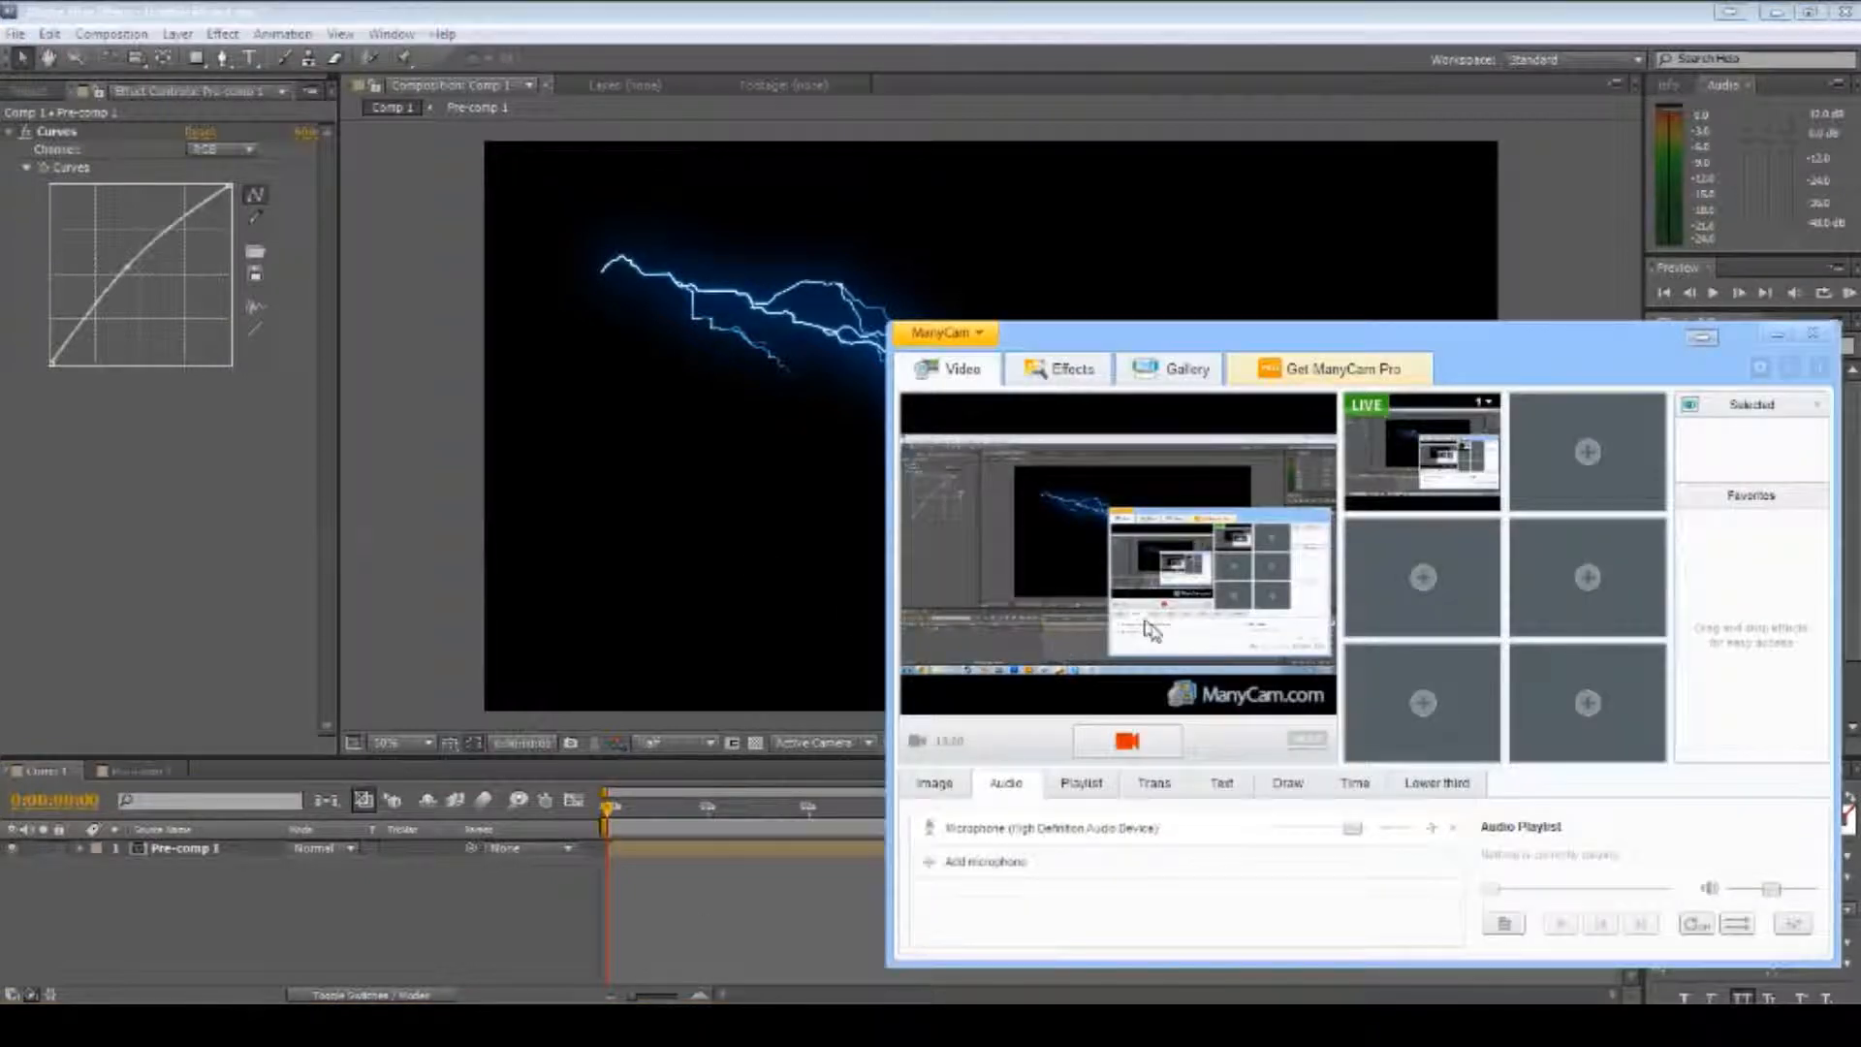